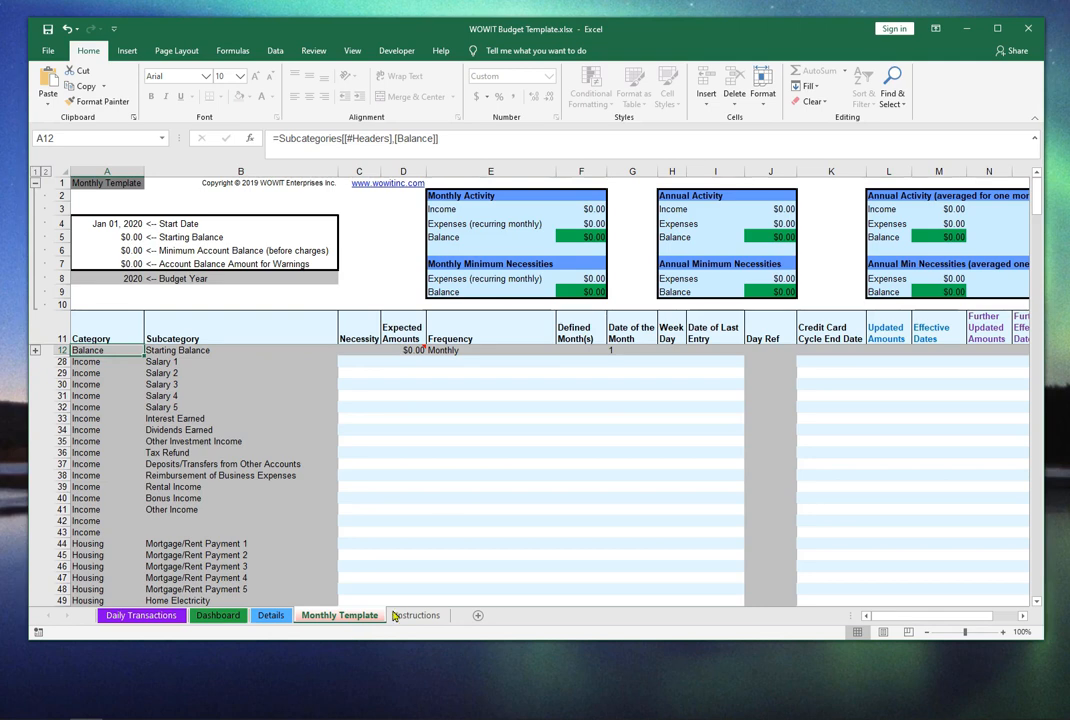
# Review the Monthly Template column headings in row 11, from Frequency across to Further Effective Dates and beyond
pyautogui.click(487, 334)
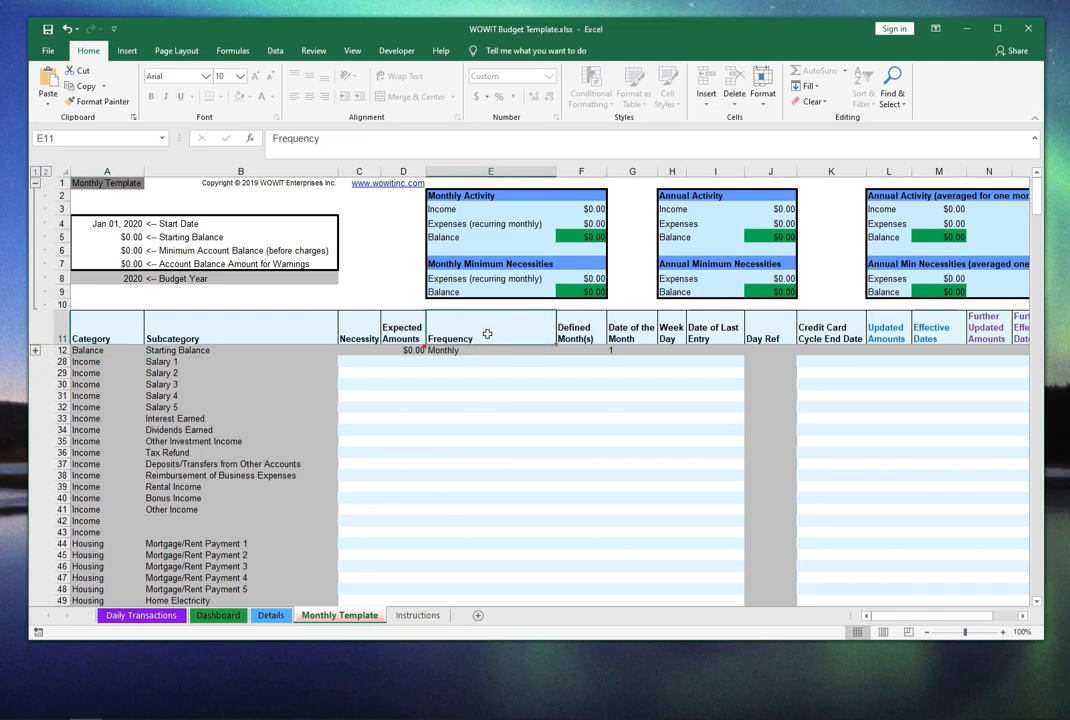
pyautogui.press('Right')
pyautogui.press('Right')
pyautogui.press('Right')
pyautogui.press('Right')
pyautogui.press('Right')
pyautogui.press('Right')
pyautogui.press('Right')
pyautogui.press('Right')
pyautogui.press('Right')
pyautogui.press('Right')
pyautogui.press('Right')
pyautogui.press('Right')
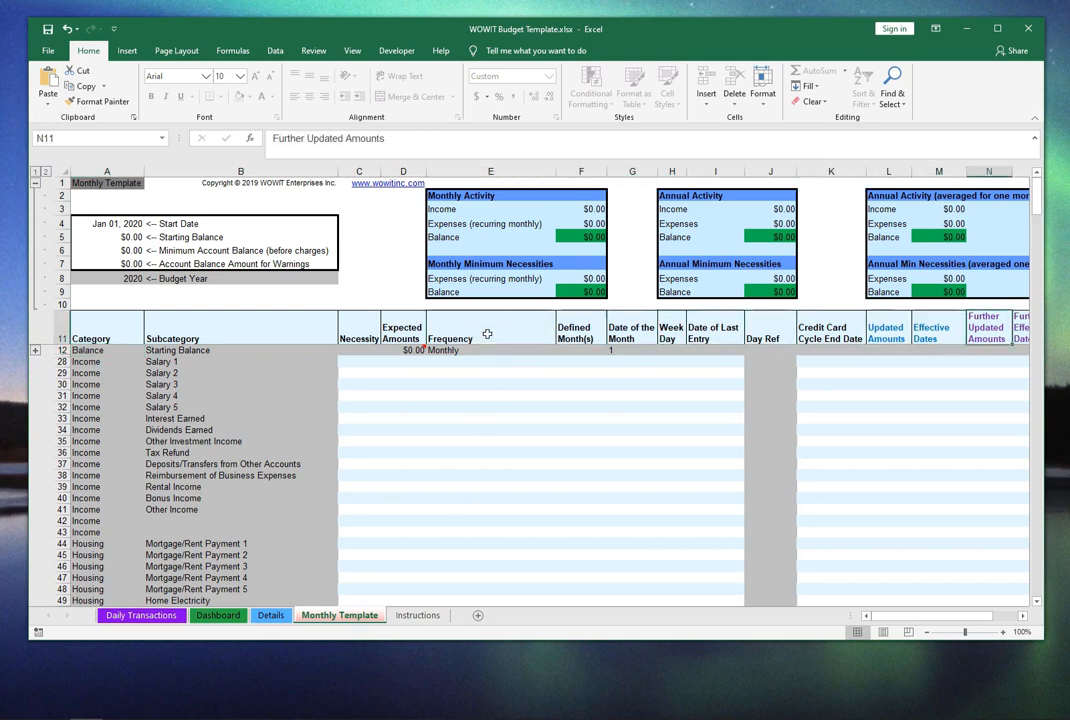
pyautogui.press('Right')
pyautogui.press('Right')
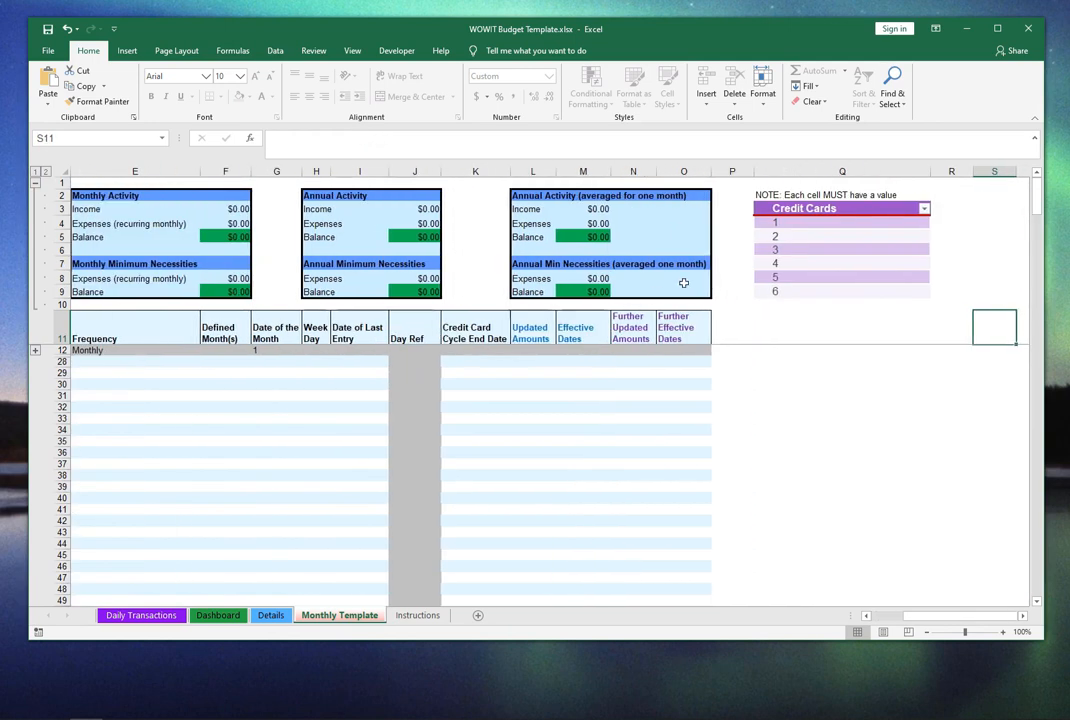
# Look through the placeholder entries of the Credit Cards table, from the first cell to the last and back
pyautogui.click(820, 222)
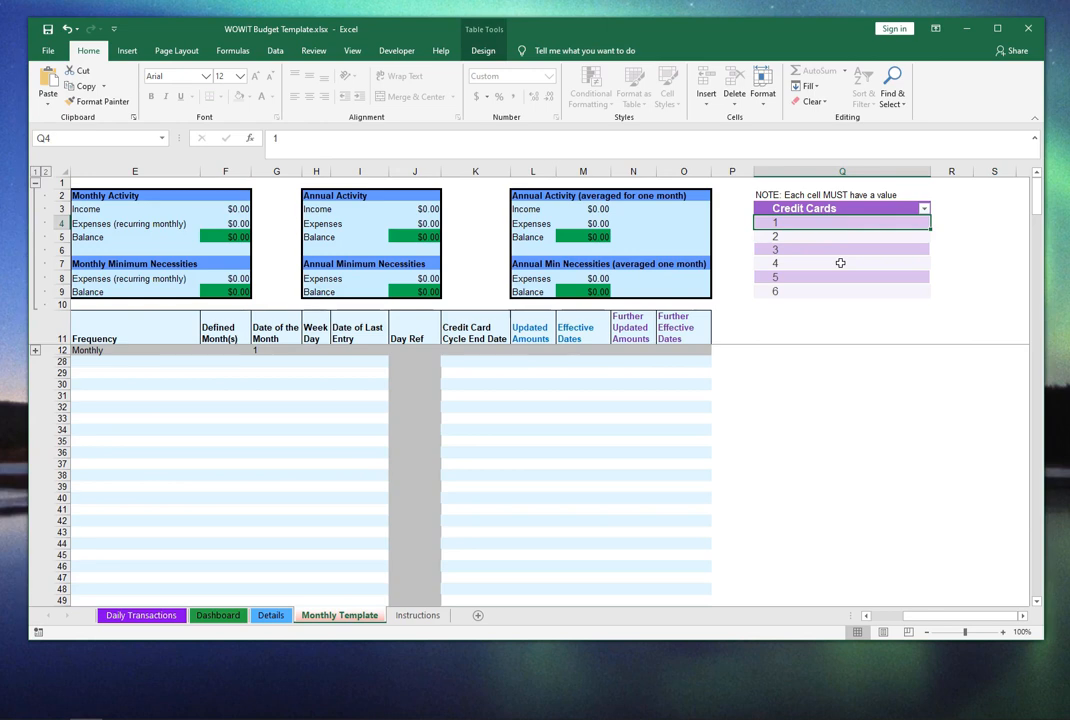
pyautogui.press('Down')
pyautogui.press('Down')
pyautogui.press('Down')
pyautogui.press('Down')
pyautogui.press('Down')
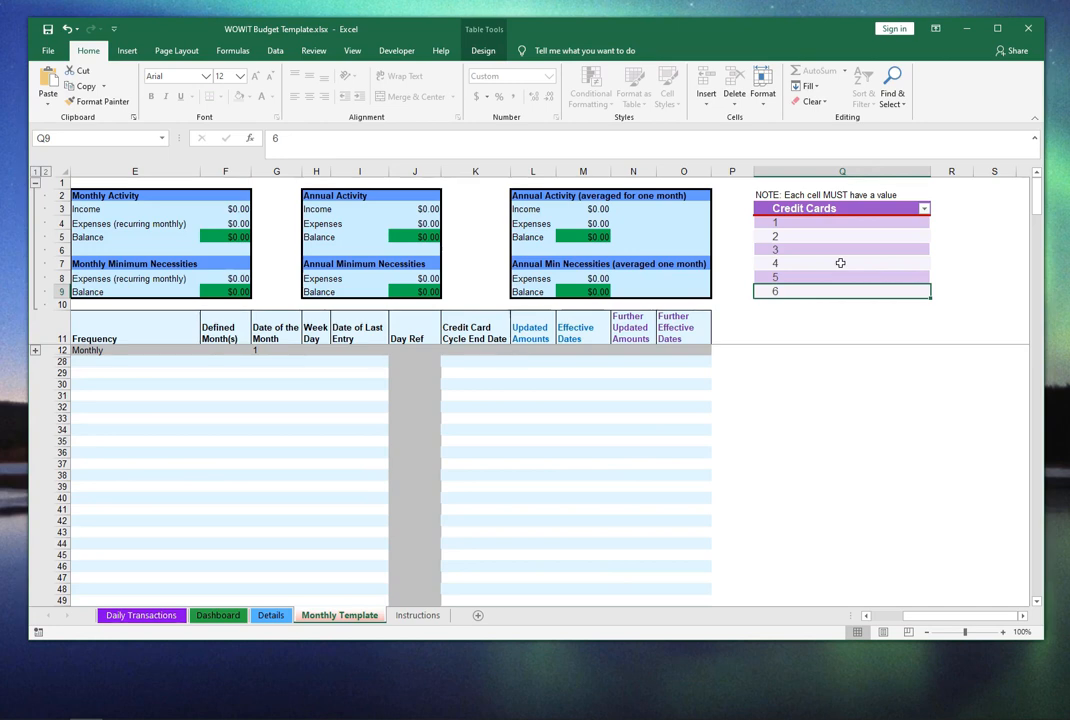
pyautogui.press('Up')
pyautogui.press('Up')
pyautogui.press('Up')
pyautogui.press('Up')
pyautogui.press('Up')
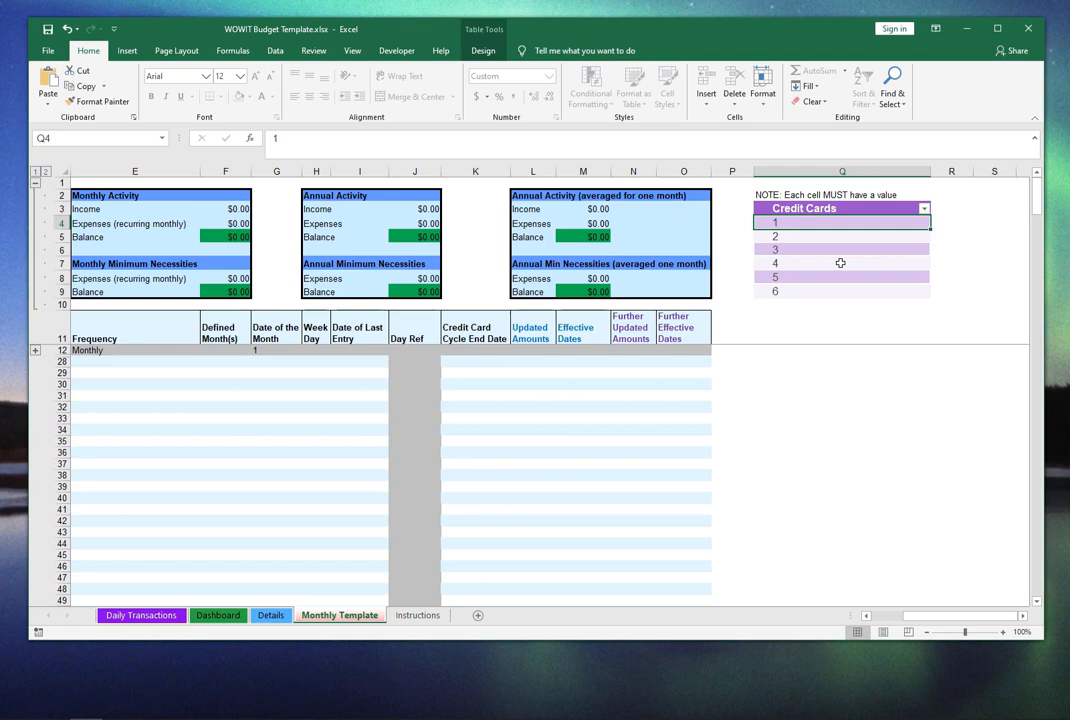
# Name the first four entries of the Credit Cards table AMEX, VISA, Mastercard and Costco
pyautogui.write('AMEX')
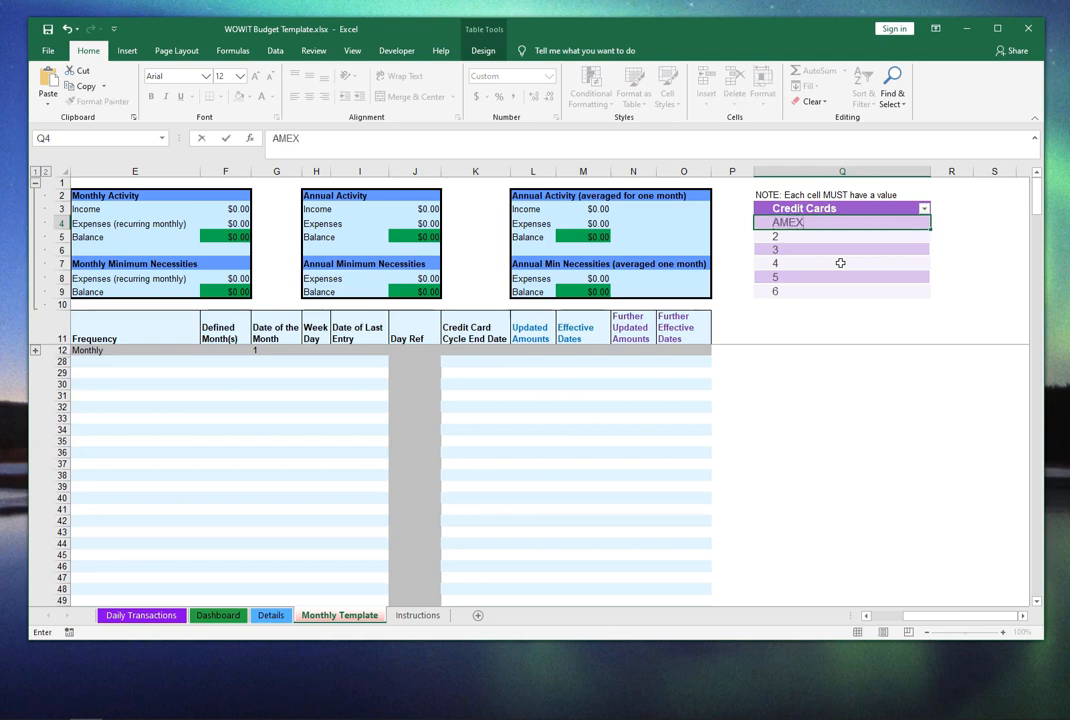
pyautogui.press('Return')
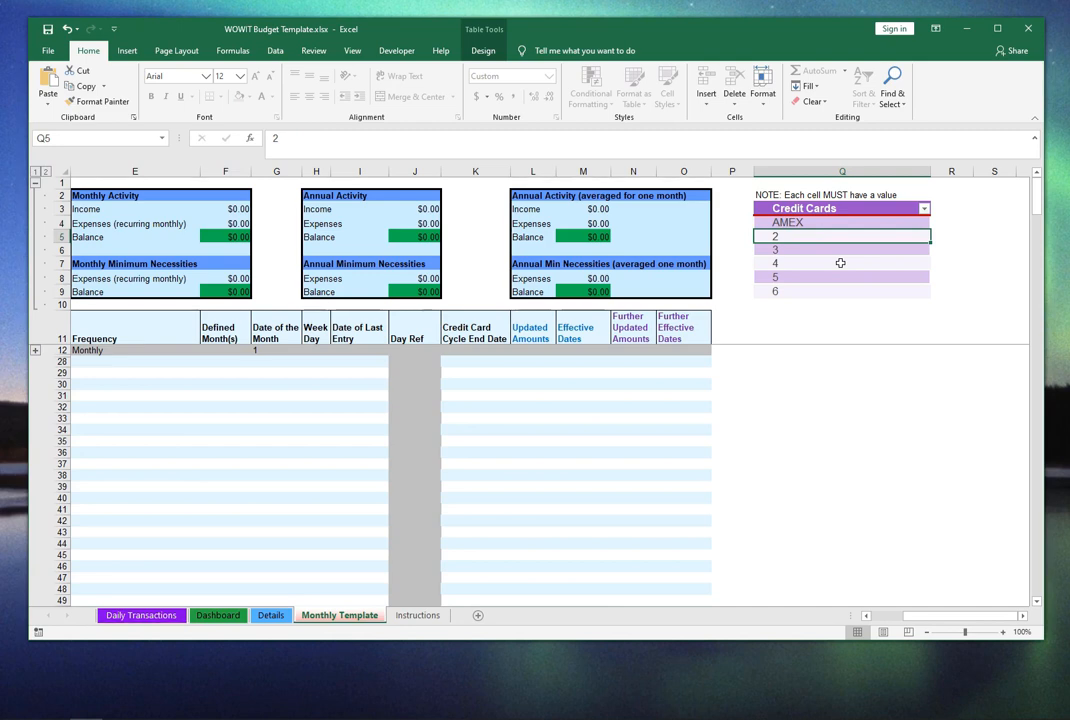
pyautogui.write('VISA')
pyautogui.press('Return')
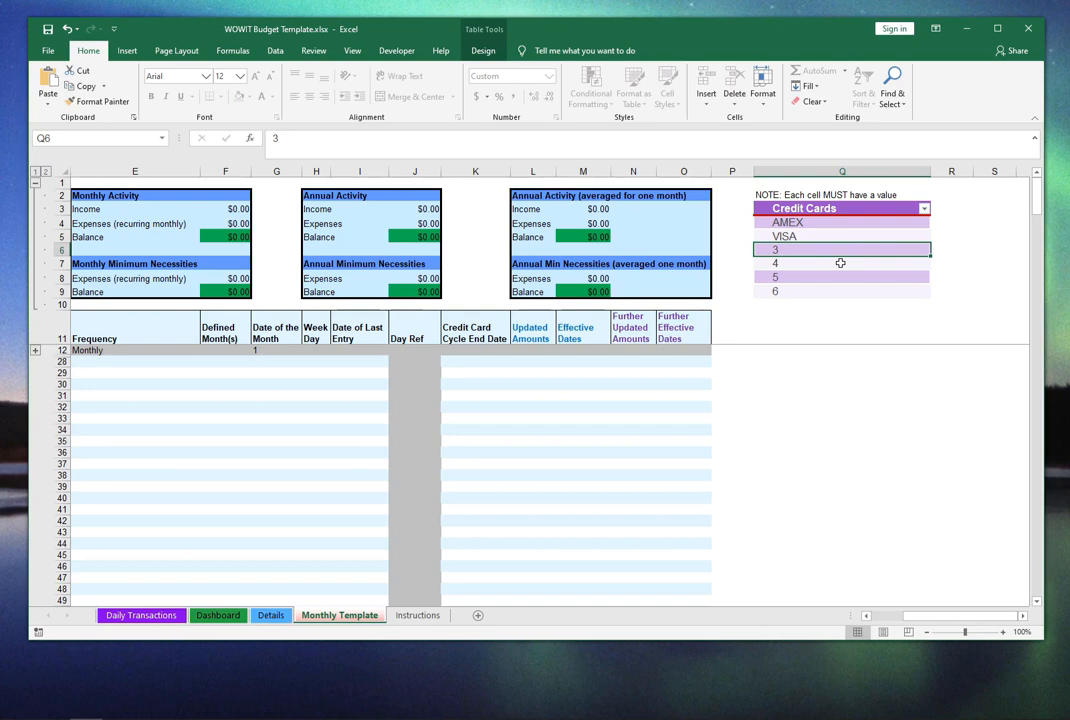
pyautogui.write('Mas')
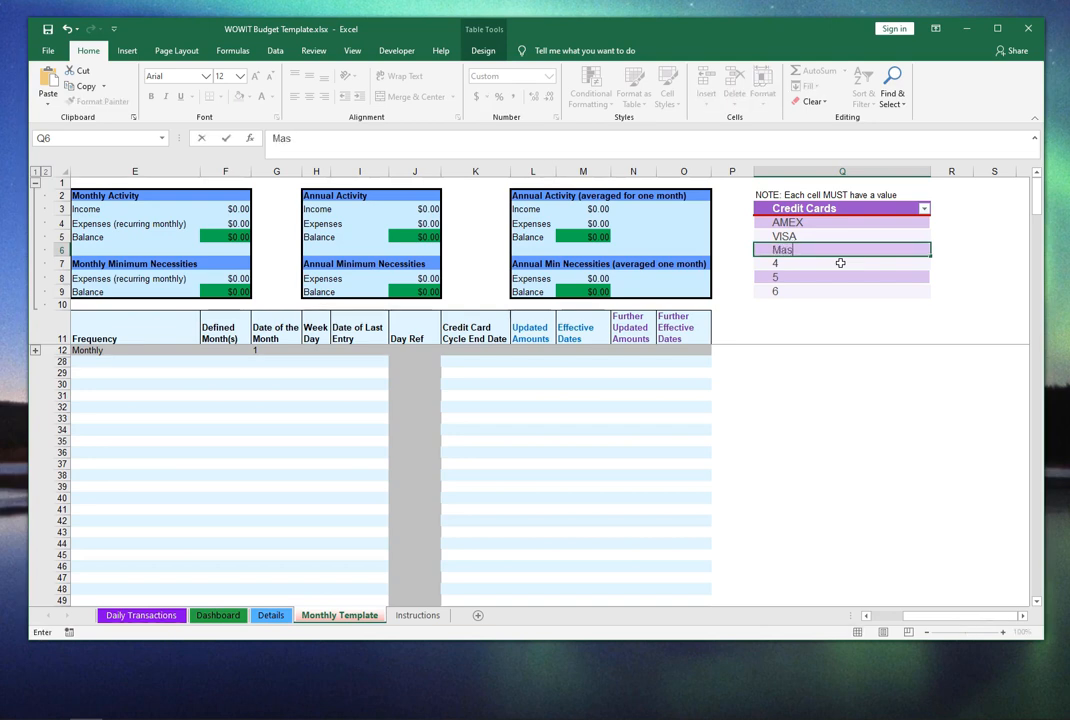
pyautogui.write('tercard')
pyautogui.press('Up')
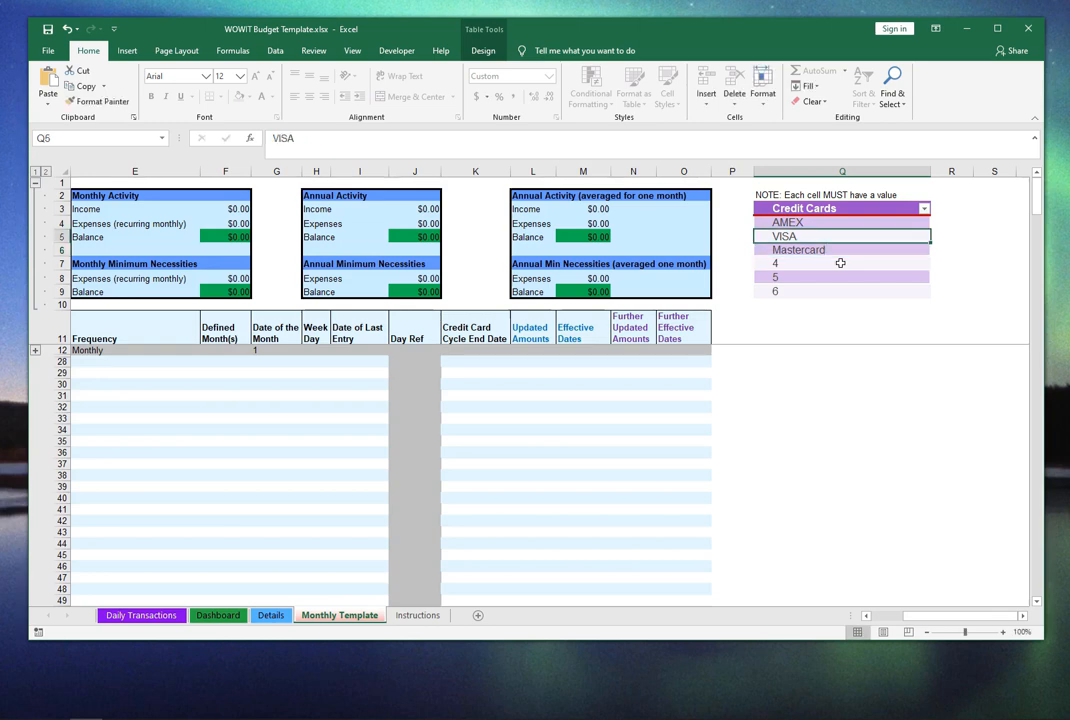
pyautogui.press('Down')
pyautogui.press('Down')
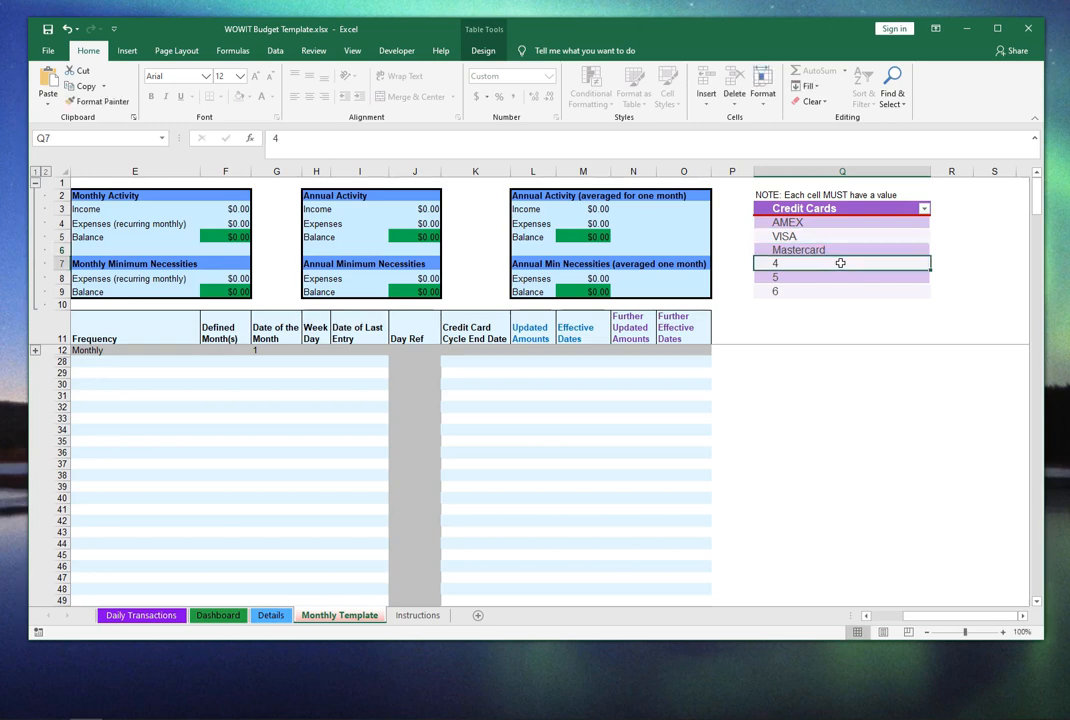
pyautogui.write('Costco')
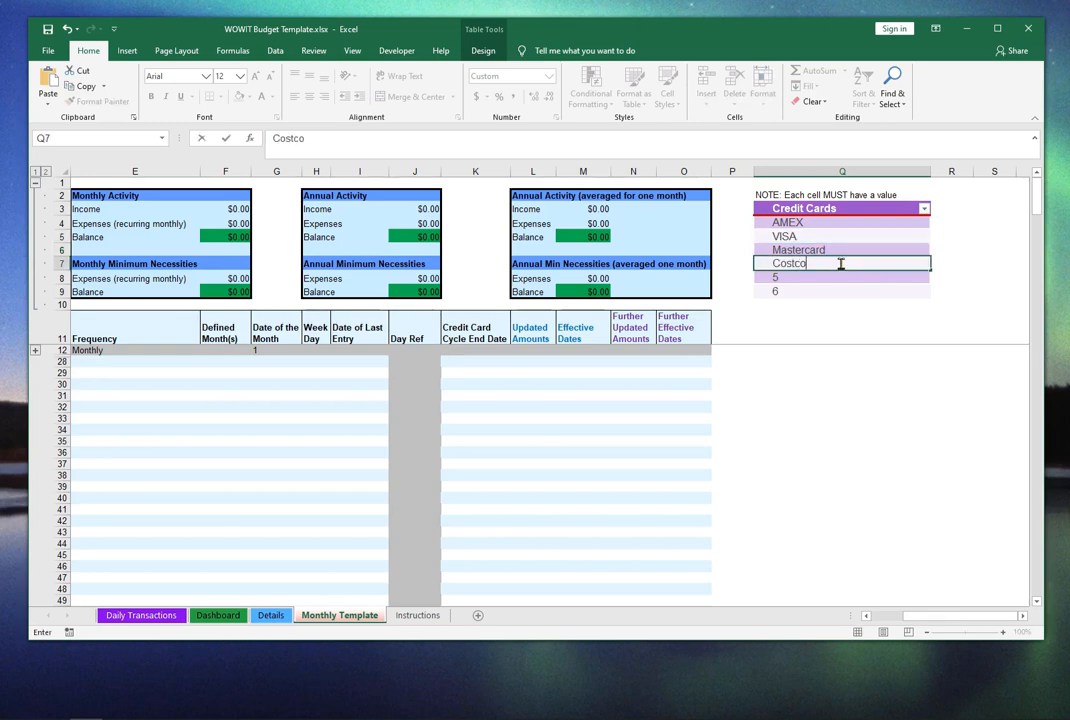
pyautogui.press('Up')
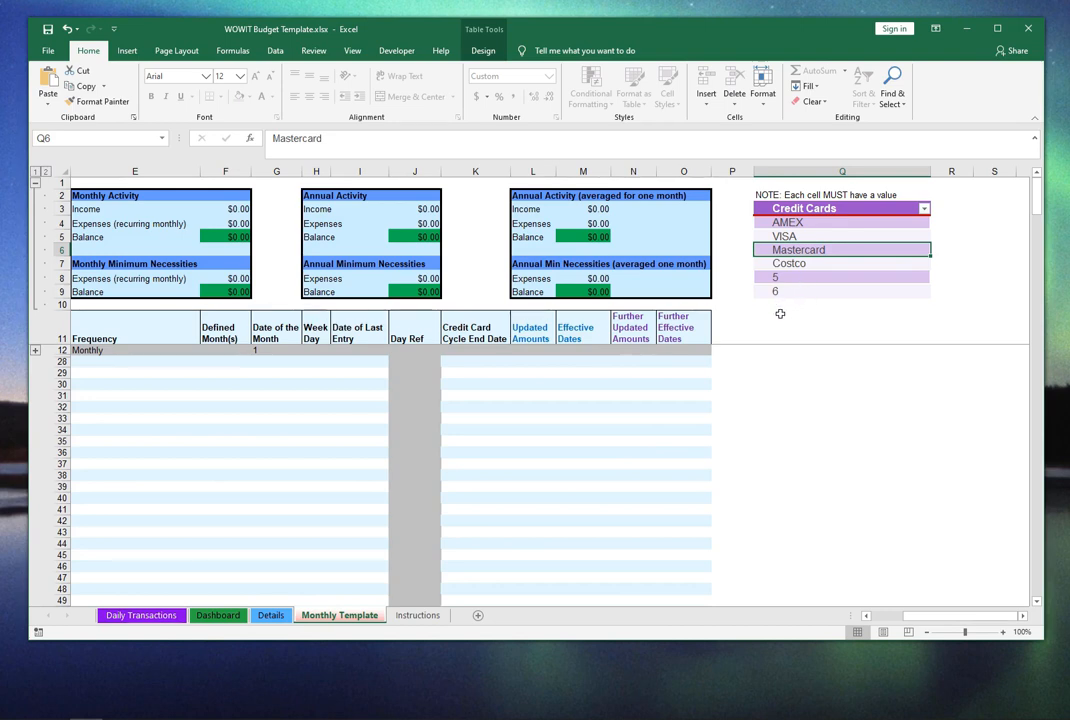
pyautogui.click(780, 314)
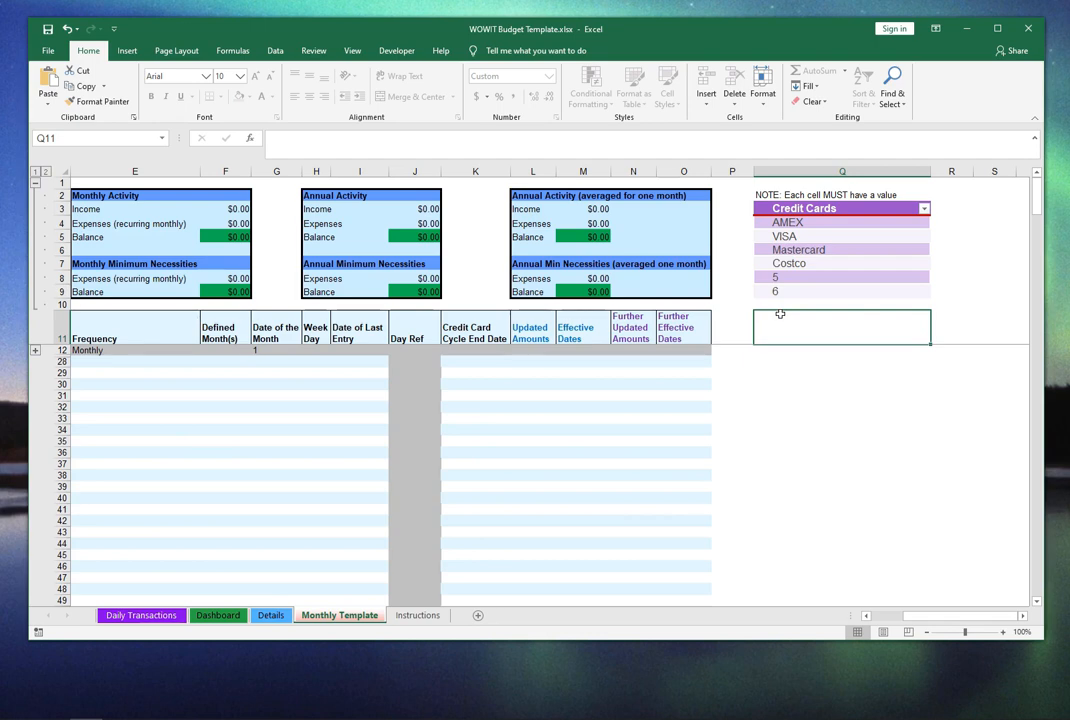
# Return to the beginning of the sheet and review the start date, balance and warning settings in rows 4 to 7
pyautogui.hotkey('ctrl', 'Home')
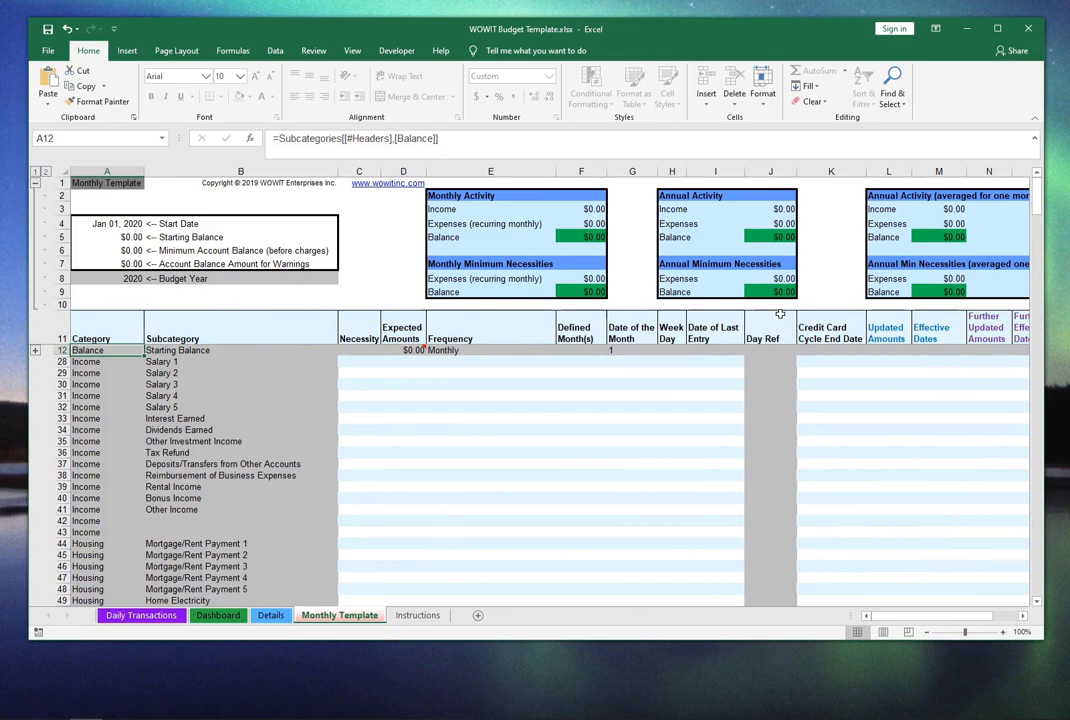
pyautogui.click(118, 222)
pyautogui.press('Down')
pyautogui.press('Down')
pyautogui.press('Down')
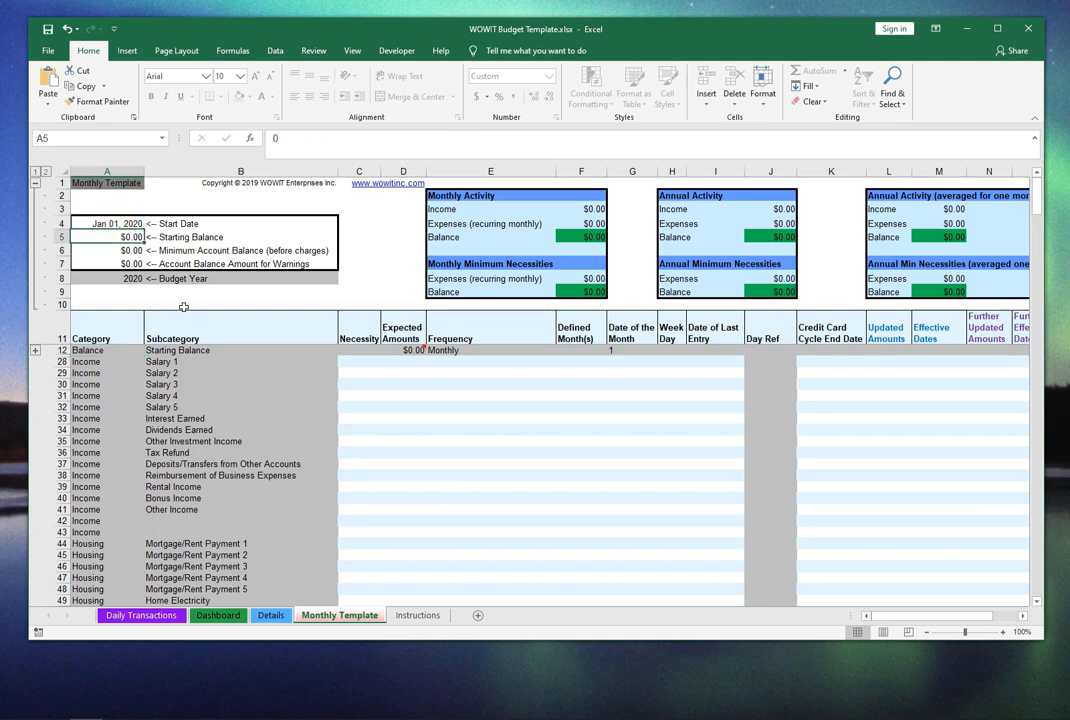
pyautogui.press('Up')
pyautogui.press('Up')
pyautogui.press('Up')
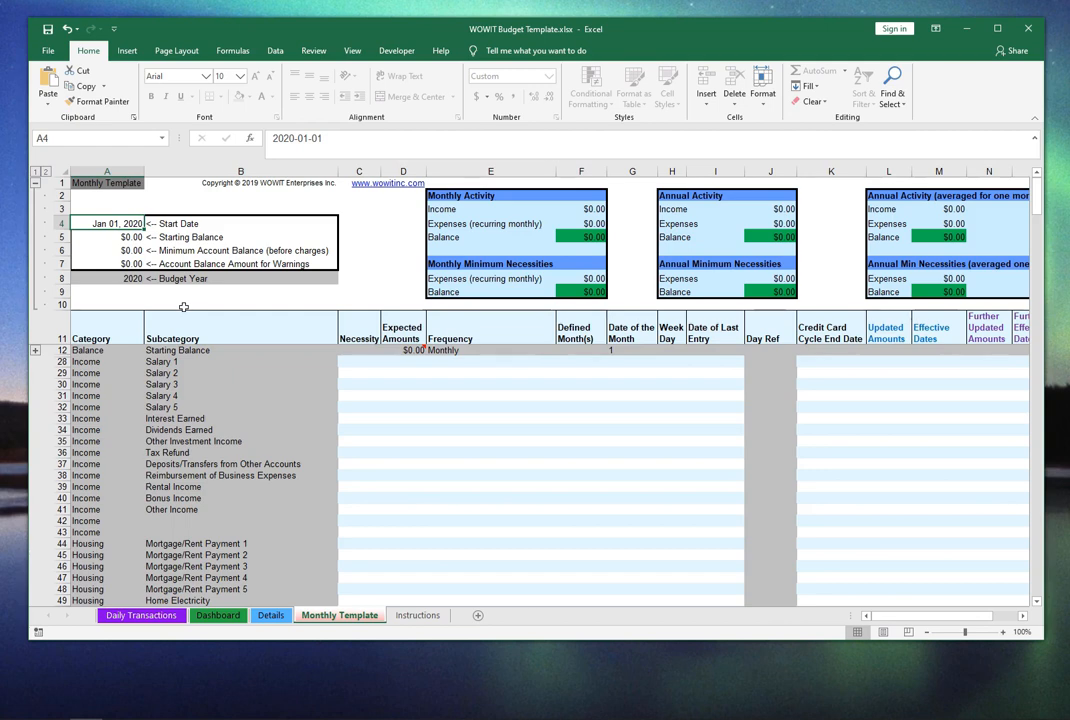
pyautogui.click(232, 224)
pyautogui.press('Down')
pyautogui.press('Down')
pyautogui.press('Down')
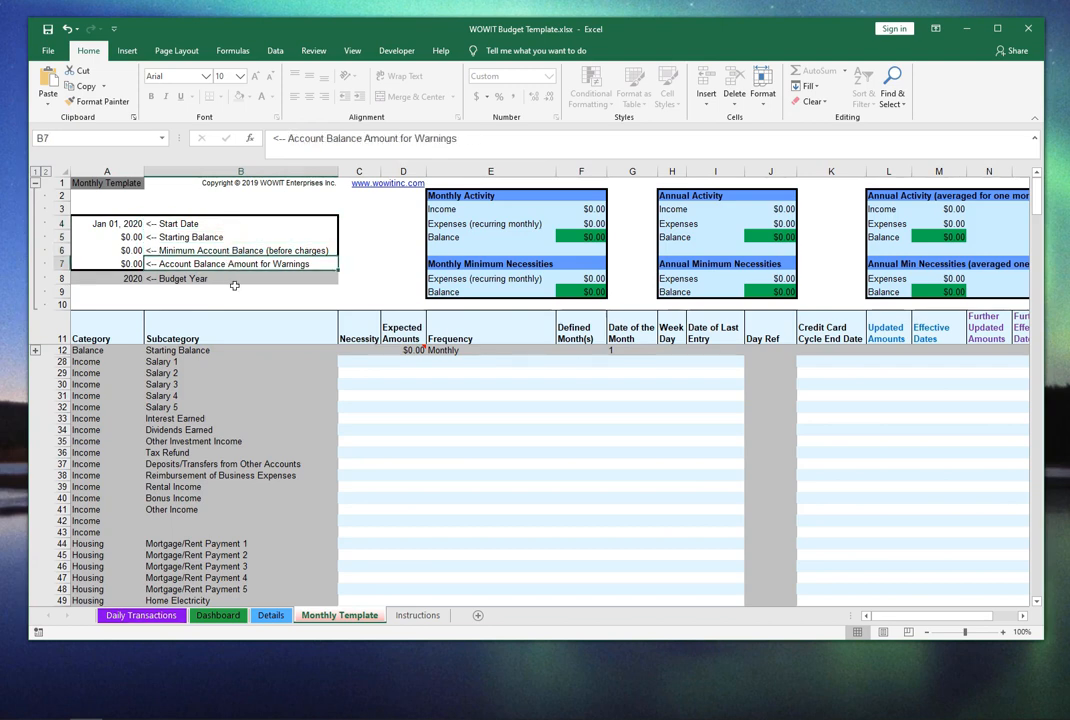
pyautogui.press('Up')
pyautogui.press('Up')
pyautogui.press('Up')
pyautogui.press('Left')
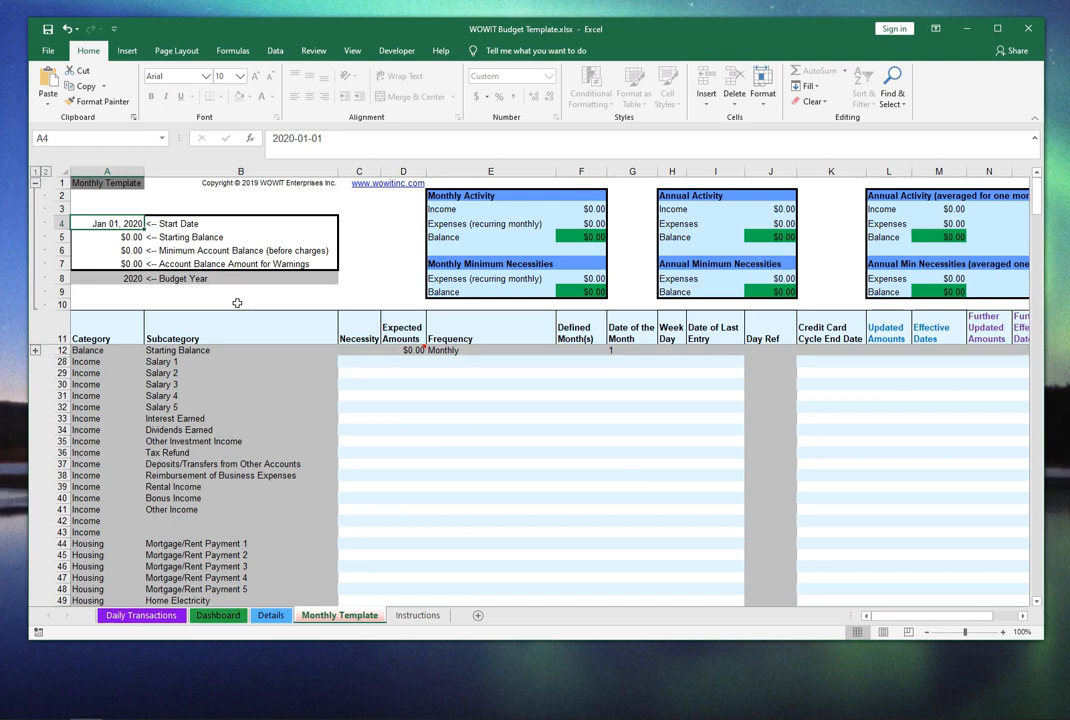
# Set the Starting Balance to 2434 and the Minimum Account Balance (before charges) to 1500
pyautogui.press('Down')
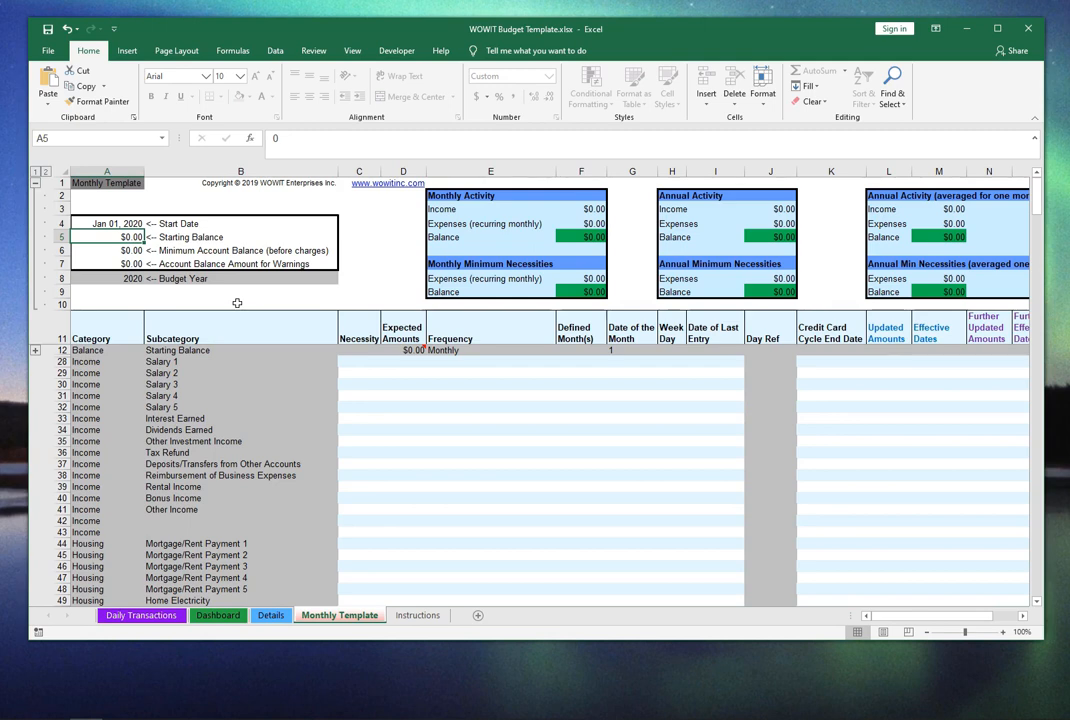
pyautogui.write('2434')
pyautogui.hotkey('ctrl', 'Return')
pyautogui.press('Down')
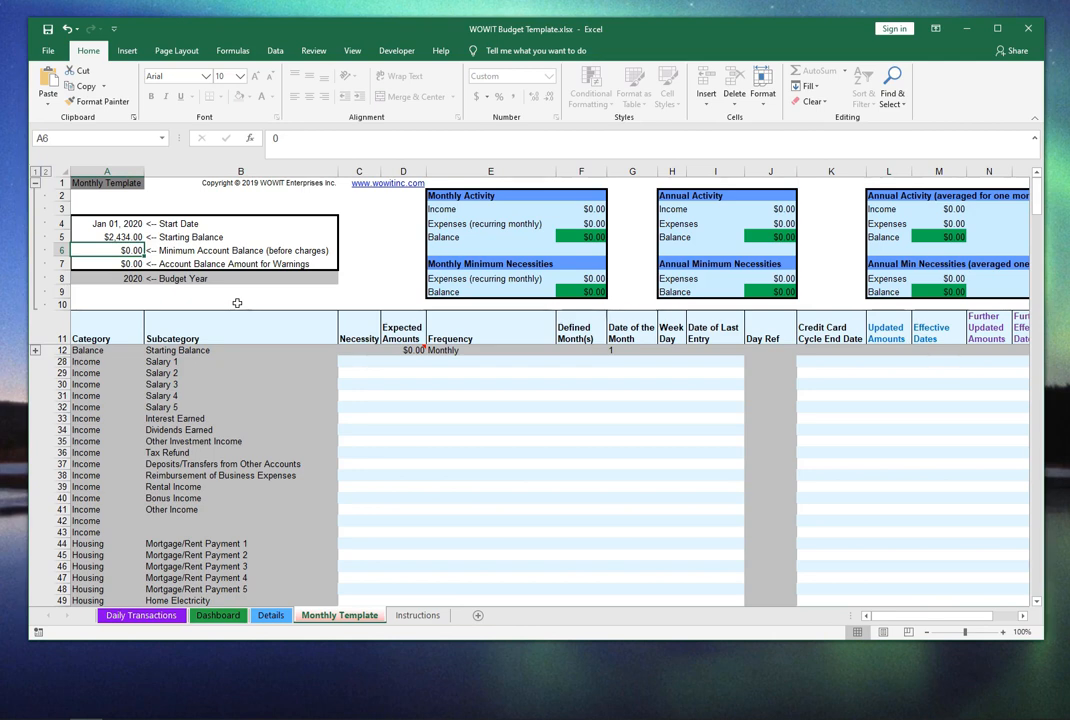
pyautogui.write('1500')
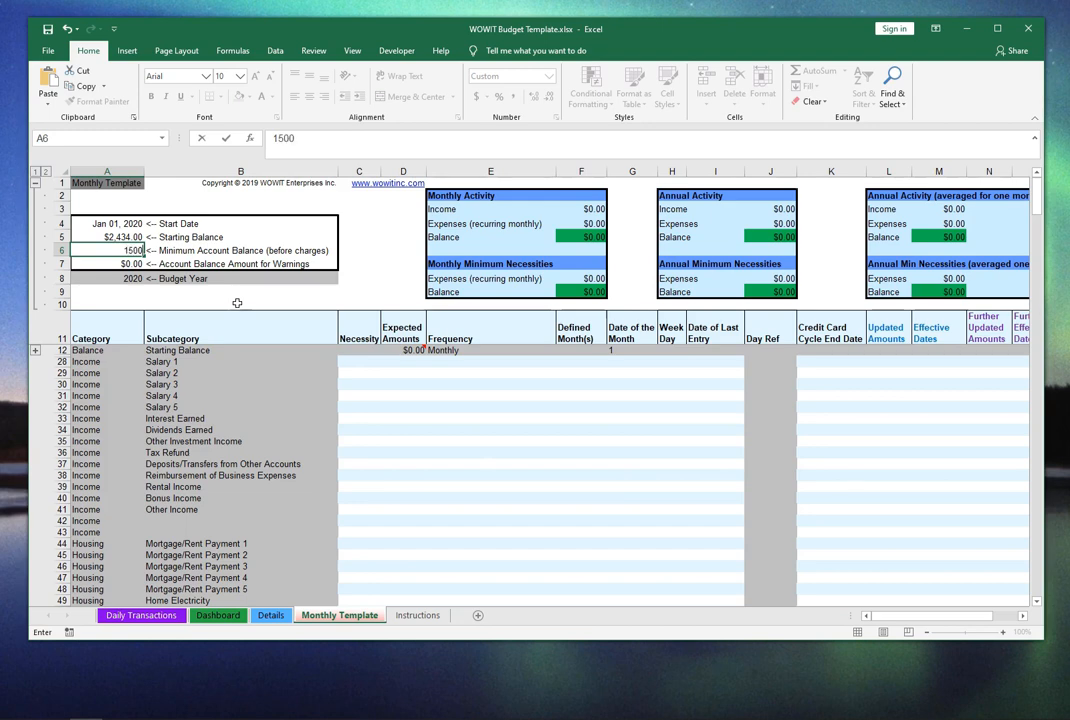
pyautogui.press('Return')
pyautogui.press('Up')
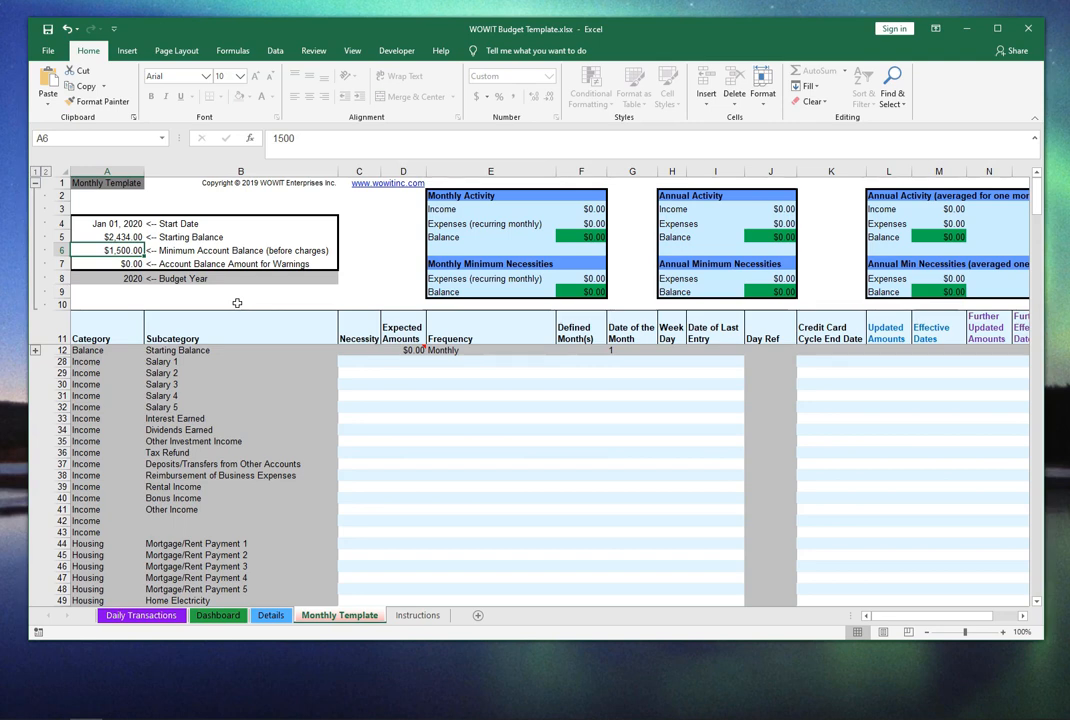
# Set the Account Balance Amount for Warnings to 2000
pyautogui.press('Down')
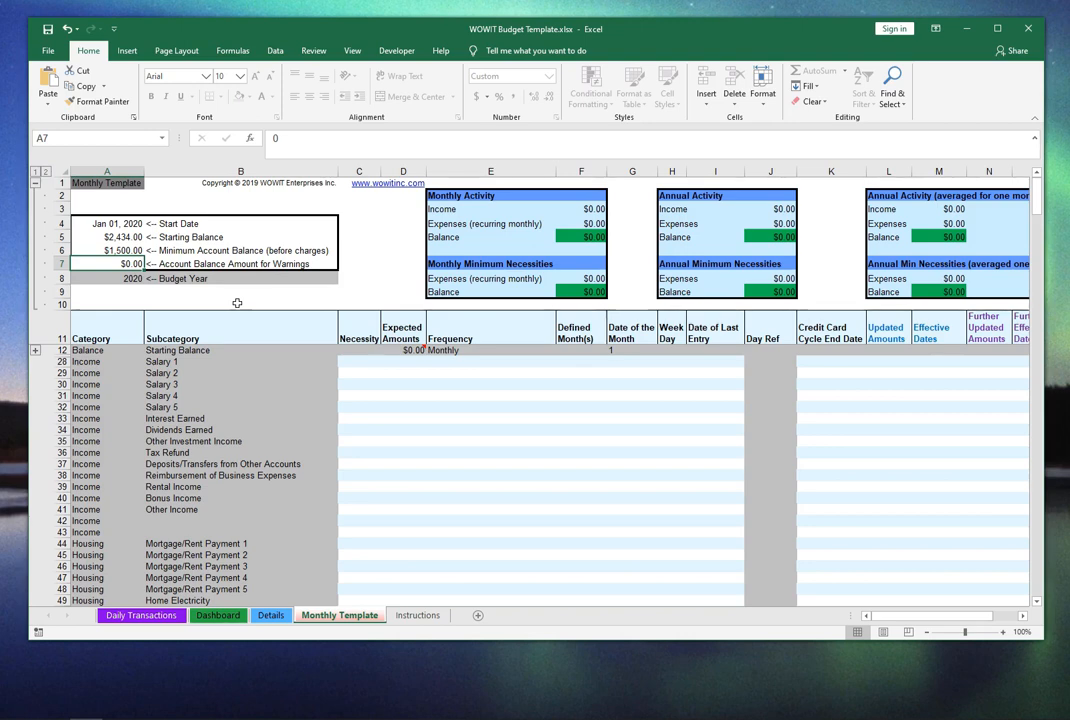
pyautogui.write('2000')
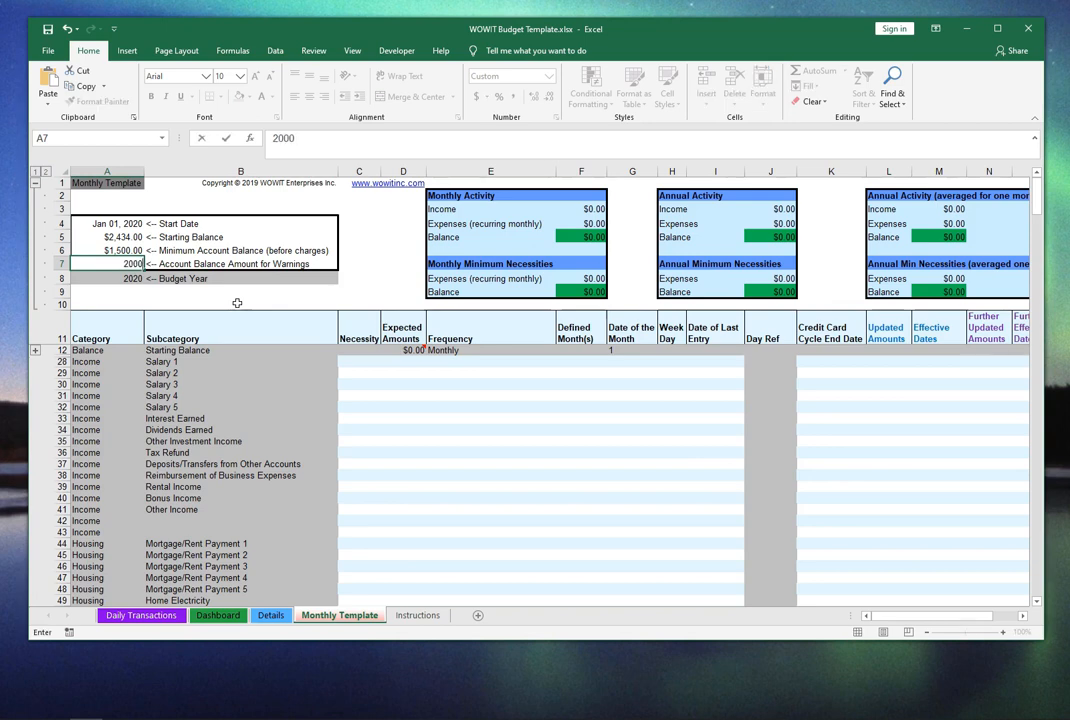
pyautogui.press('Up')
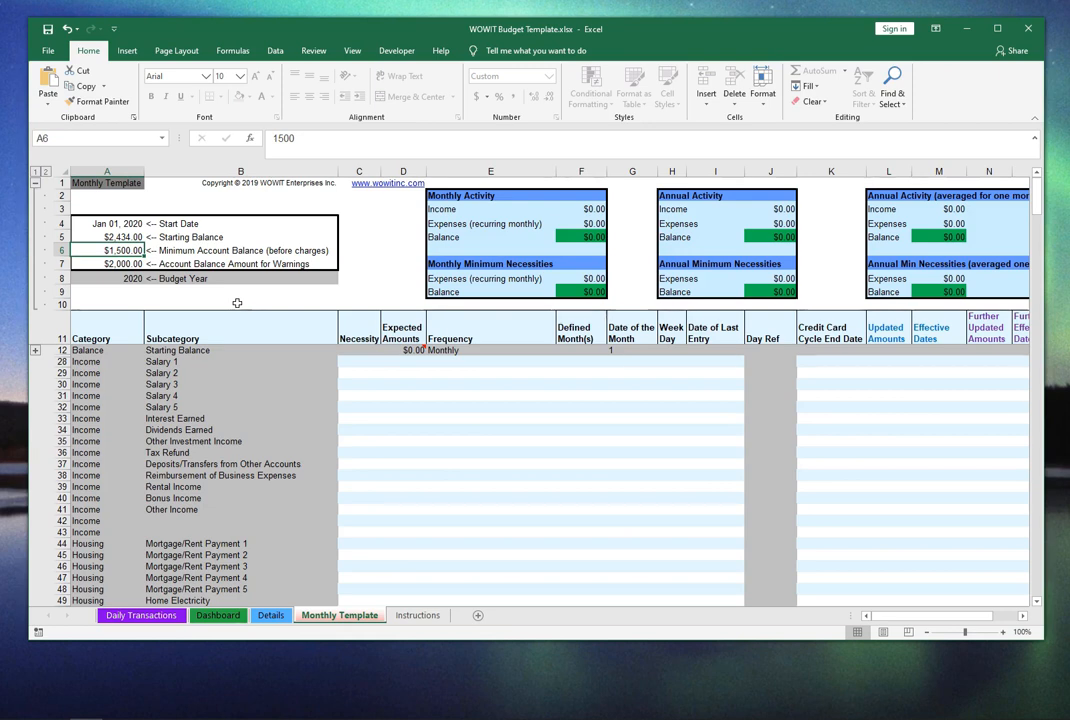
# Examine the Budget Year formula and review the start date, balance and warning settings block once more
pyautogui.press('Down')
pyautogui.press('Down')
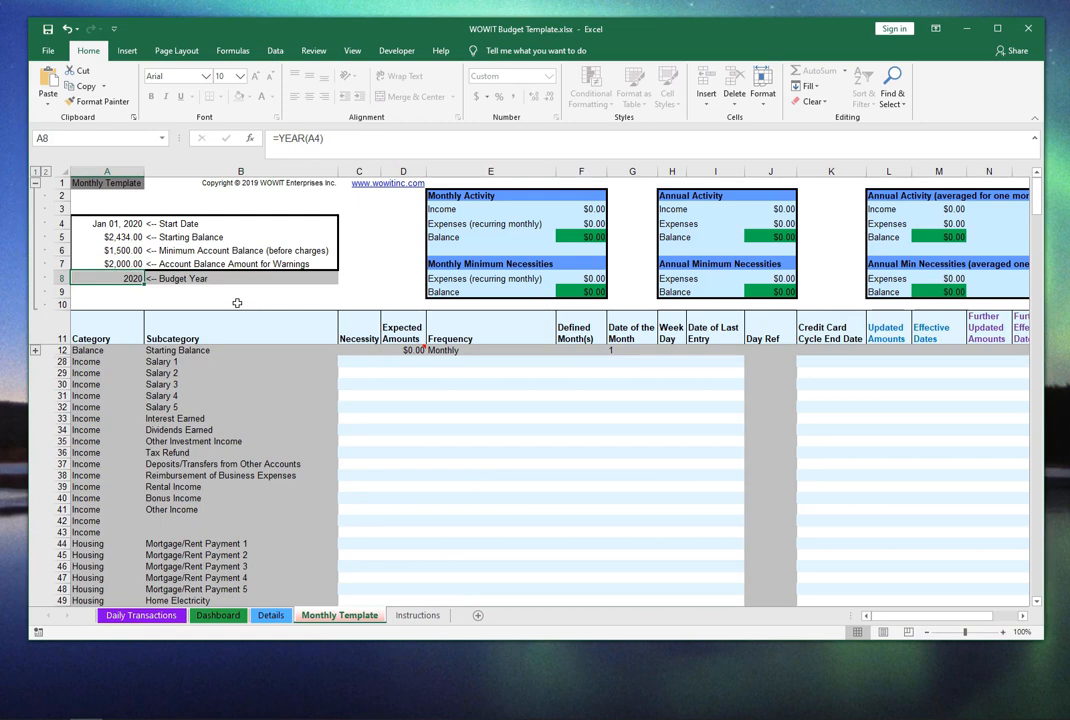
pyautogui.press('Up')
pyautogui.press('Up')
pyautogui.press('Up')
pyautogui.press('Up')
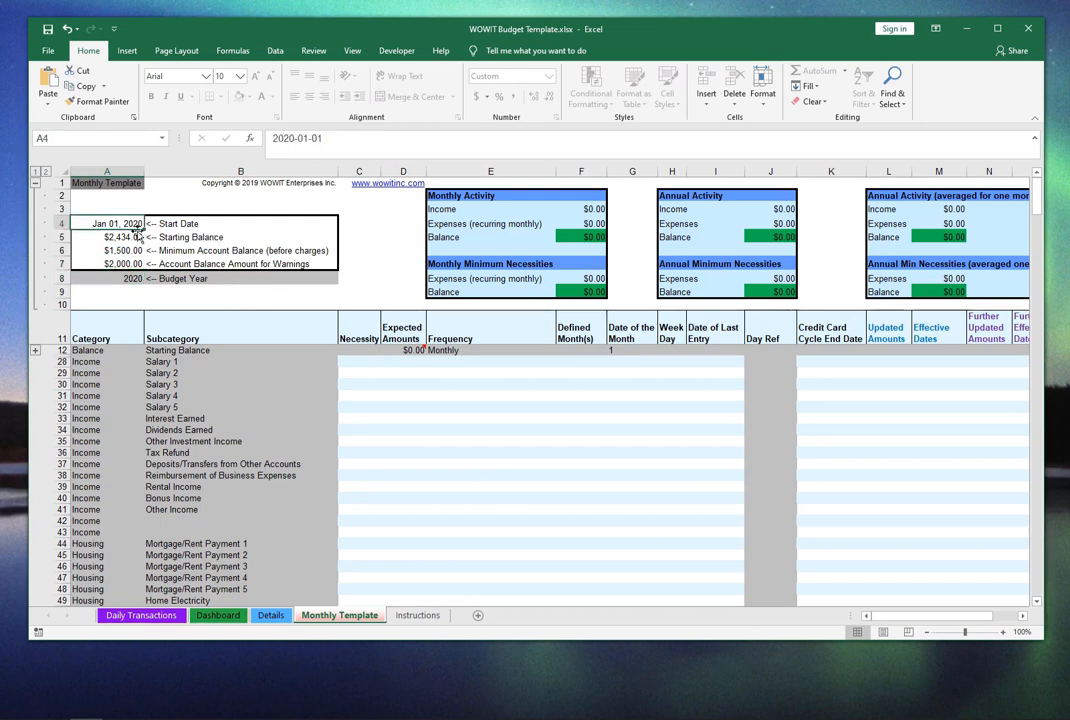
pyautogui.moveTo(274, 266); pyautogui.dragTo(79, 233)
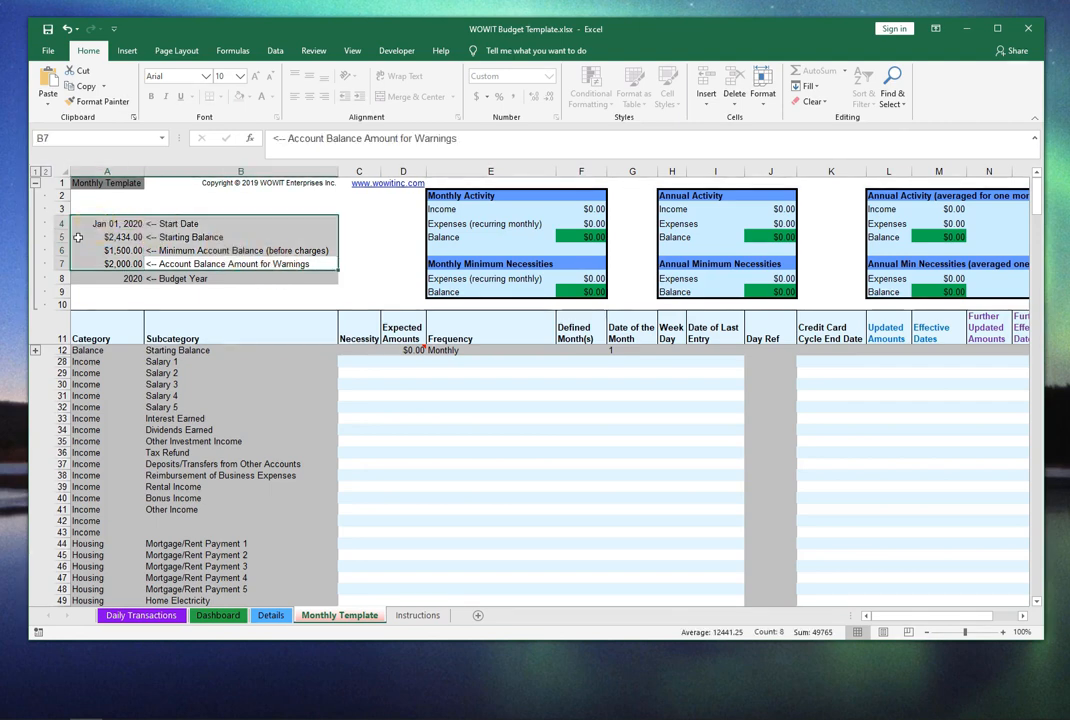
pyautogui.press('Return')
pyautogui.press('Return')
pyautogui.press('Return')
pyautogui.press('Return')
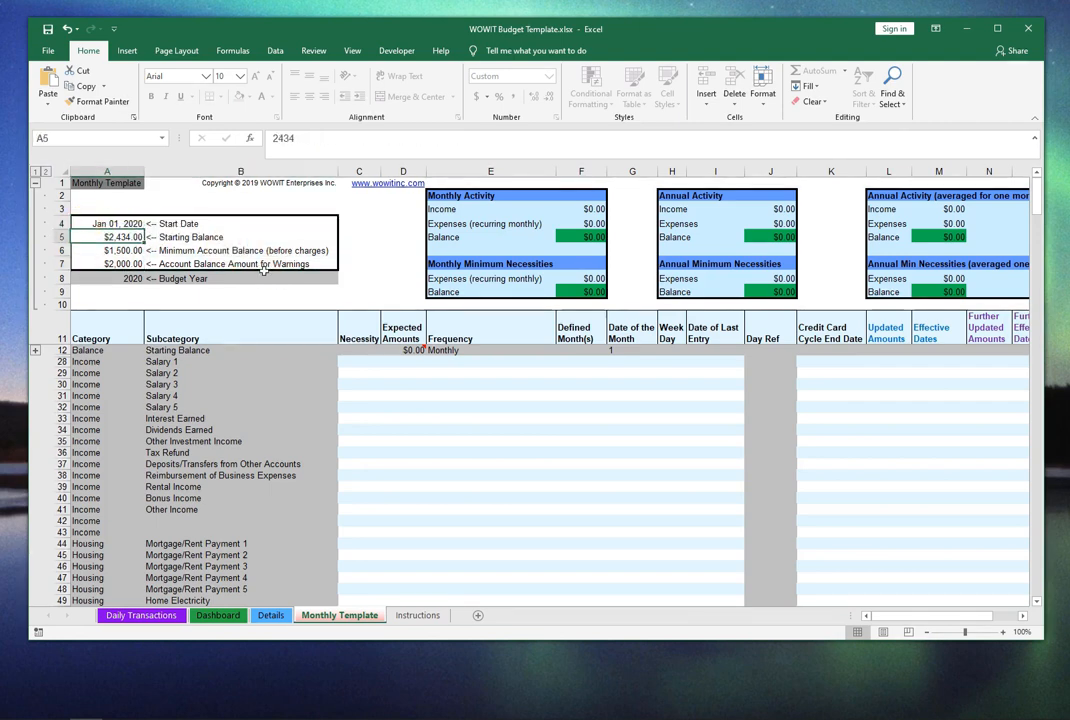
pyautogui.hotkey('ctrl', 'Home')
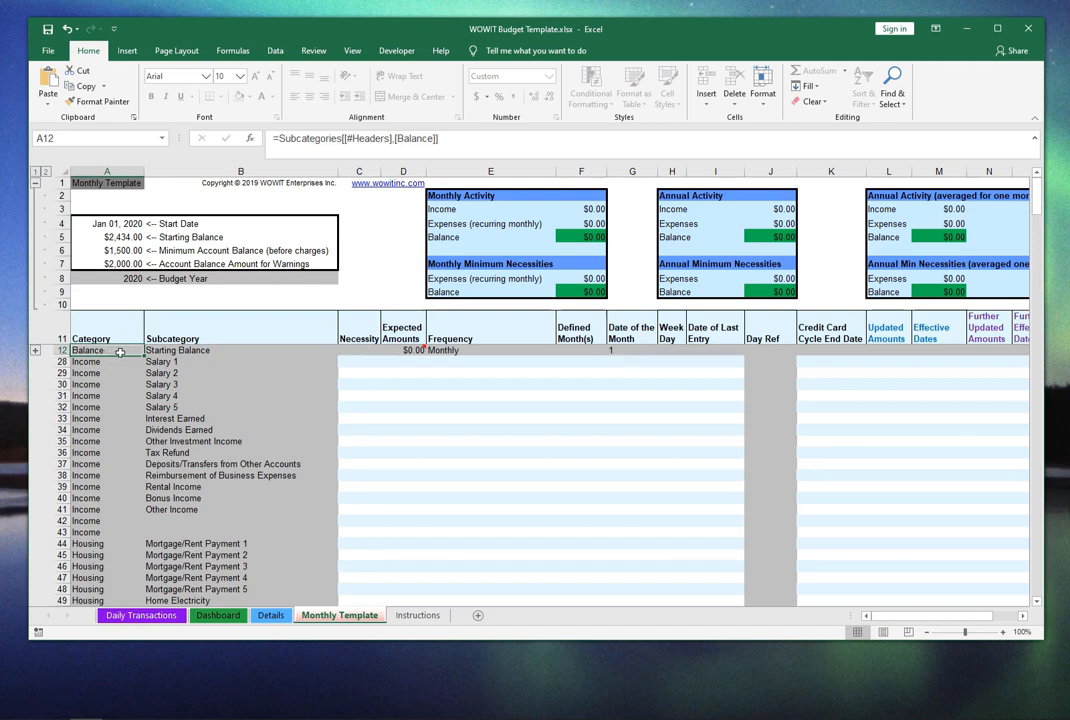
# Expand the grouped Balance rows beneath Starting Balance and try to edit a locked cell among them
pyautogui.click(35, 352)
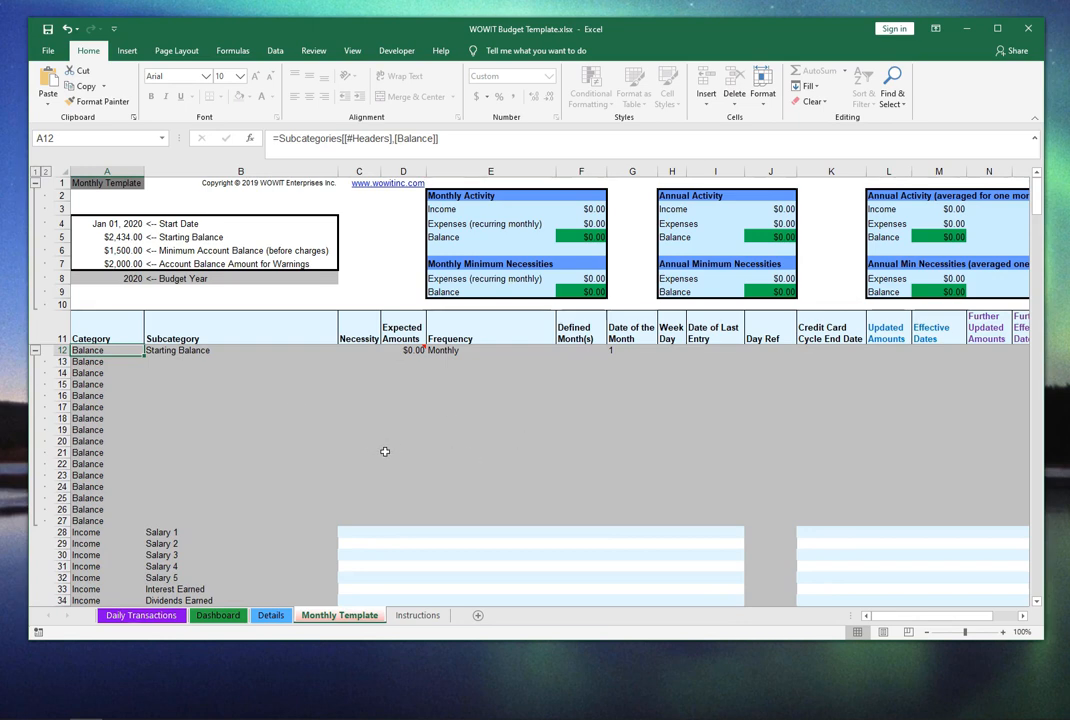
pyautogui.click(483, 461)
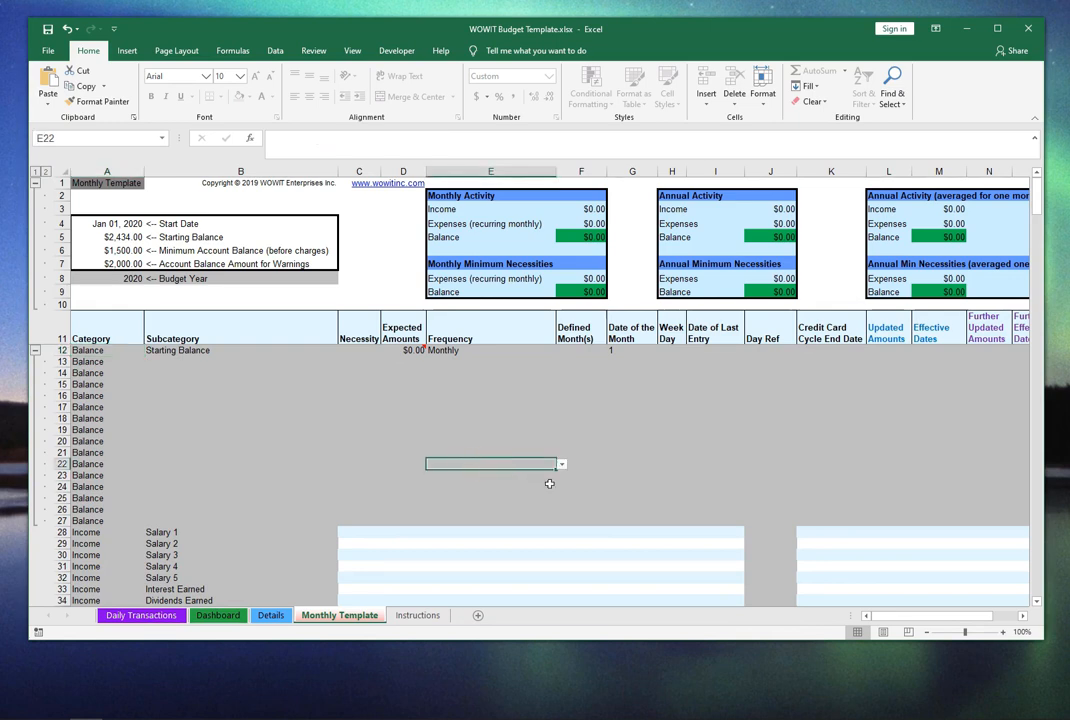
pyautogui.doubleClick(634, 491)
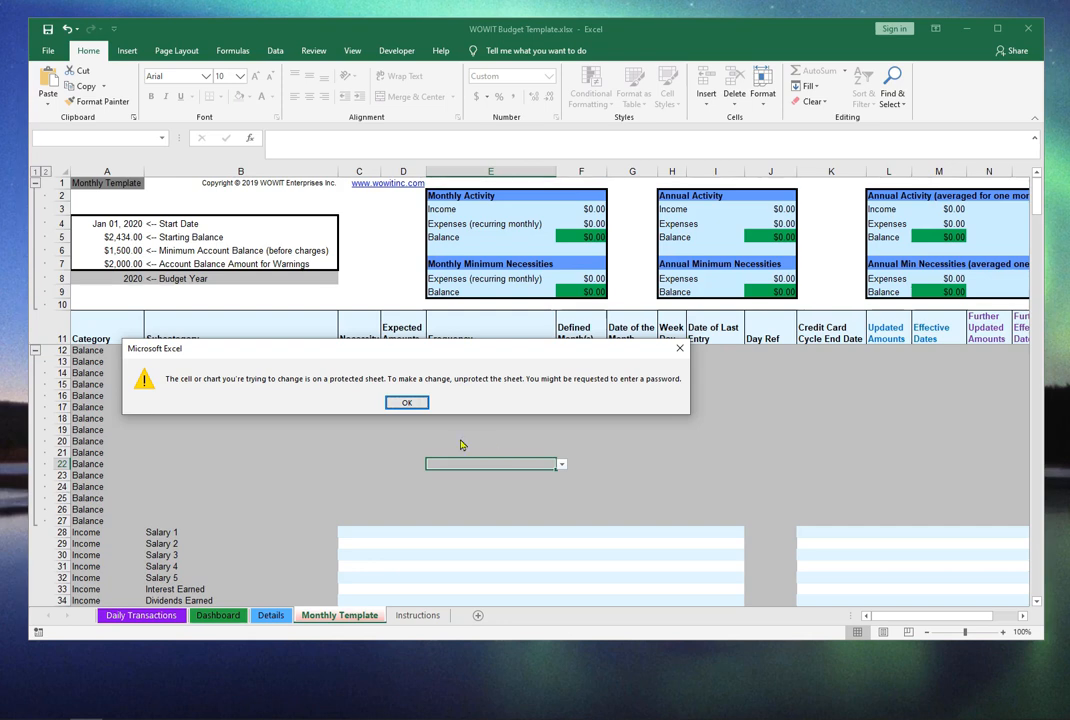
pyautogui.click(410, 402)
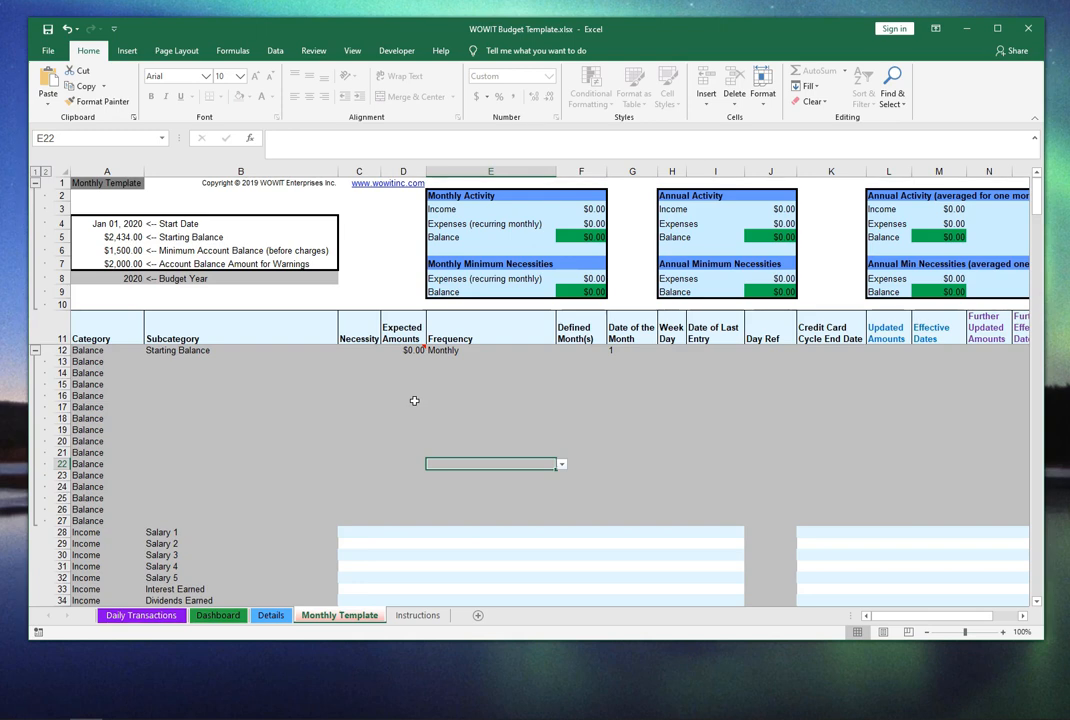
# Look up the Unprotect Sheet command without running it and collapse the grouped Balance rows
pyautogui.click(322, 55)
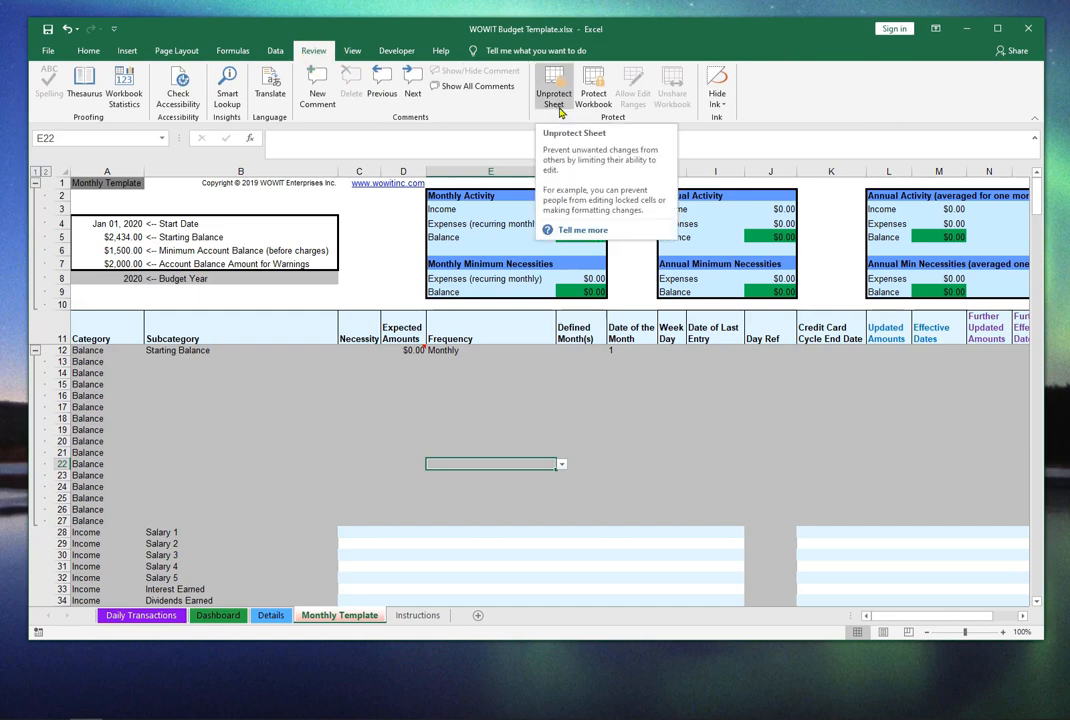
pyautogui.click(89, 50)
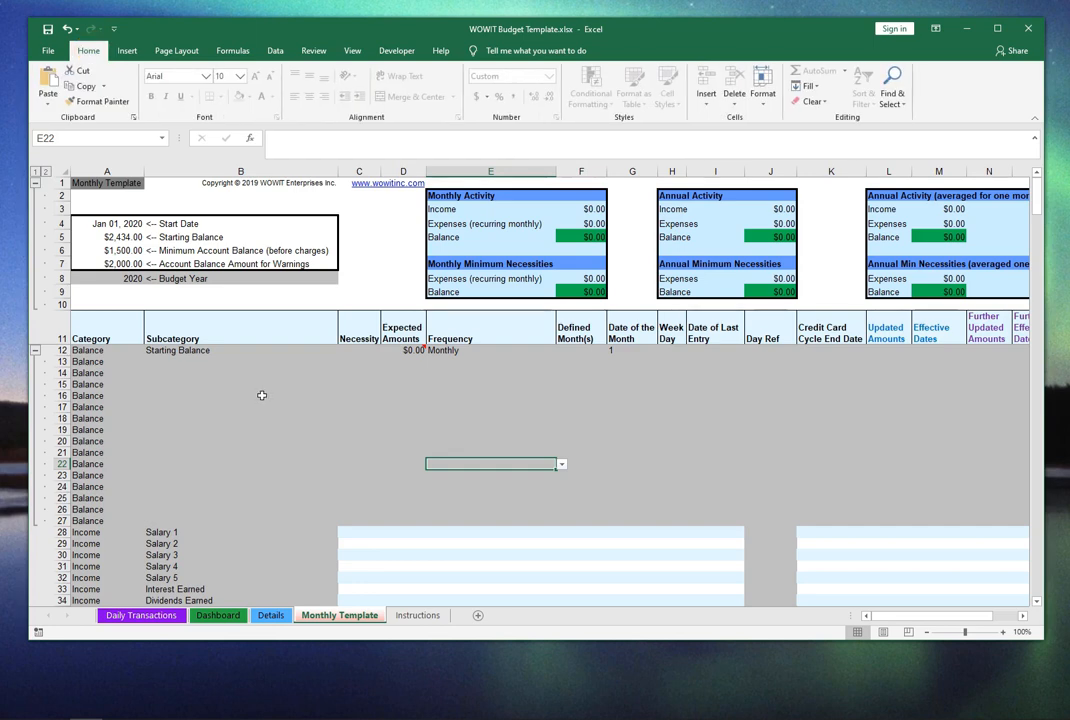
pyautogui.click(35, 351)
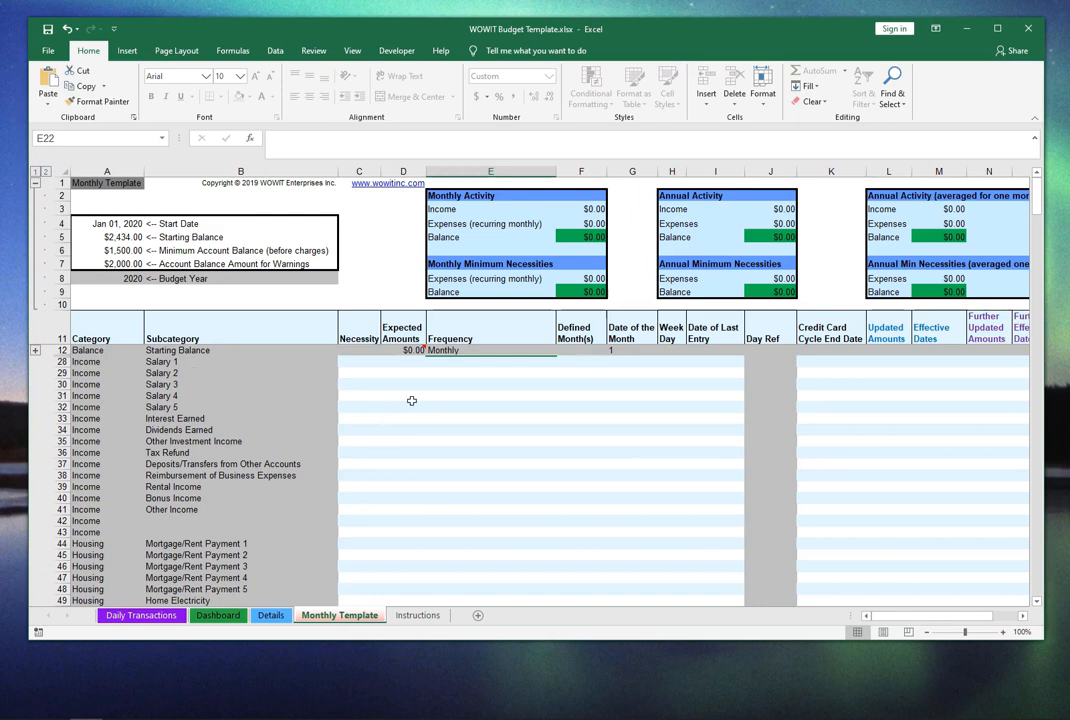
# Review the category and subcategory rows from Housing through Recreation and return to the first row
pyautogui.press('pagedown')
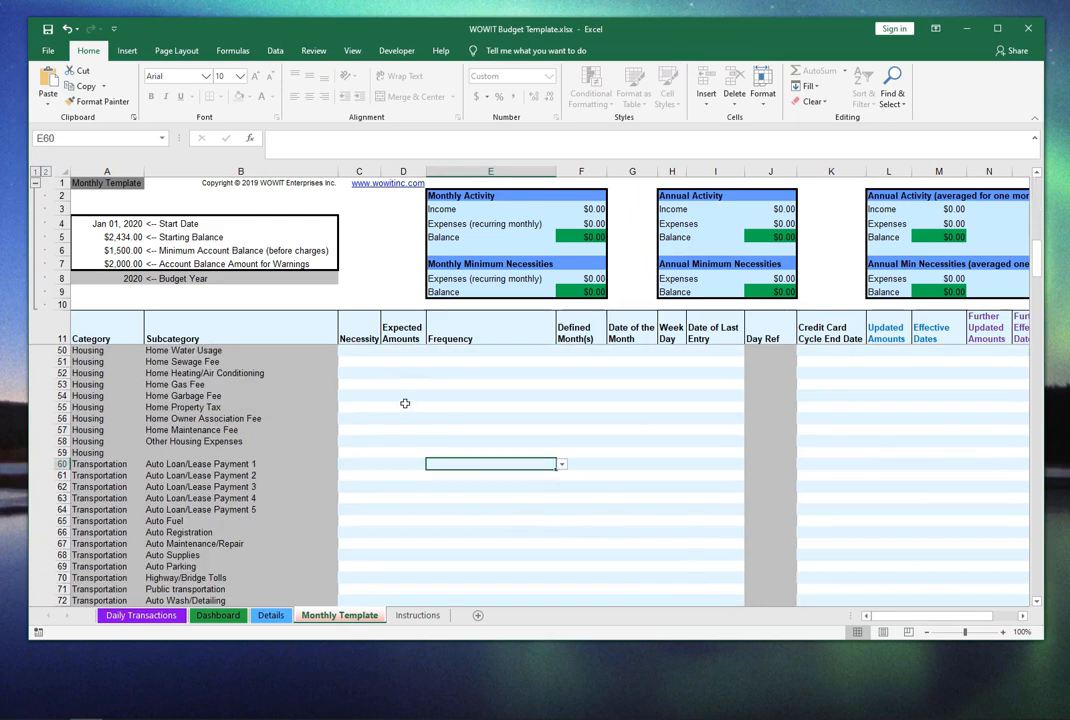
pyautogui.press('pagedown')
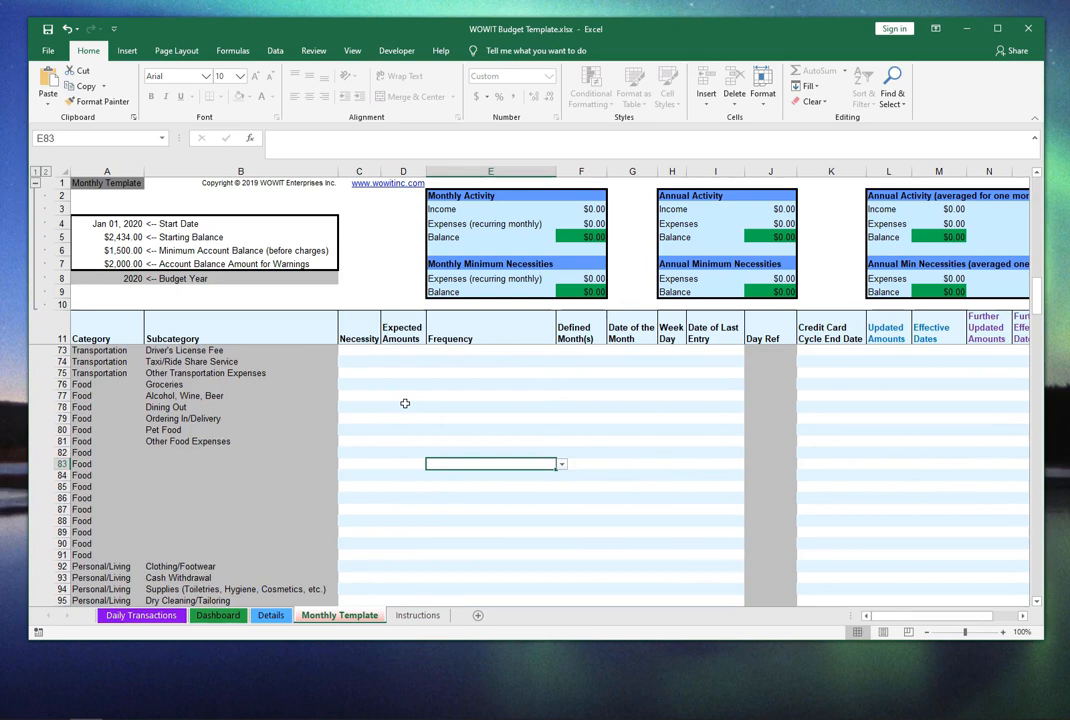
pyautogui.press('pagedown')
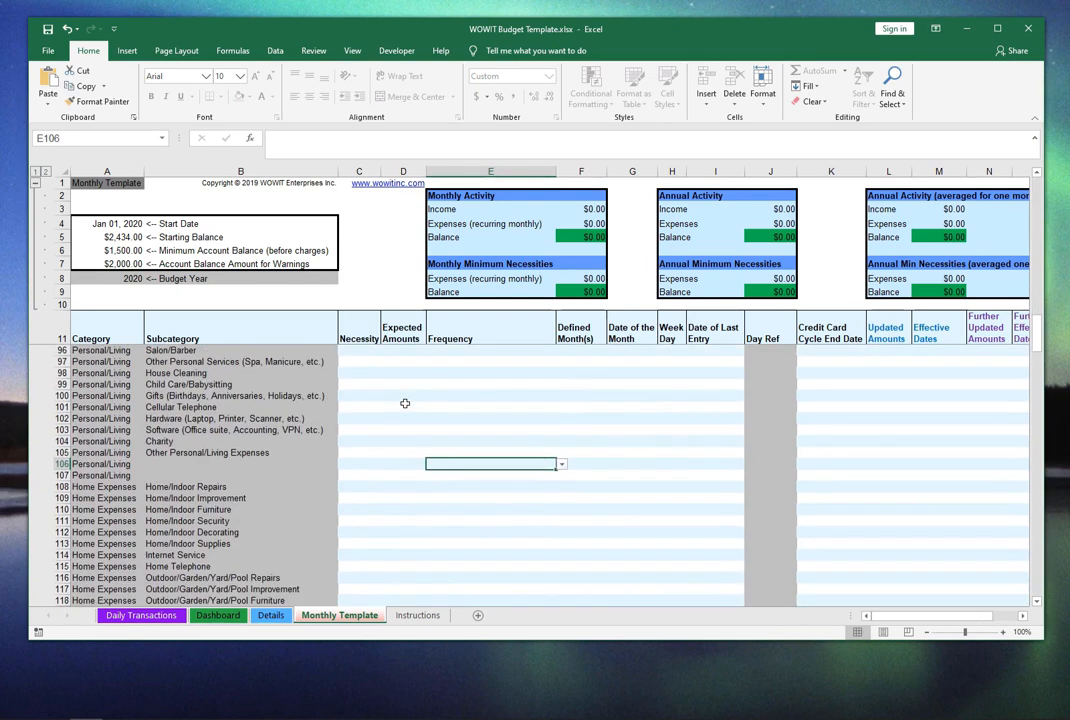
pyautogui.press('pagedown')
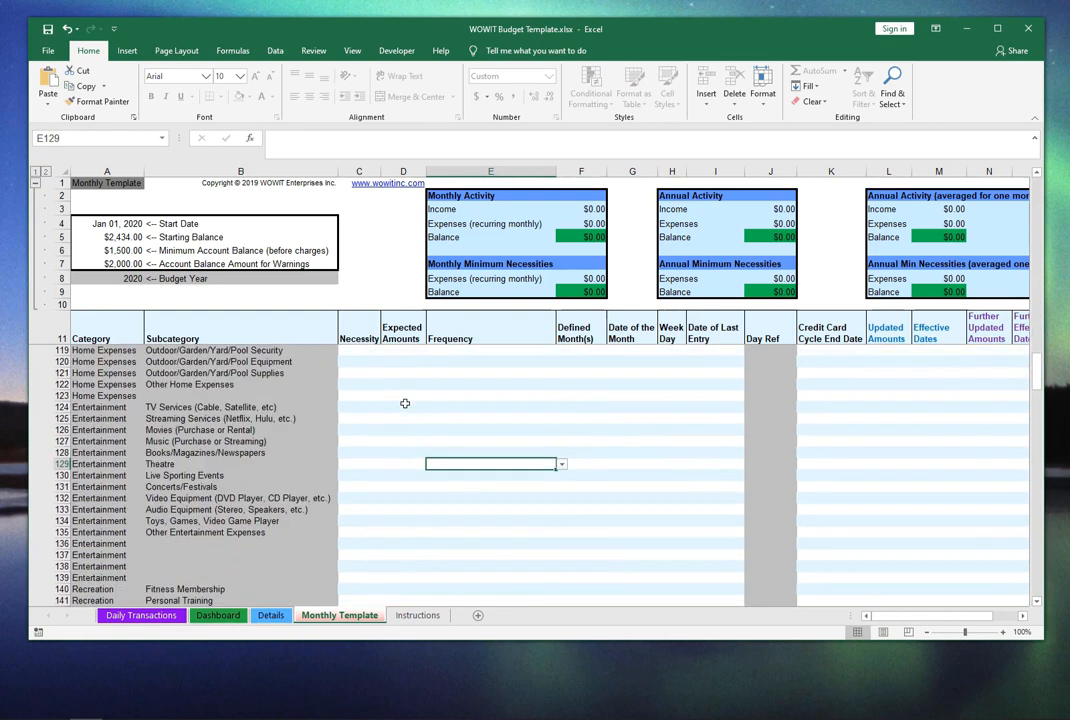
pyautogui.press('pagedown')
pyautogui.hotkey('ctrl', 'Home')
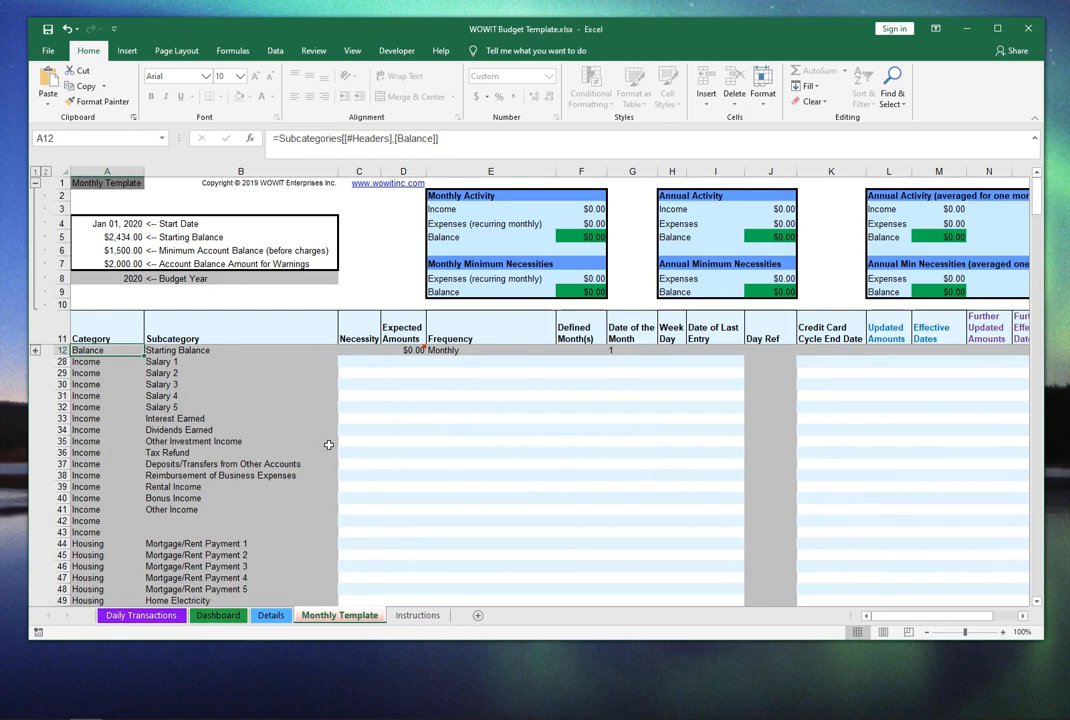
# Enter 50 as the Expected Amount for the Dividends Earned income row
pyautogui.click(398, 419)
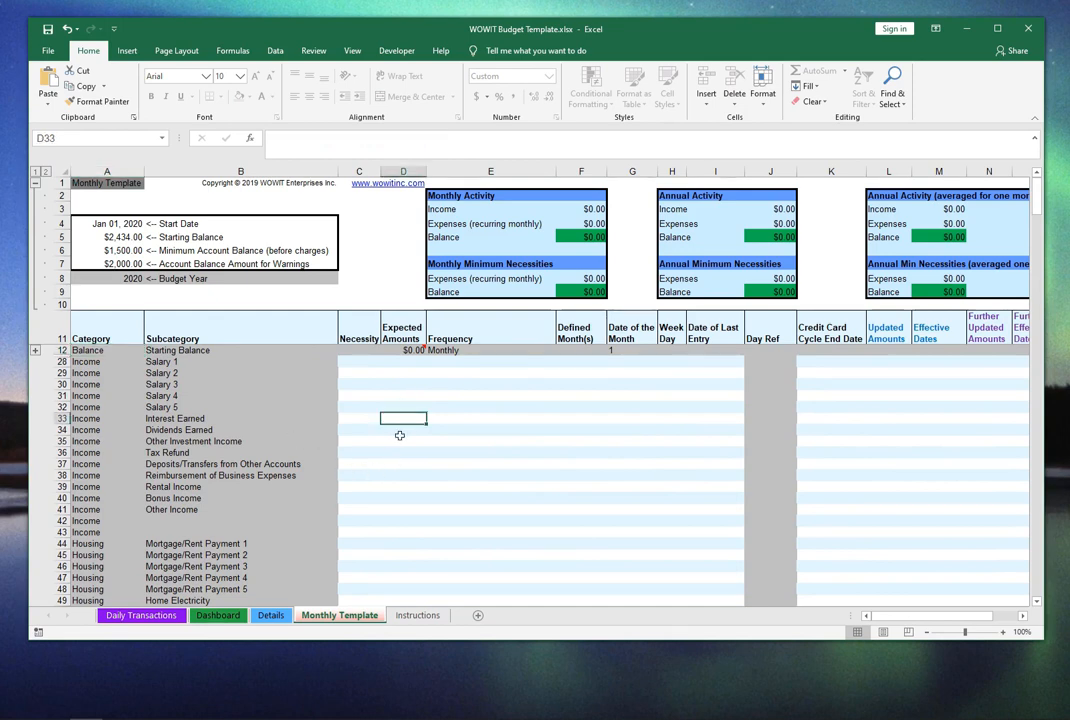
pyautogui.click(409, 430)
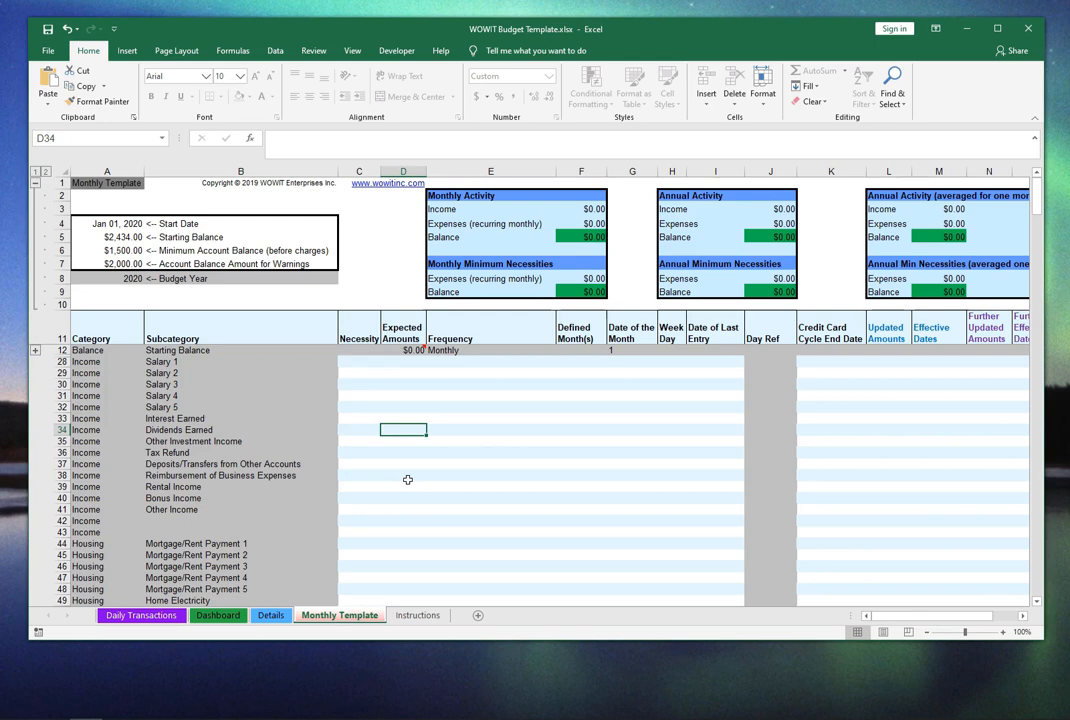
pyautogui.write('50')
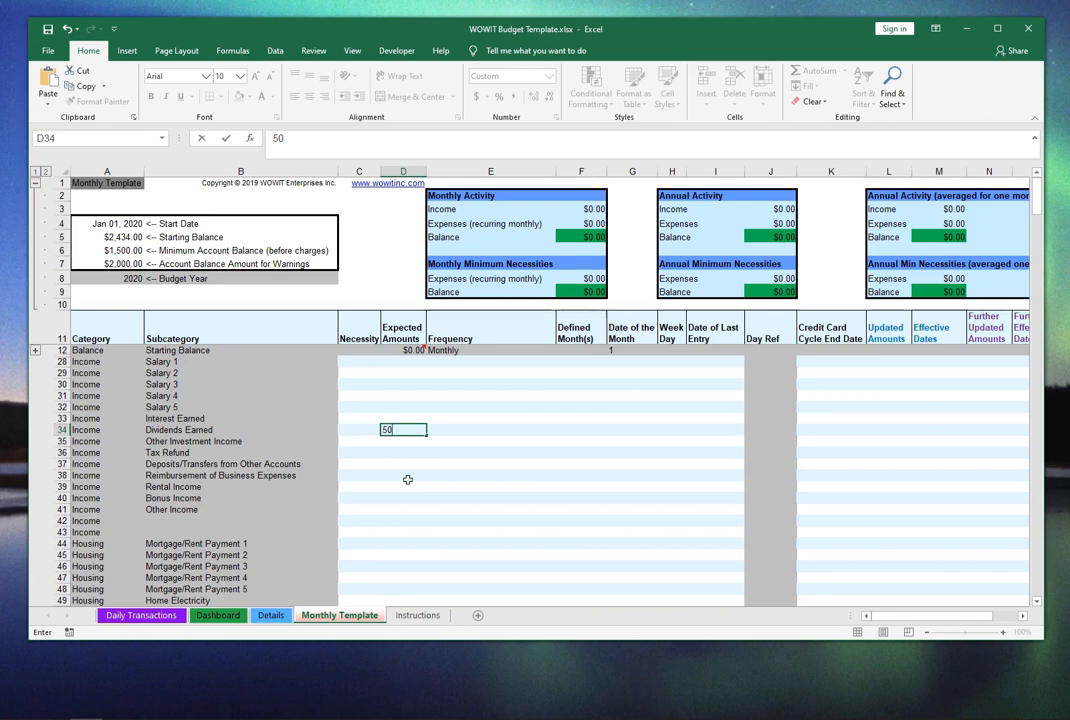
pyautogui.press('Tab')
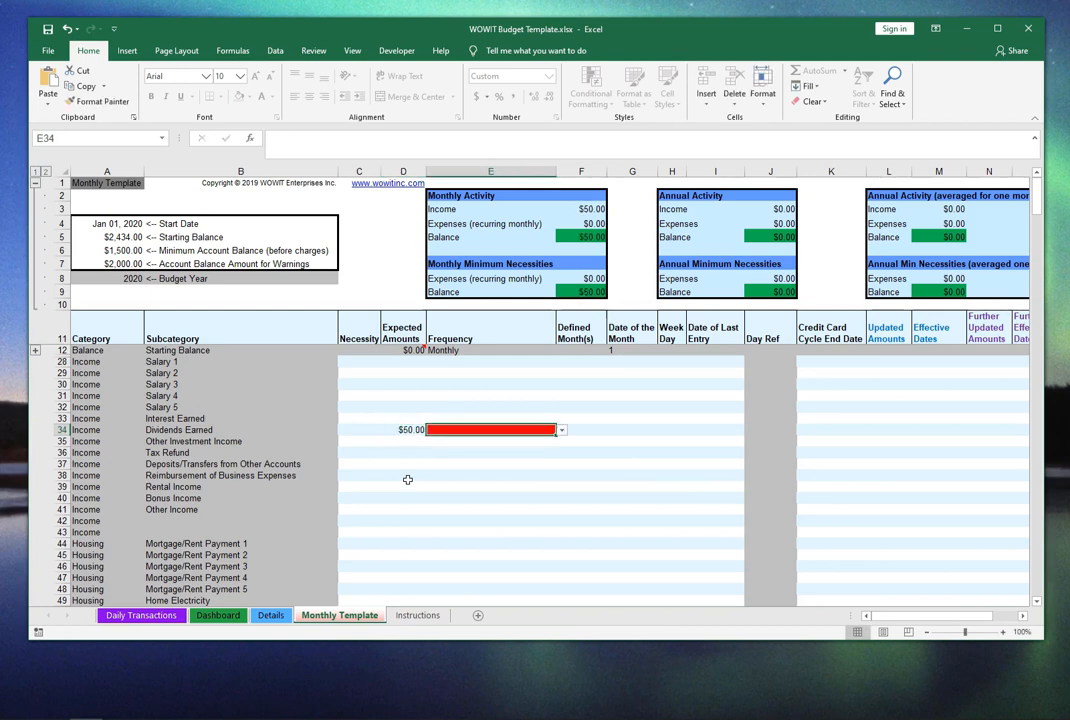
# Set the Dividends Earned Frequency to Monthly and its Date of the Month to 10
pyautogui.click(462, 473)
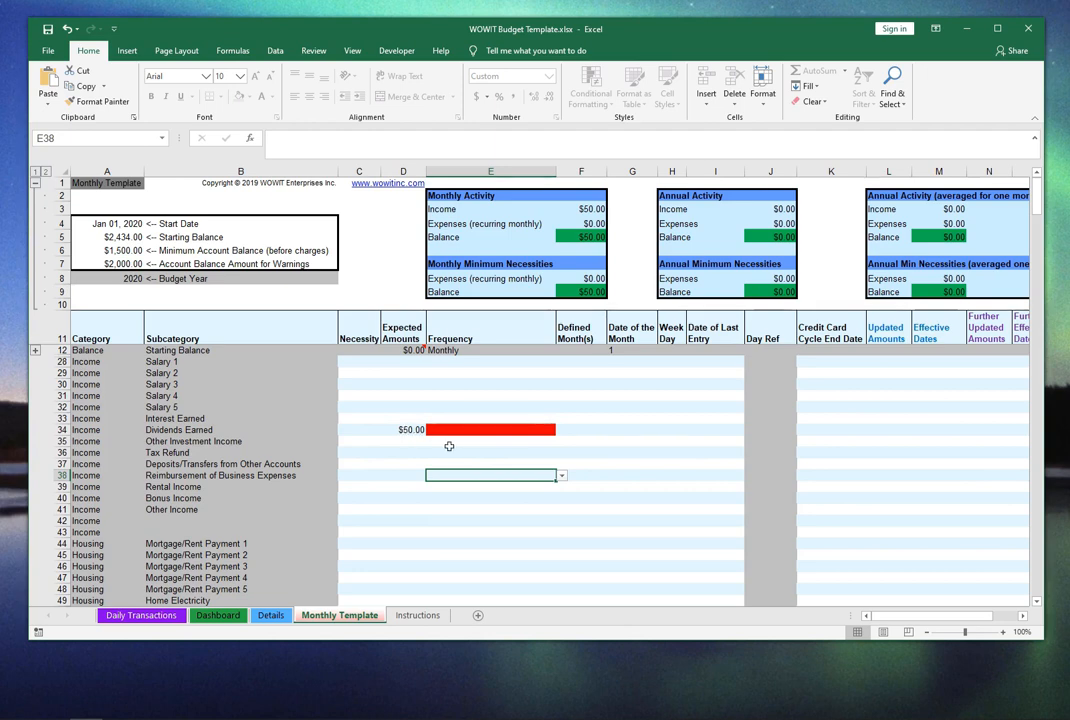
pyautogui.click(518, 430)
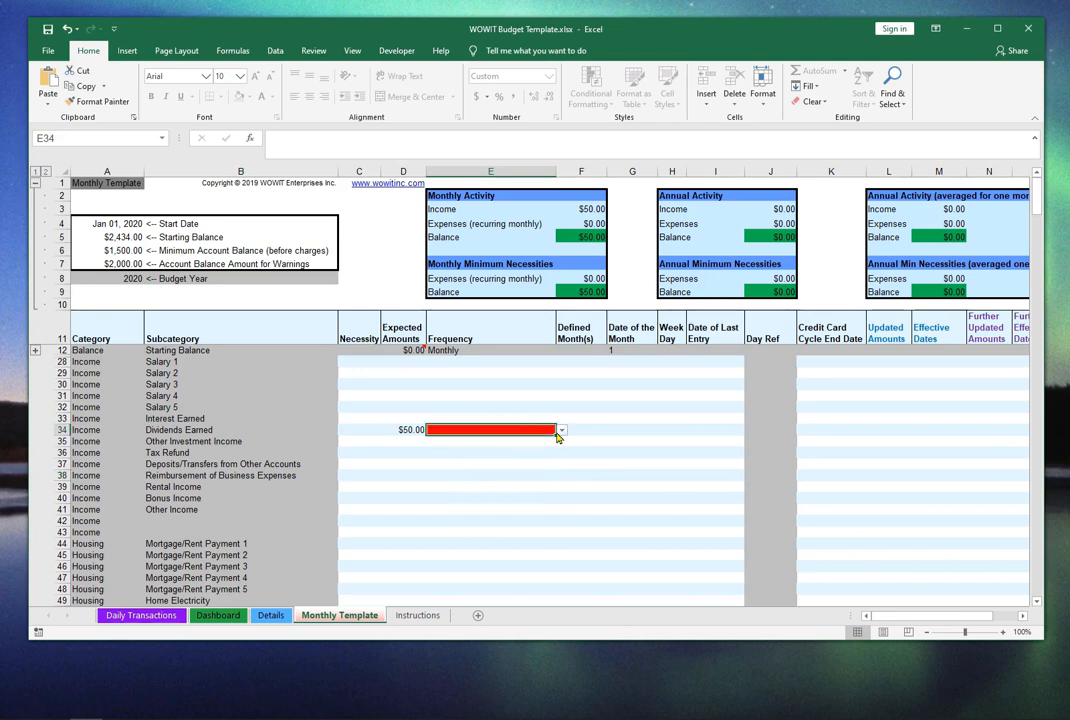
pyautogui.click(562, 431)
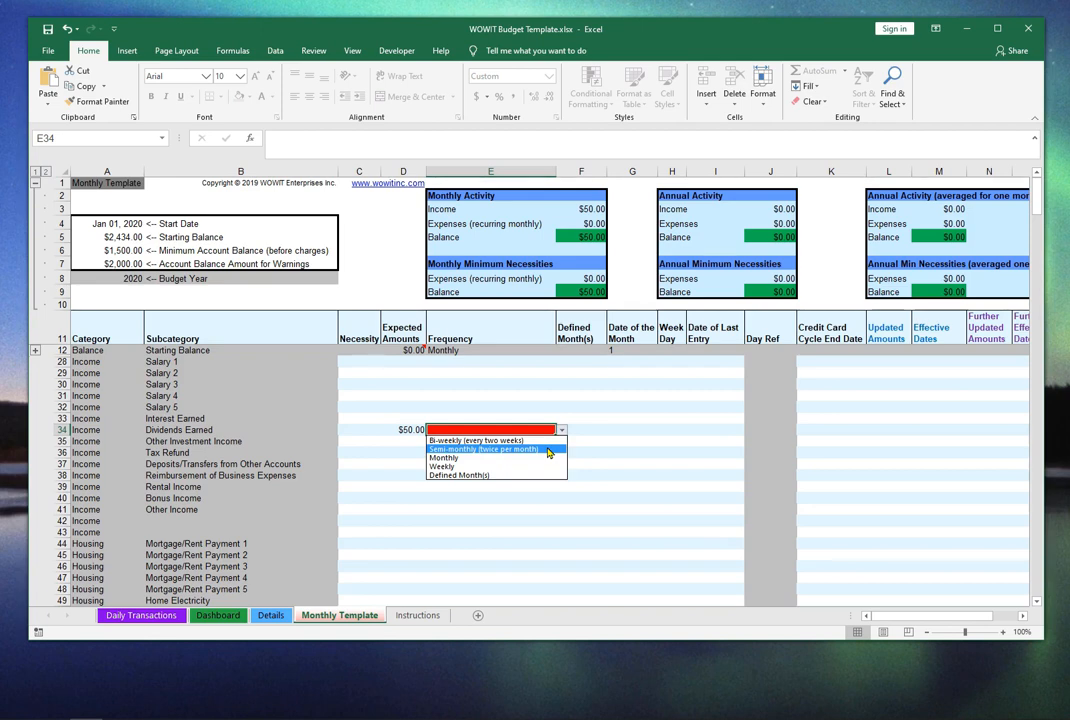
pyautogui.click(550, 458)
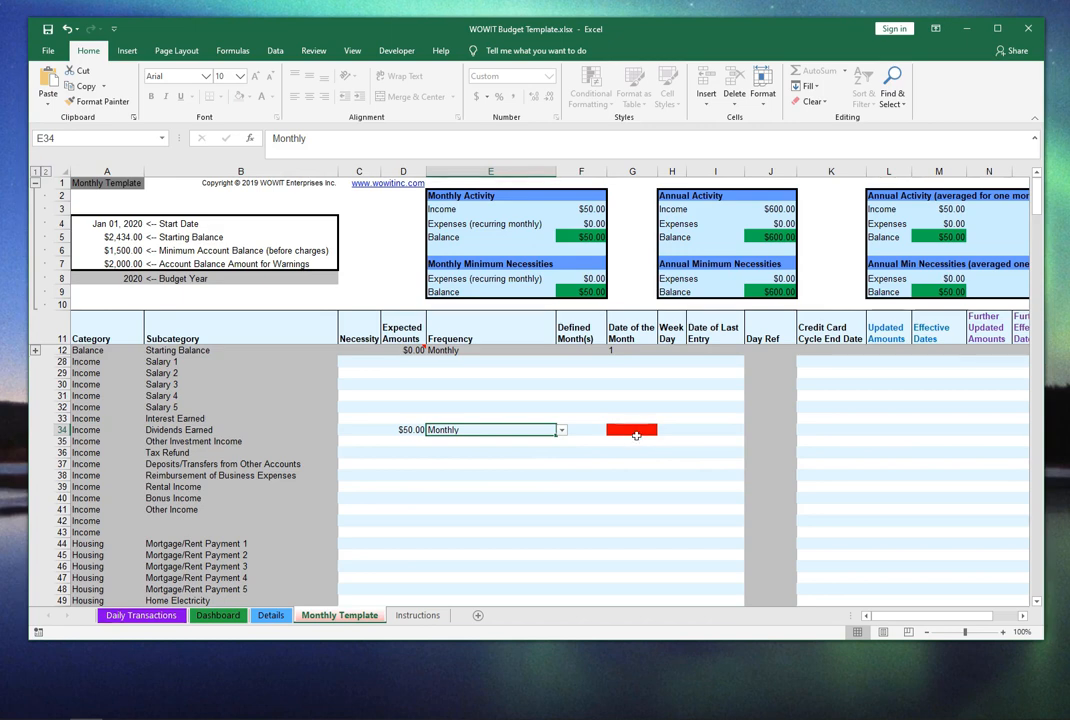
pyautogui.click(637, 431)
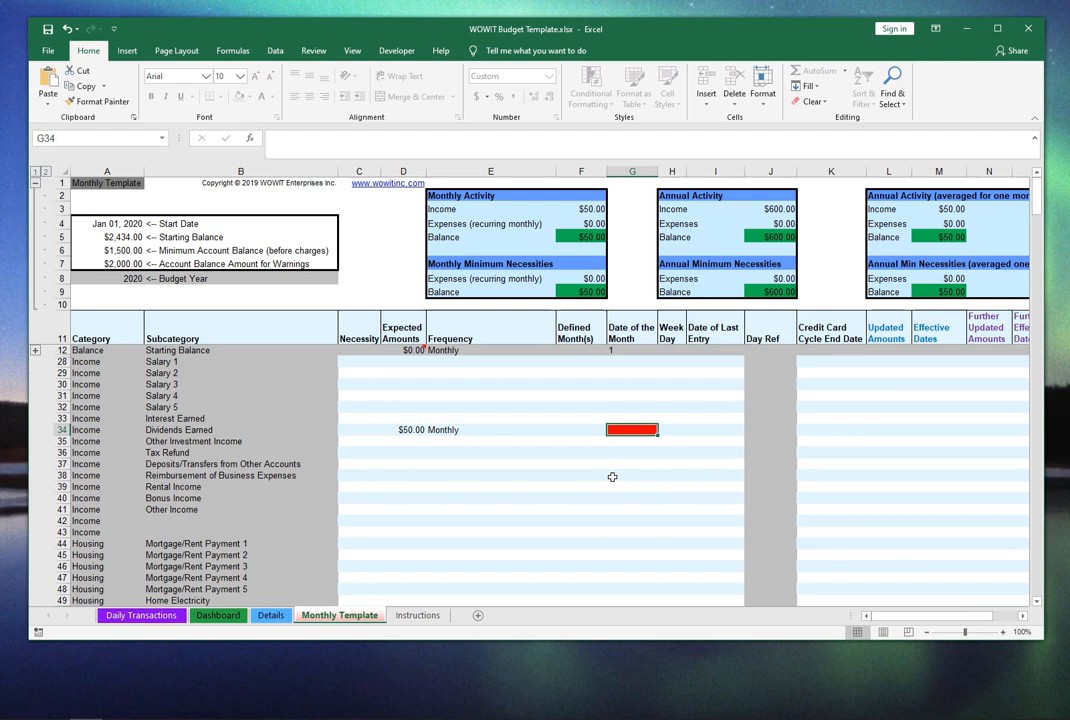
pyautogui.write('10')
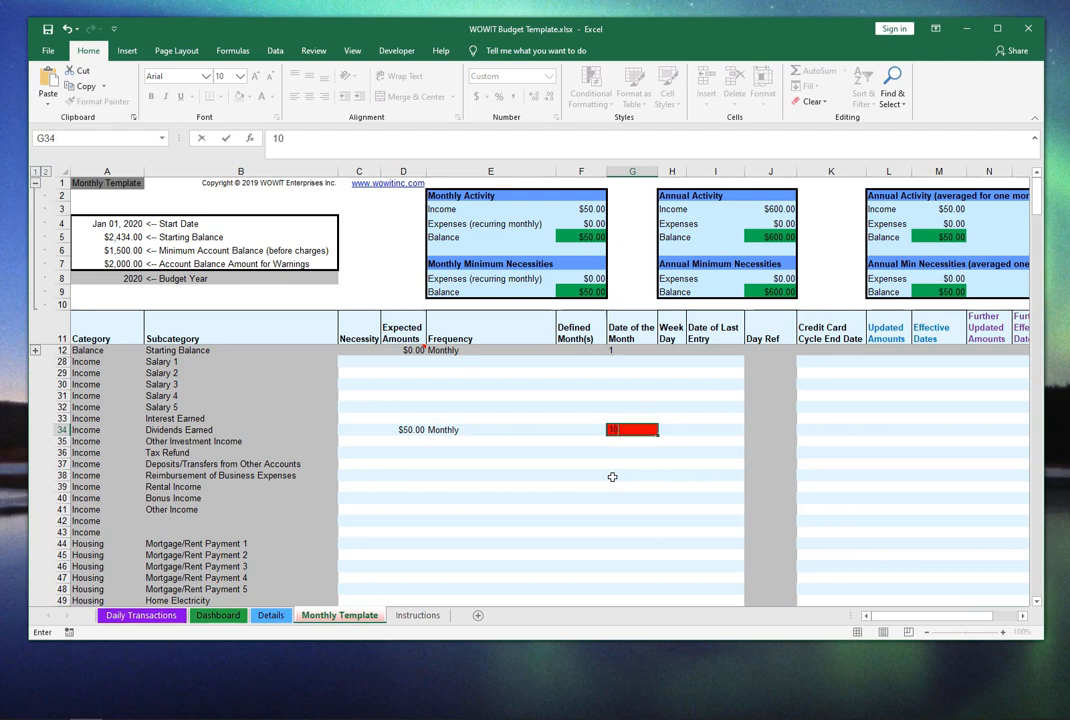
pyautogui.press('Return')
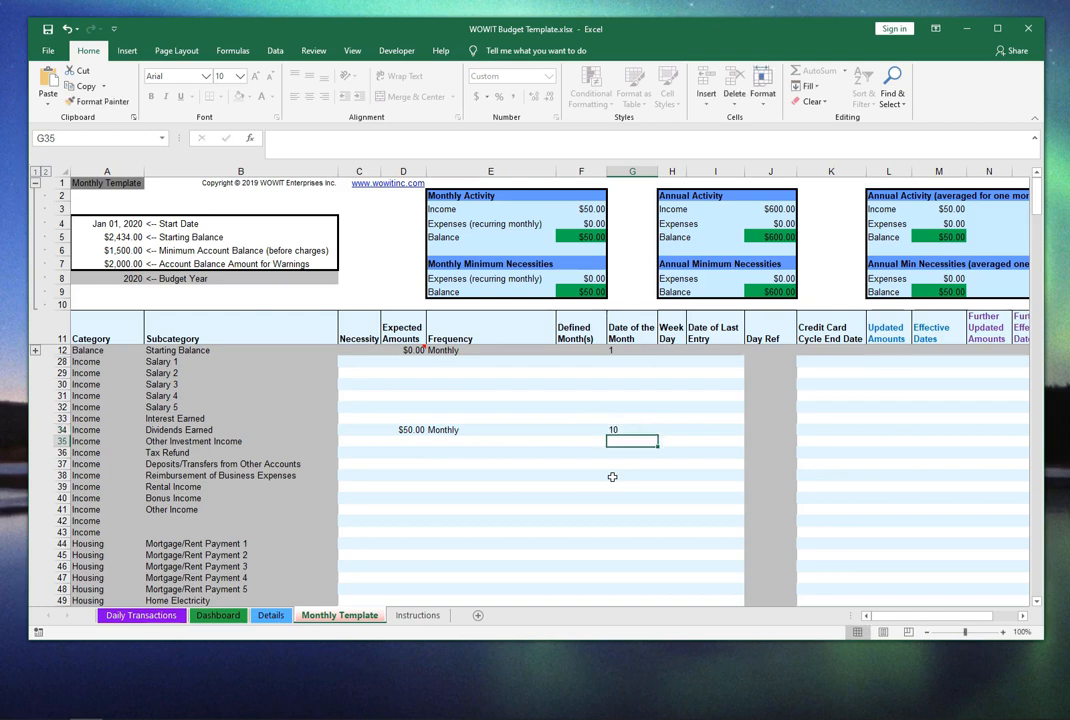
# Clear the Date of the Month and the Frequency in the Dividends Earned row
pyautogui.press('Up')
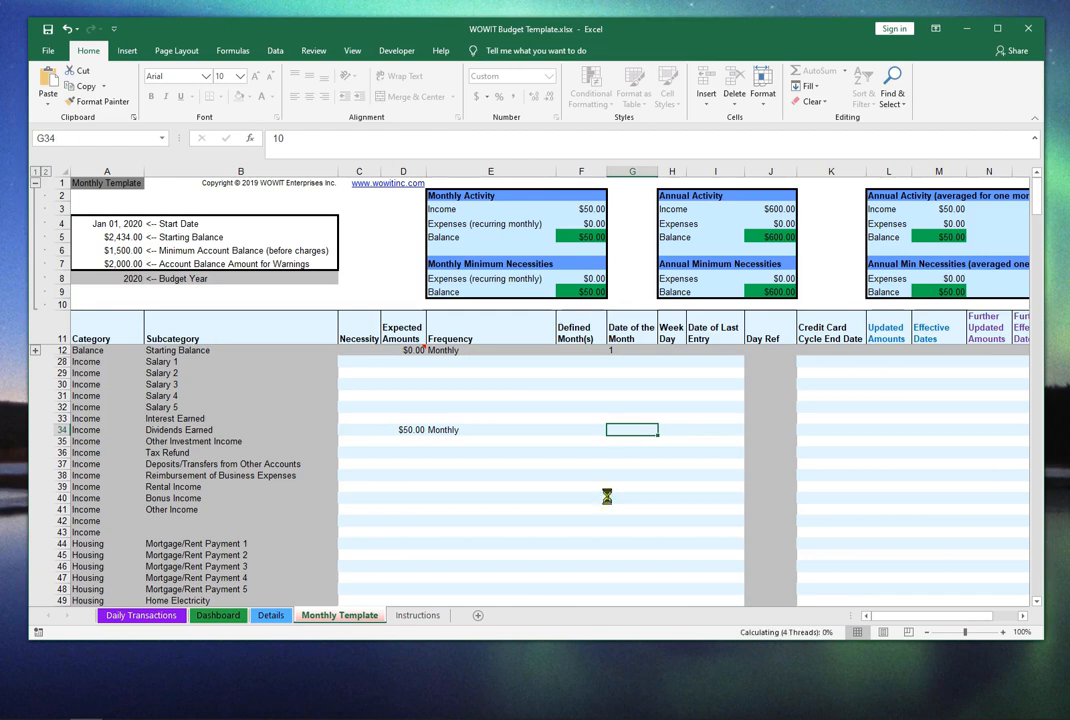
pyautogui.press('Left')
pyautogui.press('Left')
pyautogui.press('Delete')
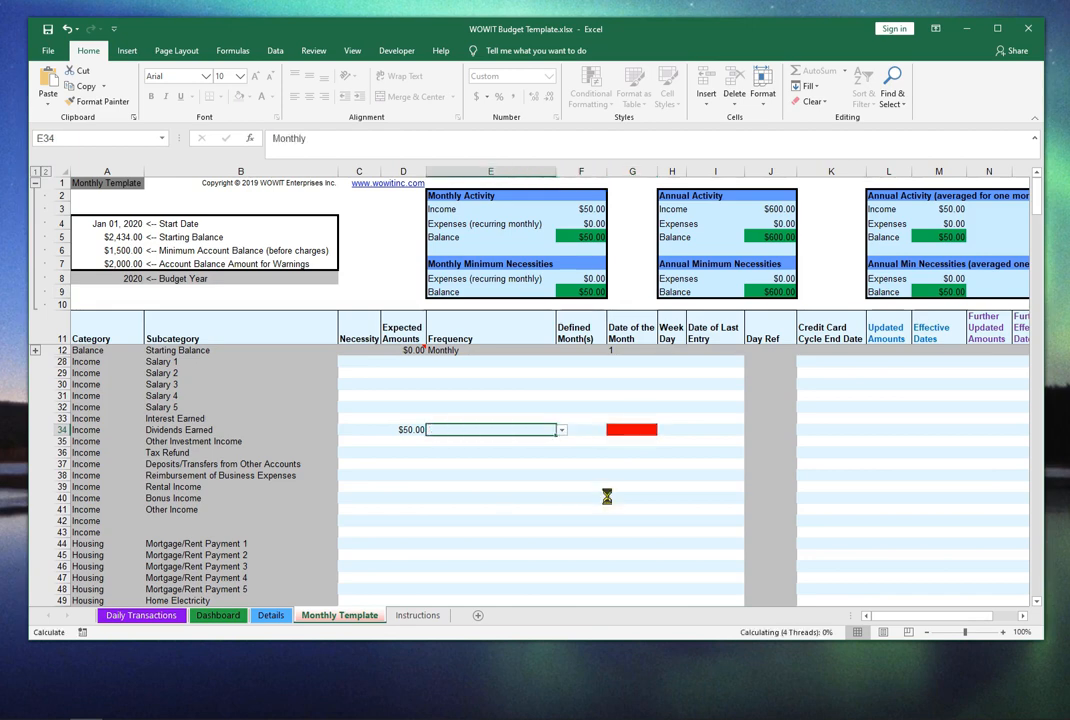
# Set the Dividends Earned Frequency to Bi-weekly (every two weeks) and its Week Day to Wed
pyautogui.click(563, 430)
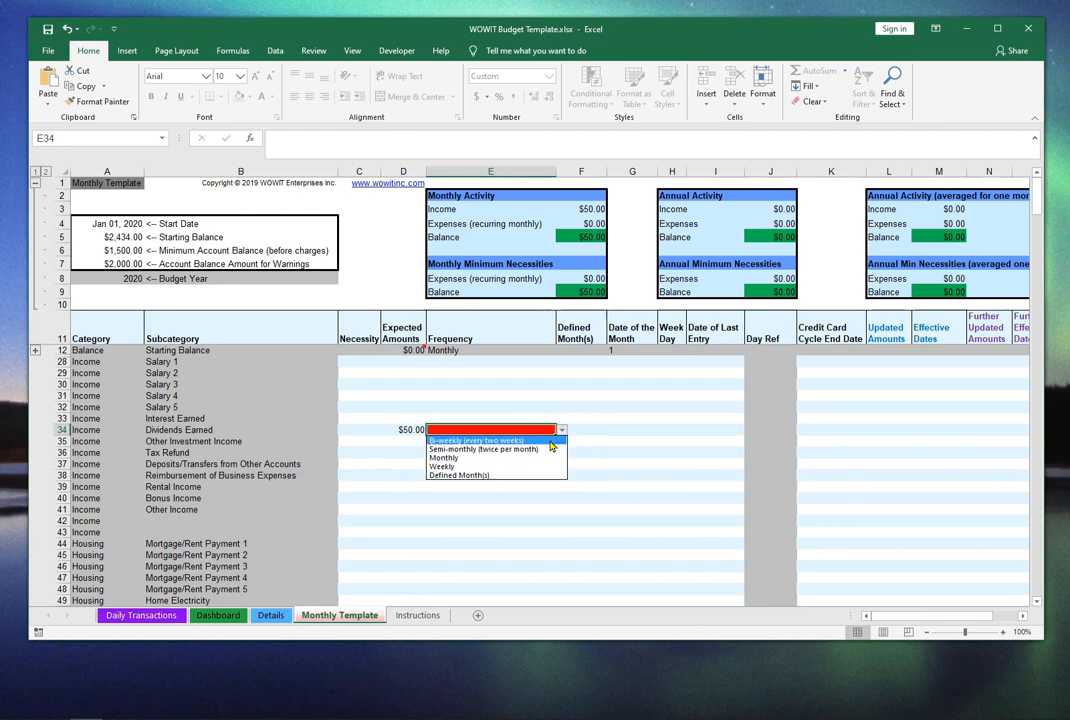
pyautogui.click(550, 441)
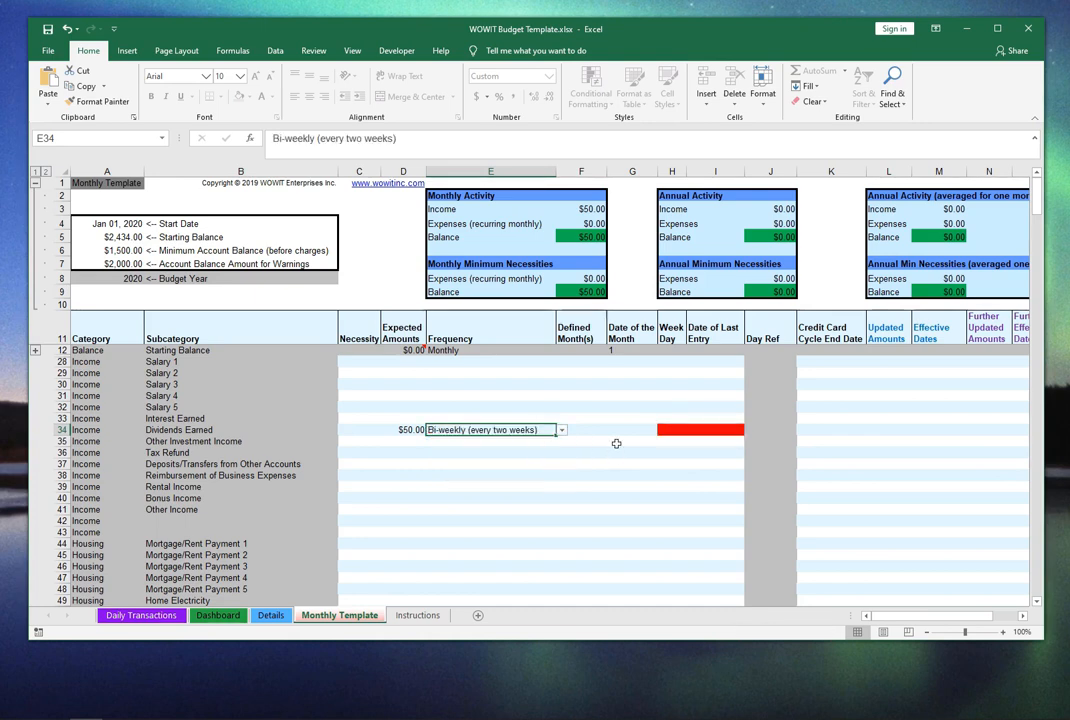
pyautogui.click(675, 432)
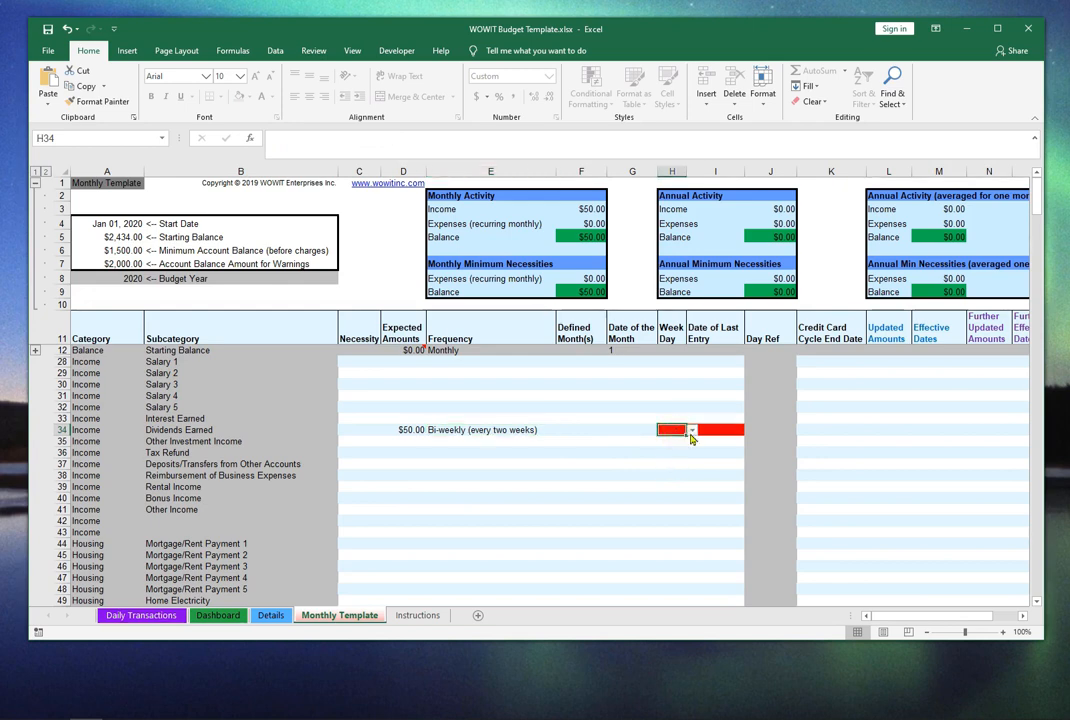
pyautogui.click(691, 430)
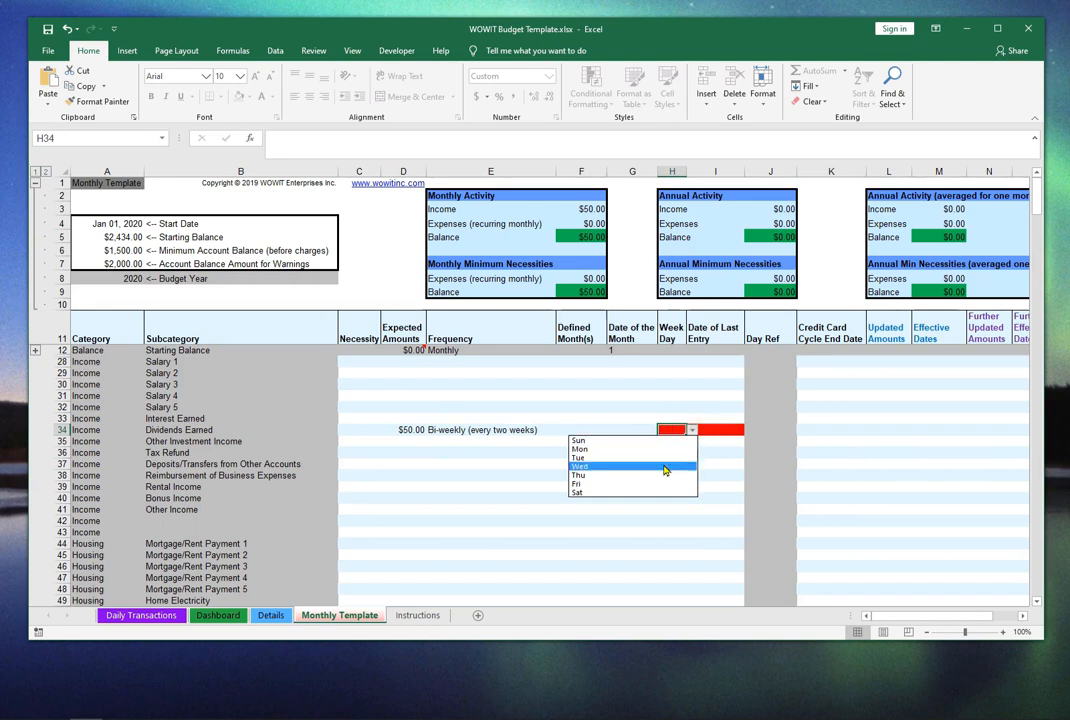
pyautogui.click(665, 467)
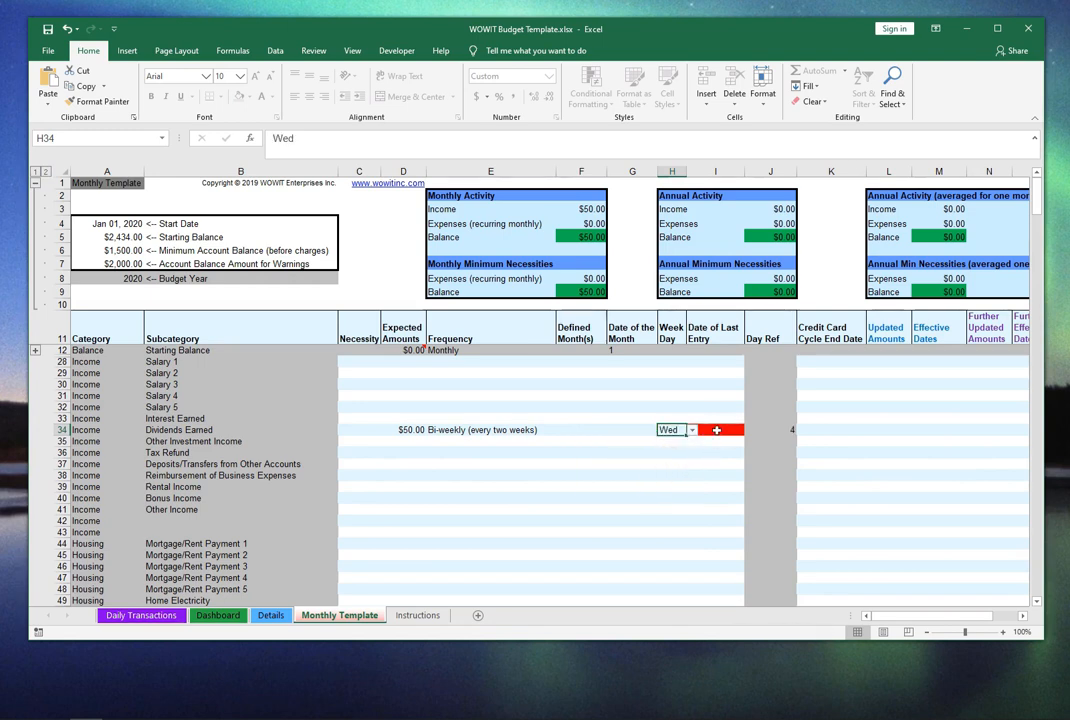
# Enter 20dec as the Date of Last Entry for Dividends Earned
pyautogui.click(712, 429)
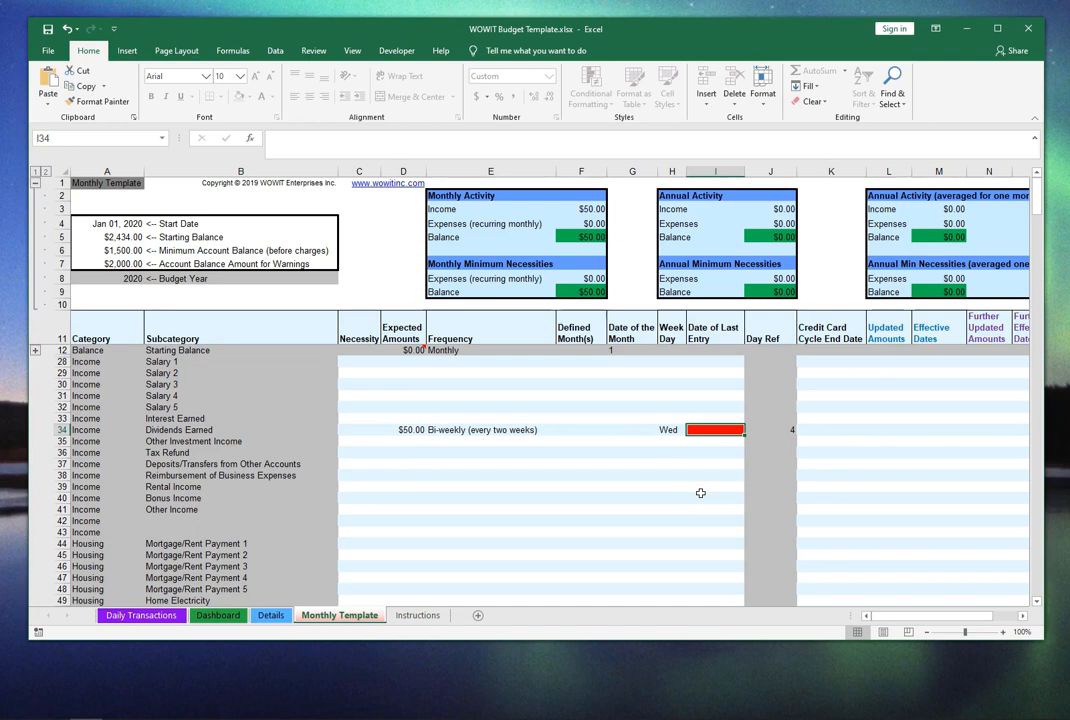
pyautogui.write('20dec')
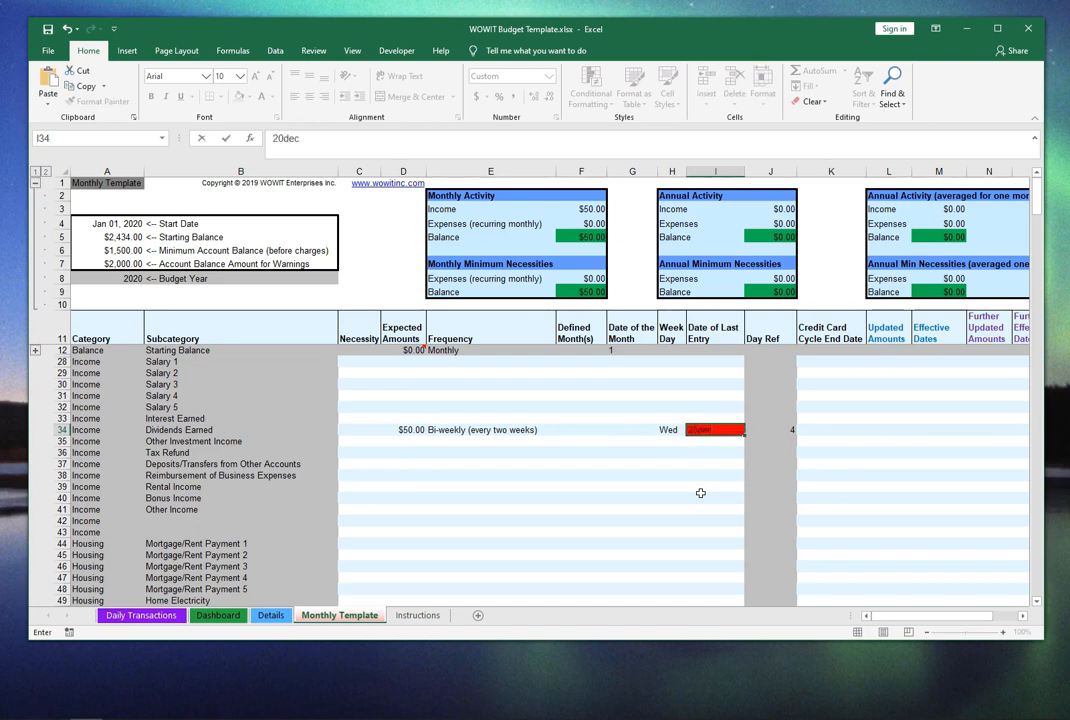
pyautogui.press('Return')
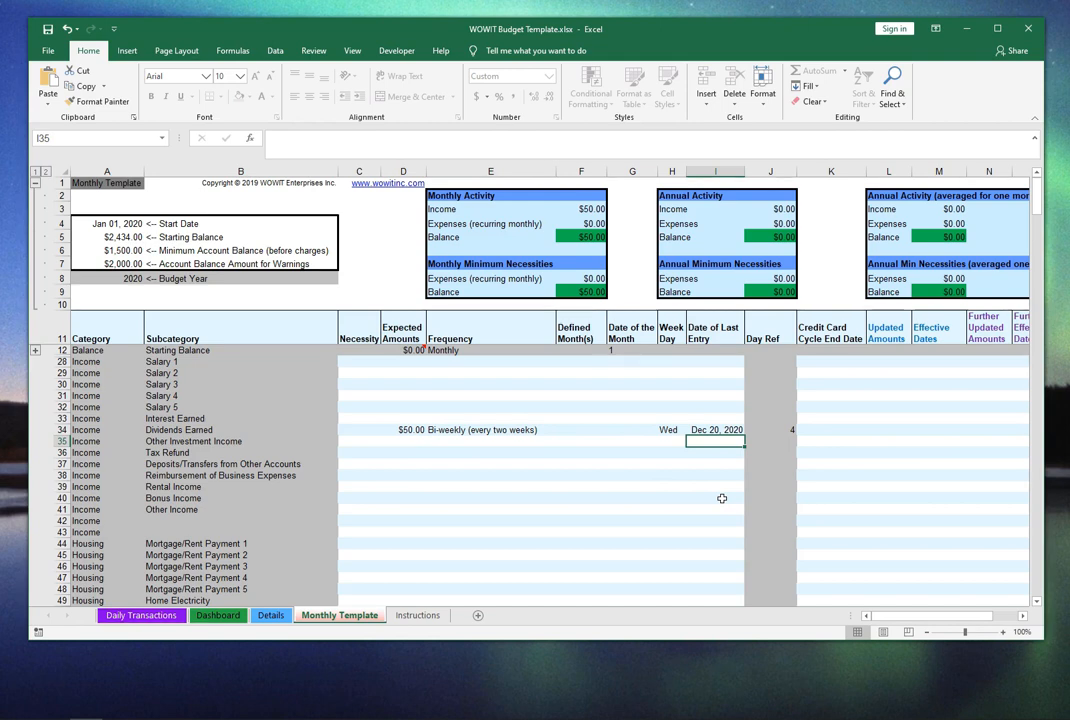
# Change the year of the Dividends Earned Date of Last Entry so the date reads 2019-12-20
pyautogui.press('Up')
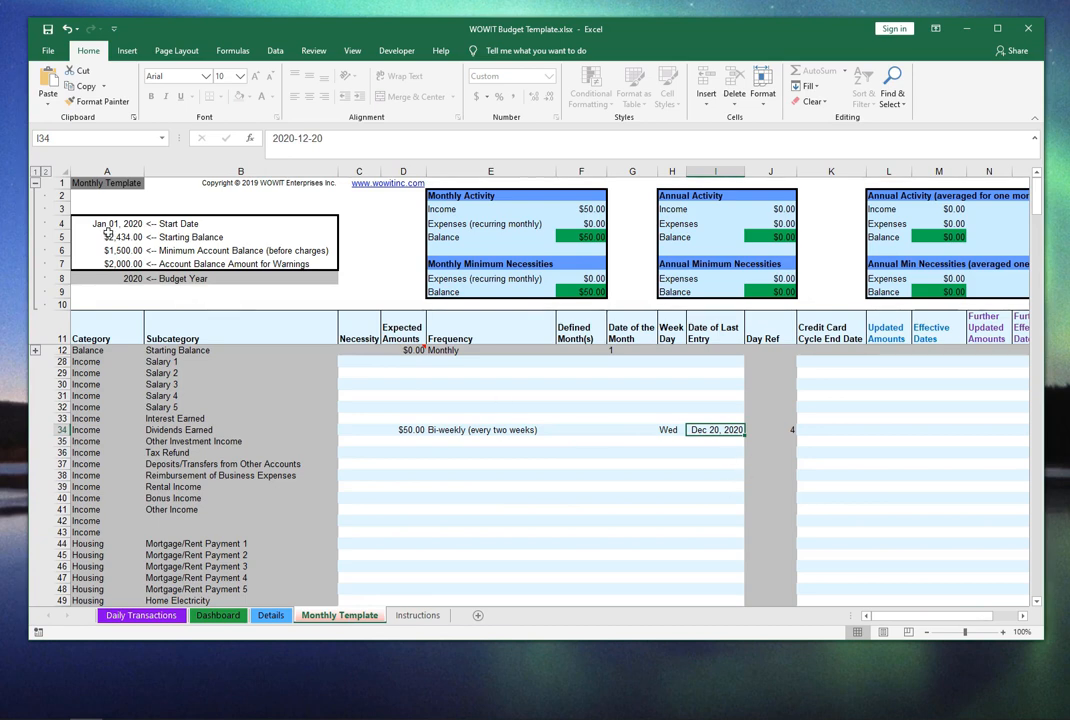
pyautogui.click(285, 141)
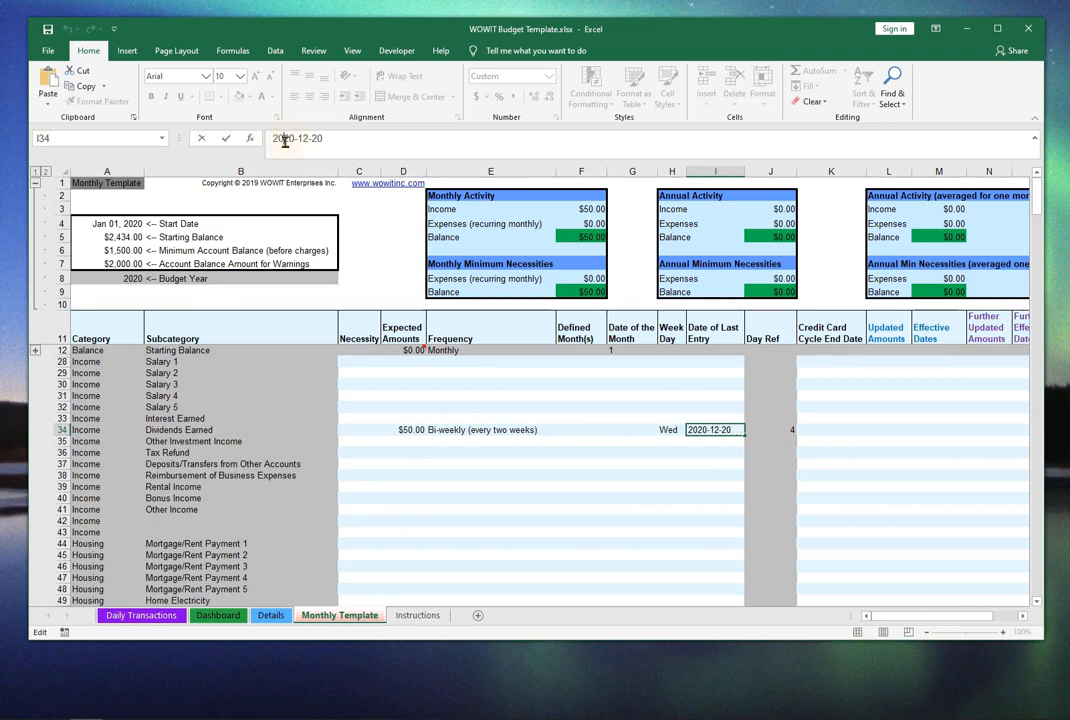
pyautogui.write('1')
pyautogui.press('Delete')
pyautogui.press('Delete')
pyautogui.hotkey('ctrl', 'Return')
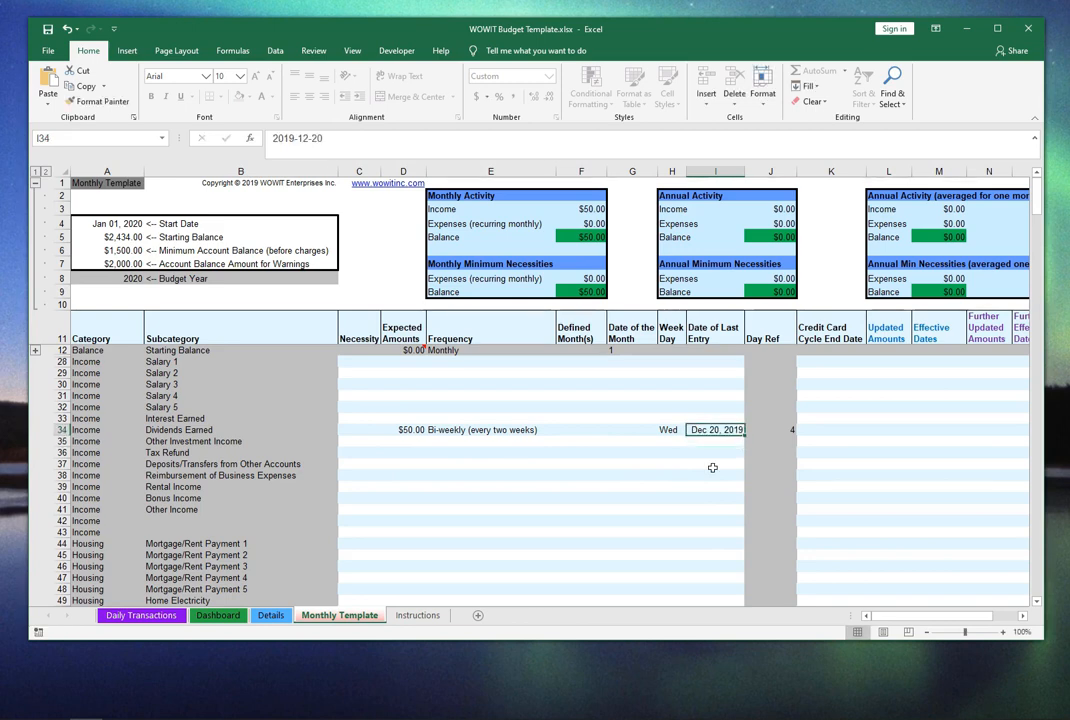
# Try to delete the Day Ref formula in the Dividends Earned row
pyautogui.click(757, 430)
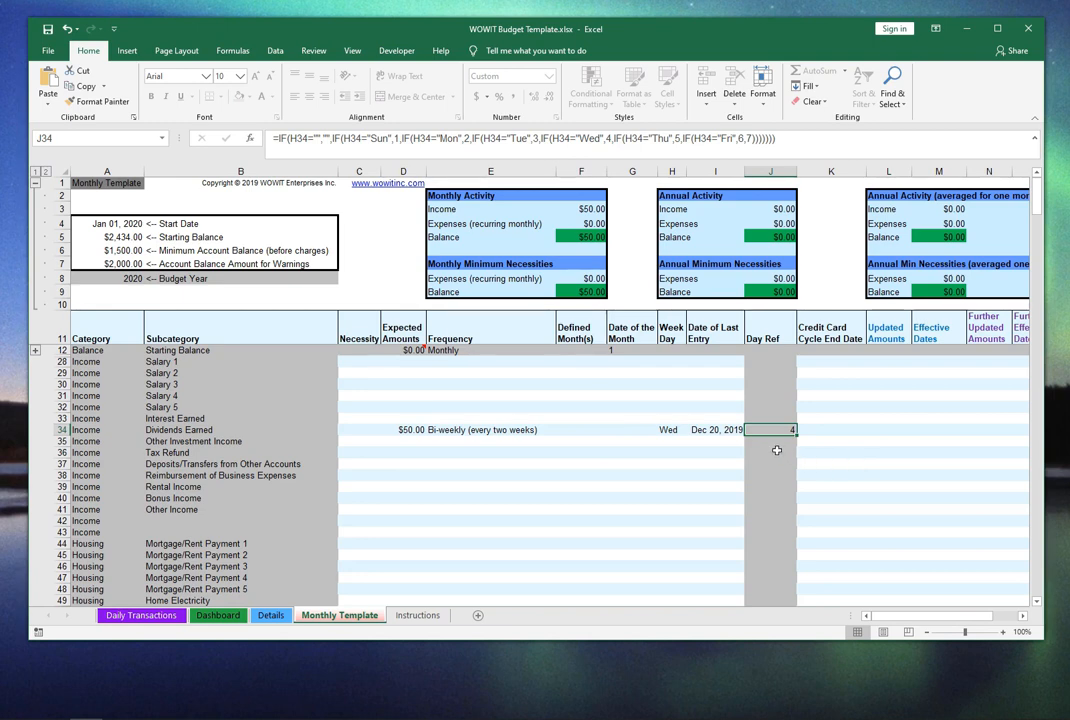
pyautogui.press('Delete')
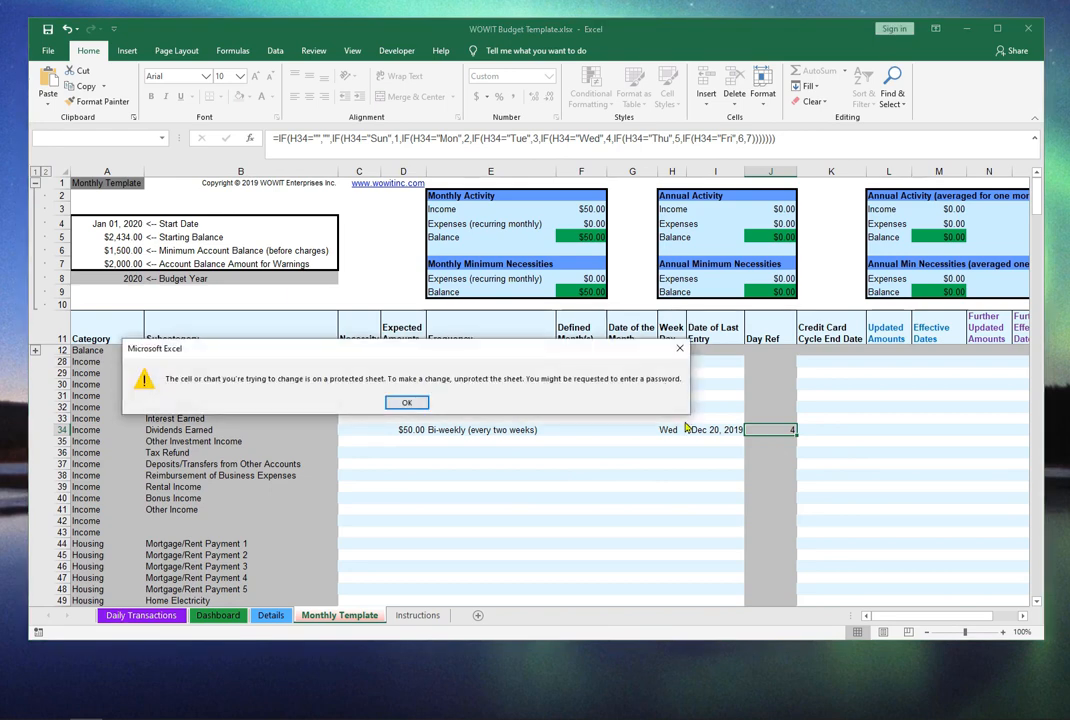
pyautogui.click(678, 349)
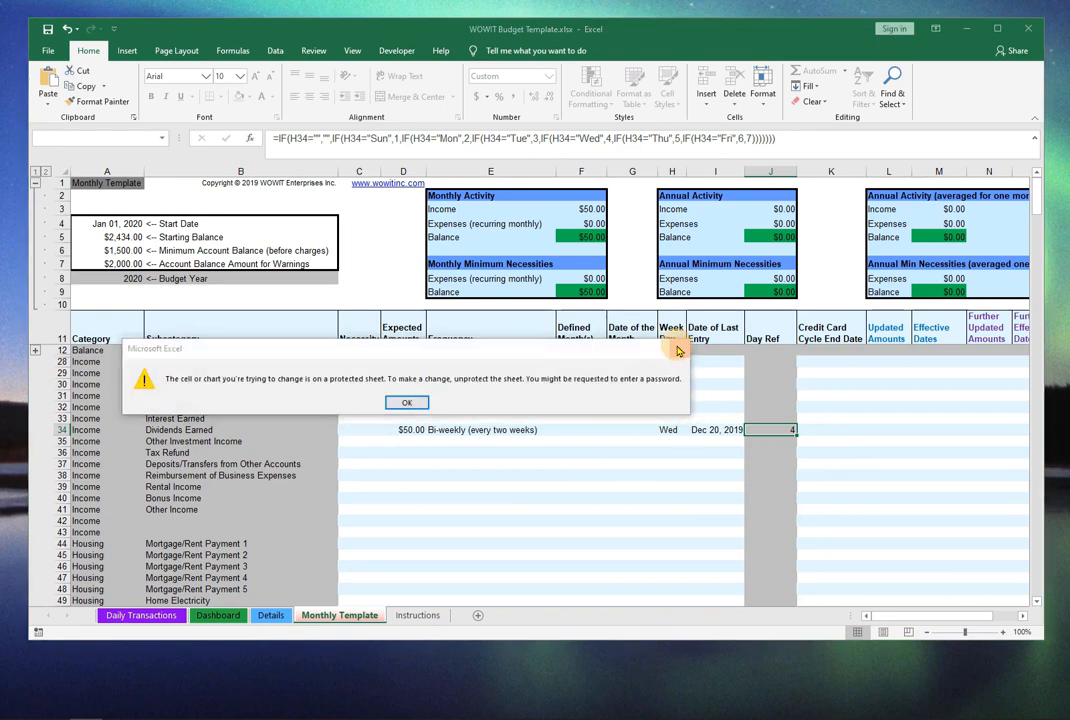
# Clear the Date of Last Entry, Week Day and Frequency in the Dividends Earned row
pyautogui.press('Left')
pyautogui.press('Left')
pyautogui.press('Left')
pyautogui.press('Left')
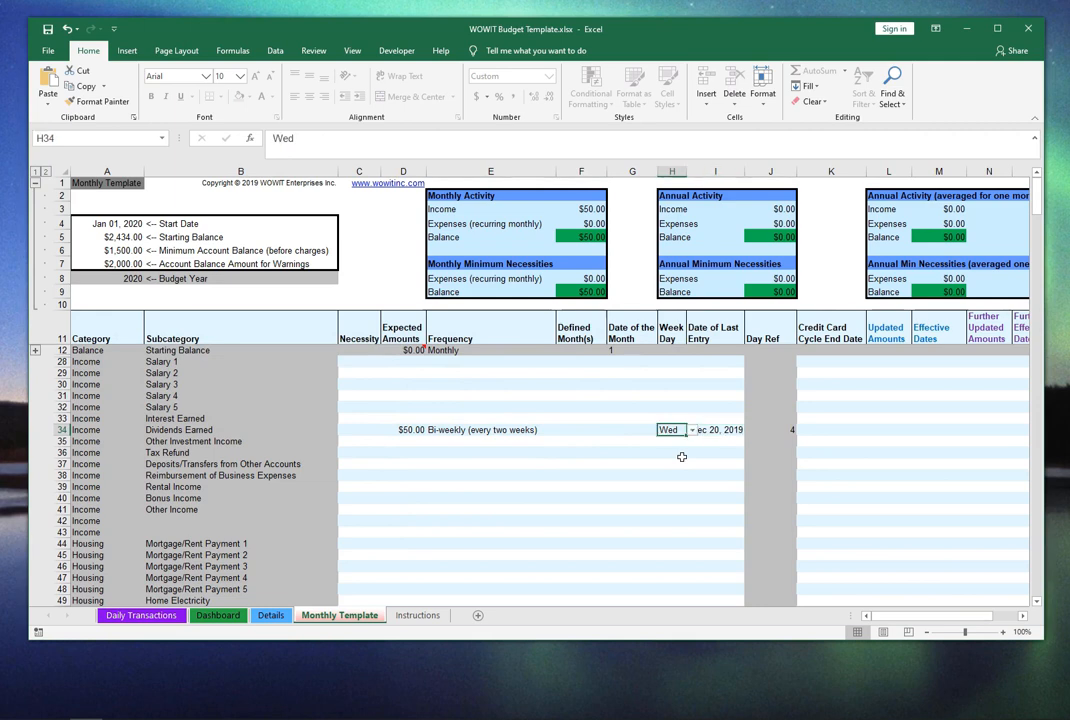
pyautogui.press('Left')
pyautogui.press('Left')
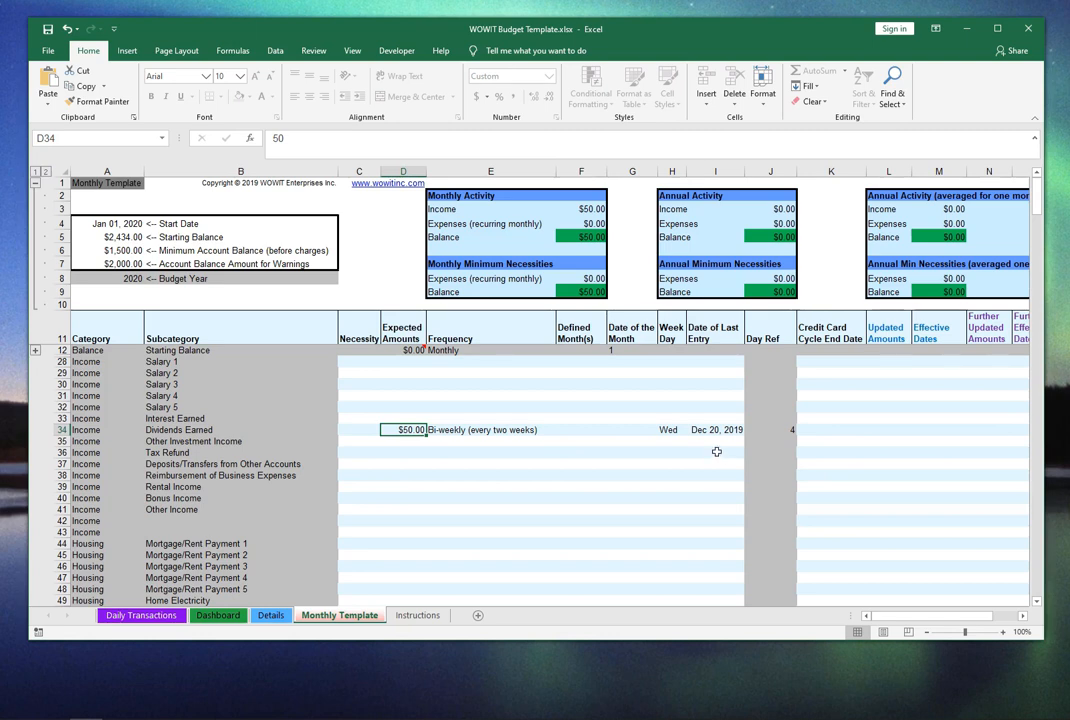
pyautogui.click(715, 432)
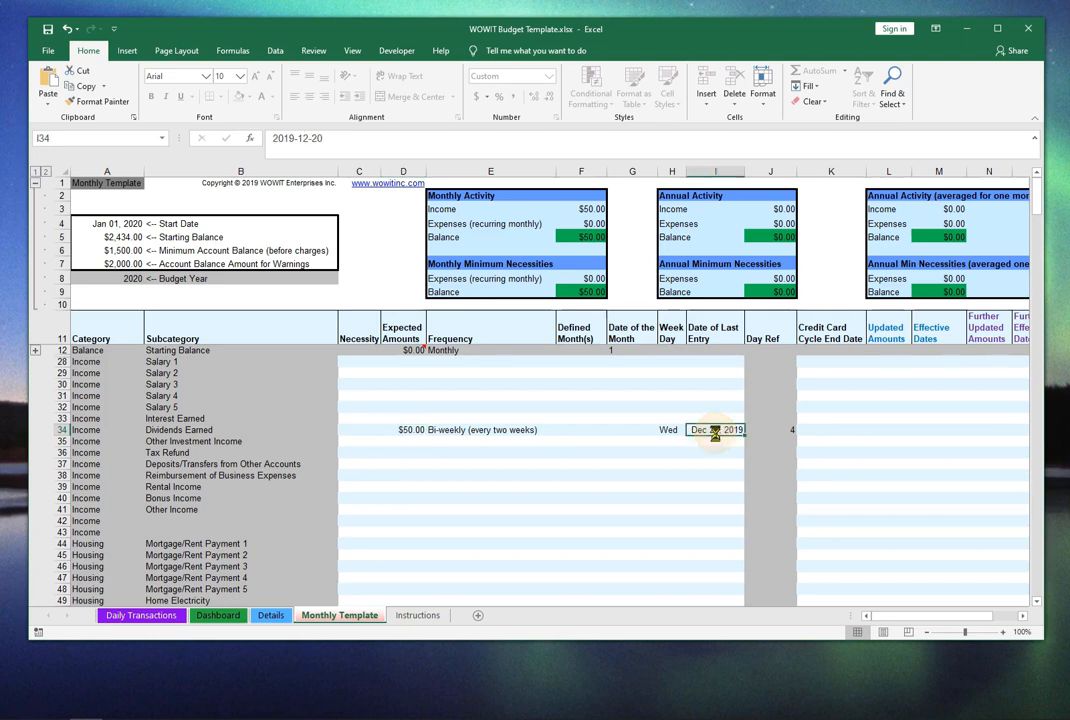
pyautogui.press('Left')
pyautogui.press('Left')
pyautogui.press('Left')
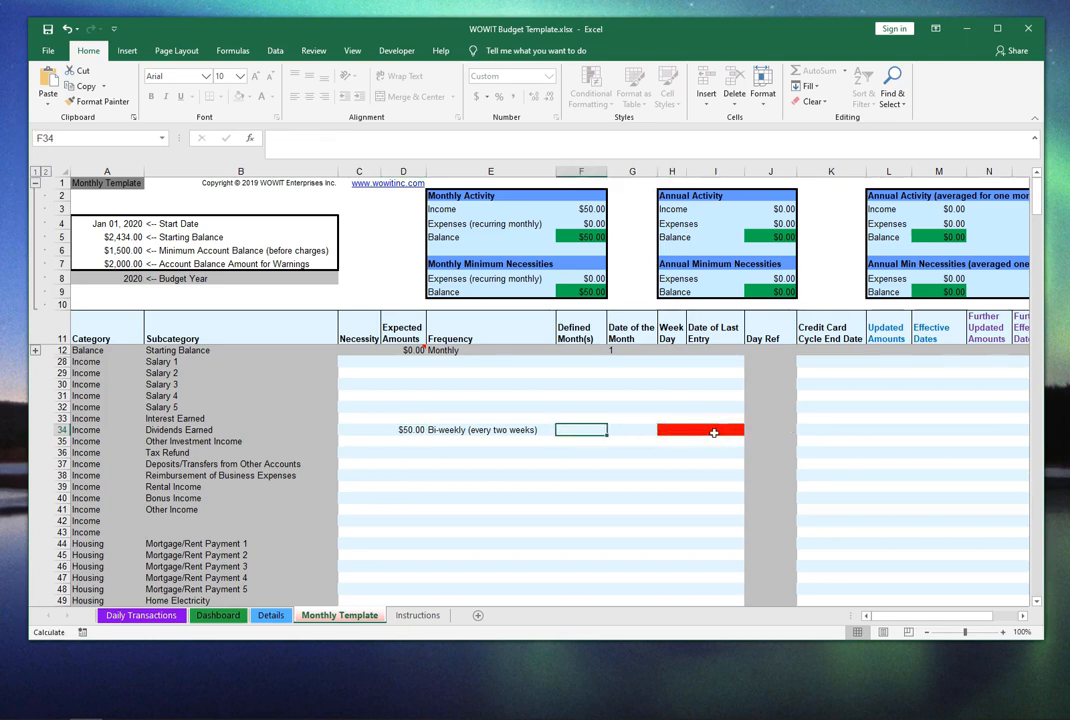
pyautogui.press('Left')
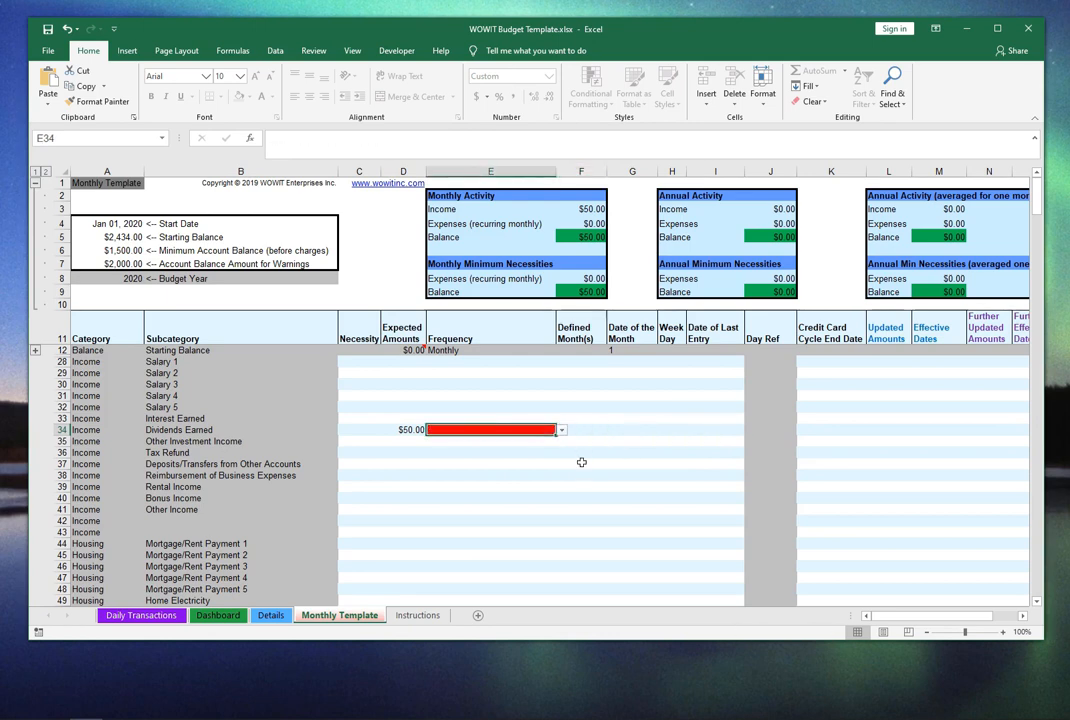
pyautogui.press('Delete')
# Set the Dividends Earned Frequency to Semi-monthly (twice per month) and its Date of the Month to 5
pyautogui.click(562, 431)
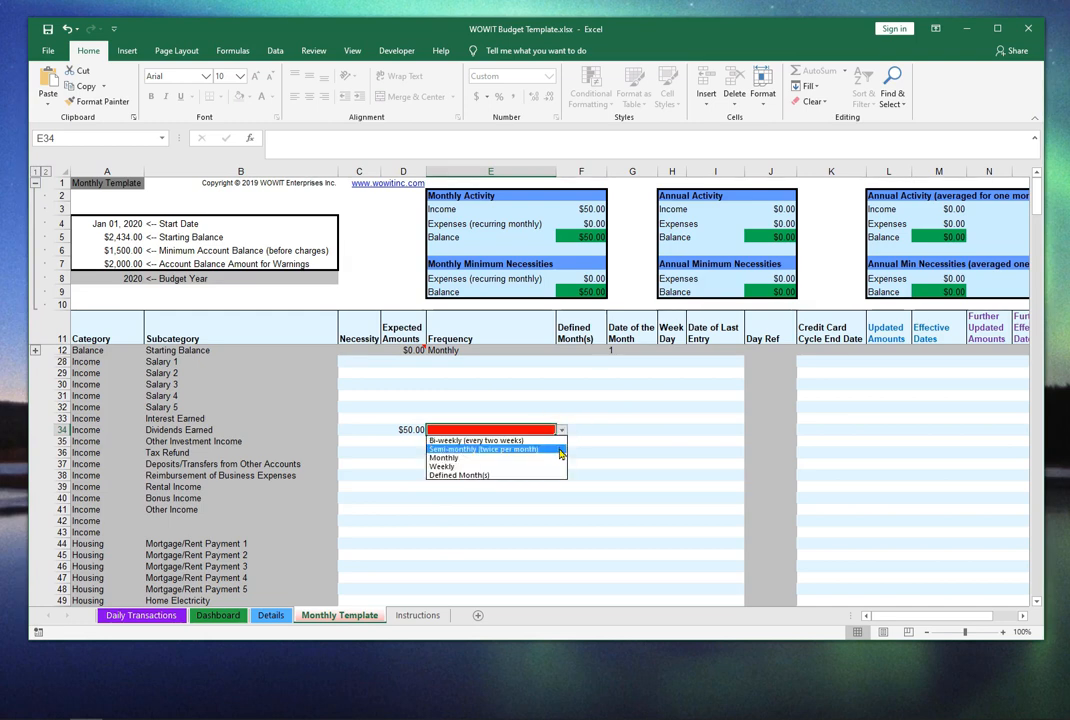
pyautogui.click(560, 450)
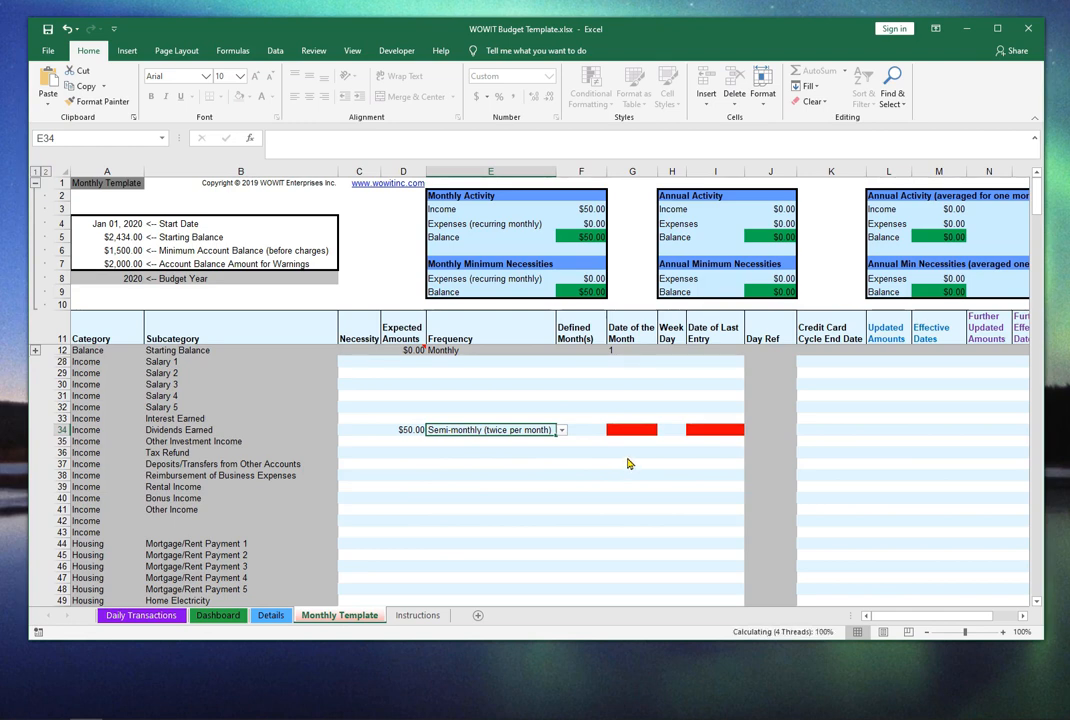
pyautogui.click(640, 432)
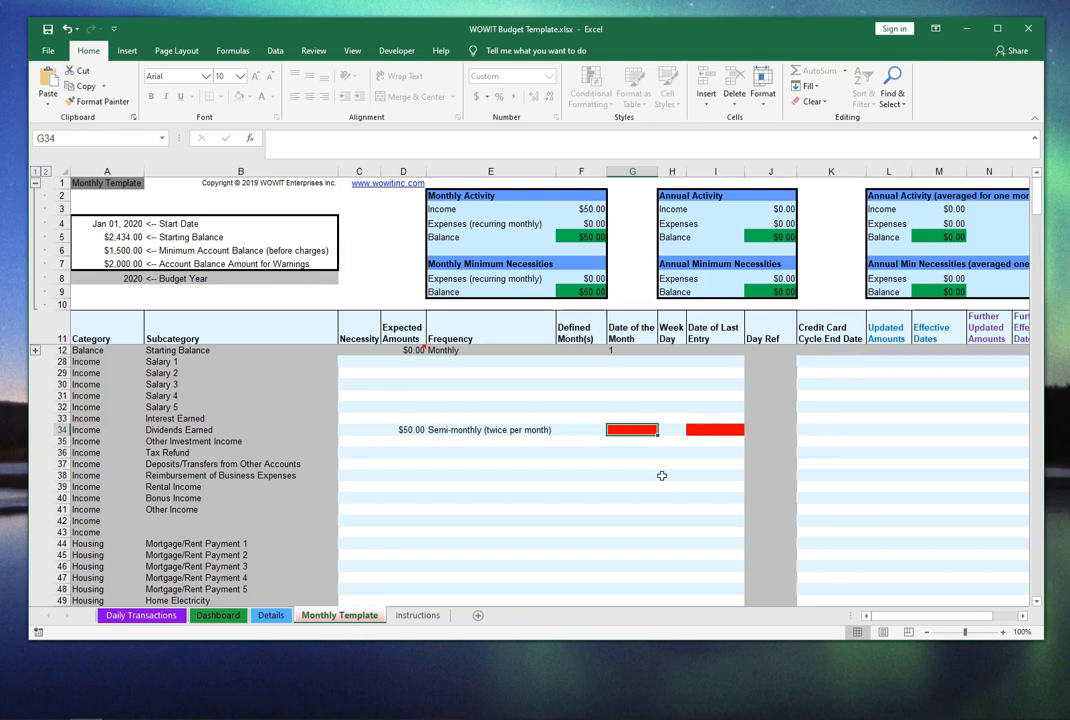
pyautogui.write('5')
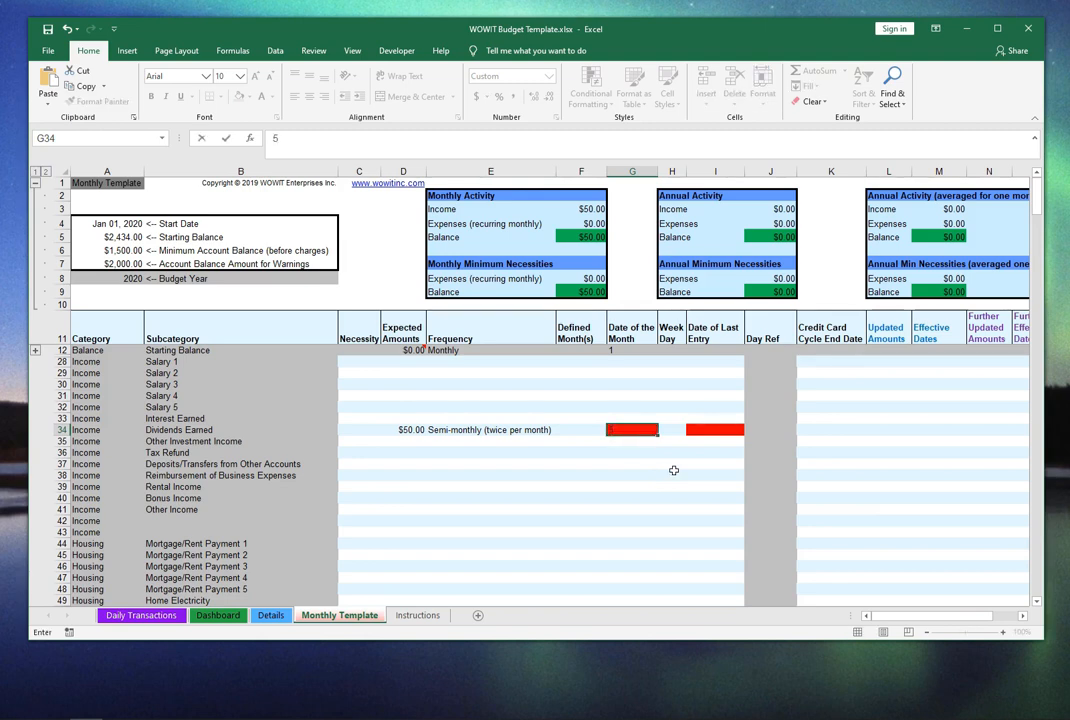
pyautogui.press('Tab')
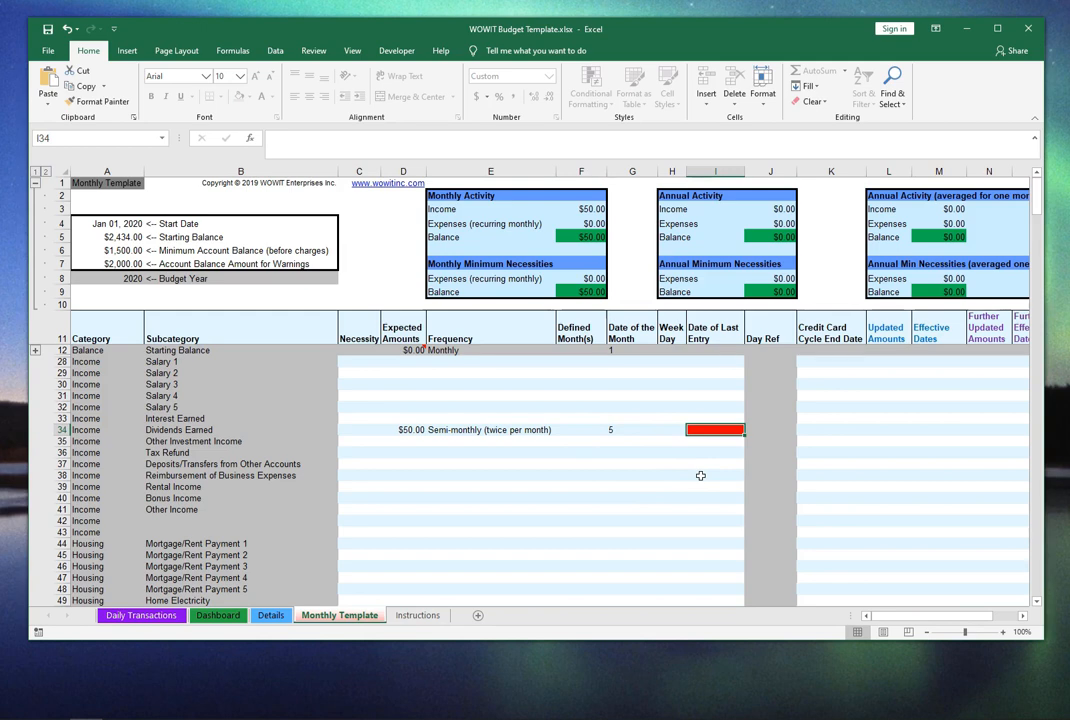
# Enter 5dec as the Dividends Earned Date of Last Entry and correct its year to give 2019-12-05
pyautogui.write('5dec')
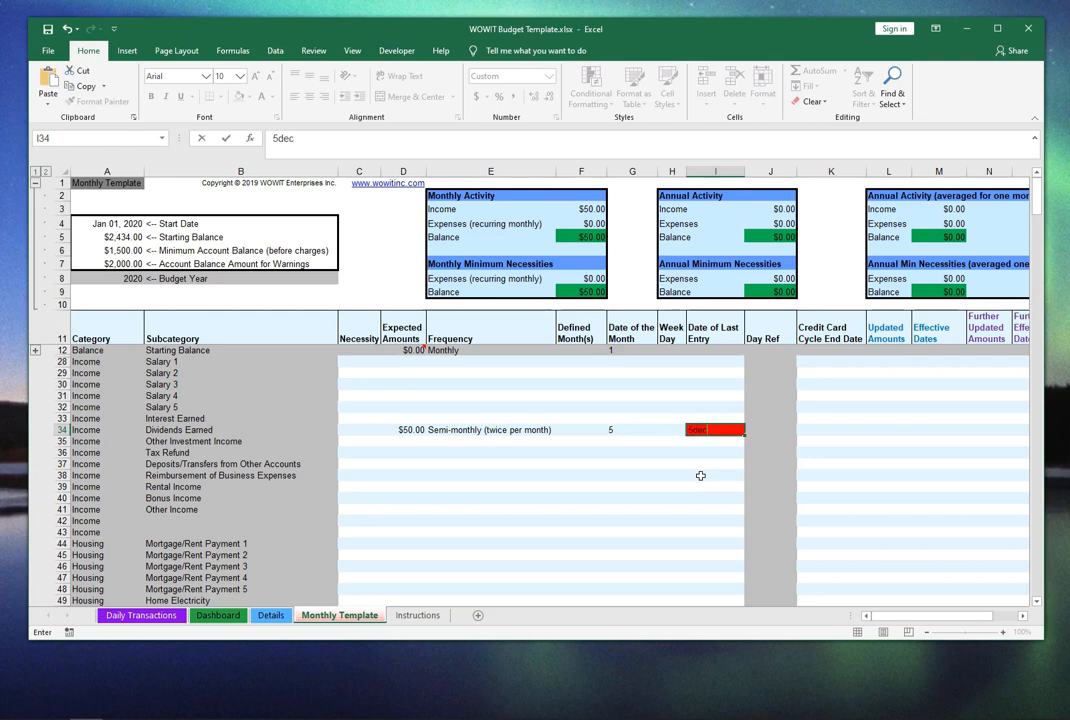
pyautogui.hotkey('ctrl', 'Return')
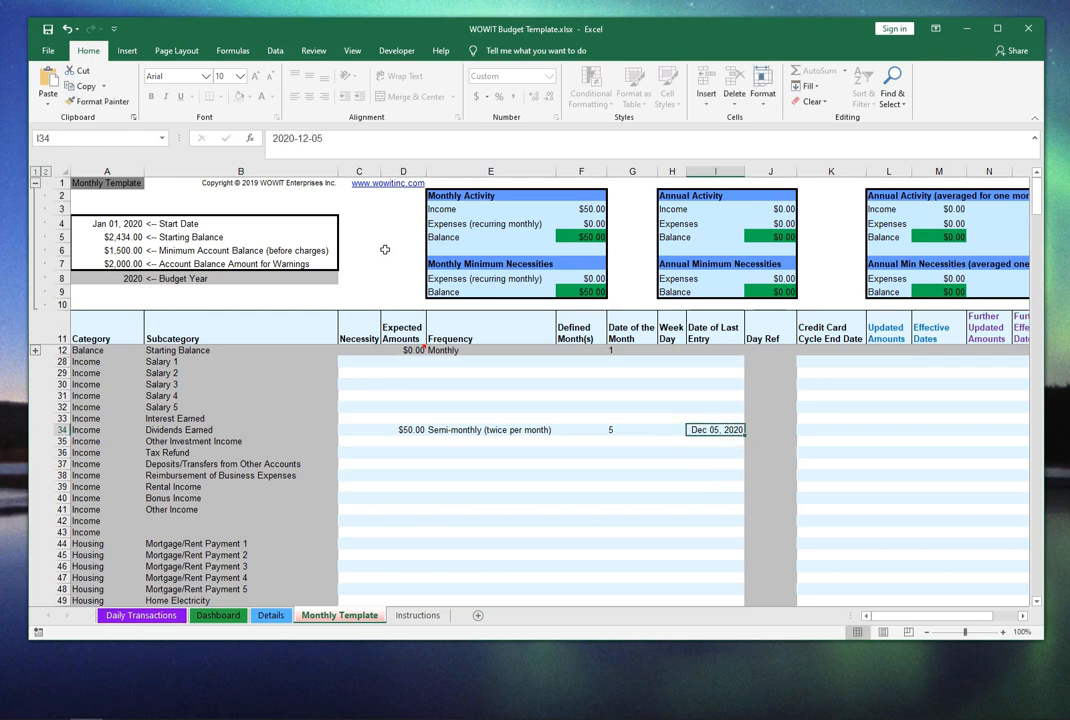
pyautogui.click(285, 139)
pyautogui.write('19')
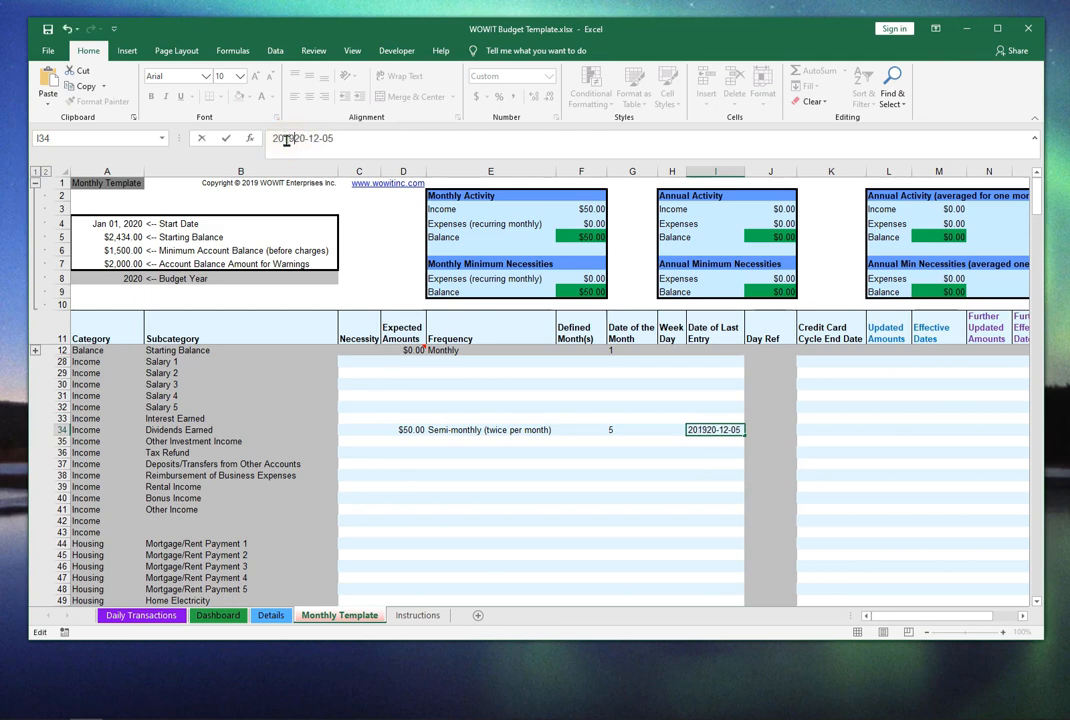
pyautogui.press('Delete')
pyautogui.press('Delete')
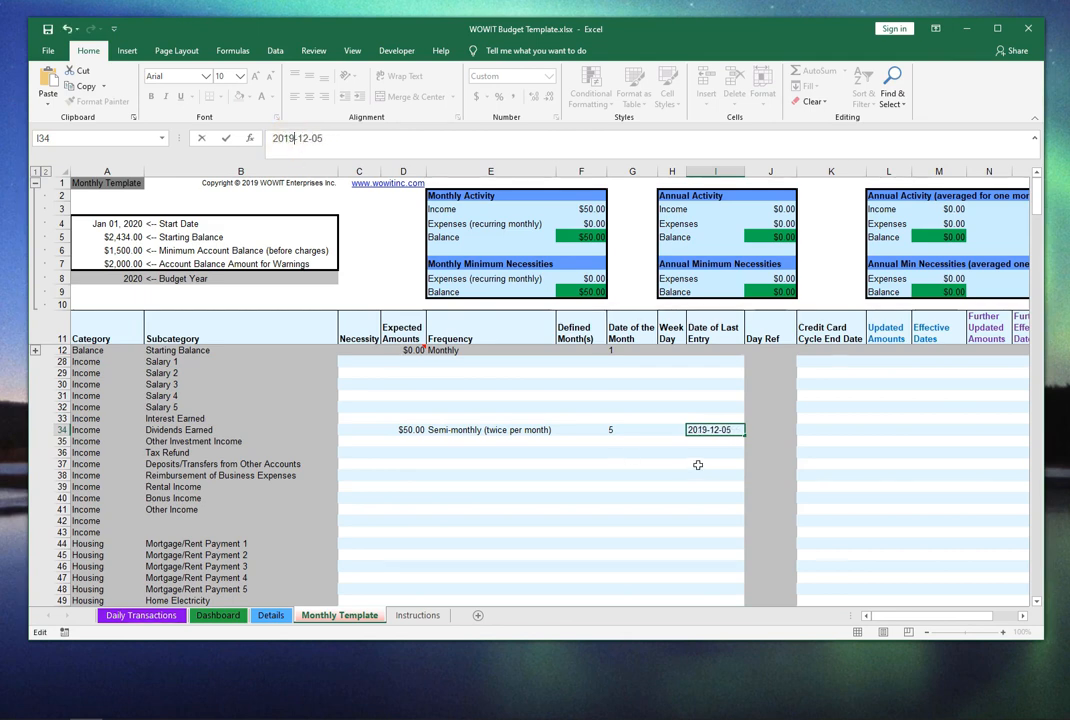
pyautogui.press('Return')
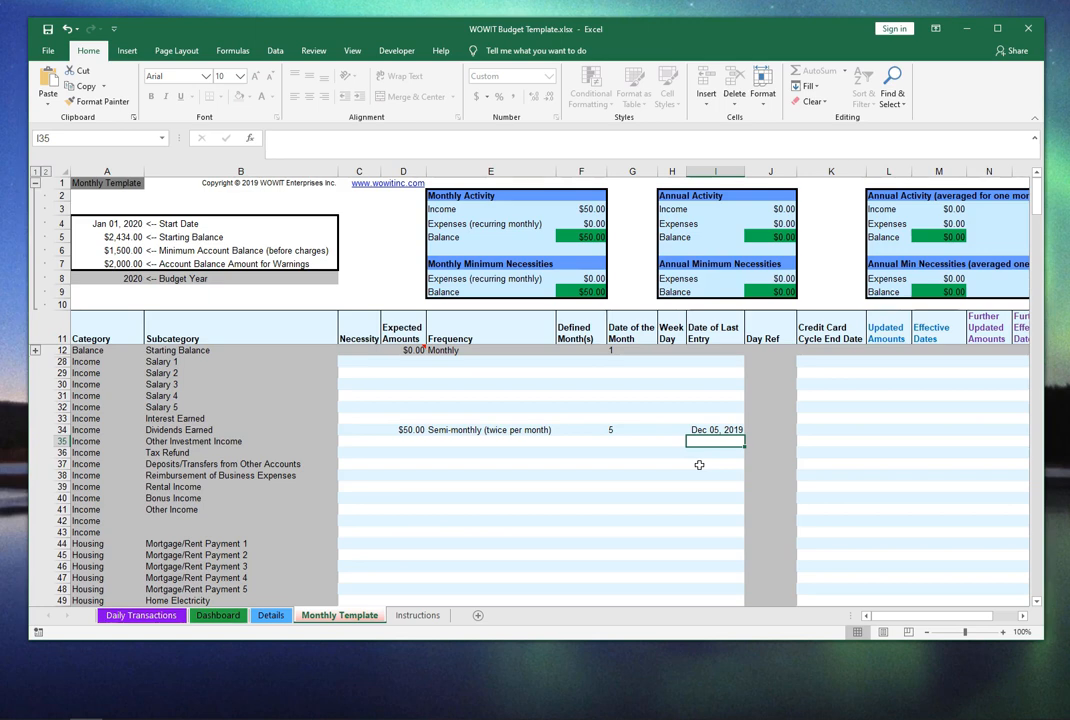
# Clear the Date of Last Entry, Date of the Month and Frequency in the Dividends Earned row
pyautogui.press('Up')
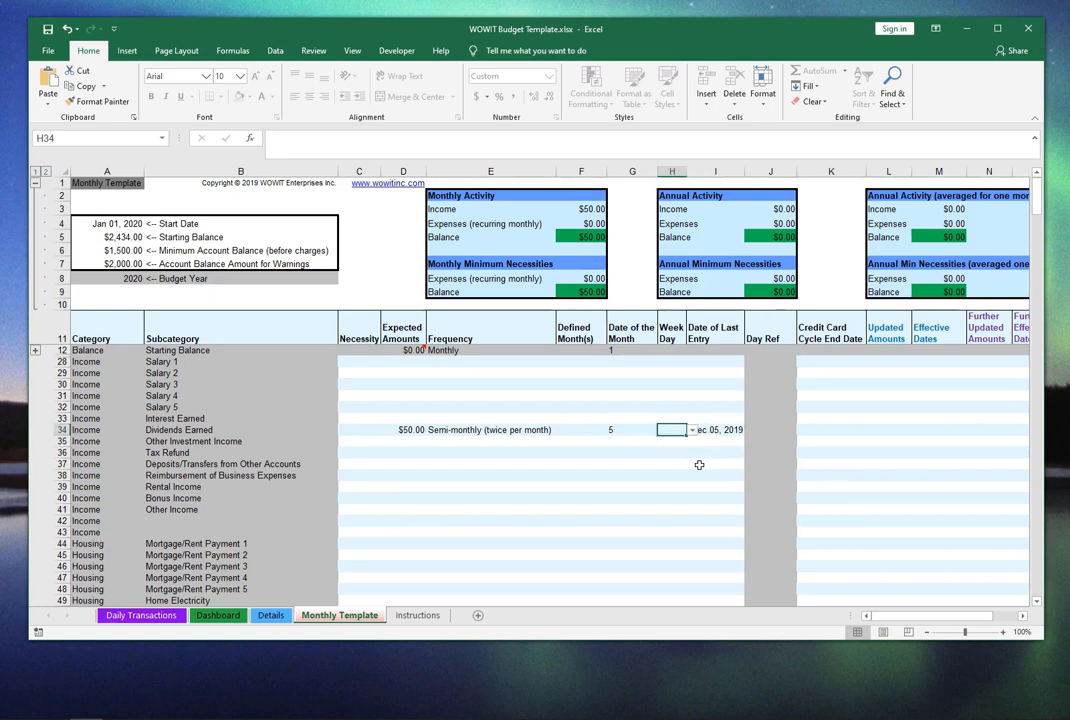
pyautogui.press('Delete')
pyautogui.press('Left')
pyautogui.press('Left')
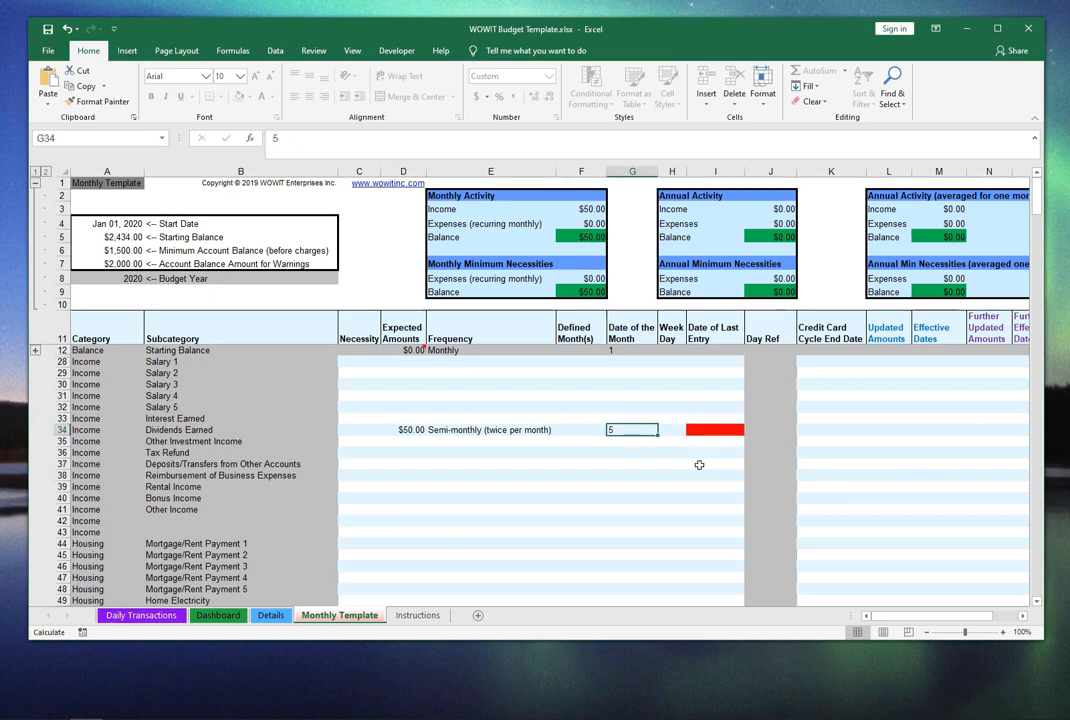
pyautogui.press('Left')
pyautogui.press('Left')
pyautogui.press('Delete')
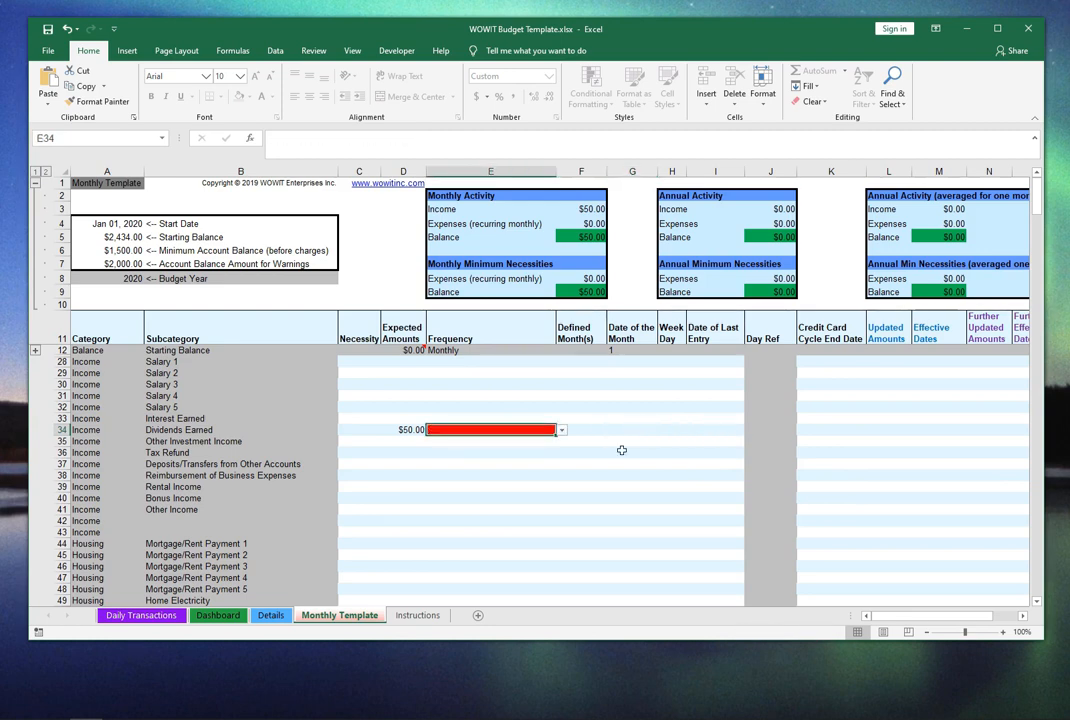
# Set the Dividends Earned Frequency to Weekly and its Week Day to Fri
pyautogui.click(562, 431)
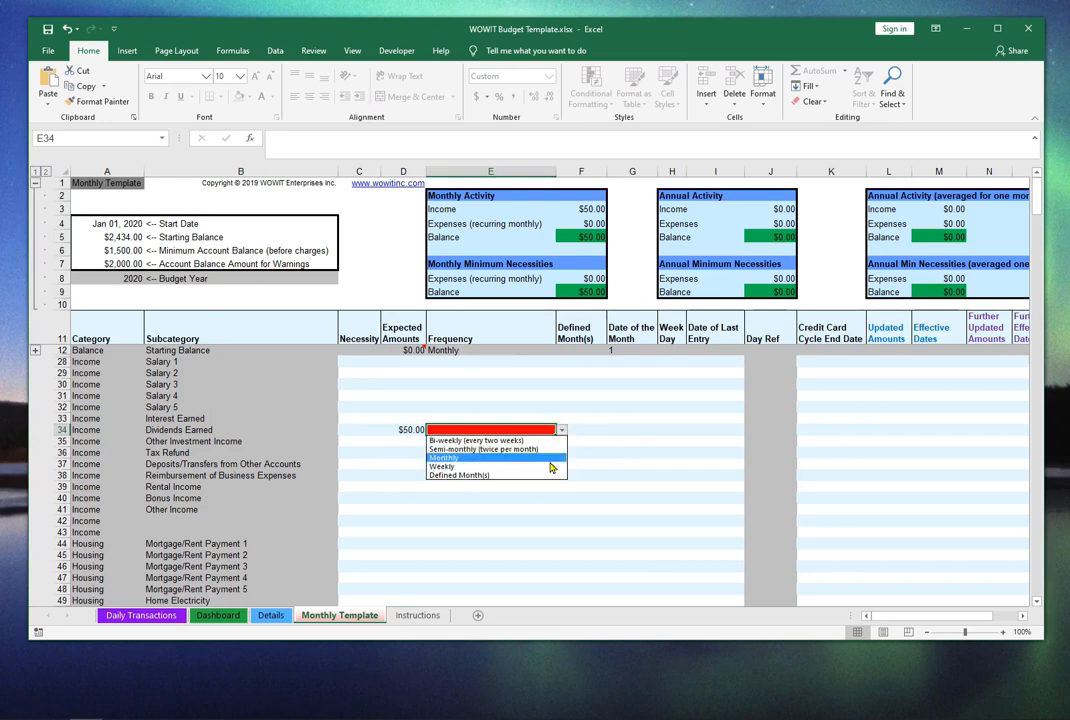
pyautogui.click(552, 457)
pyautogui.click(561, 430)
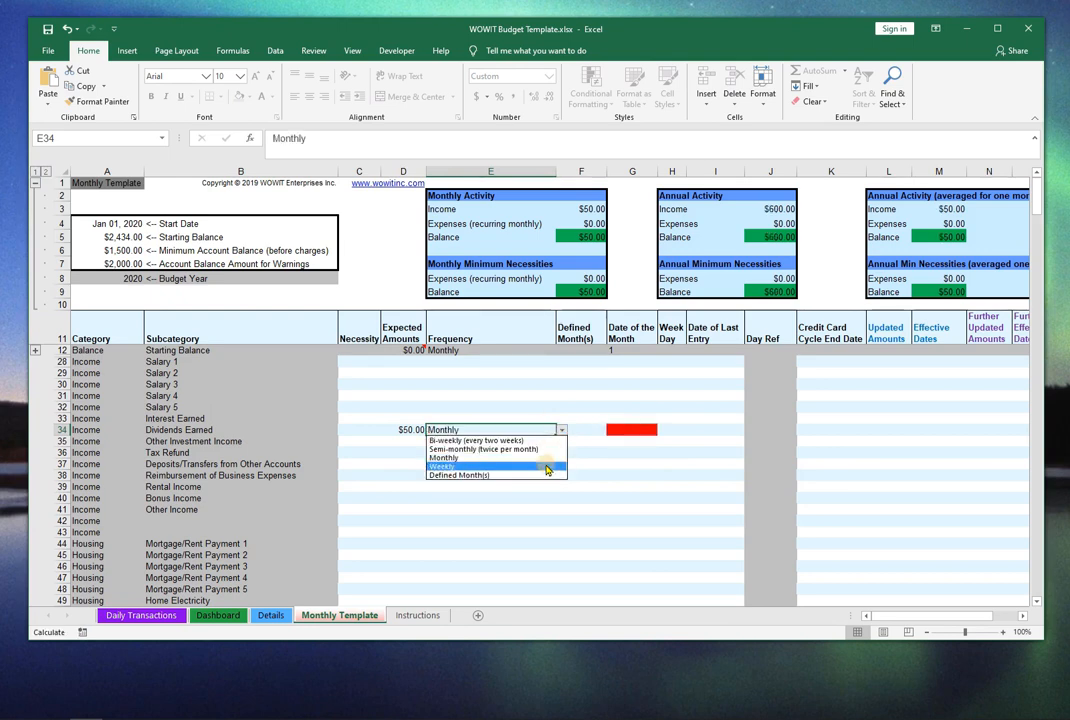
pyautogui.click(547, 467)
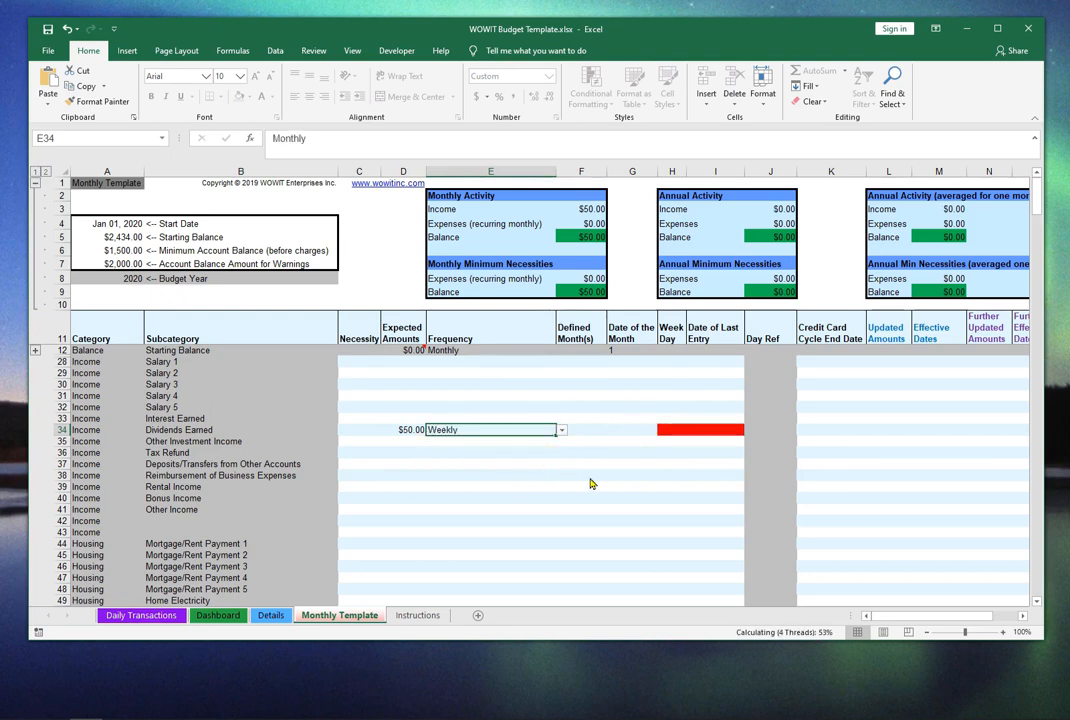
pyautogui.click(671, 430)
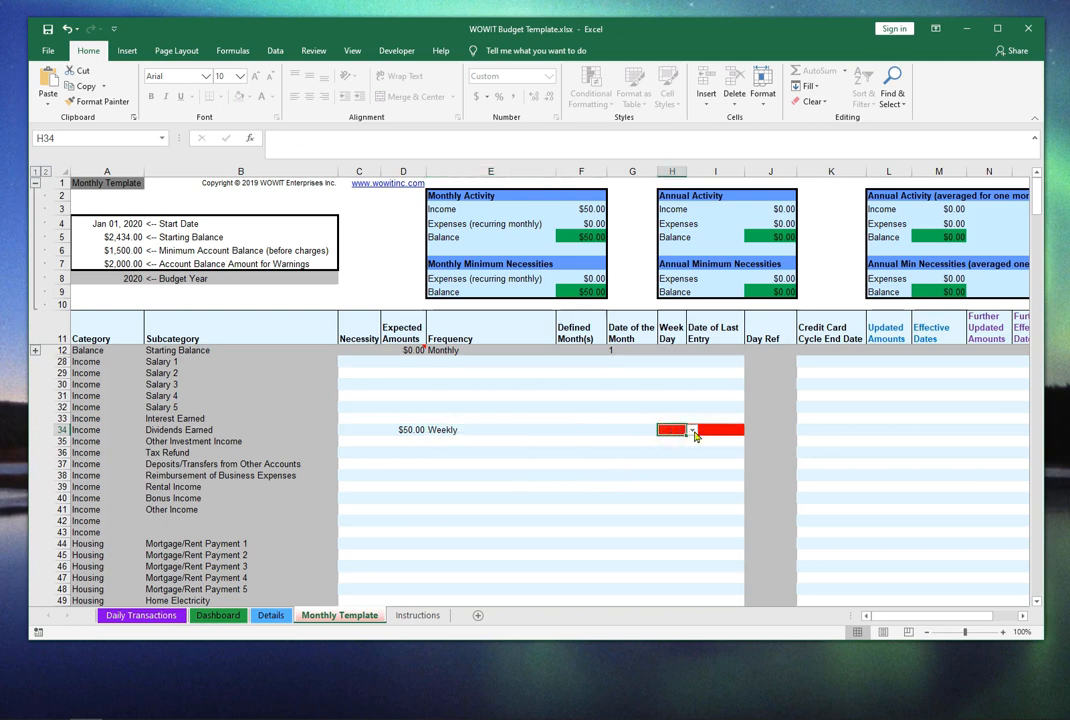
pyautogui.click(694, 433)
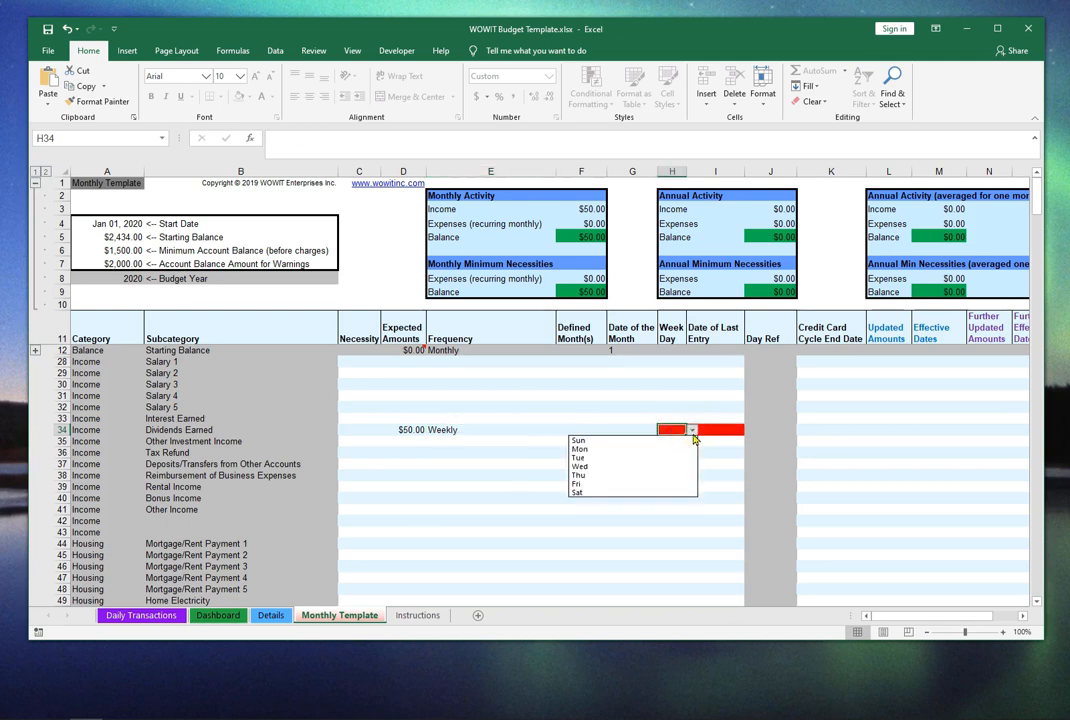
pyautogui.click(642, 490)
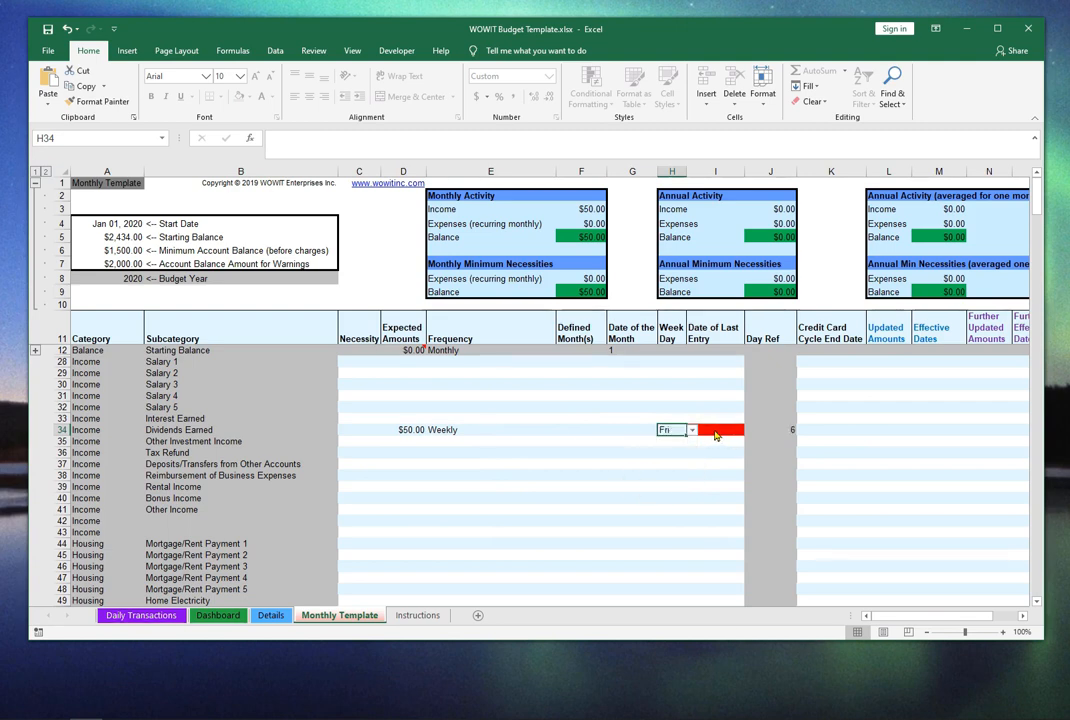
# Enter 27dec as the Dividends Earned Date of Last Entry and correct its year to give 2019-12-27
pyautogui.click(716, 433)
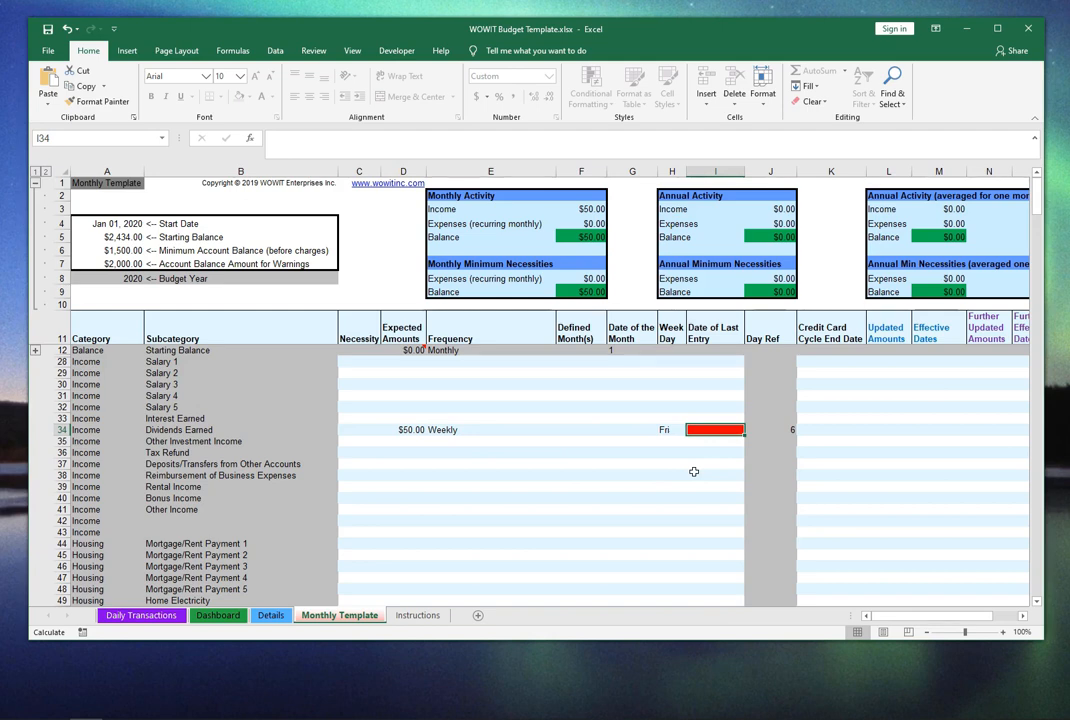
pyautogui.write('27dec')
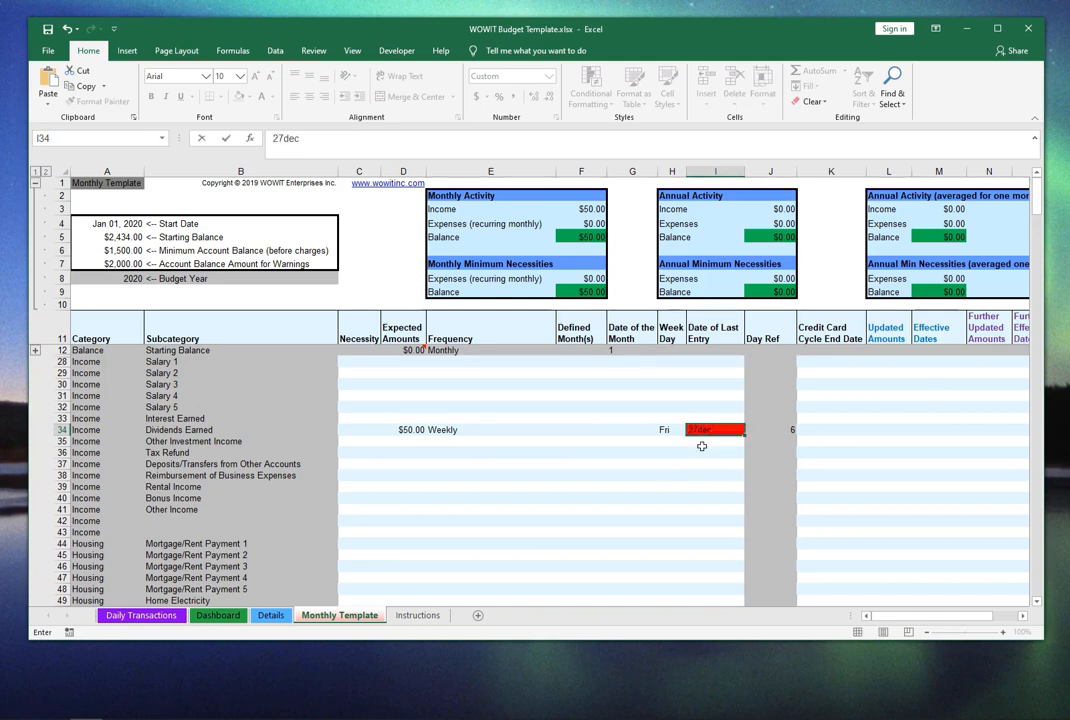
pyautogui.hotkey('ctrl', 'Return')
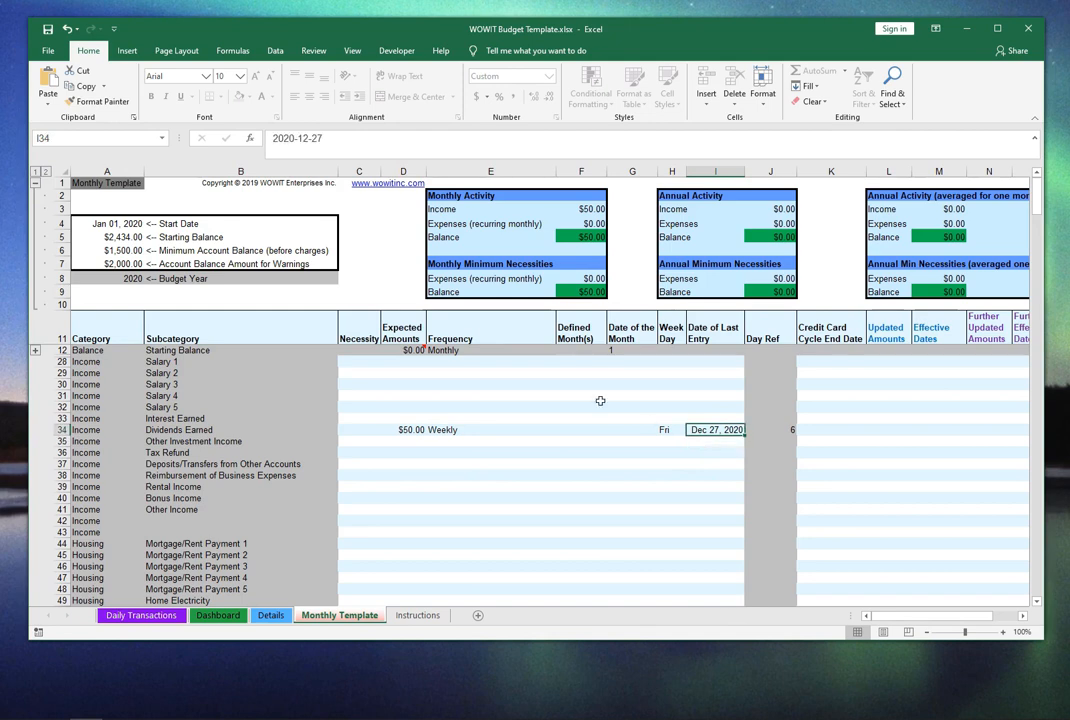
pyautogui.click(285, 143)
pyautogui.write('19')
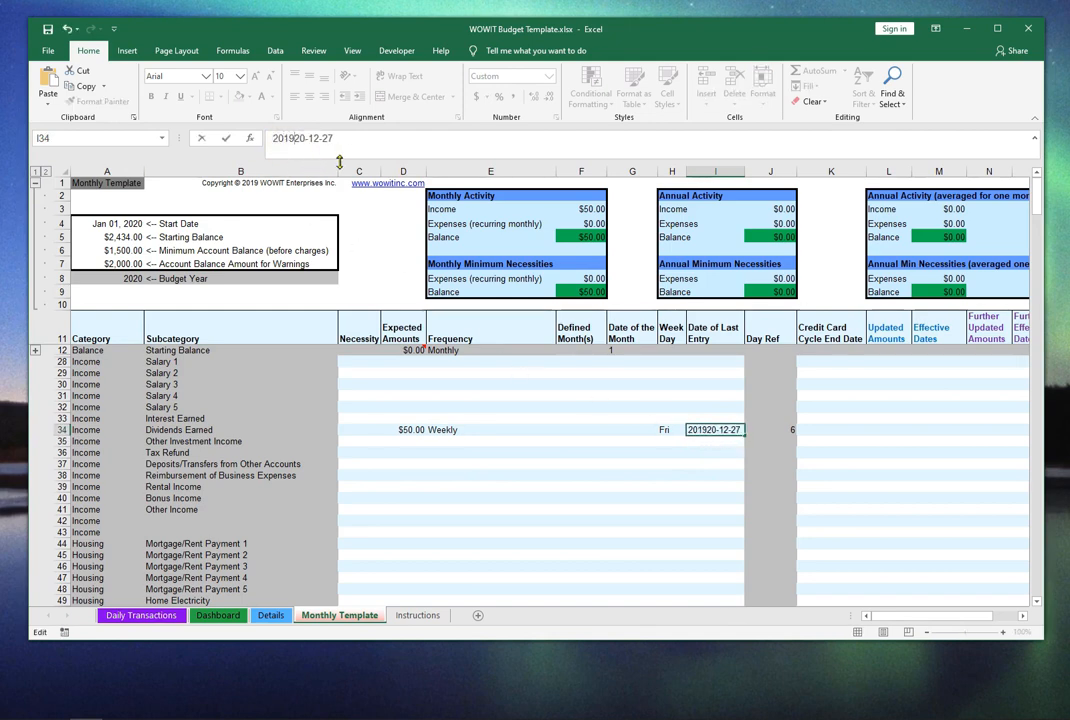
pyautogui.press('Delete')
pyautogui.press('Return')
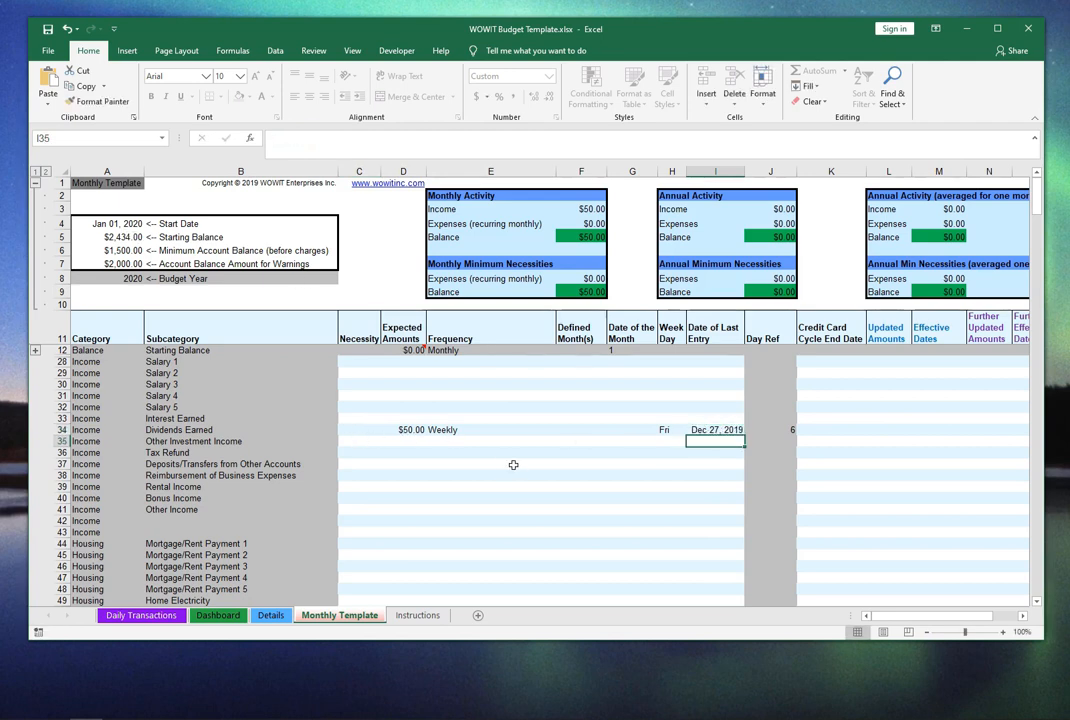
# Clear the Date of Last Entry, Week Day and Frequency in the Dividends Earned row
pyautogui.press('Up')
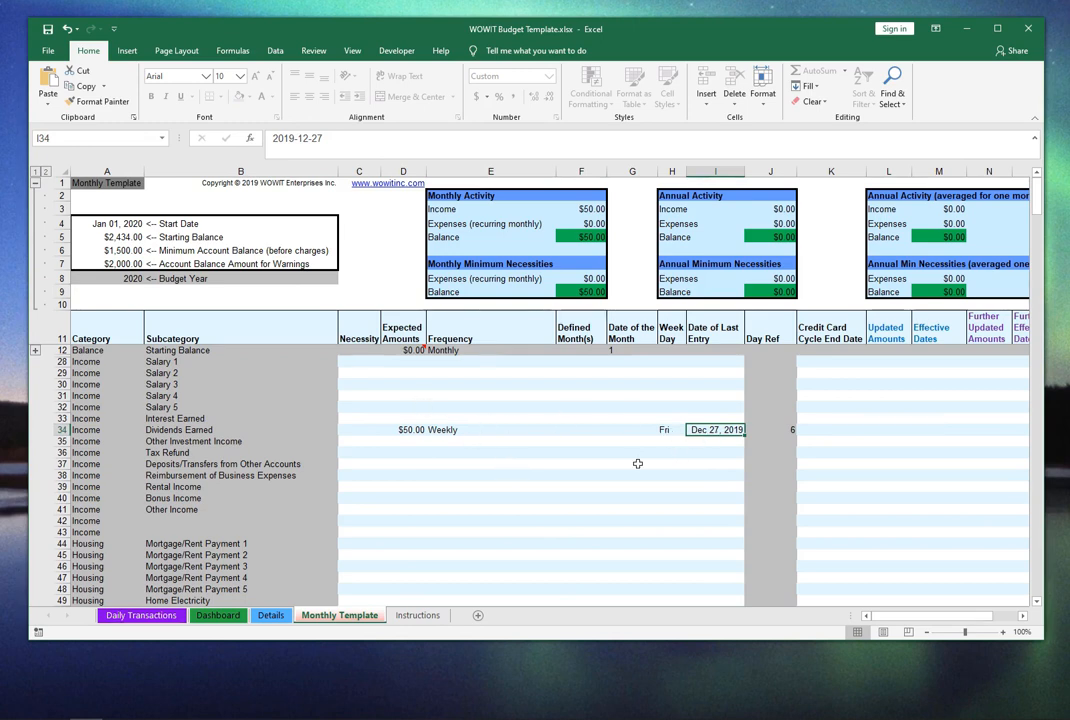
pyautogui.press('Delete')
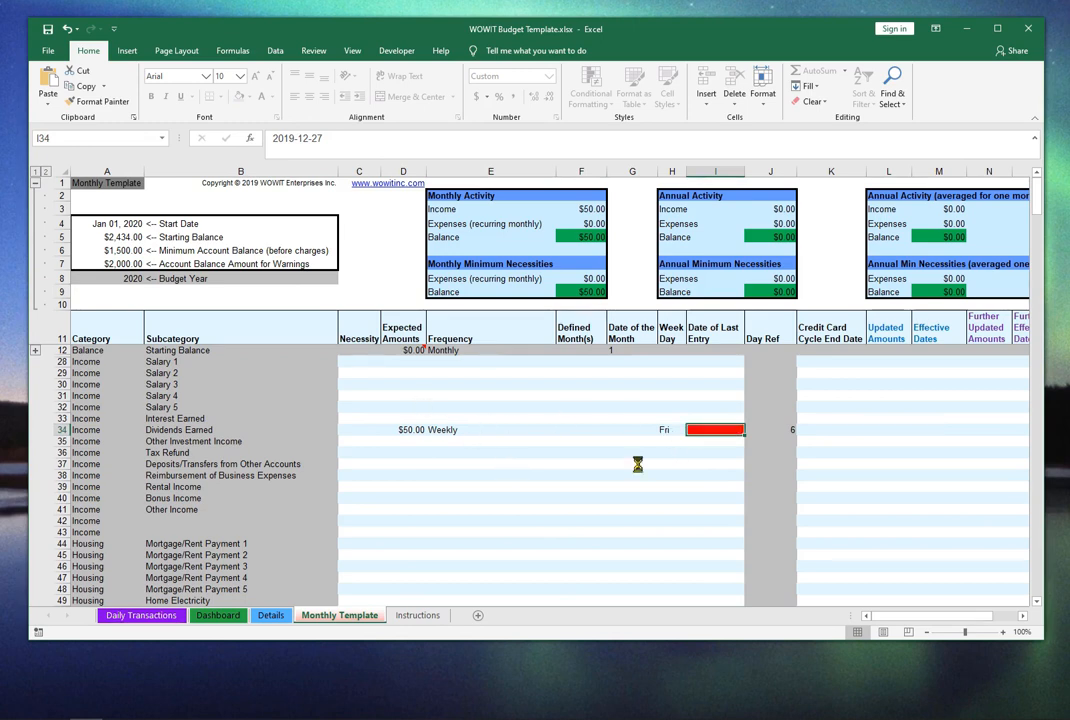
pyautogui.press('Left')
pyautogui.press('Left')
pyautogui.press('Left')
pyautogui.press('Left')
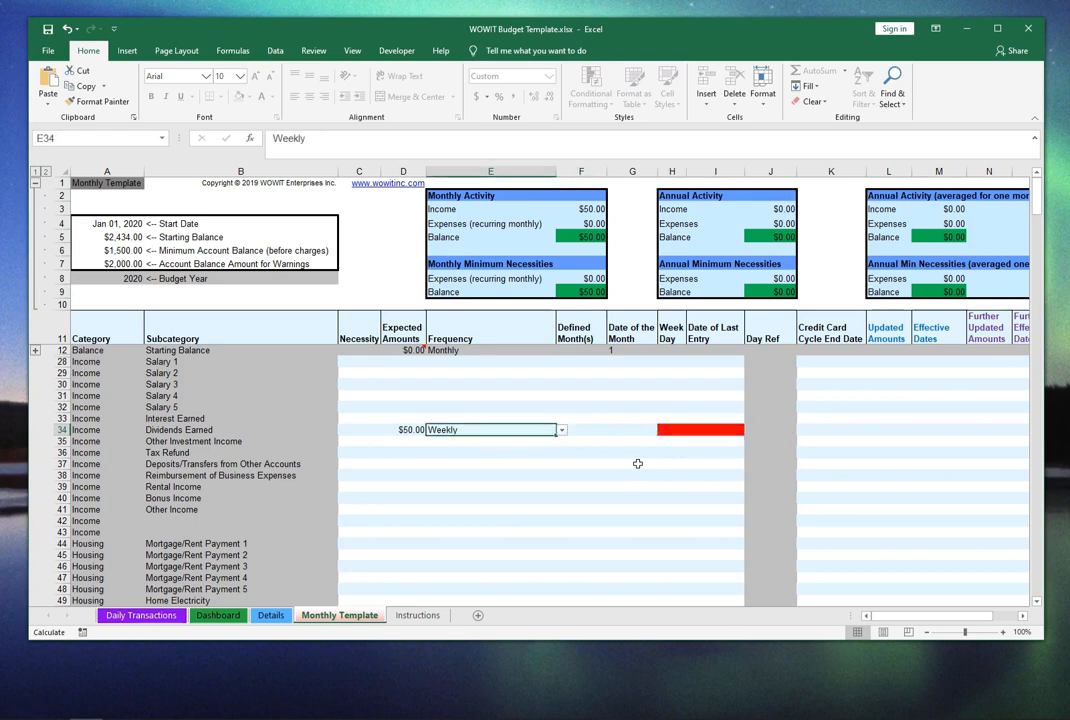
pyautogui.press('Delete')
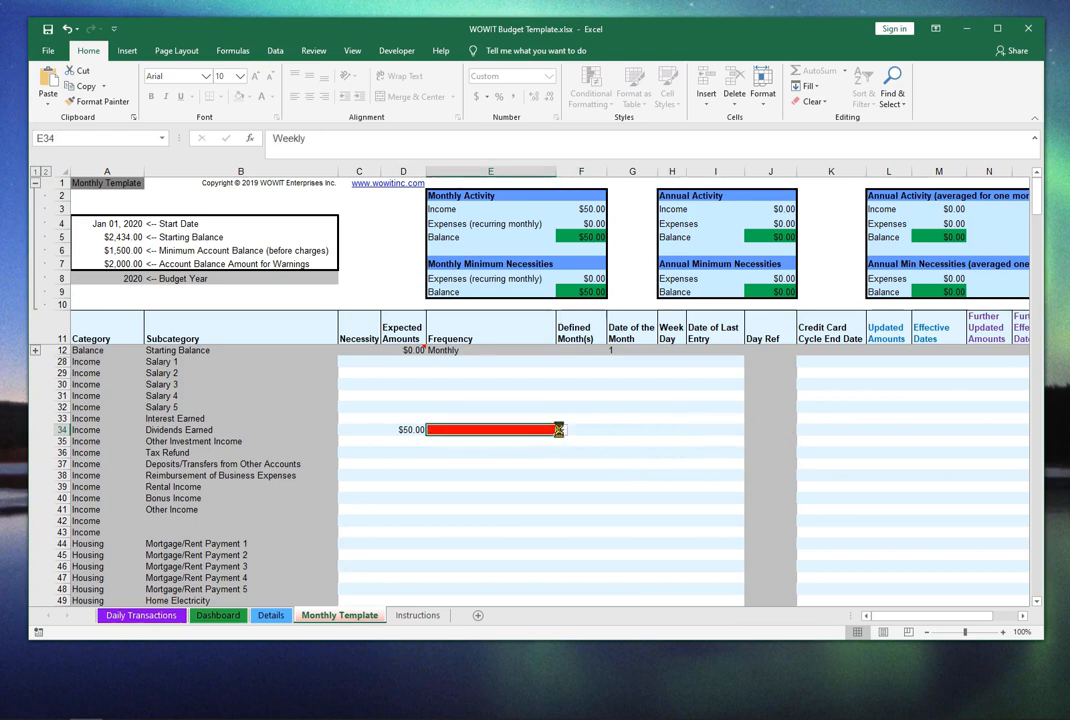
# Set the Dividends Earned Frequency to Defined Month(s) and enter 1,4,7,10 as its defined months
pyautogui.click(561, 431)
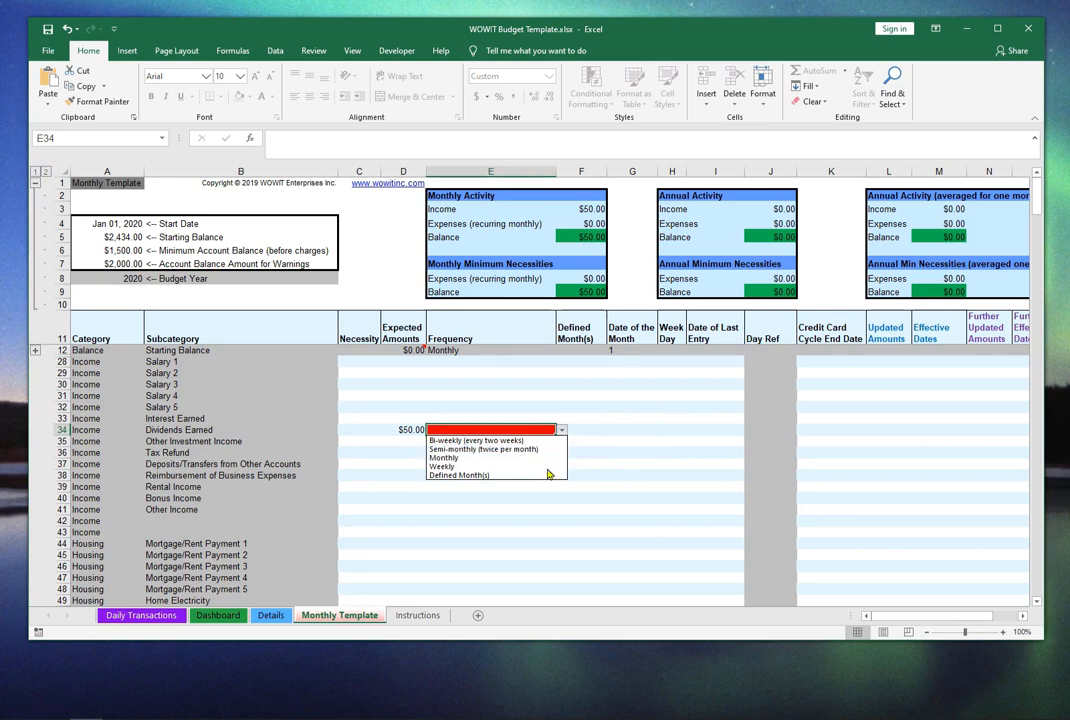
pyautogui.click(548, 476)
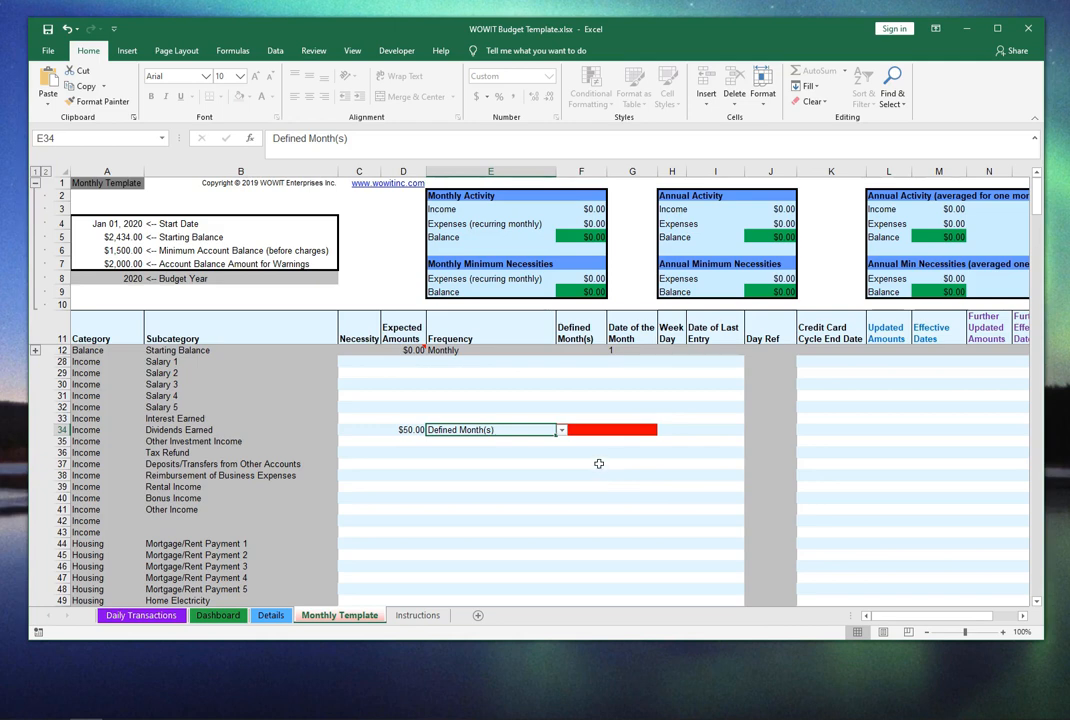
pyautogui.click(582, 428)
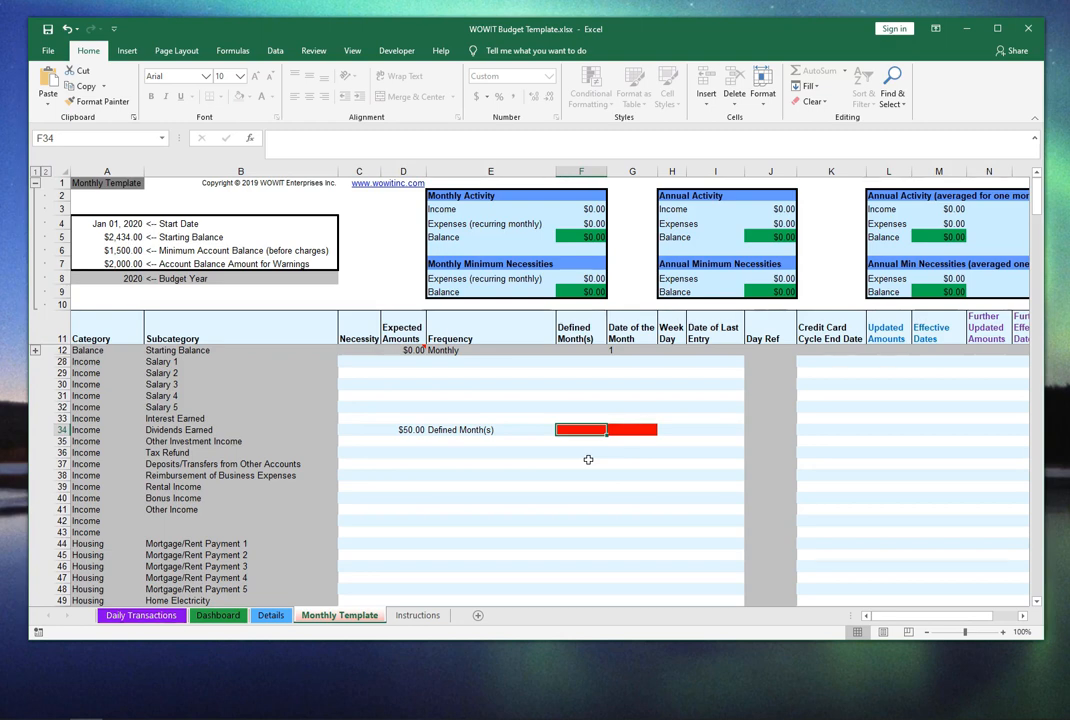
pyautogui.write('1')
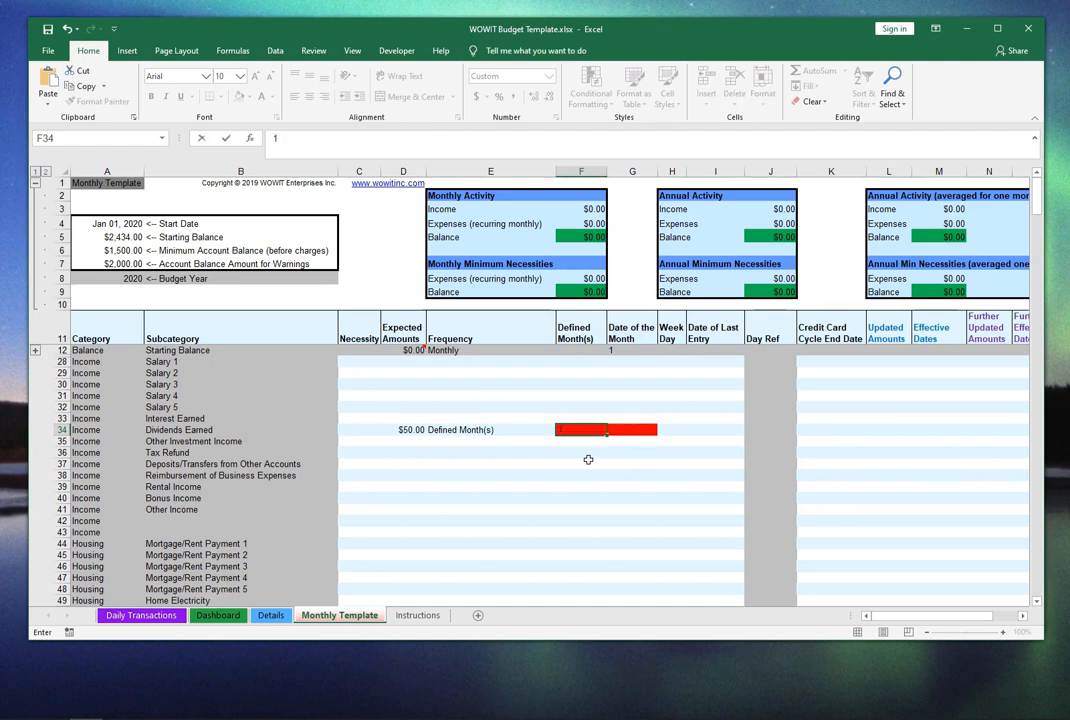
pyautogui.write(',4,7,10')
pyautogui.press('Return')
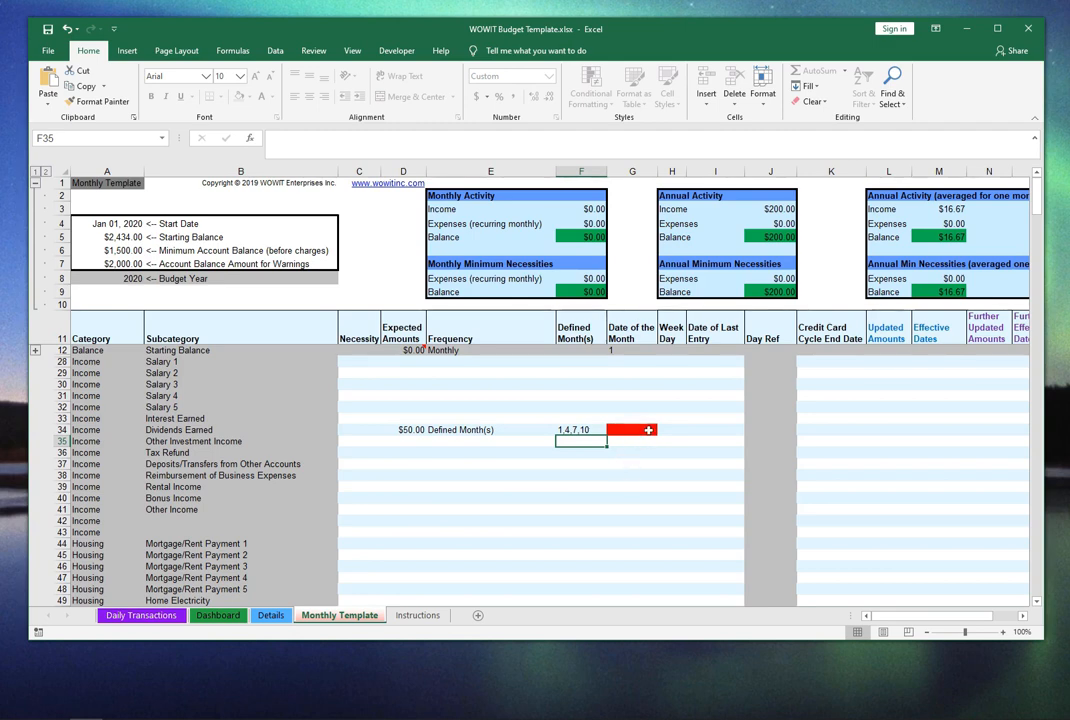
# Set the Date of the Month in the Dividends Earned row to 20
pyautogui.click(644, 430)
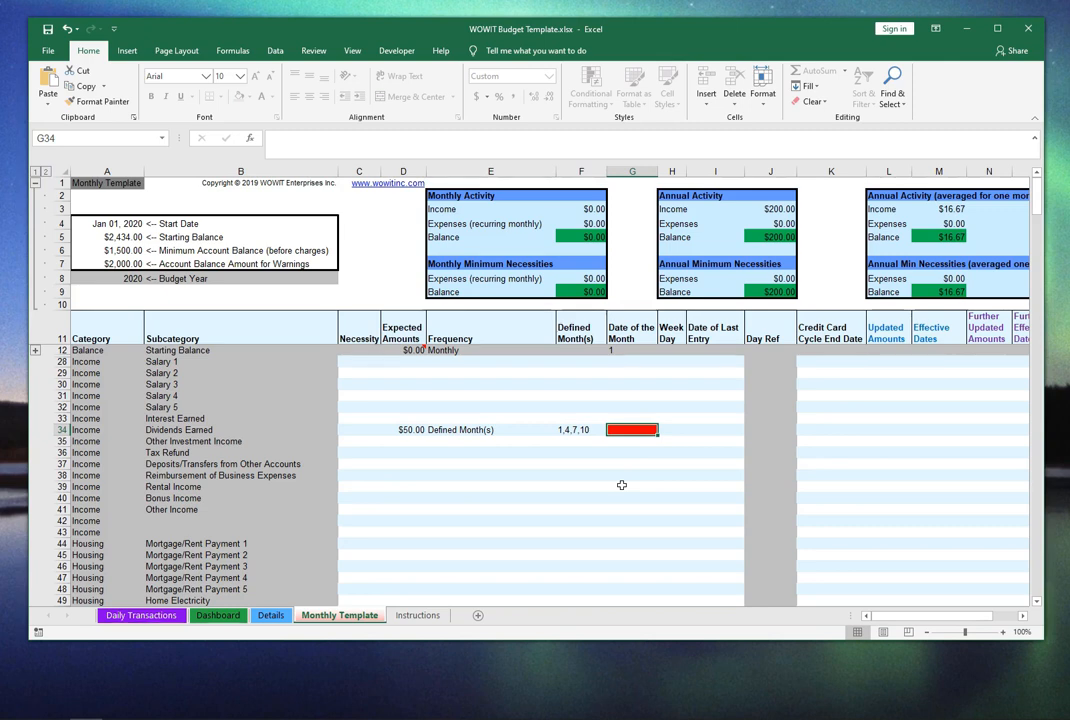
pyautogui.write('20')
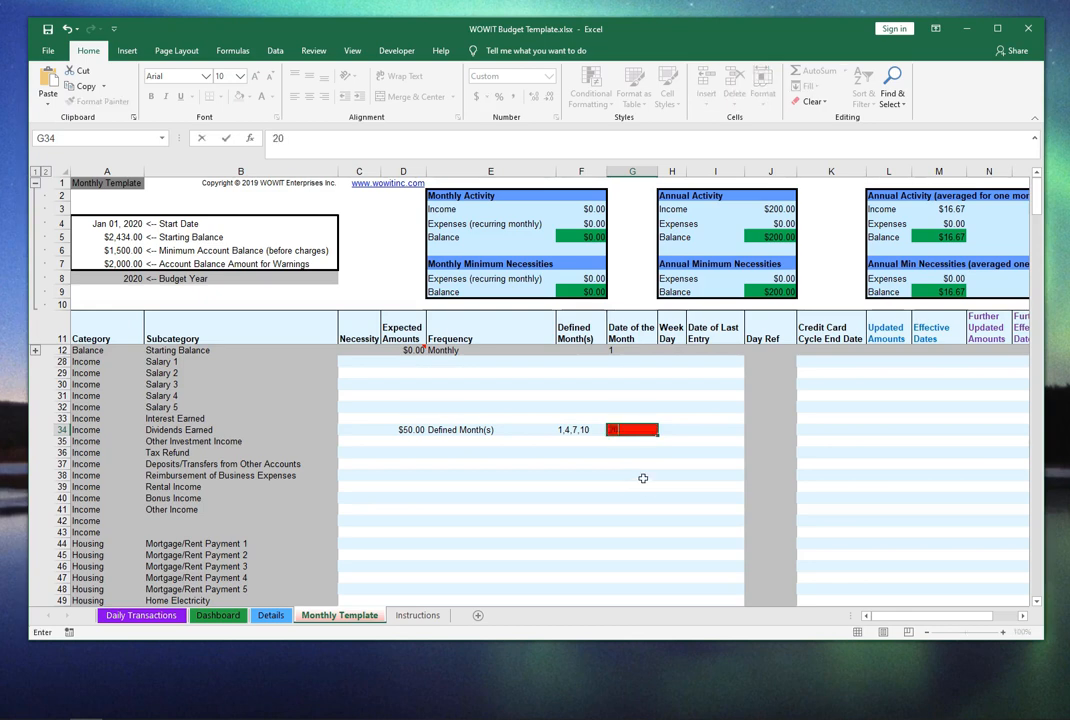
pyautogui.hotkey('ctrl', 'Return')
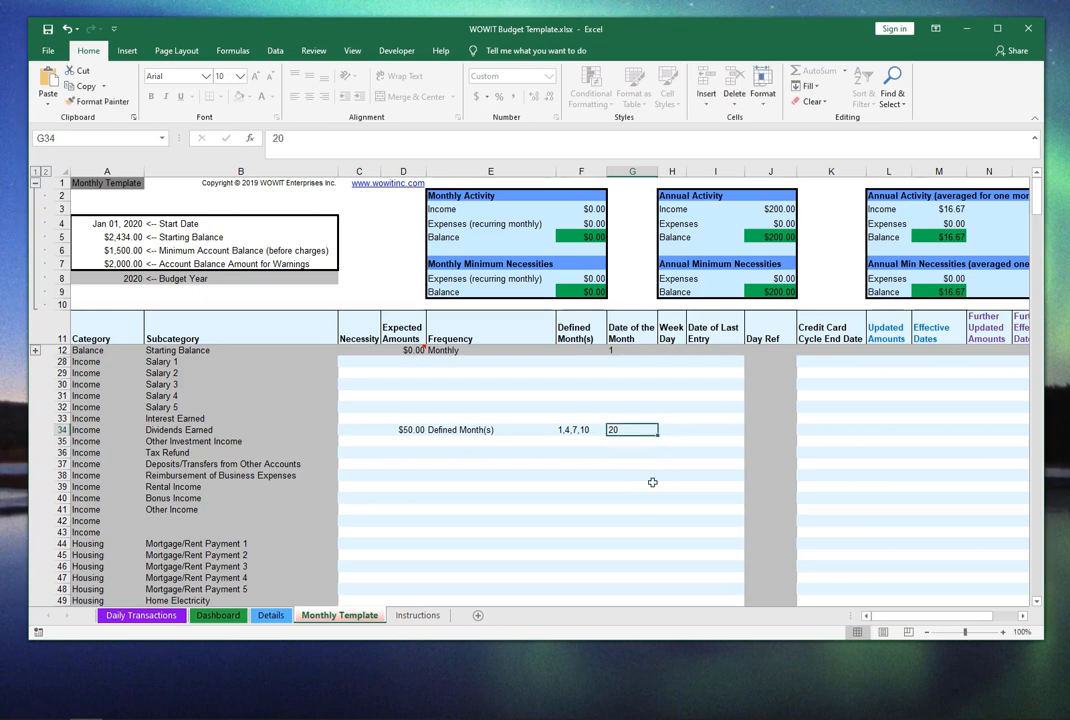
# Review the Frequency, Defined Month(s) and Date of the Month entries in the Dividends Earned row
pyautogui.press('Left')
pyautogui.press('Left')
pyautogui.press('Left')
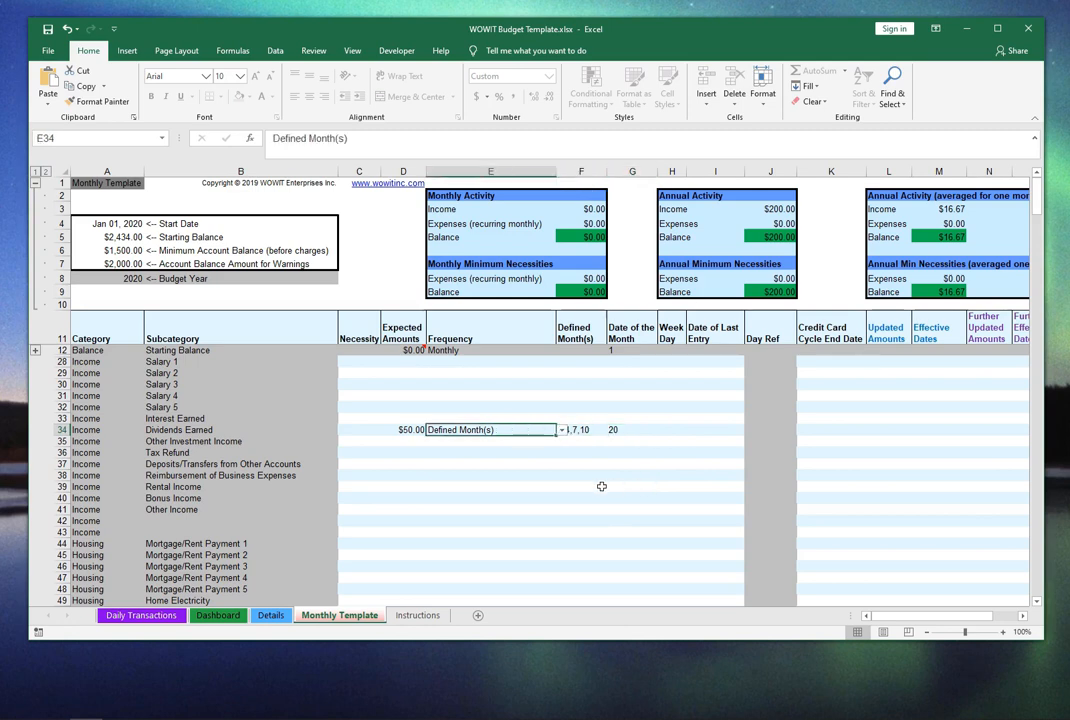
pyautogui.press('Right')
pyautogui.press('Right')
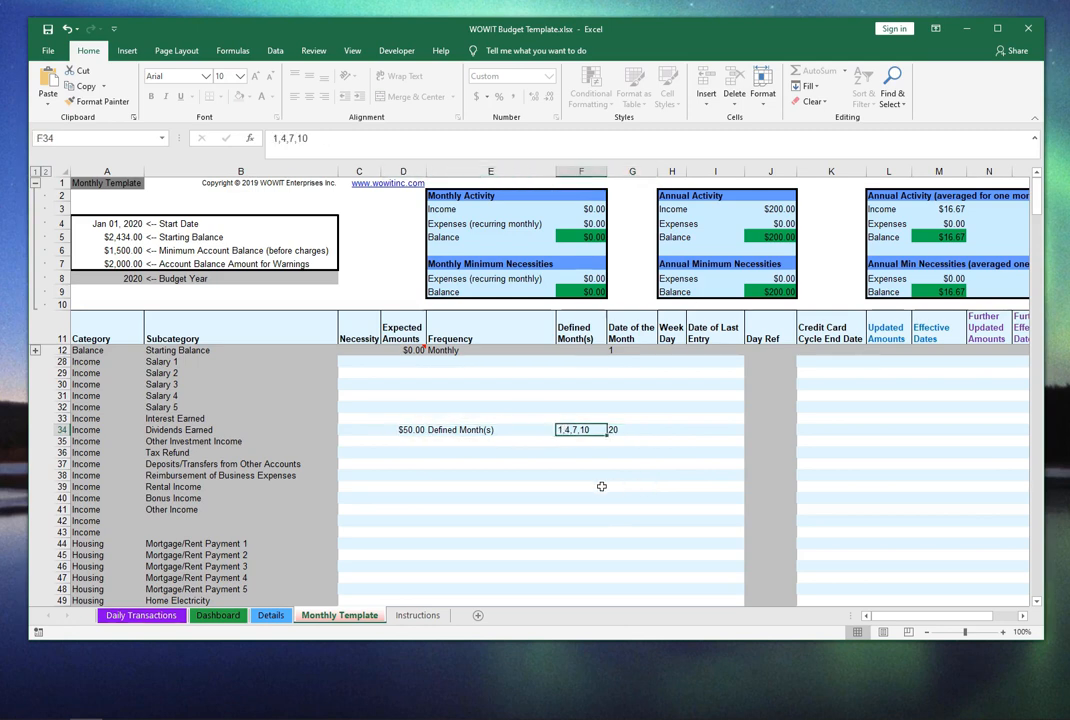
pyautogui.press('Right')
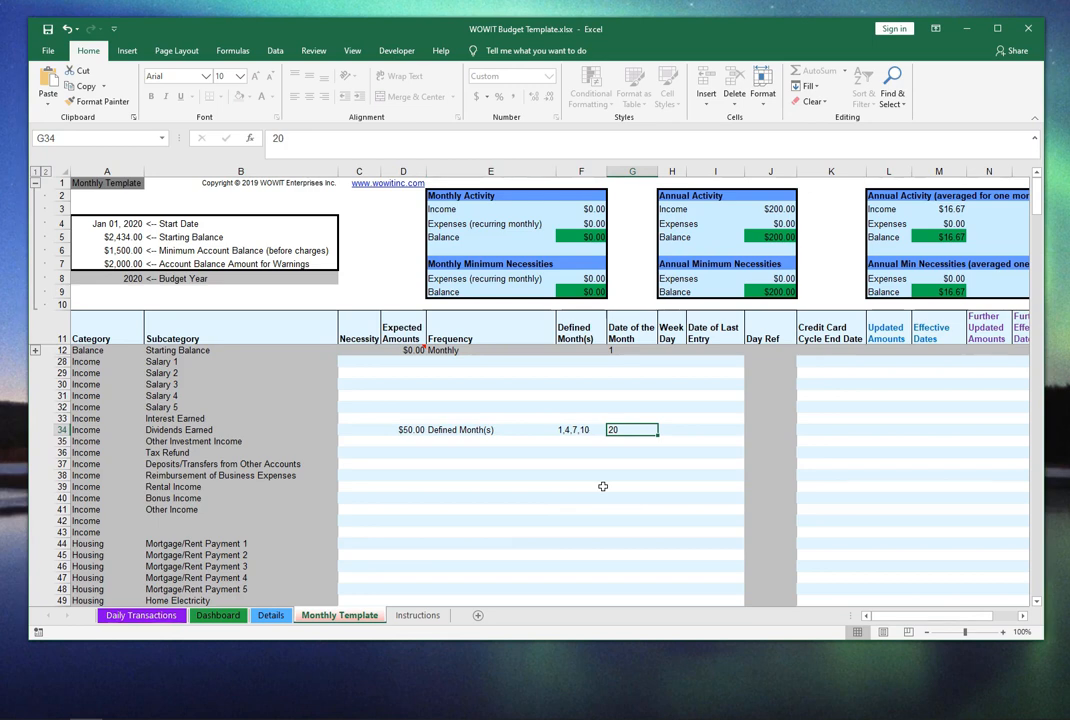
pyautogui.click(508, 430)
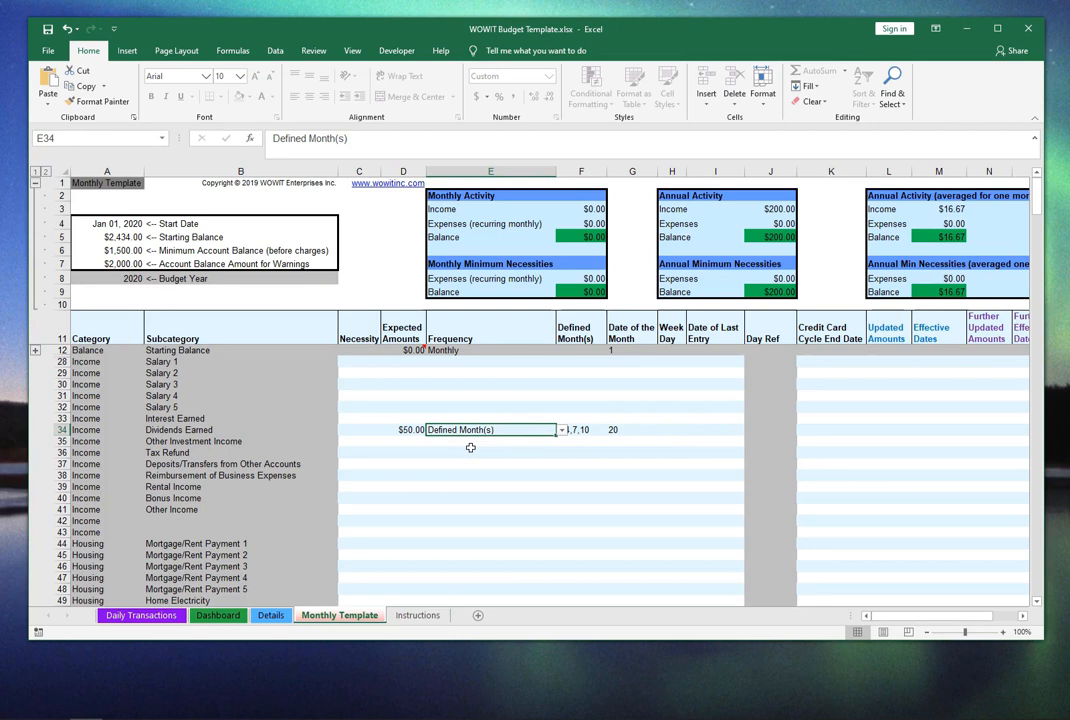
# Look through the Salary 1 to Salary 5 subcategories in the Income rows
pyautogui.click(499, 364)
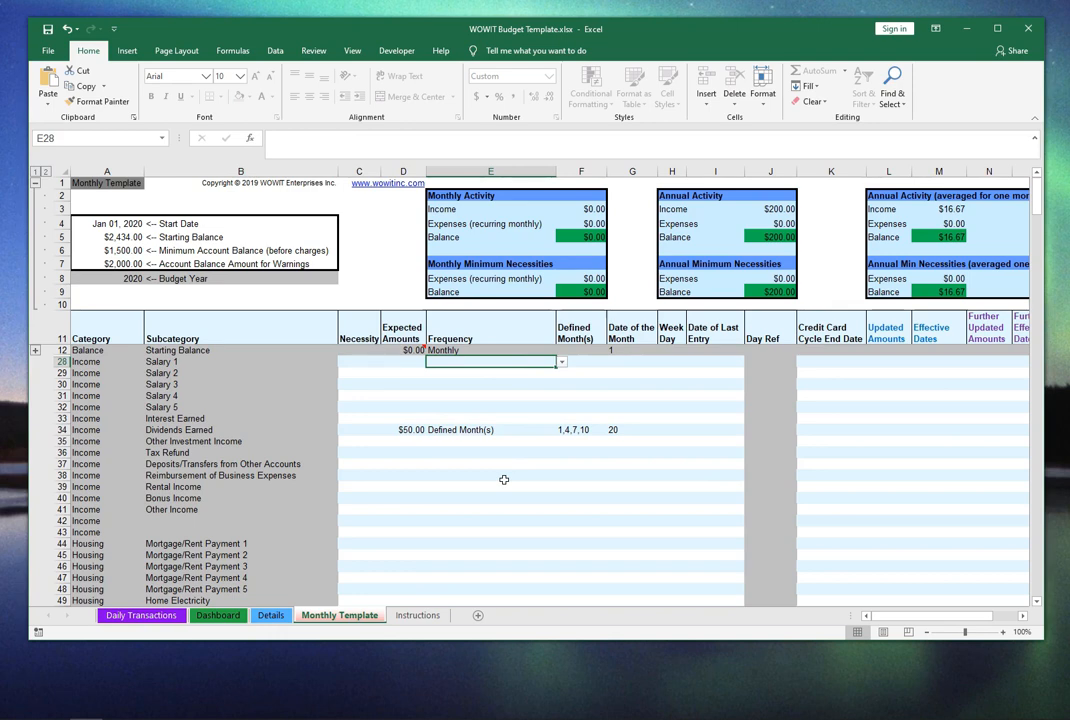
pyautogui.click(326, 362)
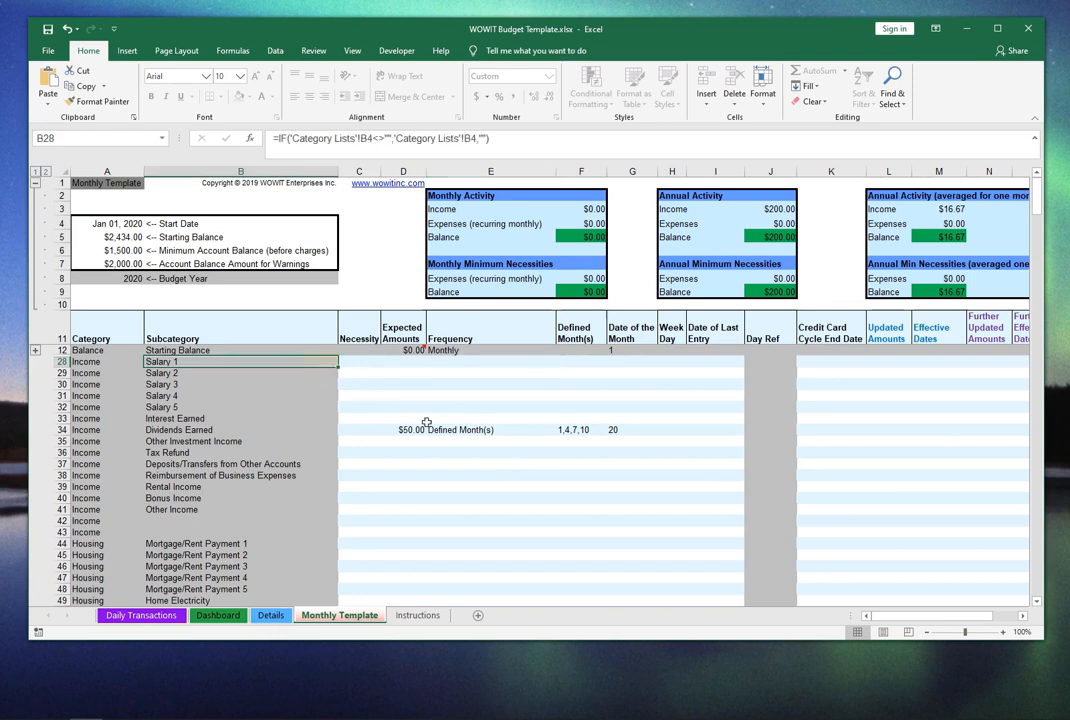
pyautogui.press('Down')
pyautogui.press('Down')
pyautogui.press('Down')
pyautogui.press('Down')
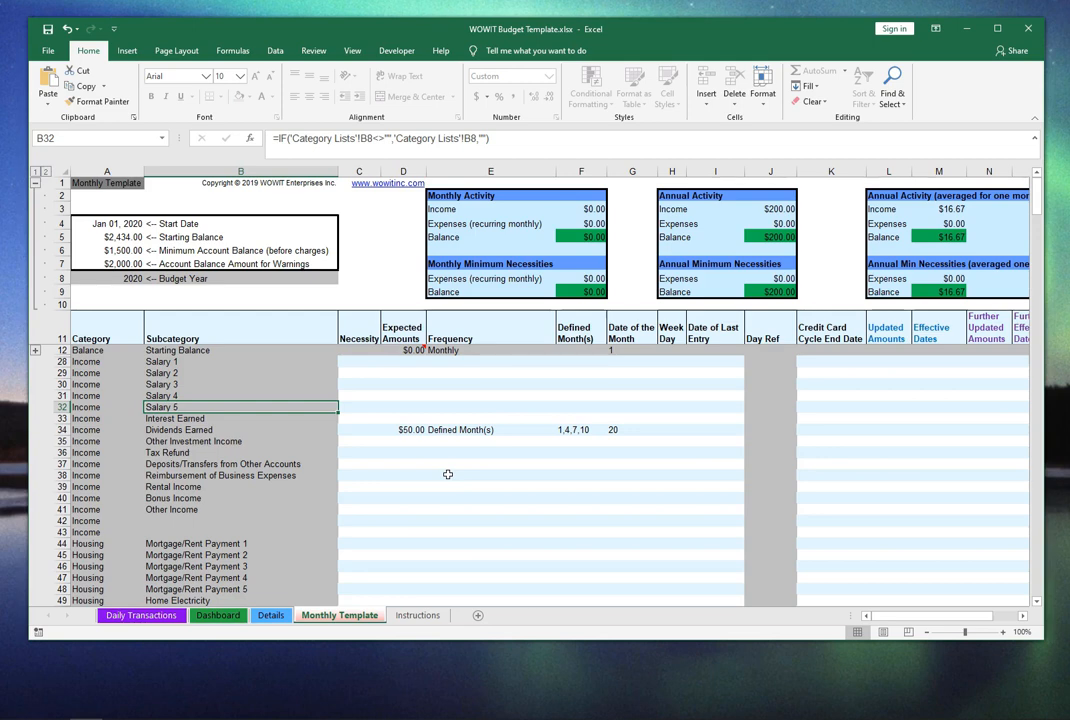
pyautogui.press('Up')
pyautogui.press('Up')
pyautogui.press('Up')
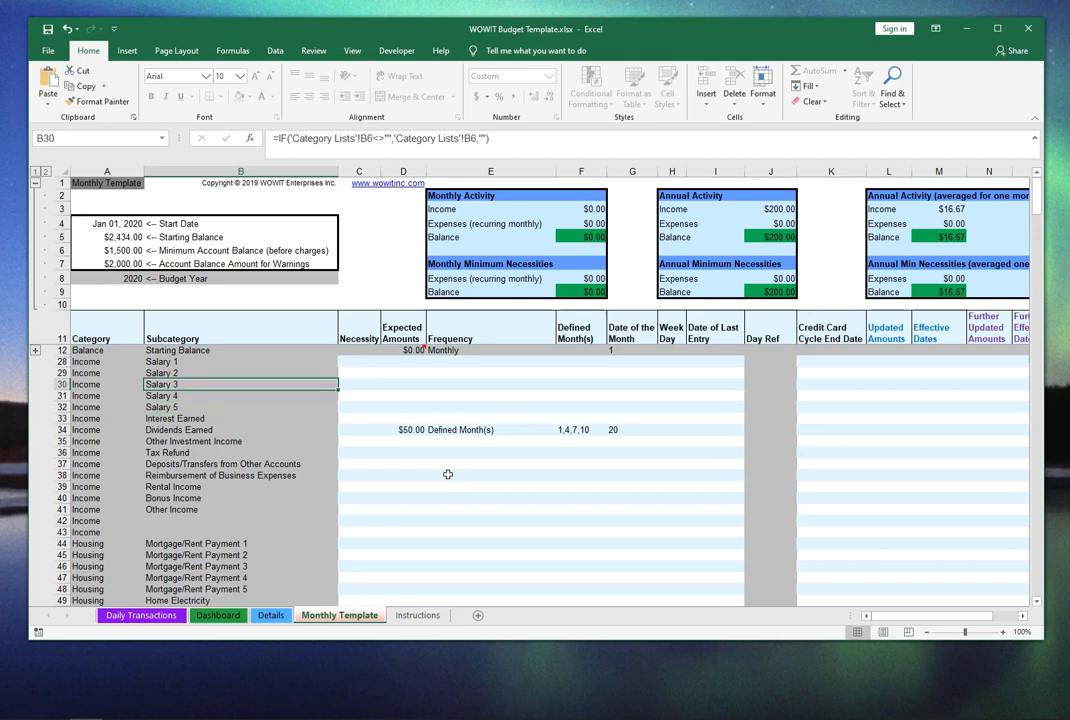
pyautogui.press('Down')
pyautogui.press('Down')
pyautogui.press('Down')
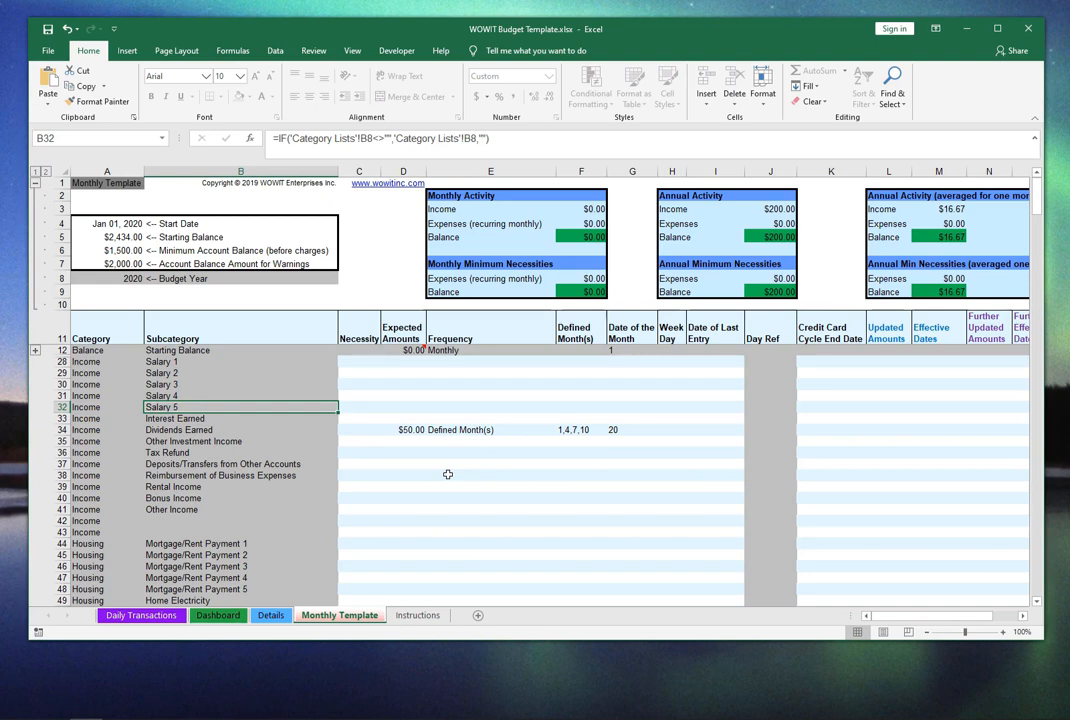
pyautogui.press('Up')
pyautogui.press('Up')
pyautogui.press('Up')
pyautogui.press('Up')
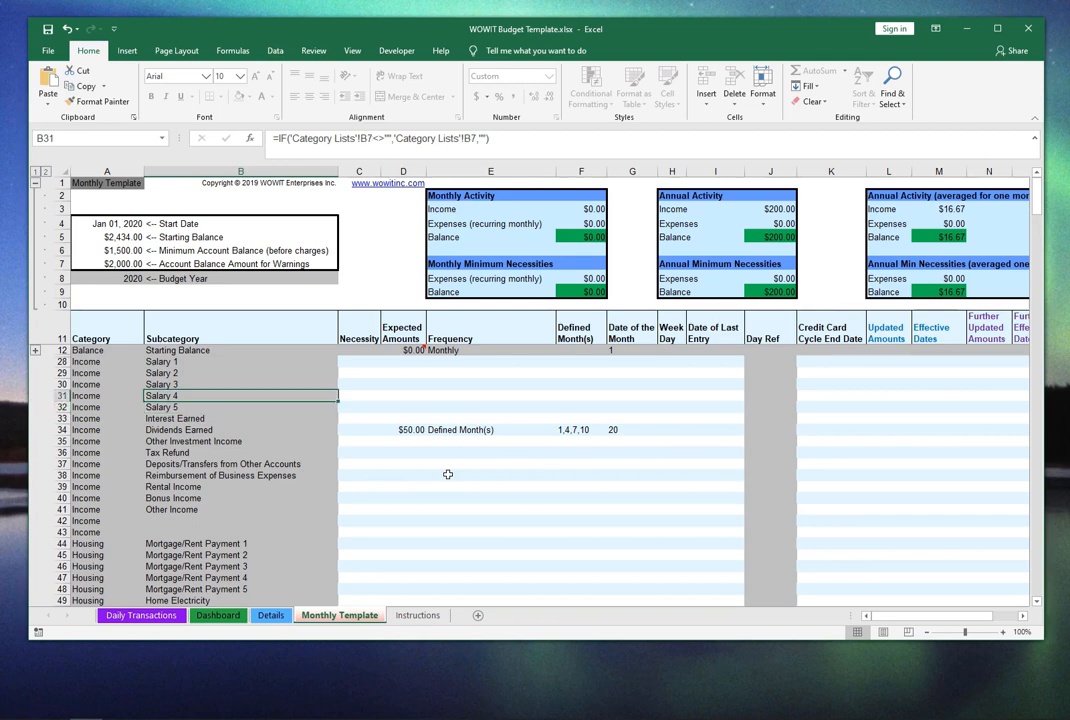
# Enter 3600 as the Expected Amount for Salary 1
pyautogui.press('Right')
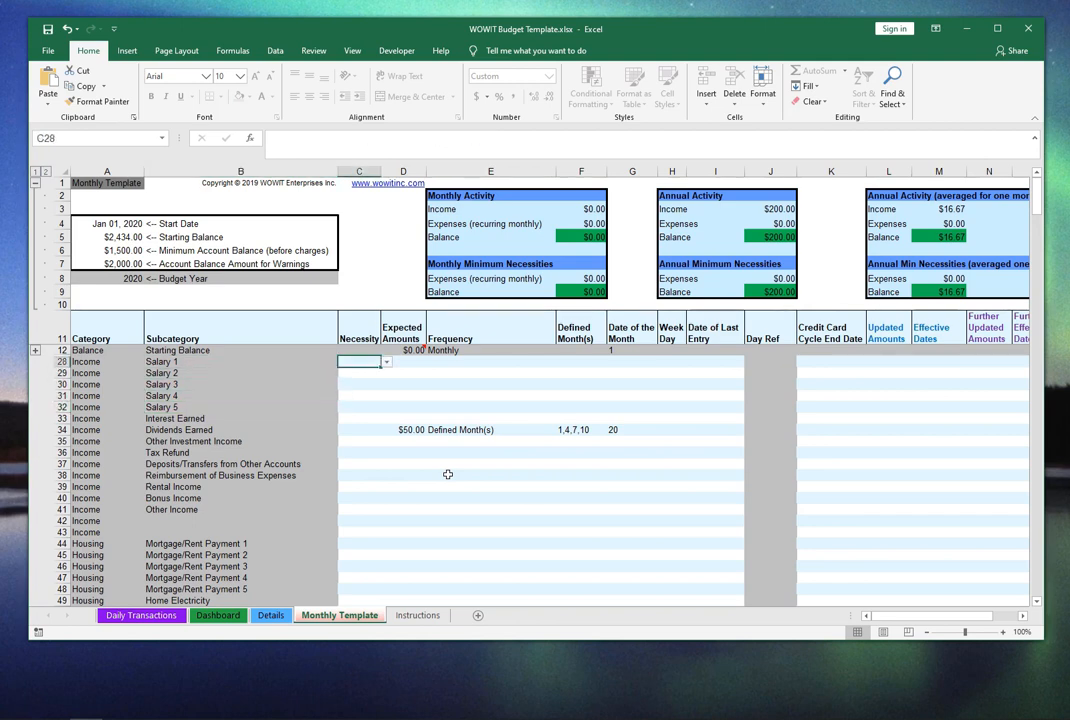
pyautogui.press('Right')
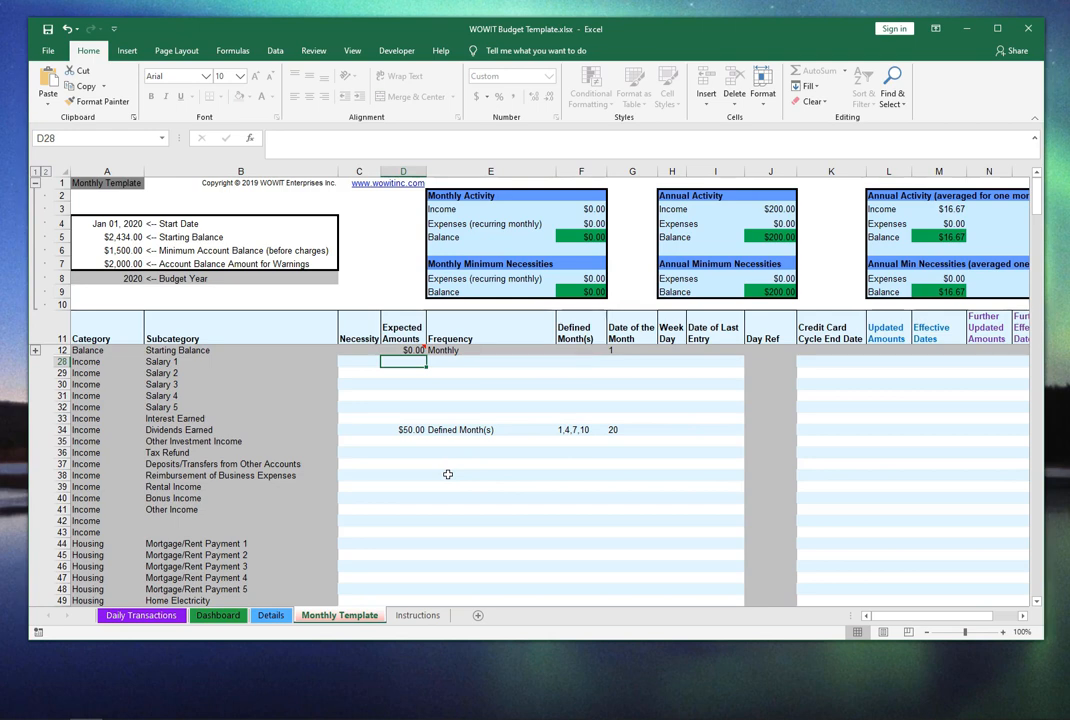
pyautogui.write('3600')
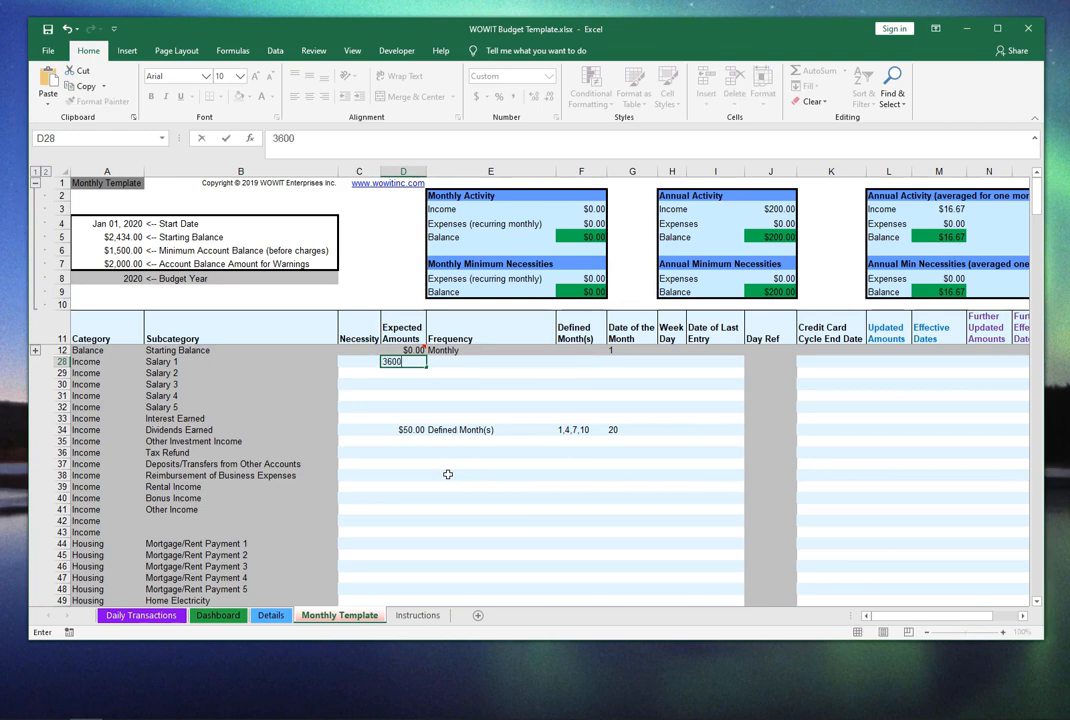
pyautogui.press('Tab')
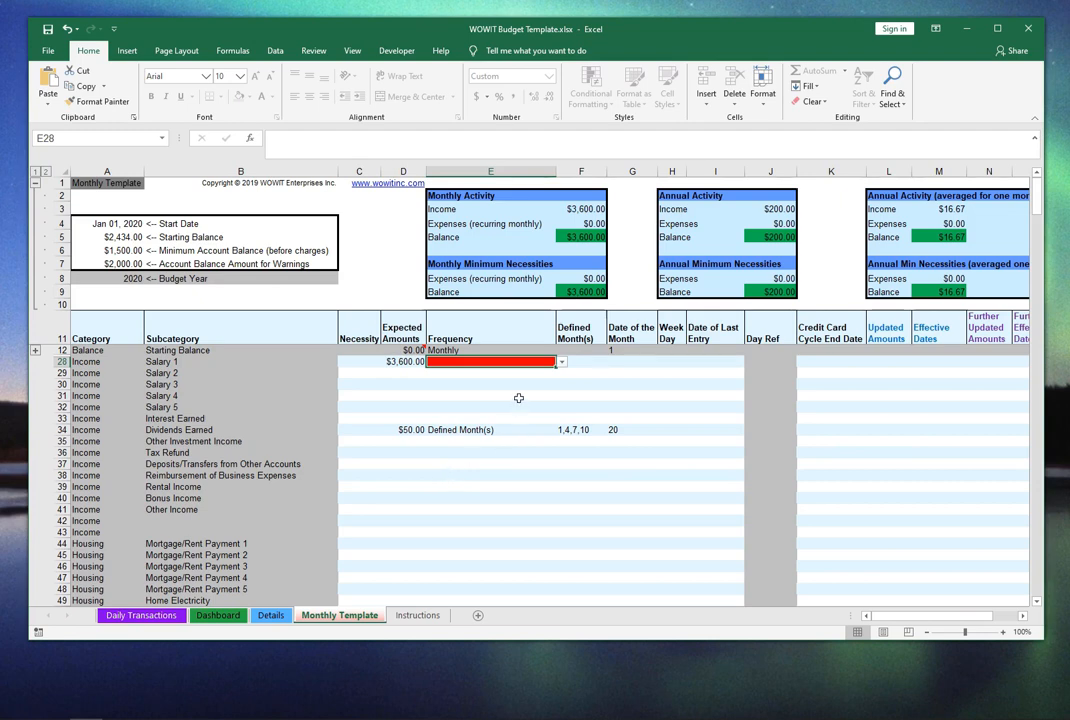
# Set the Salary 1 Frequency to Monthly and its Date of the Month to 31
pyautogui.click(561, 362)
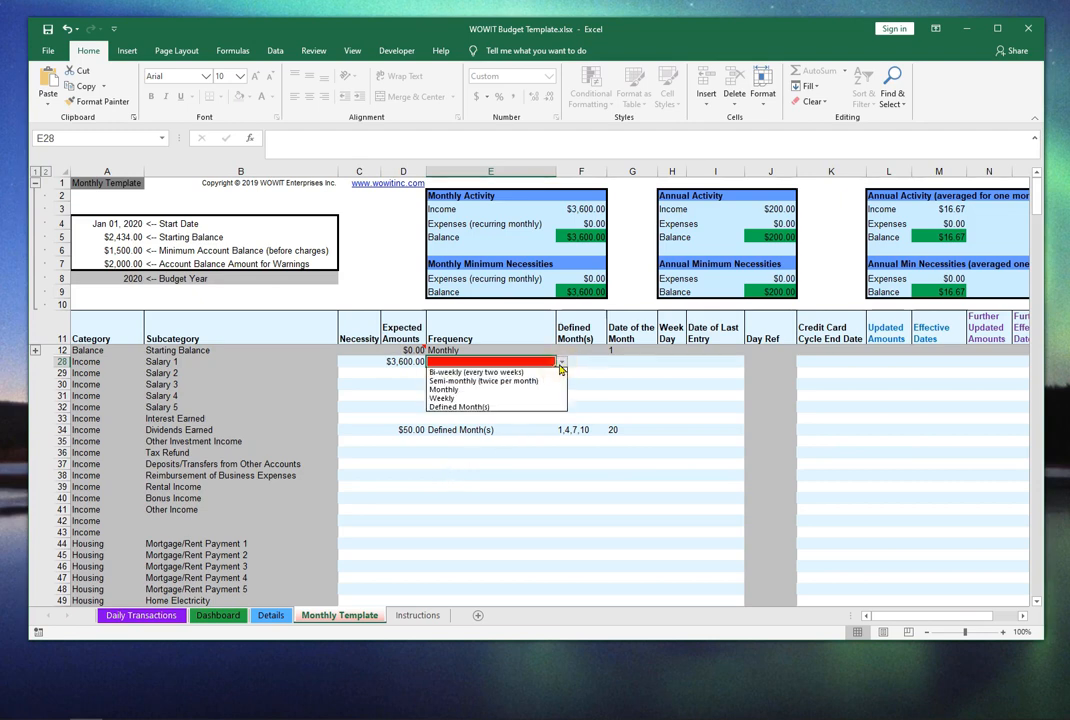
pyautogui.click(547, 392)
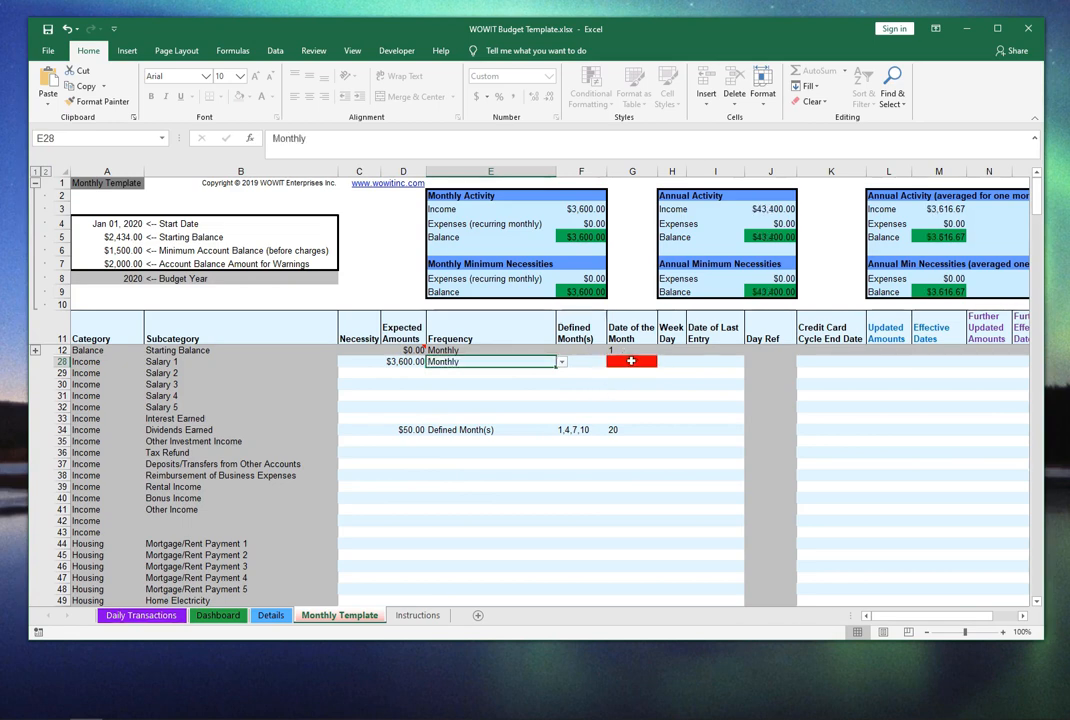
pyautogui.click(628, 363)
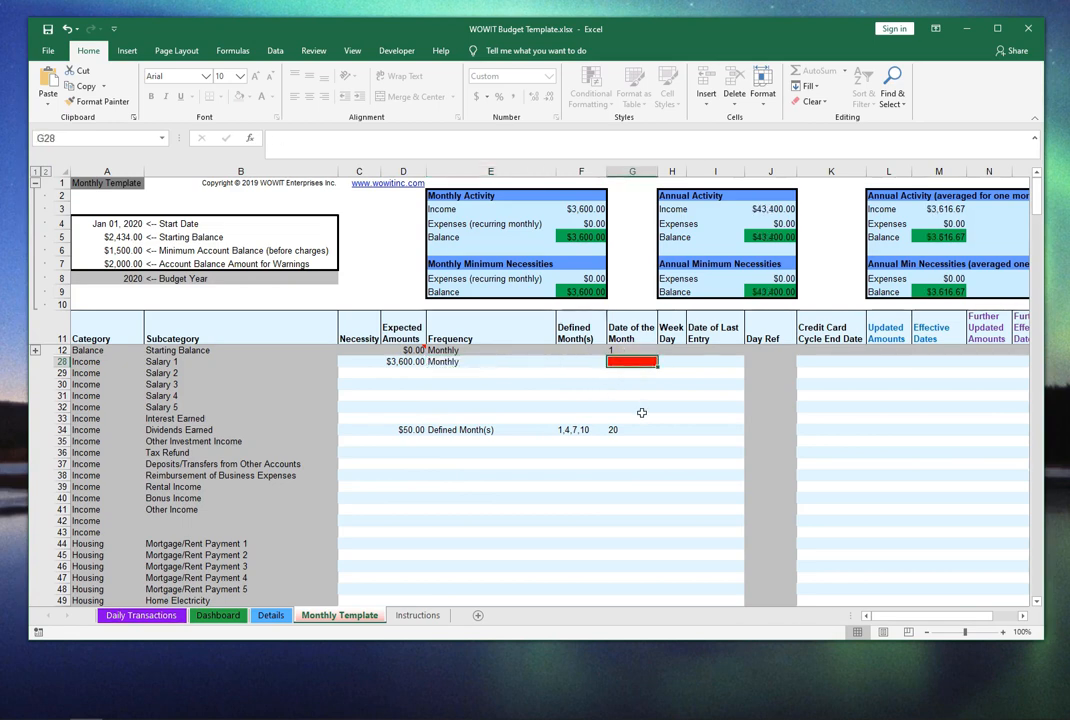
pyautogui.write('31')
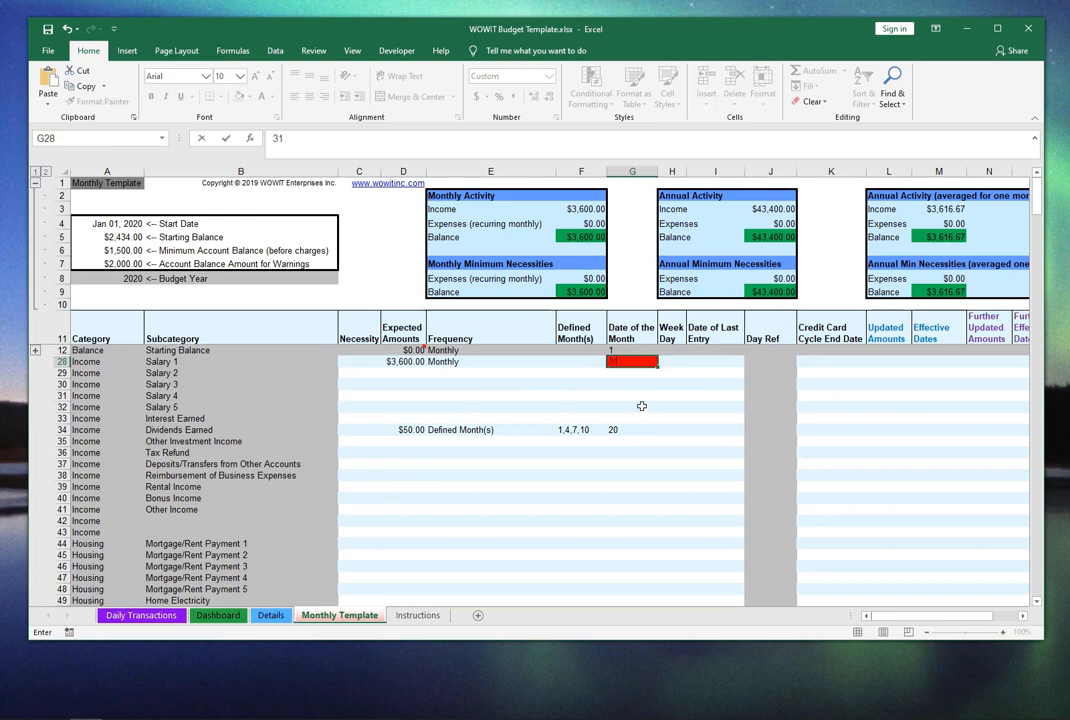
pyautogui.press('Tab')
pyautogui.press('Left')
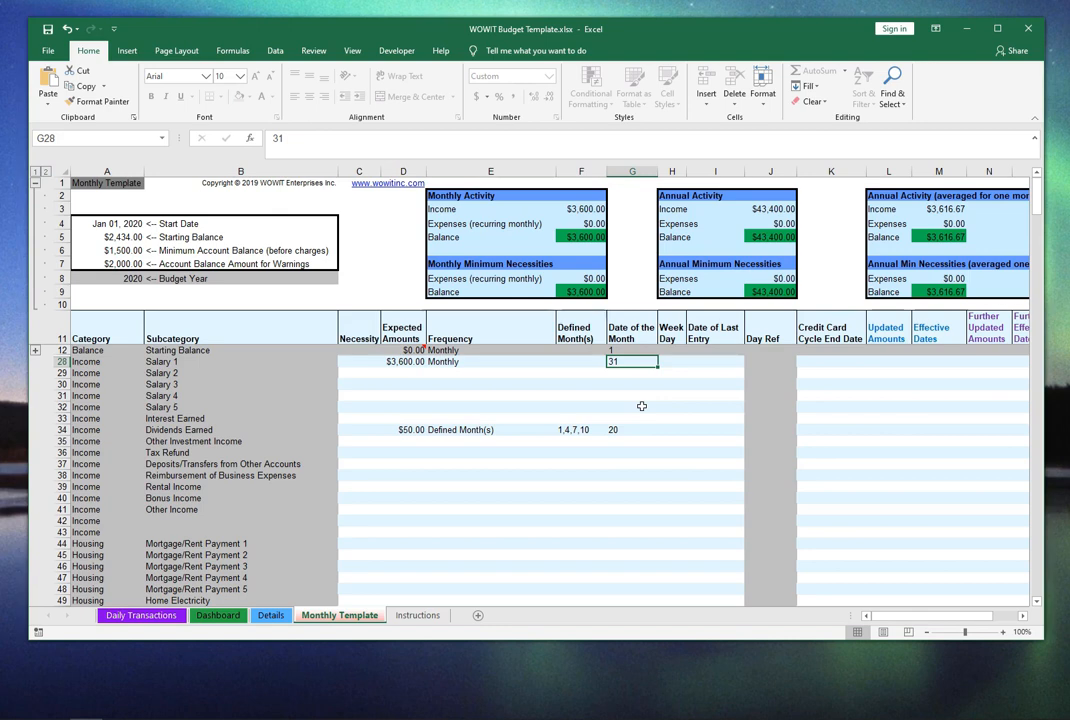
# Change the Salary 1 Frequency to Semi-monthly (twice per month)
pyautogui.press('Left')
pyautogui.press('Left')
pyautogui.press('Left')
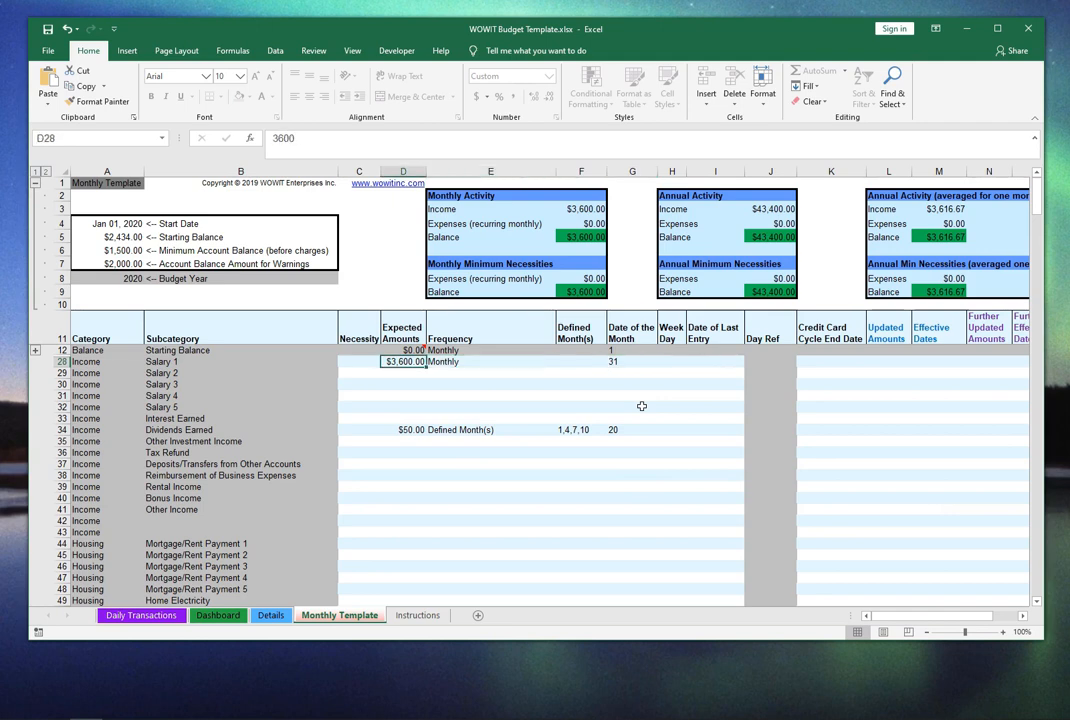
pyautogui.press('Right')
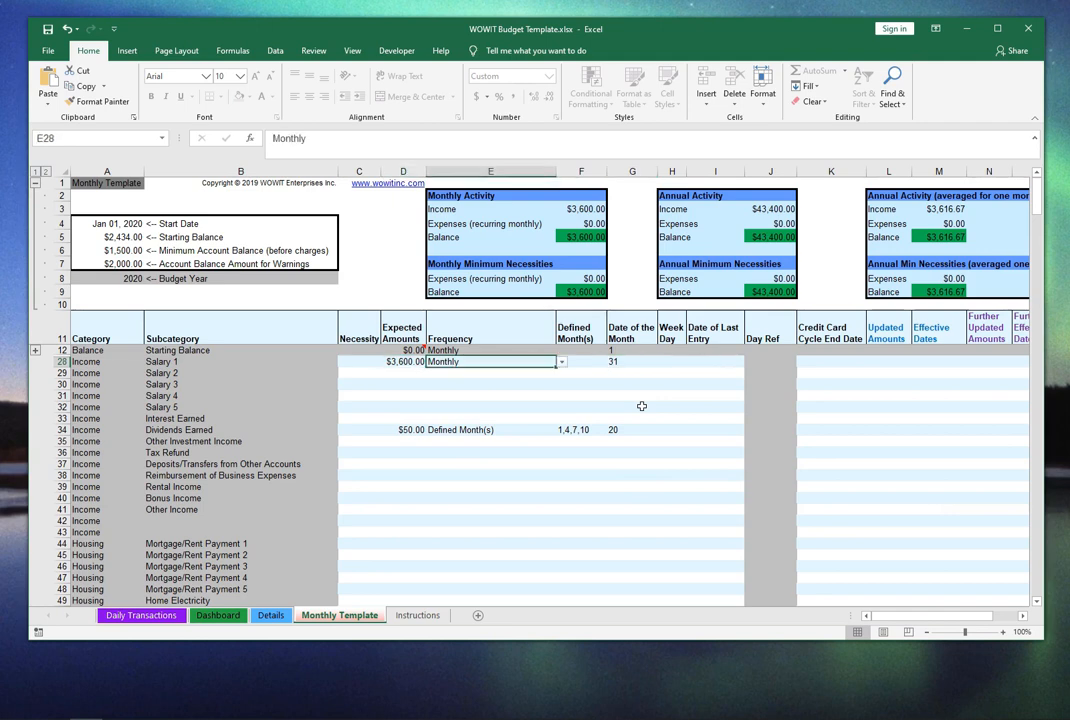
pyautogui.click(561, 364)
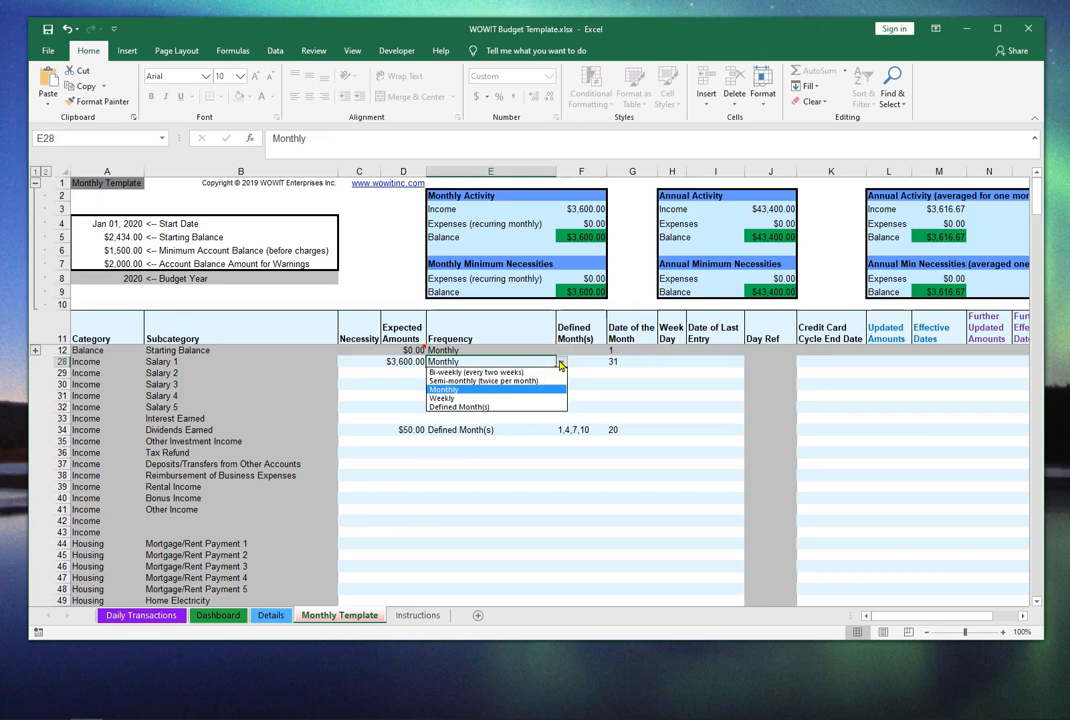
pyautogui.click(555, 381)
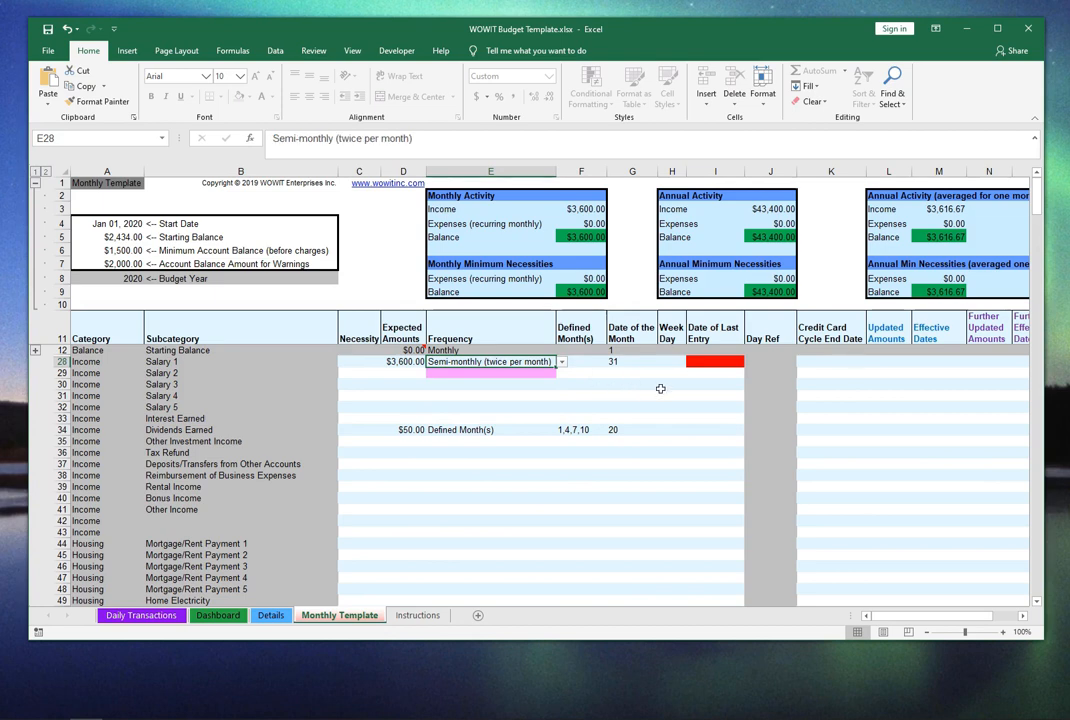
# Set the Date of the Month for Salary 1 to 15
pyautogui.press('Right')
pyautogui.press('Right')
pyautogui.press('Right')
pyautogui.press('Right')
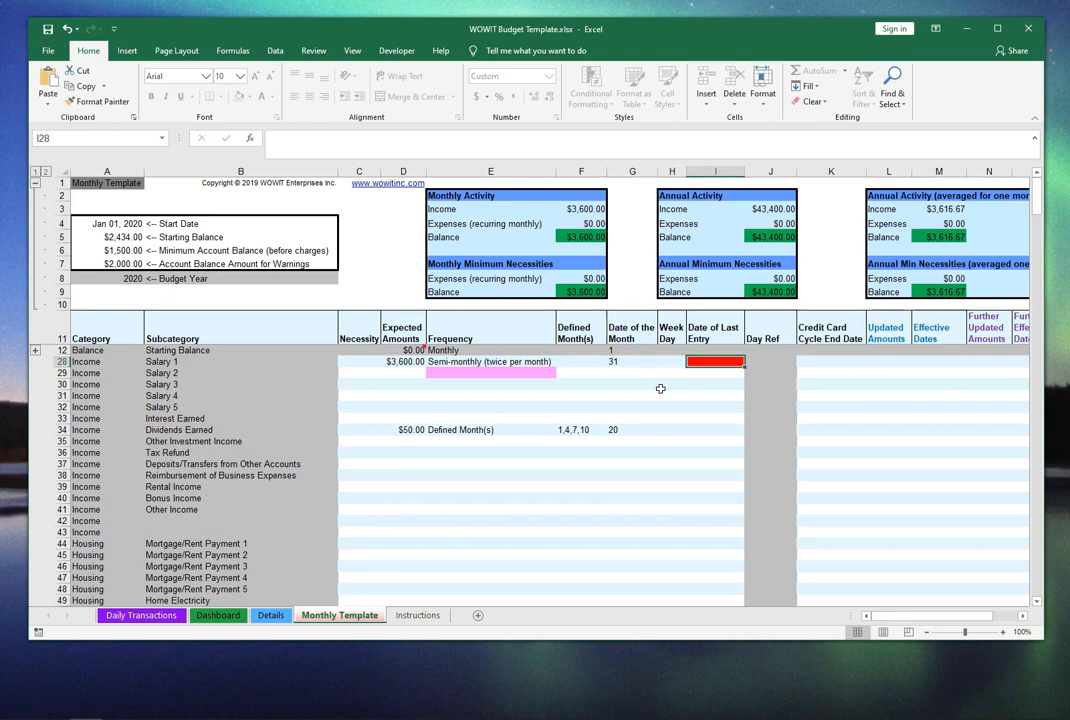
pyautogui.press('Left')
pyautogui.press('Left')
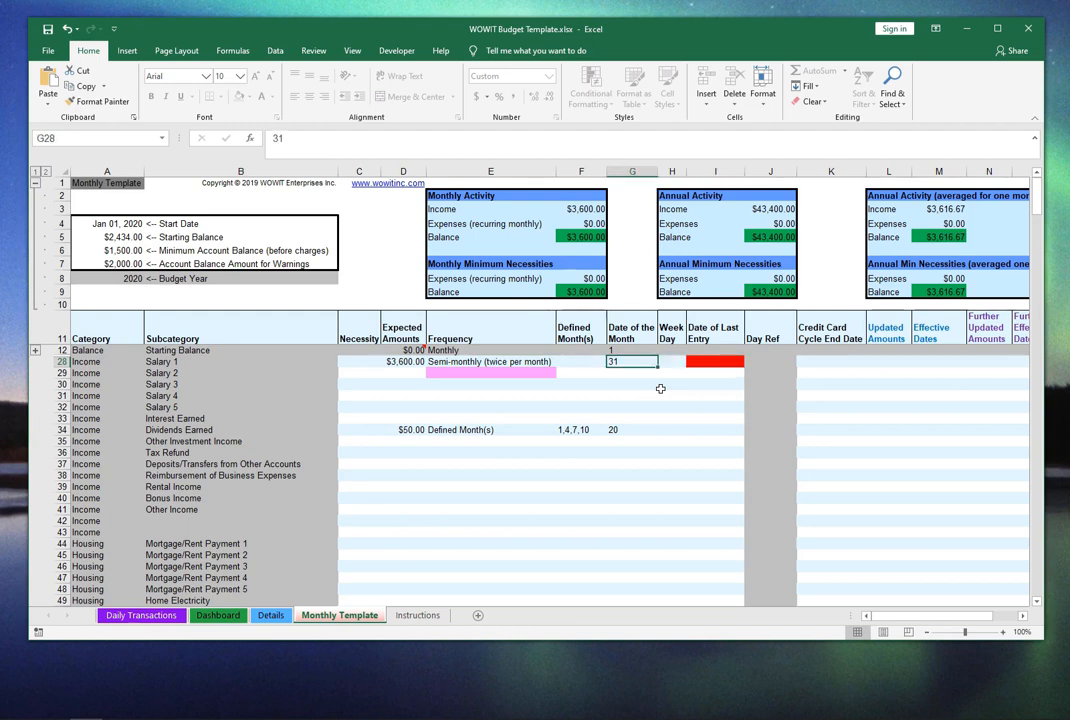
pyautogui.write('15')
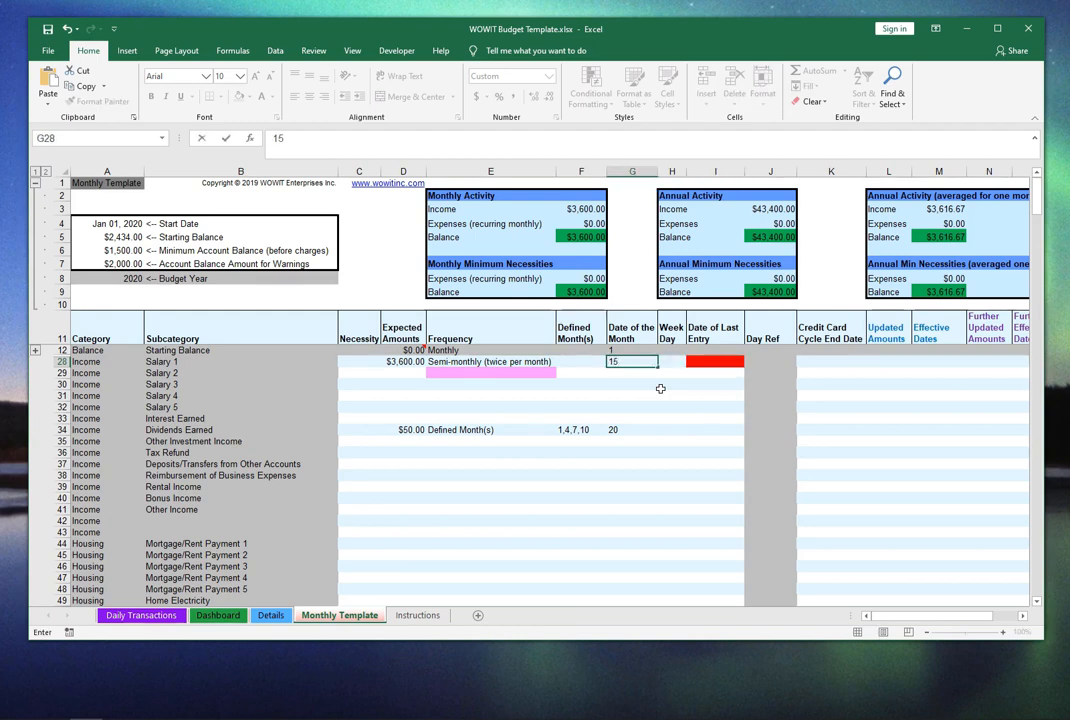
# Enter Dec 15, 2019 as the Date of Last Entry for Salary 1
pyautogui.press('Right')
pyautogui.press('Right')
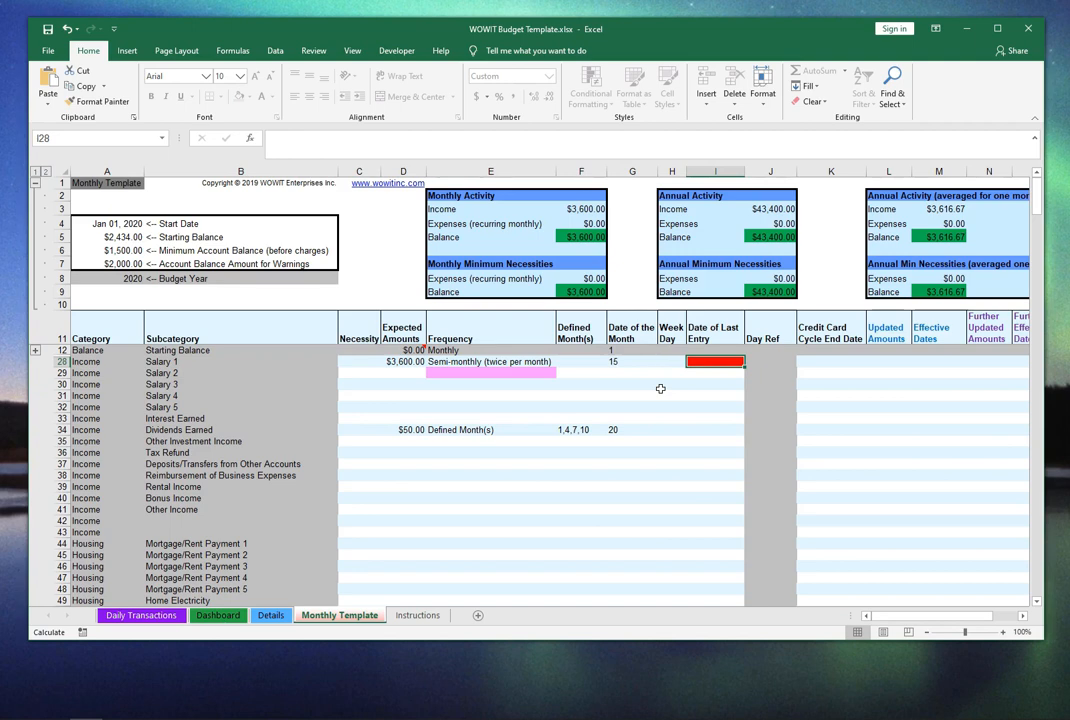
pyautogui.write('15dec')
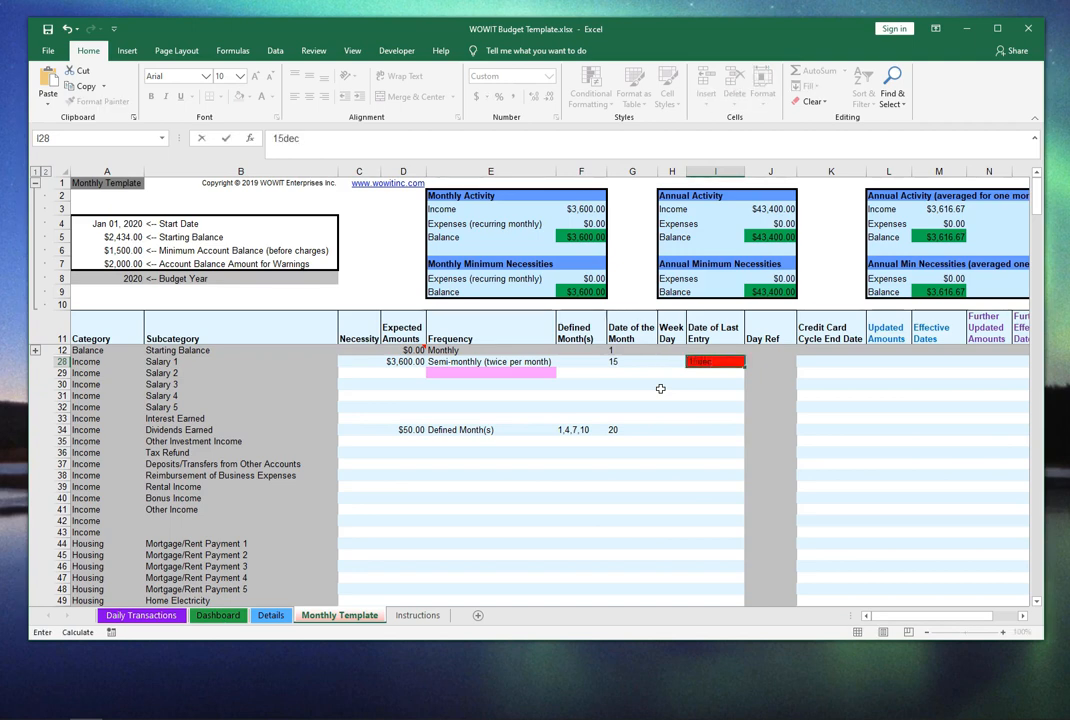
pyautogui.hotkey('ctrl', 'Return')
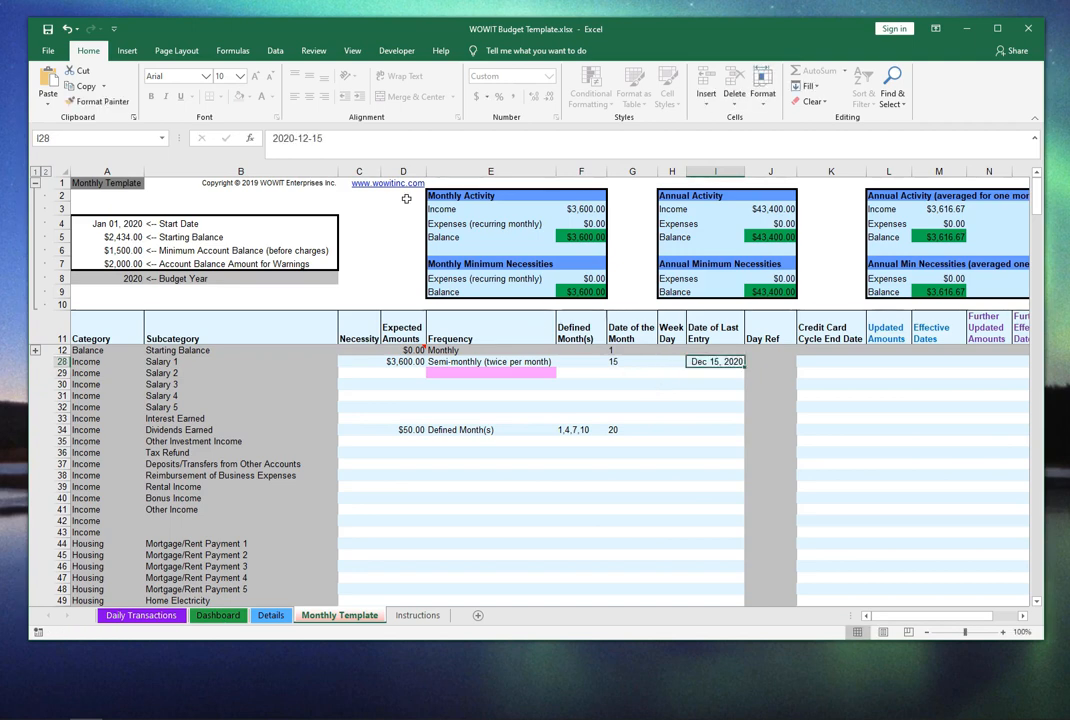
pyautogui.click(285, 140)
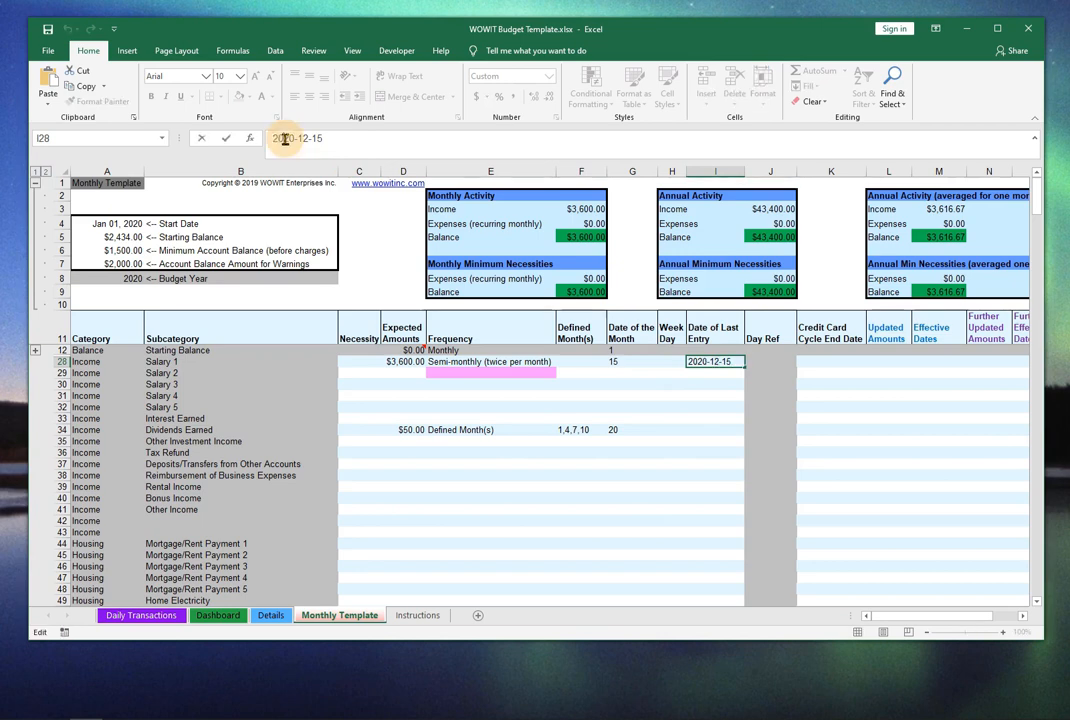
pyautogui.write('19')
pyautogui.press('Left')
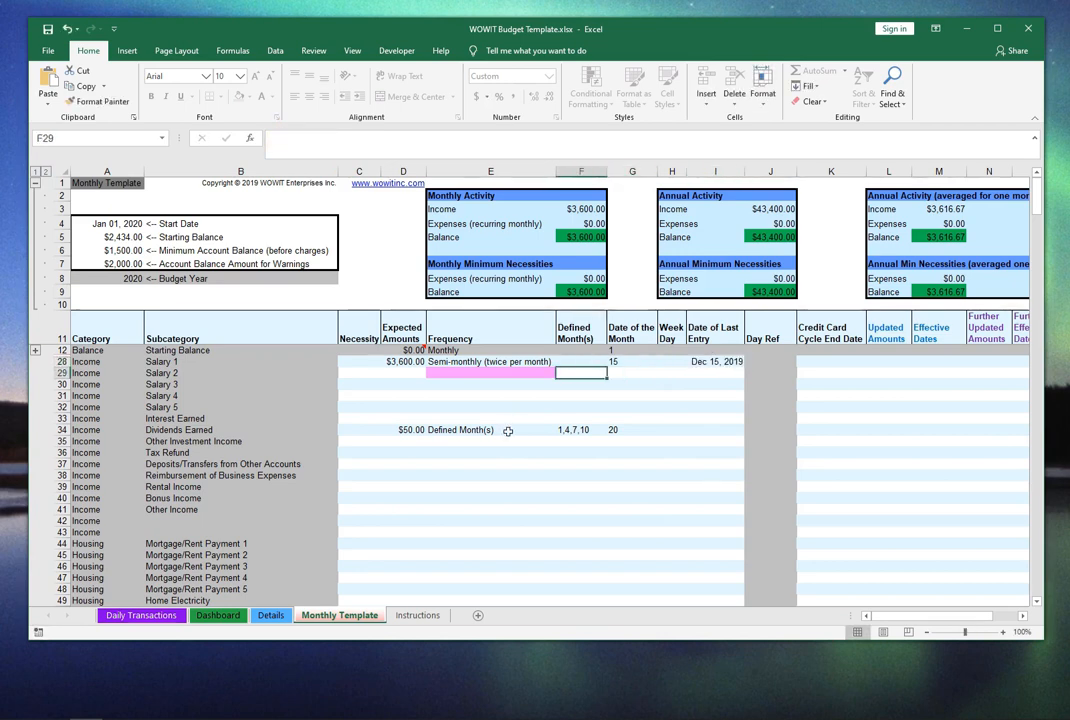
# Change the Expected Amount for Salary 1 to 1800
pyautogui.press('Left')
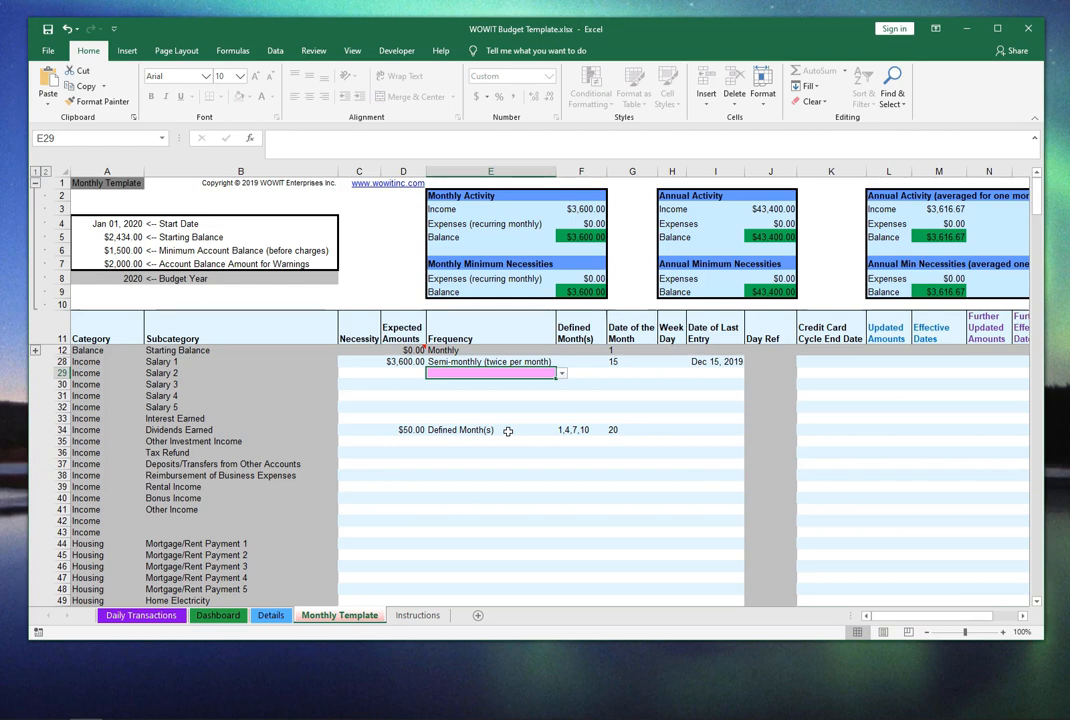
pyautogui.press('Up')
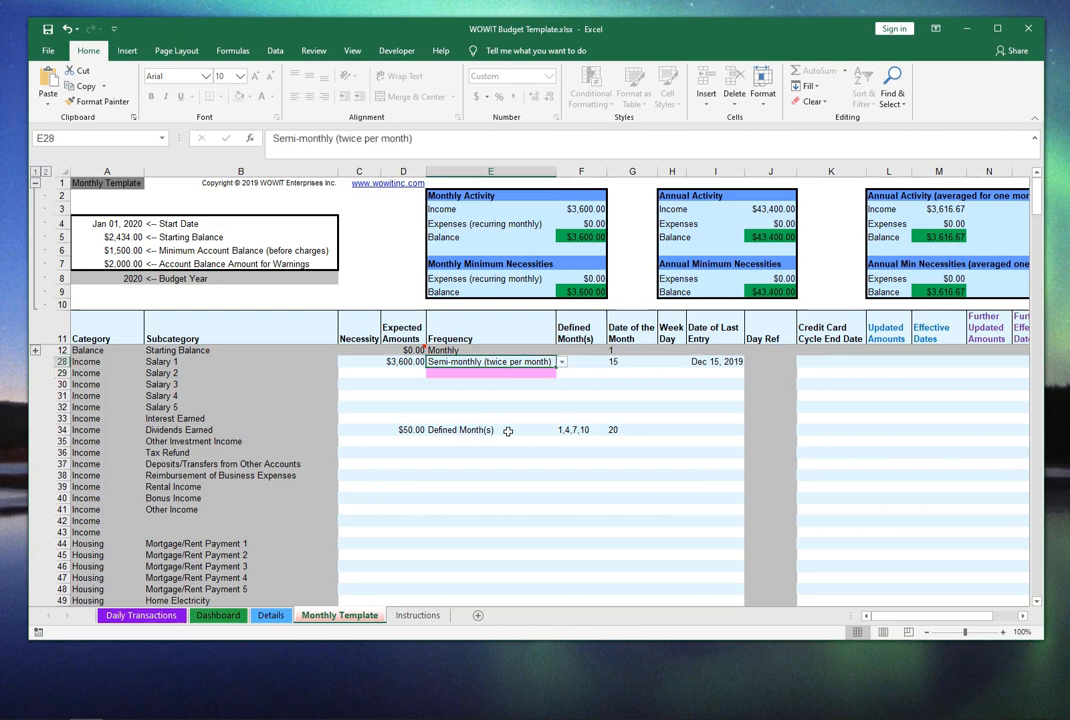
pyautogui.press('Down')
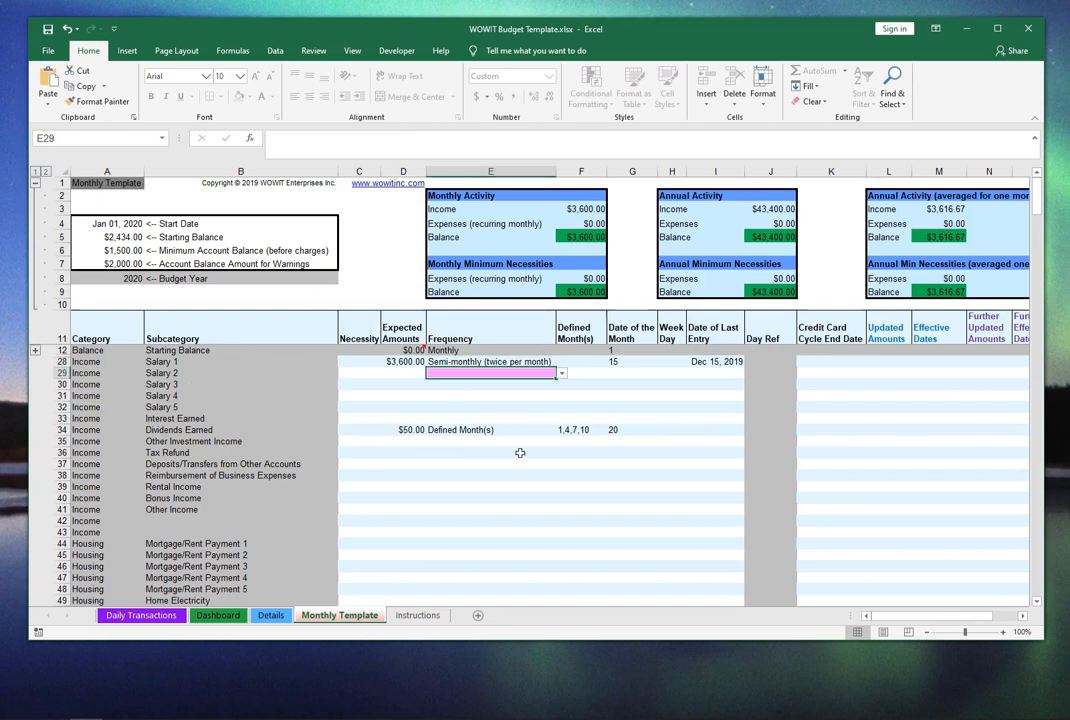
pyautogui.press('Left')
pyautogui.press('Up')
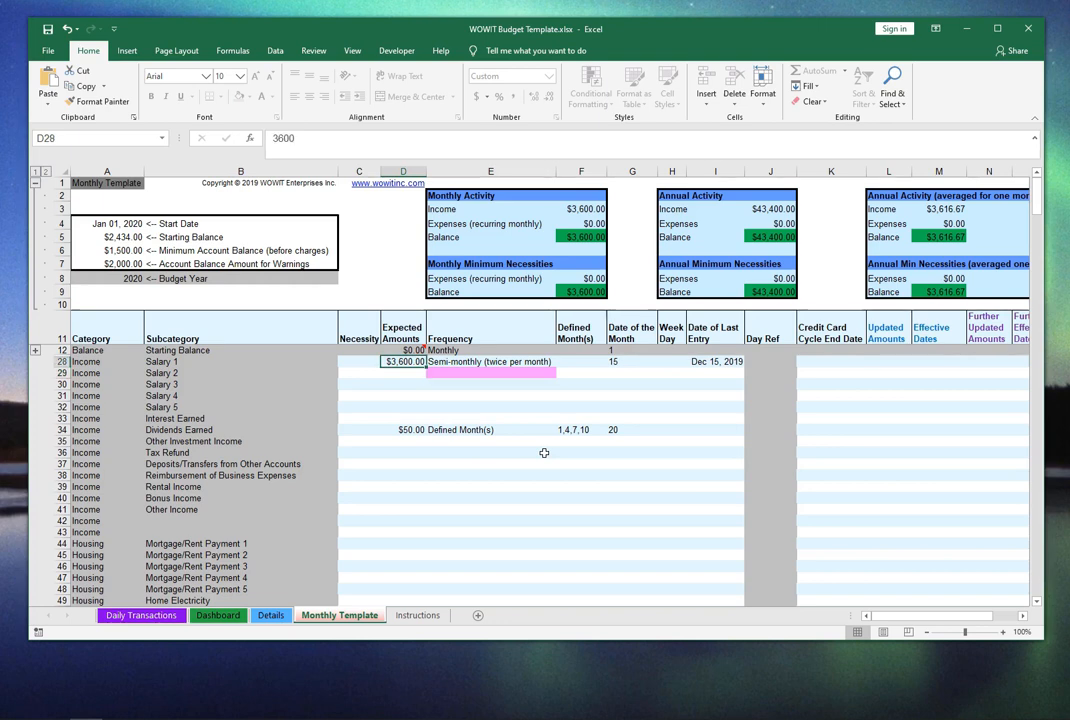
pyautogui.write('1800')
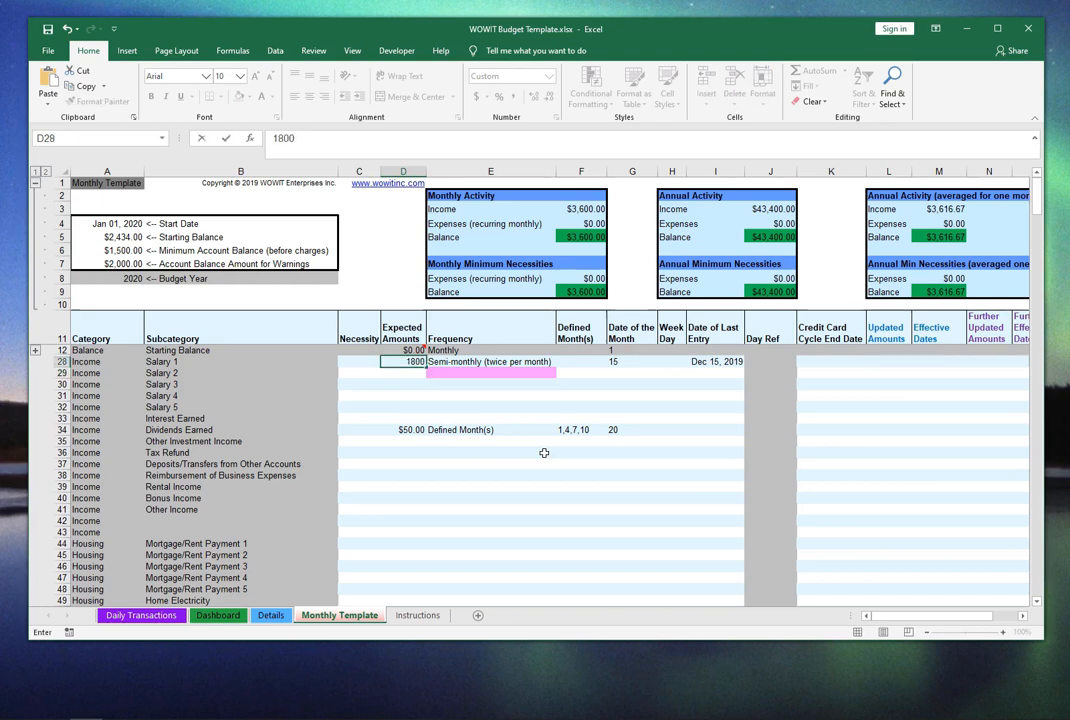
pyautogui.press('Return')
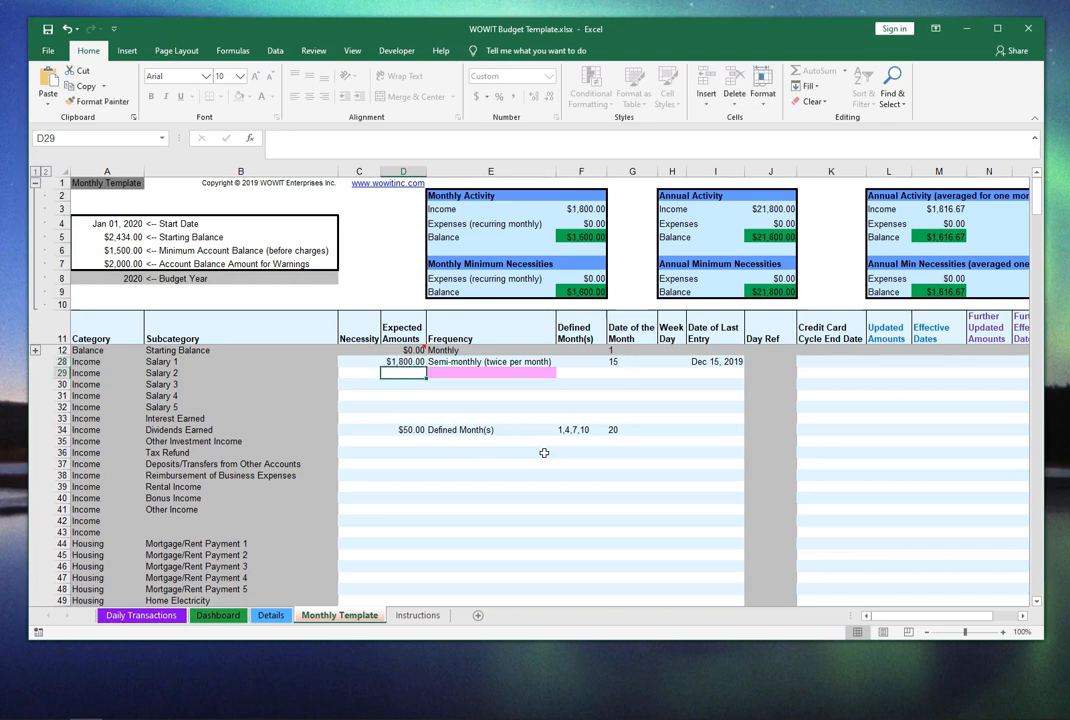
# Enter an Expected Amount of 1800 and a Date of the Month of 31 for Salary 2
pyautogui.write('1800')
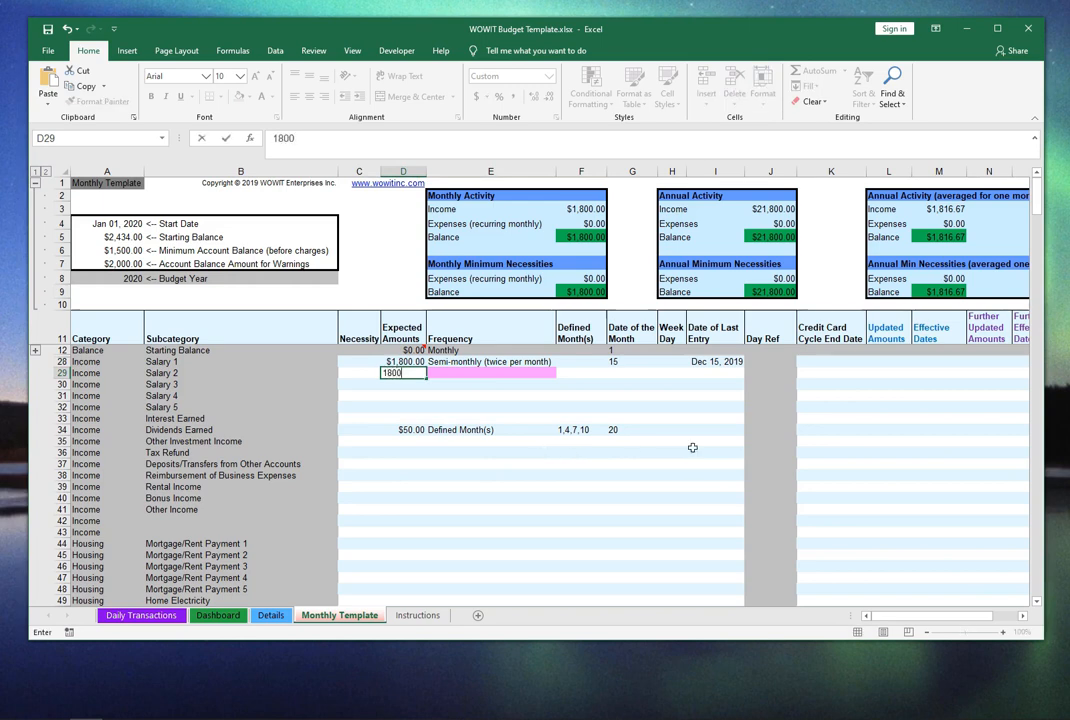
pyautogui.press('Tab')
pyautogui.press('Tab')
pyautogui.press('Tab')
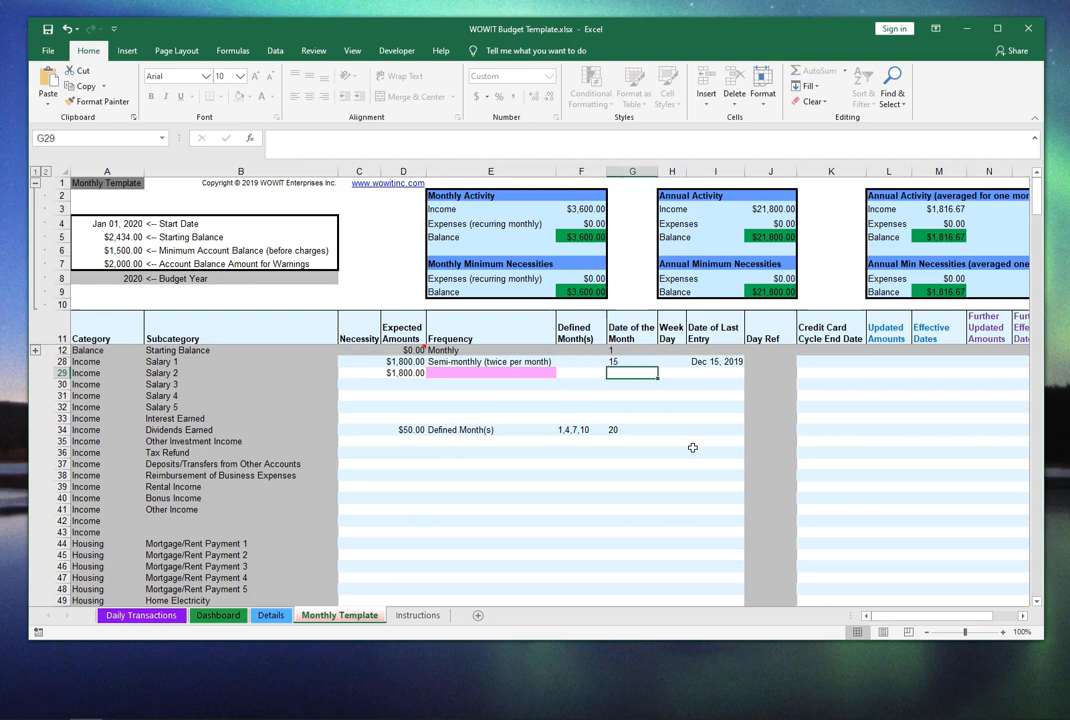
pyautogui.write('31')
# Set the Salary 2 Frequency to Semi-monthly (twice per month)
pyautogui.hotkey('shift', 'Tab')
pyautogui.hotkey('shift', 'Tab')
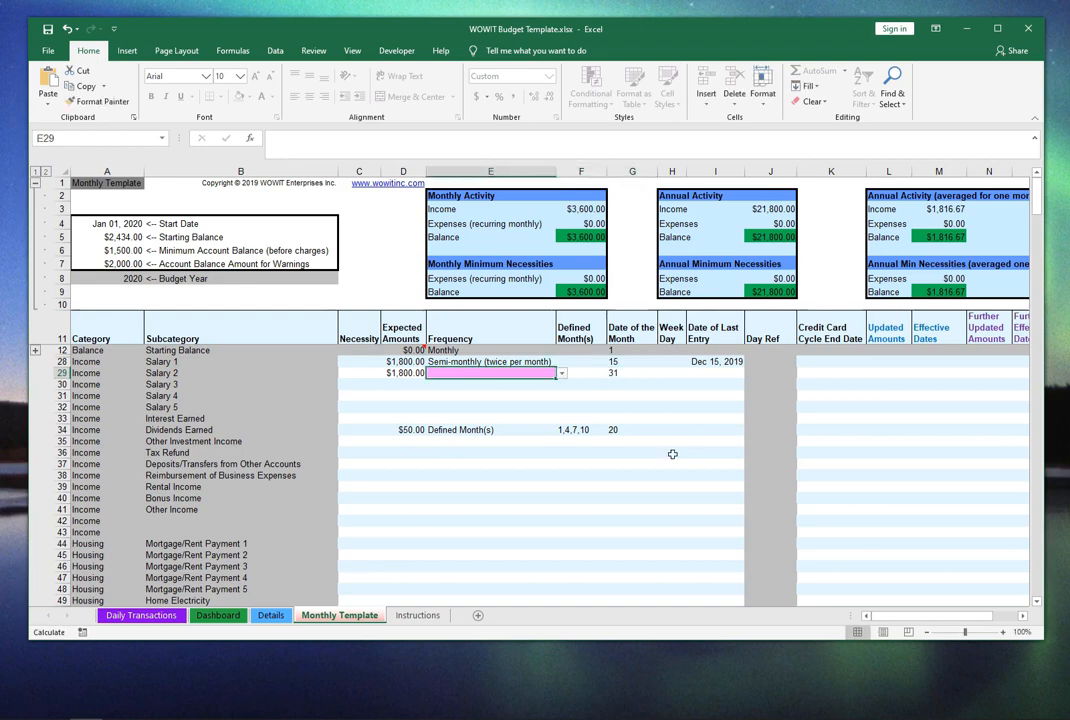
pyautogui.click(561, 373)
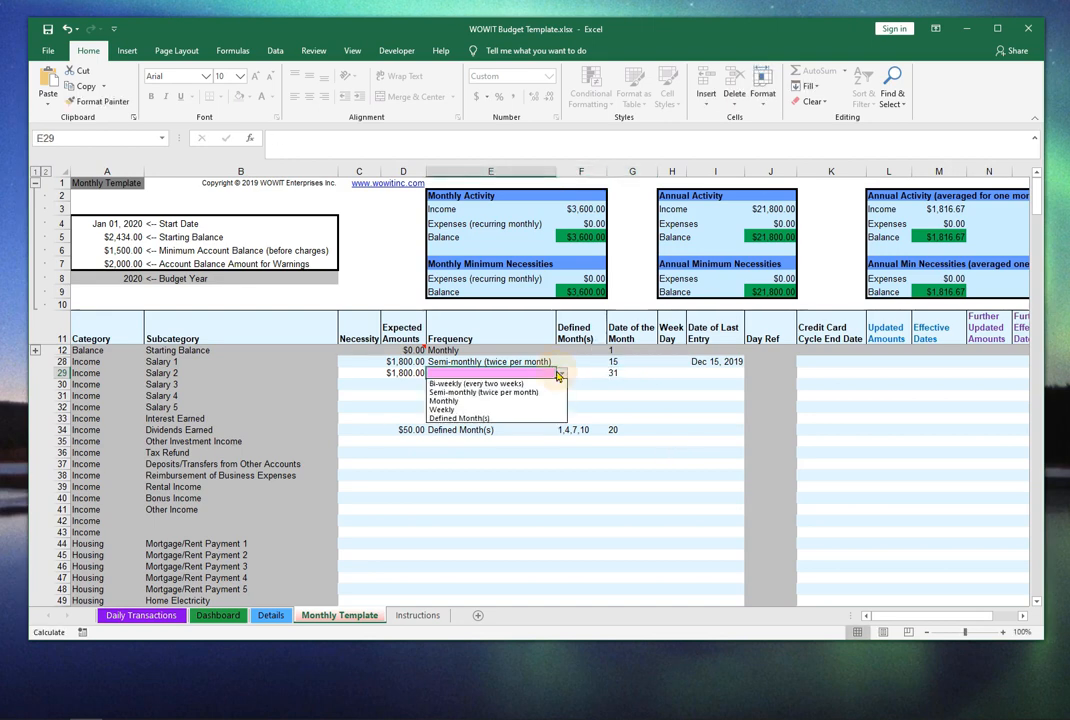
pyautogui.click(548, 393)
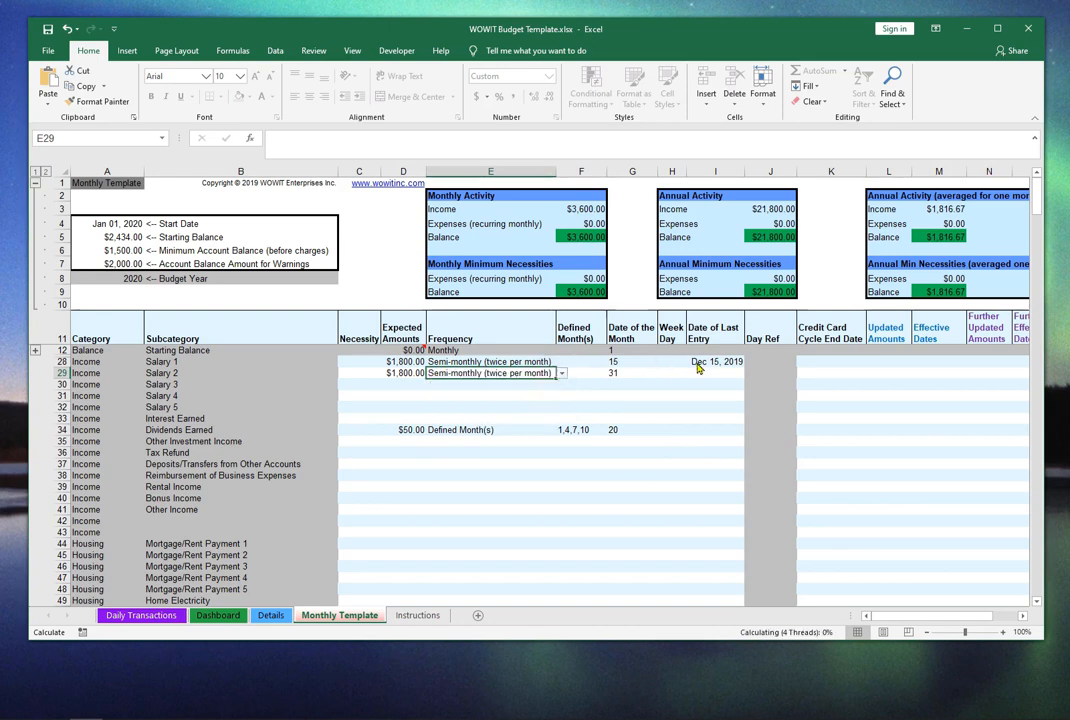
# Enter Dec 31, 2019 as the Date of Last Entry for Salary 2
pyautogui.click(714, 372)
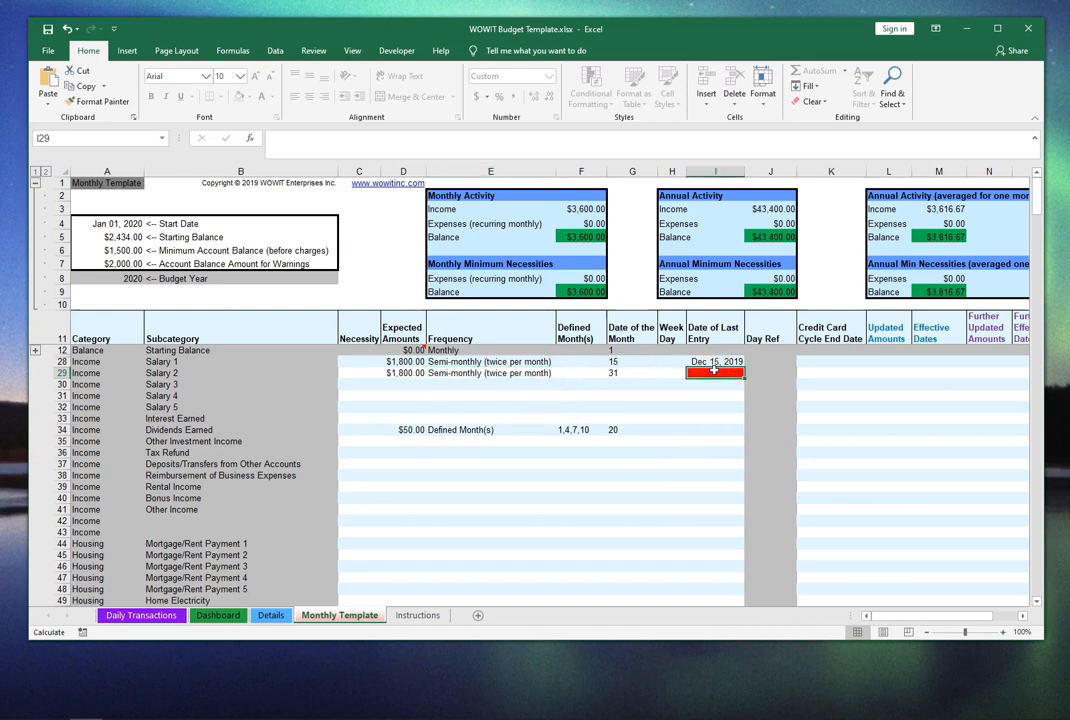
pyautogui.write('31dec')
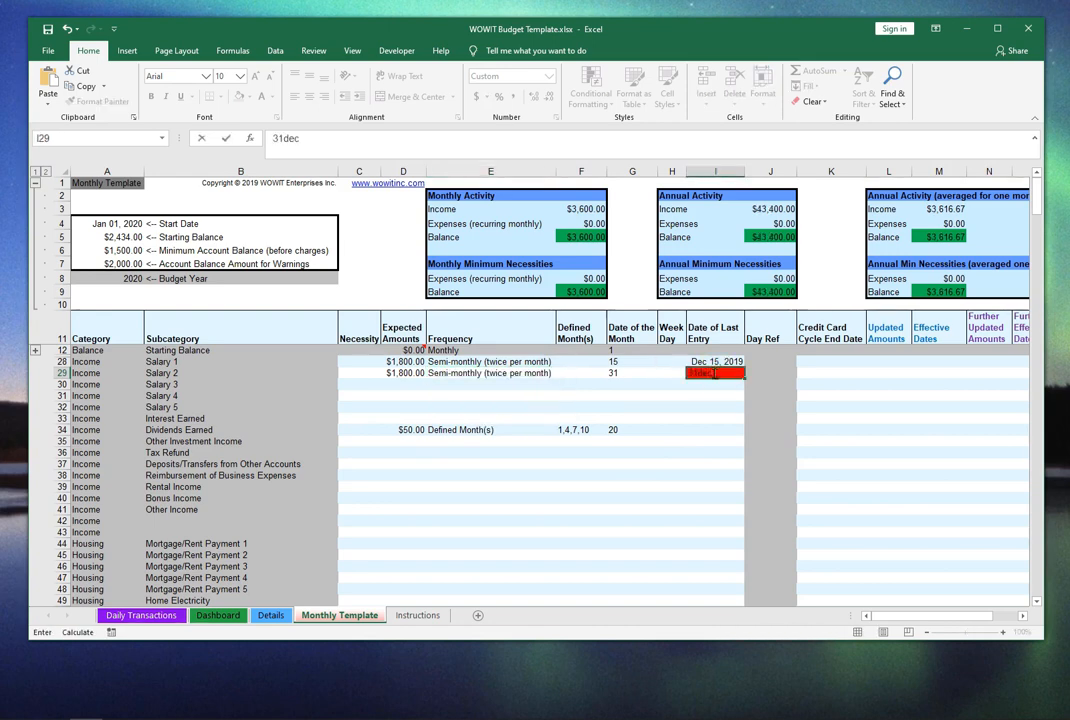
pyautogui.press('Return')
pyautogui.press('Up')
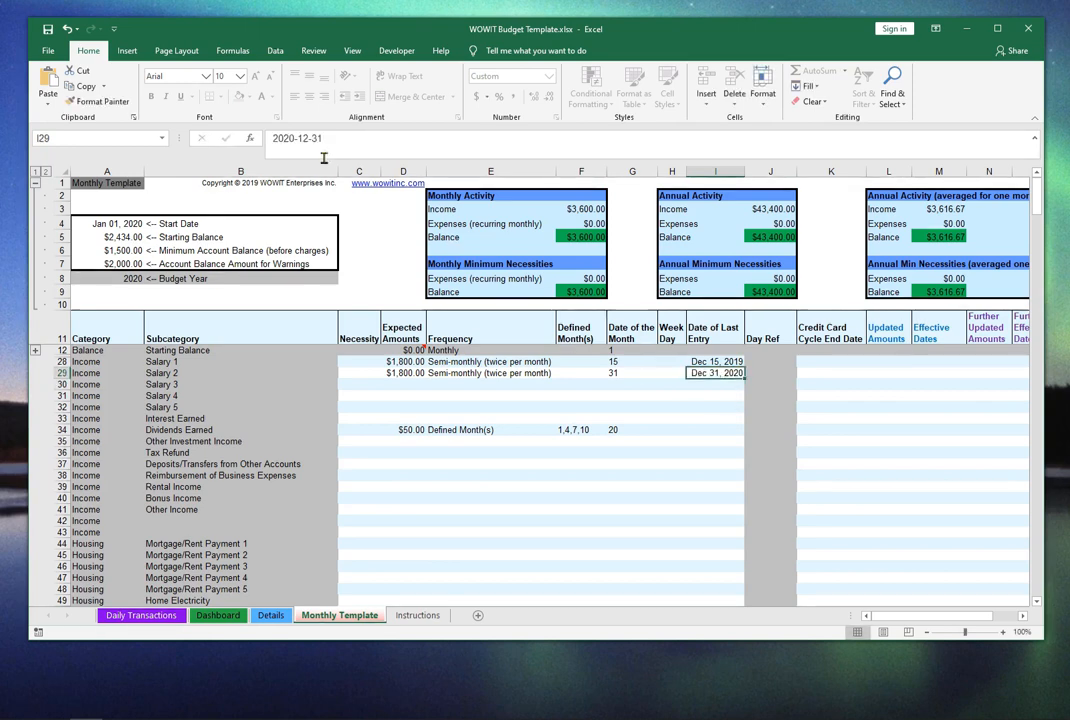
pyautogui.click(283, 140)
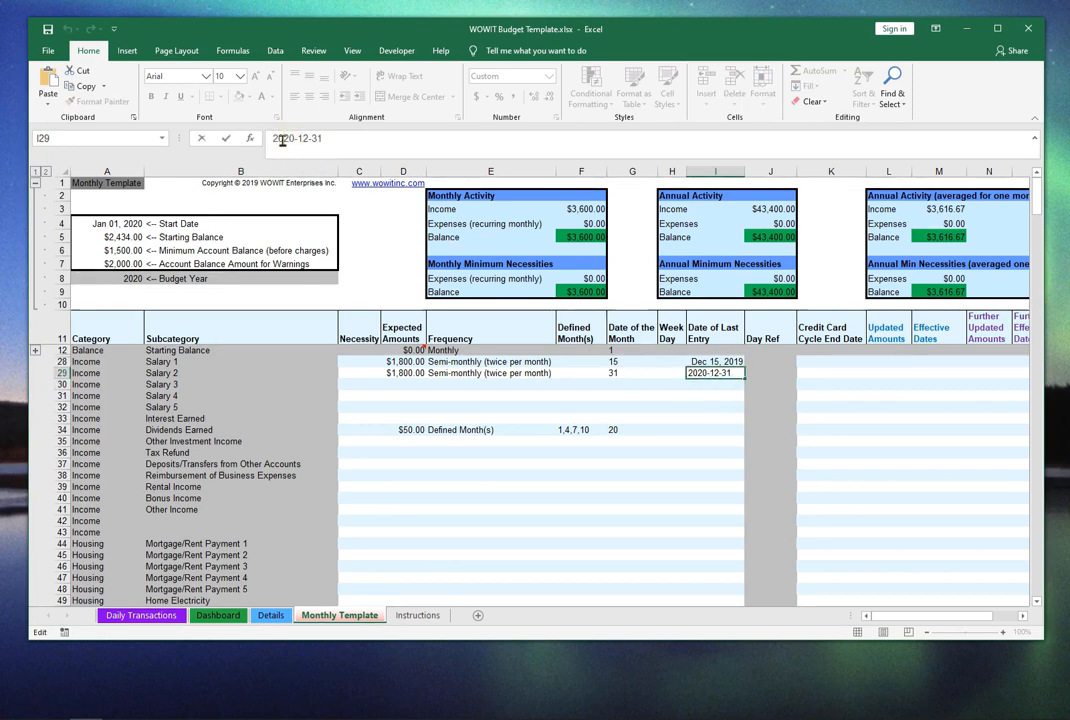
pyautogui.write('19')
pyautogui.press('Delete')
pyautogui.press('Delete')
pyautogui.press('Return')
pyautogui.press('Up')
pyautogui.press('Up')
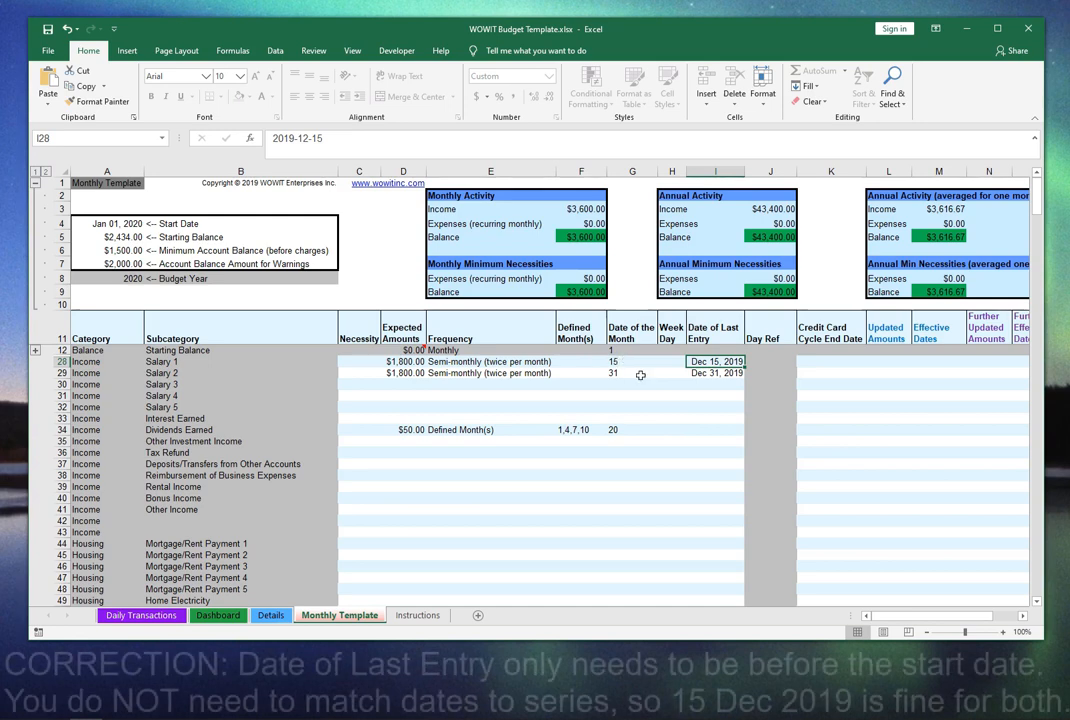
pyautogui.click(60, 361)
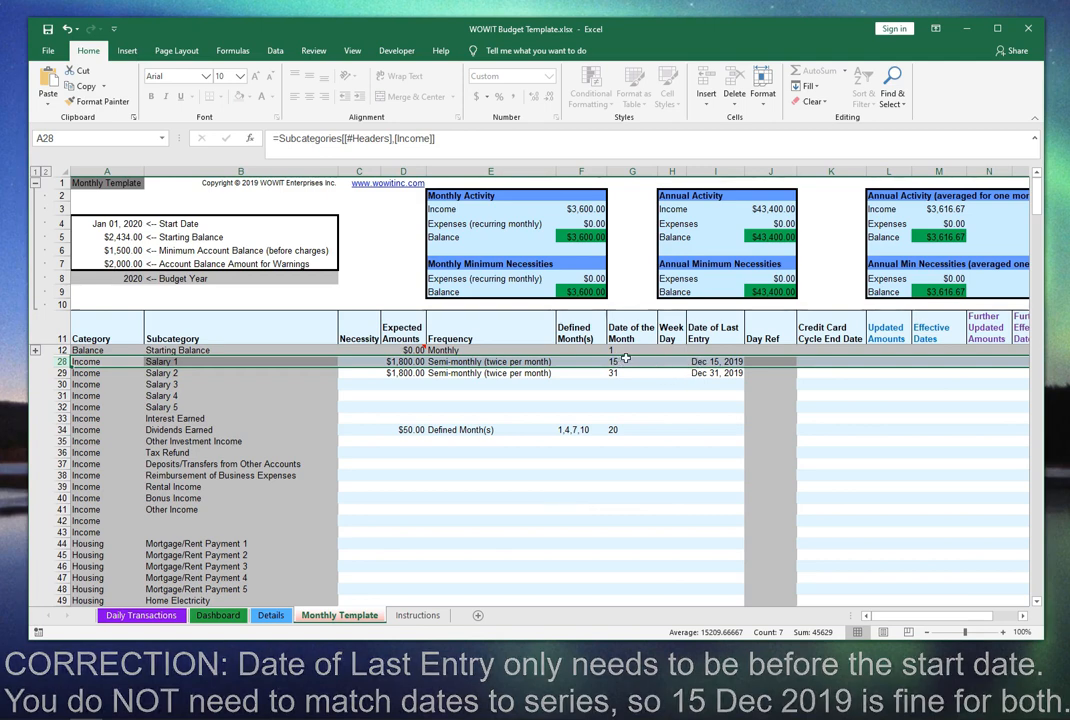
pyautogui.click(708, 362)
pyautogui.press('Down')
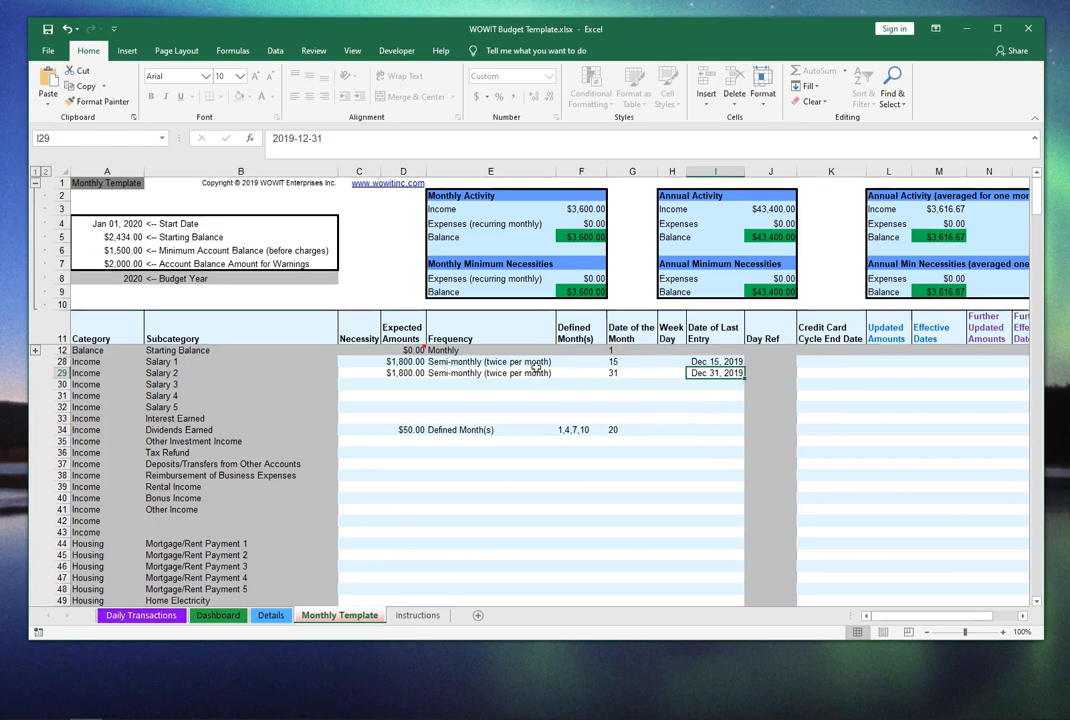
# Clear the frequencies and date entries of Salary 1 and Salary 2, along with the Salary 2 Expected Amount
pyautogui.moveTo(535, 368); pyautogui.dragTo(723, 367)
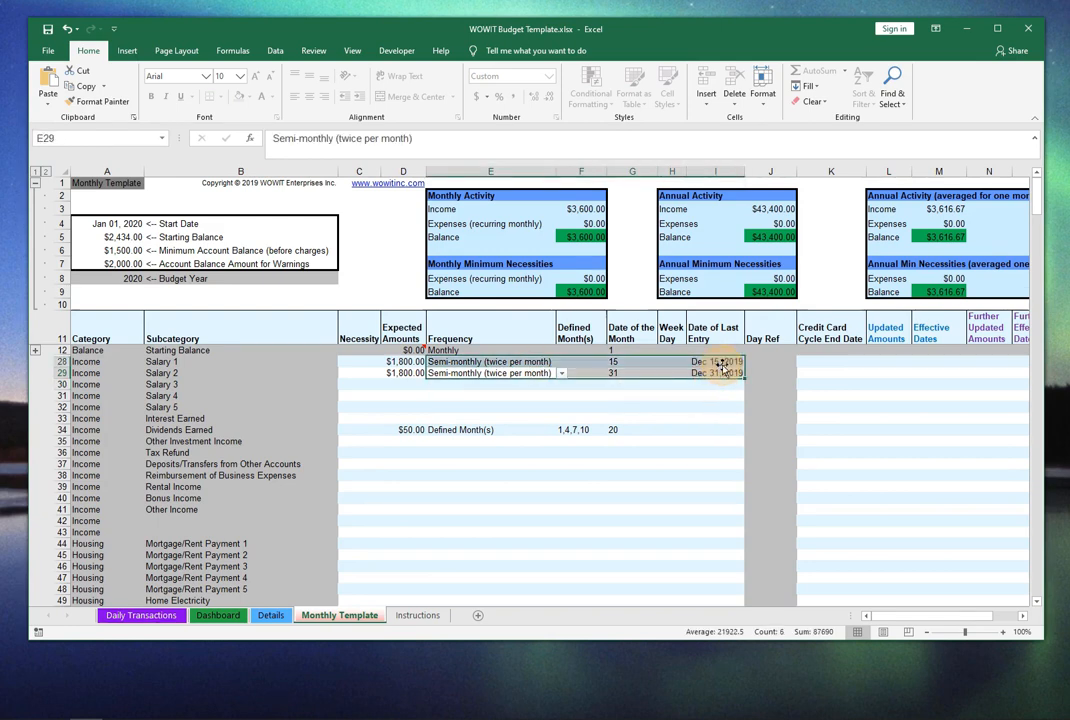
pyautogui.press('Delete')
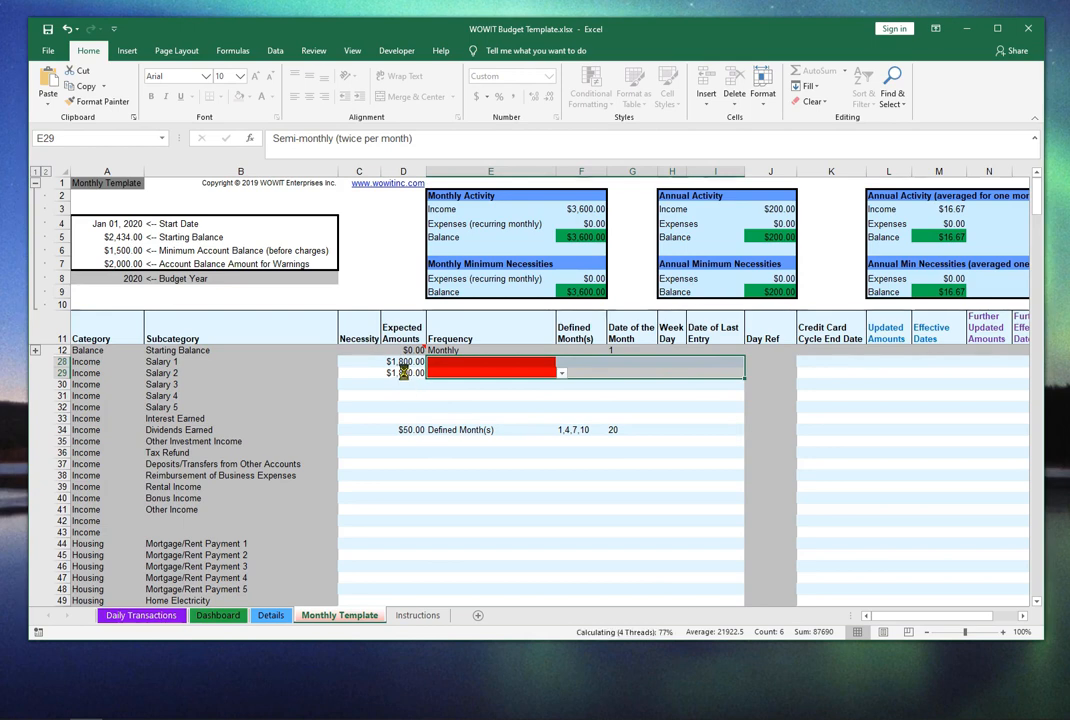
pyautogui.click(403, 372)
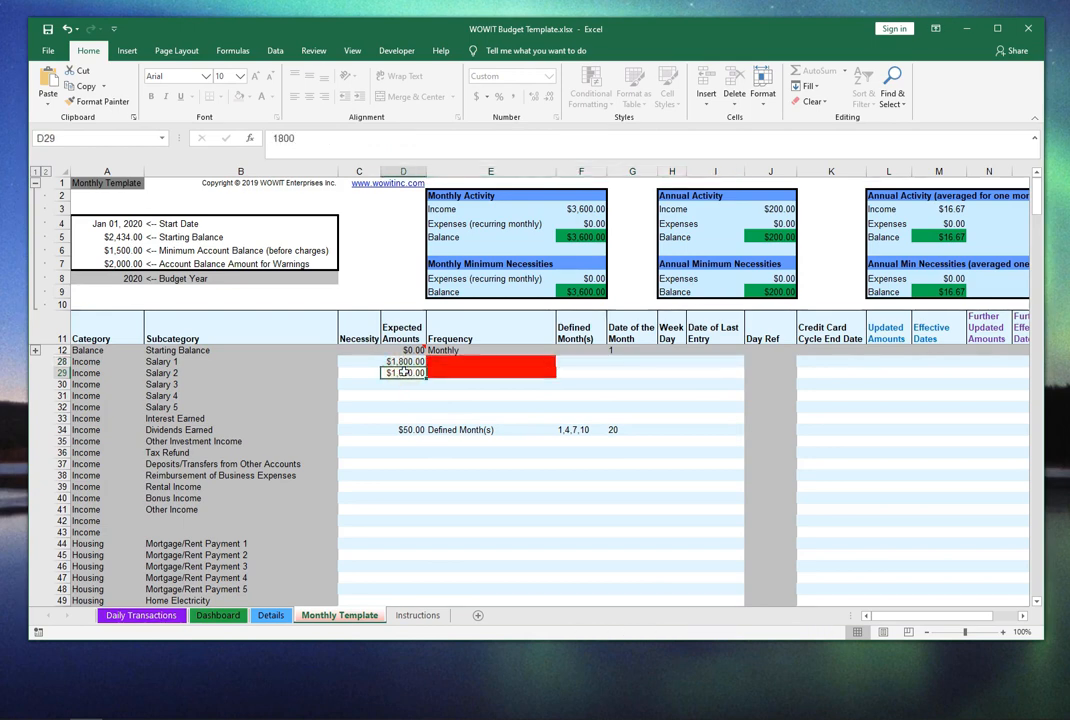
pyautogui.press('Delete')
# Set the Salary 1 Frequency to Bi-weekly (every two weeks)
pyautogui.click(530, 362)
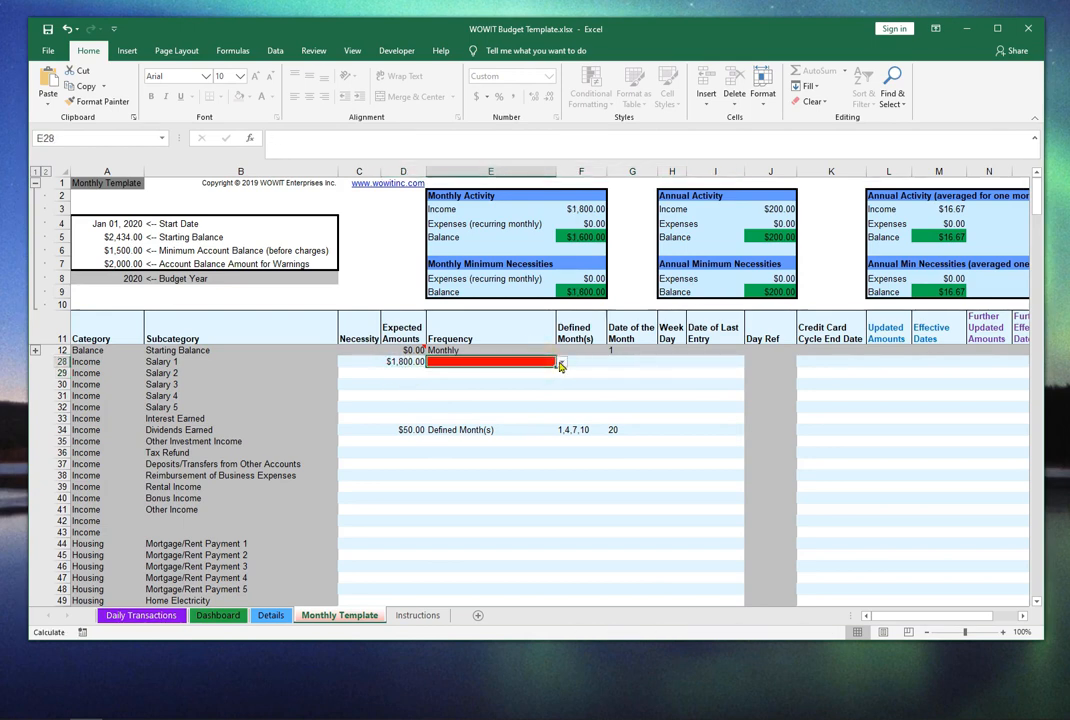
pyautogui.click(562, 364)
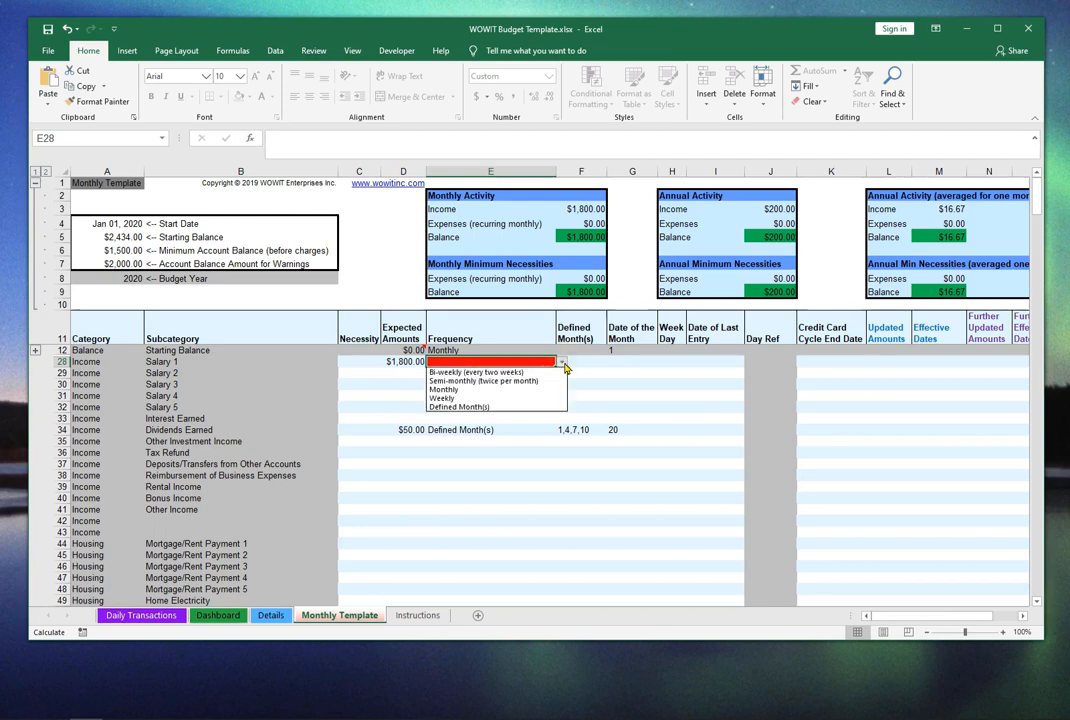
pyautogui.click(560, 372)
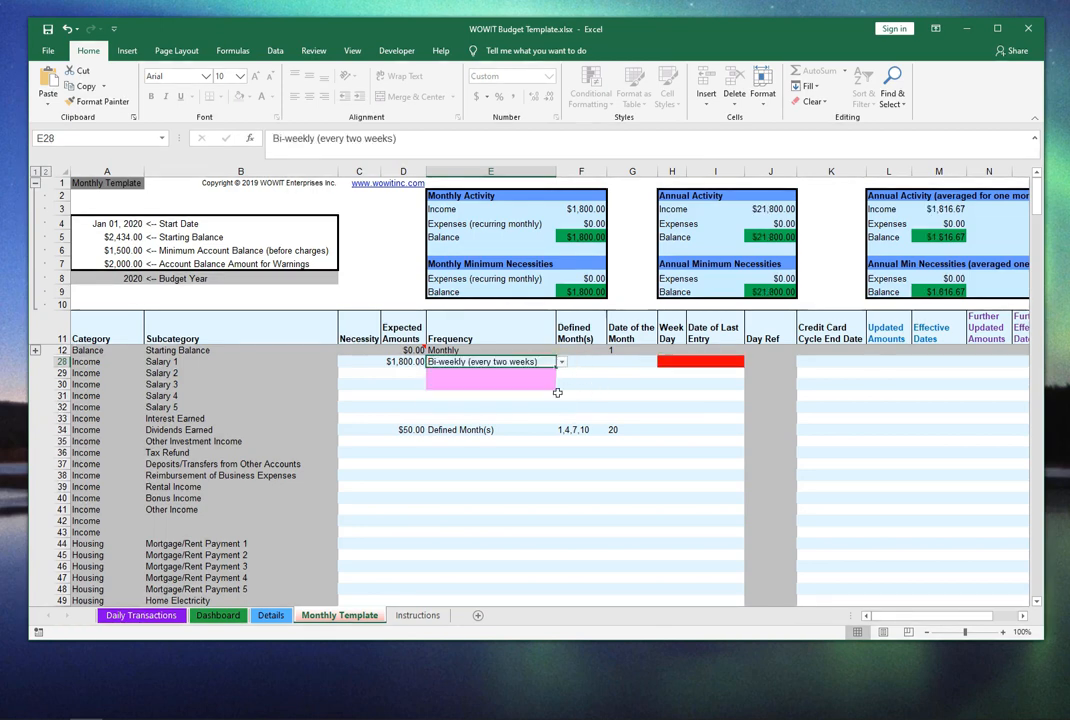
# Set the Week Day for Salary 1 to Fri
pyautogui.press('Right')
pyautogui.press('Right')
pyautogui.press('Right')
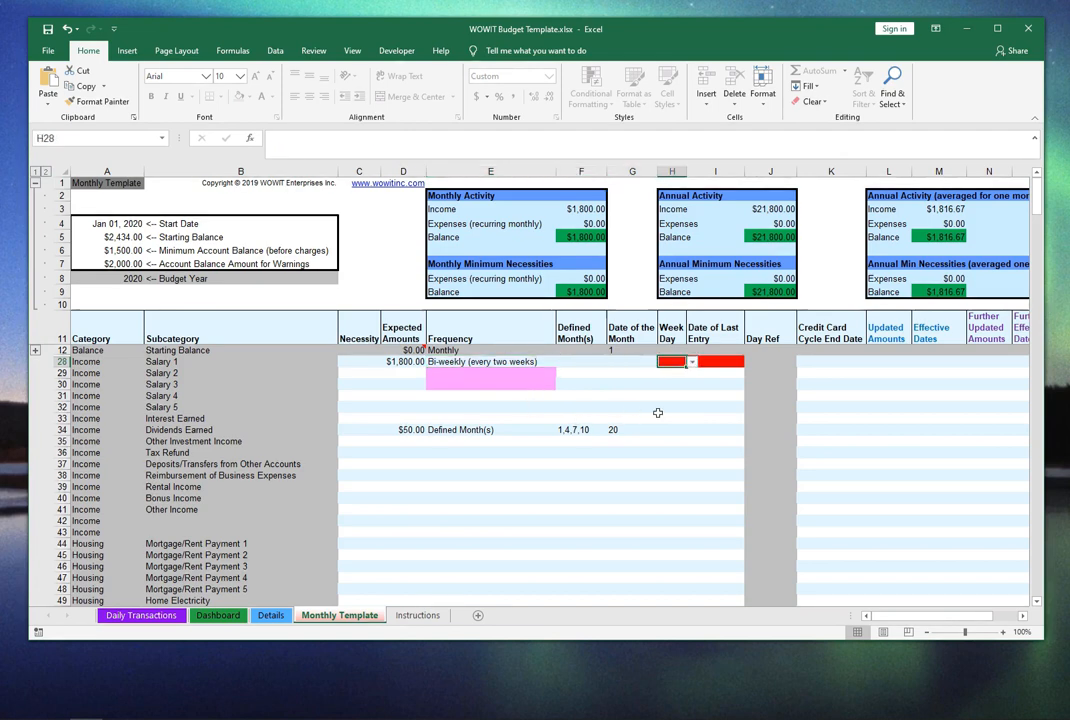
pyautogui.click(691, 362)
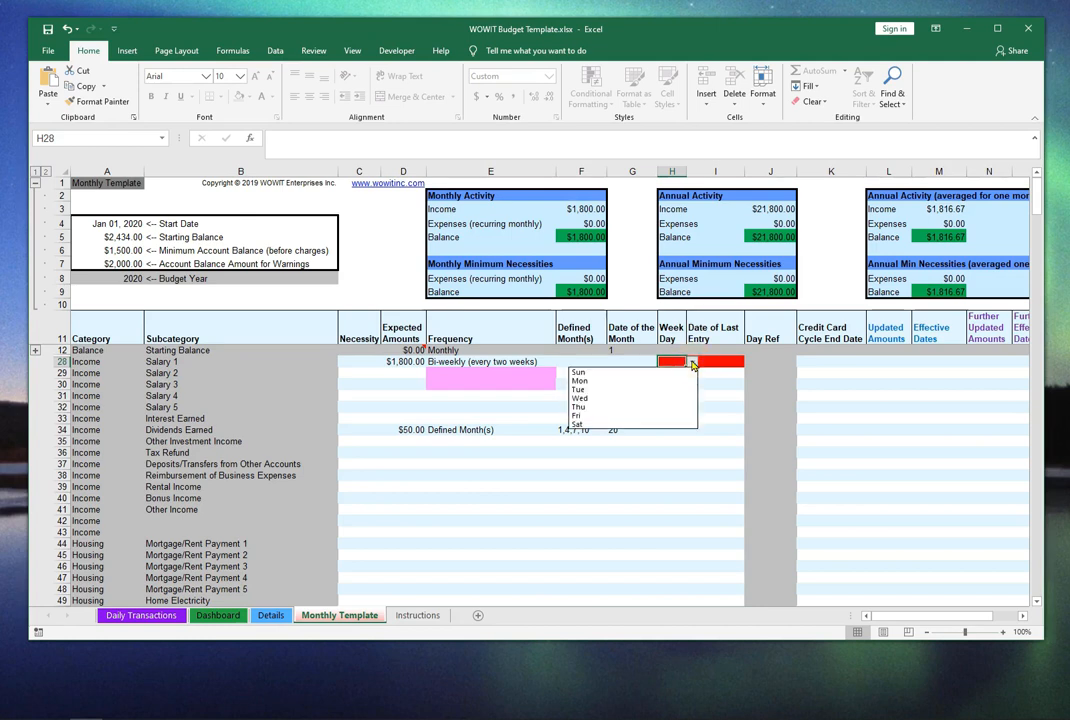
pyautogui.click(660, 416)
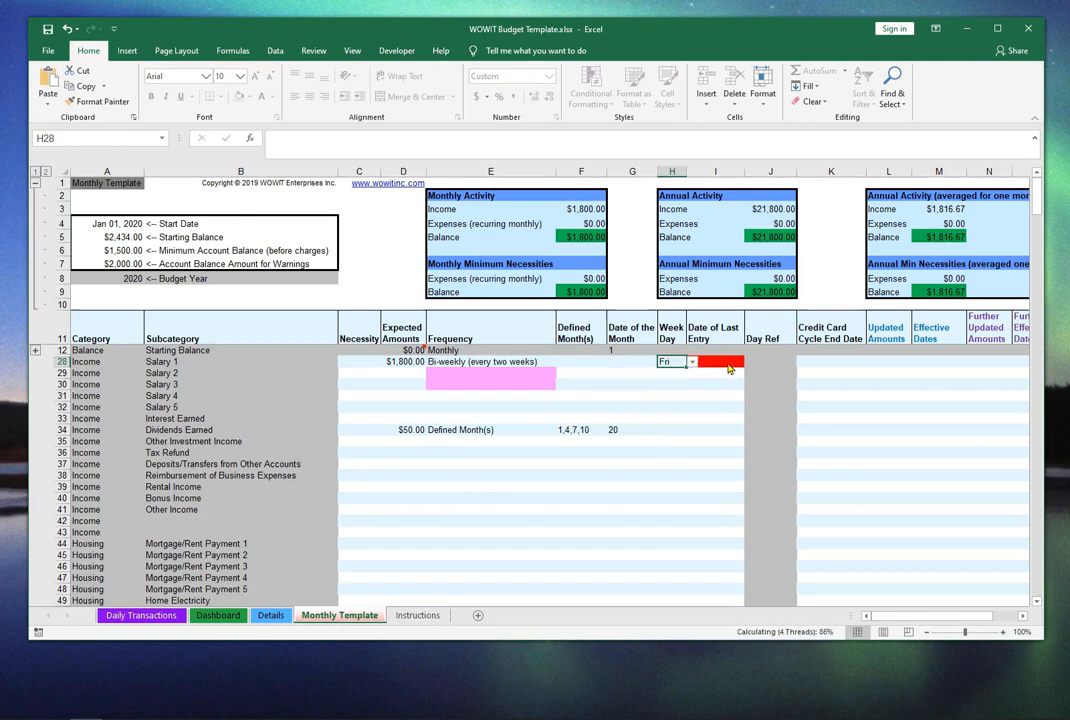
# Enter Dec 27, 2019 as the Date of Last Entry for Salary 1
pyautogui.click(716, 358)
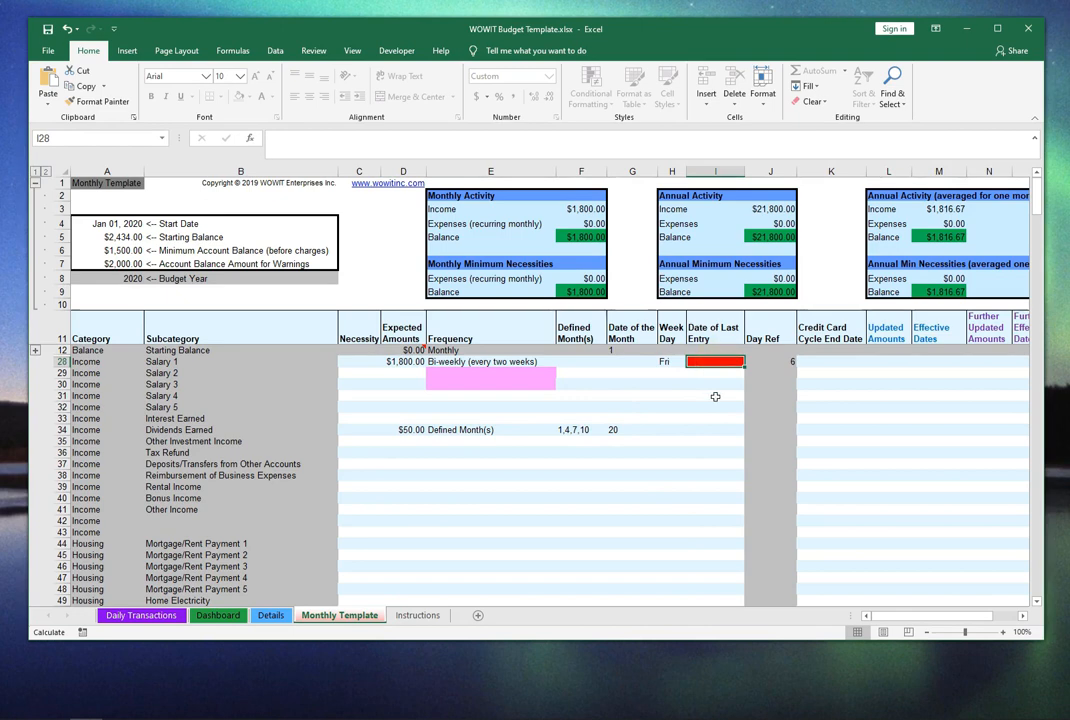
pyautogui.write('27dec')
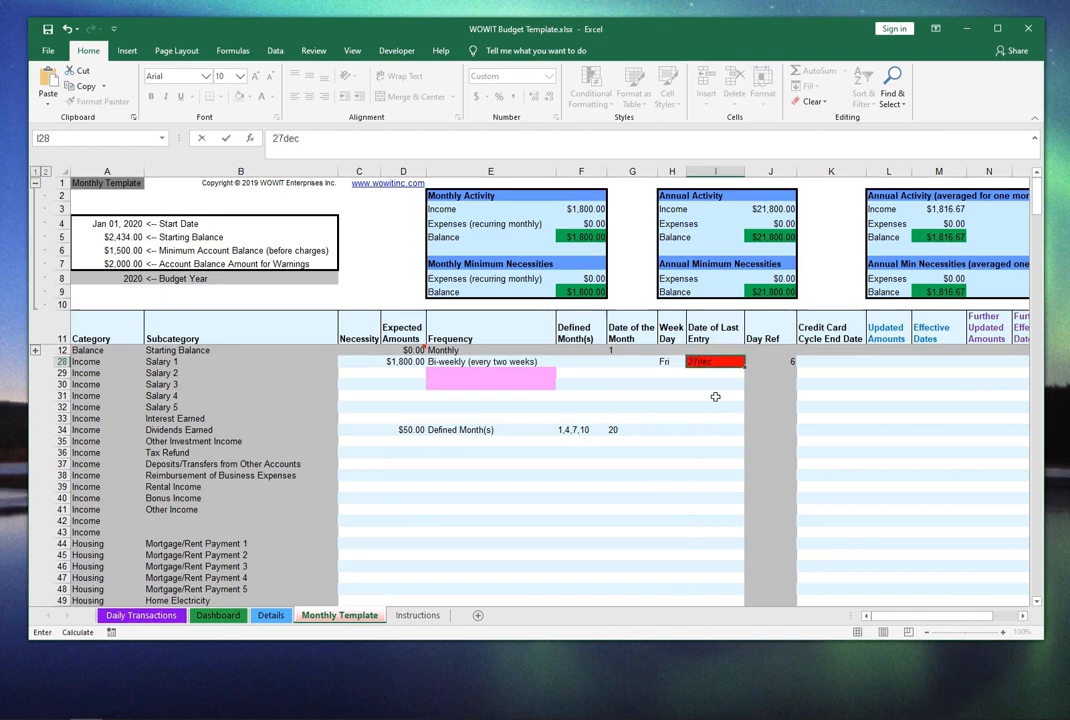
pyautogui.hotkey('ctrl', 'Return')
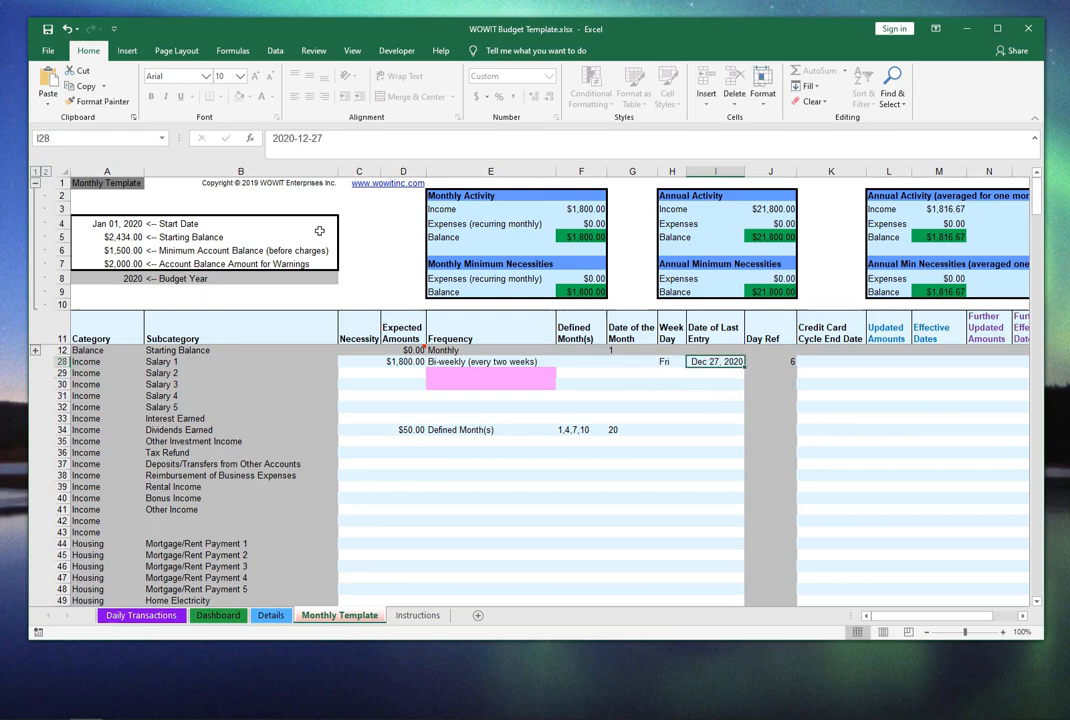
pyautogui.click(284, 143)
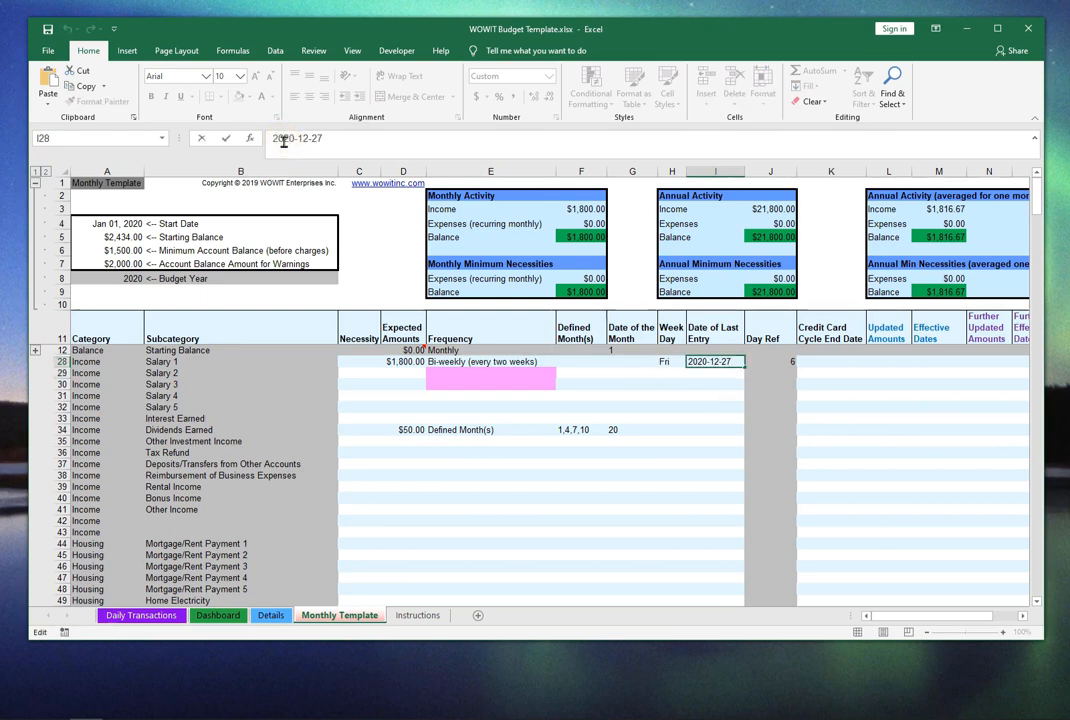
pyautogui.write('19')
pyautogui.press('Delete')
pyautogui.press('Delete')
pyautogui.press('Return')
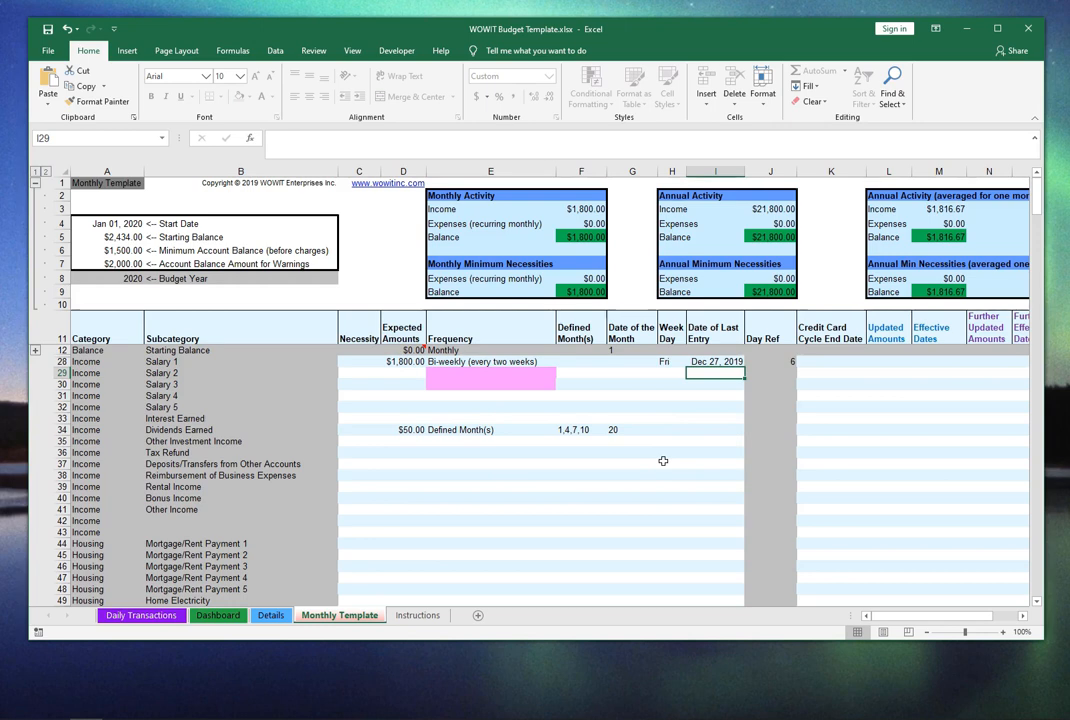
# Examine the highlighted Frequency cells of Salary 2 and Salary 3 below the bi-weekly Salary 1 entry
pyautogui.click(535, 362)
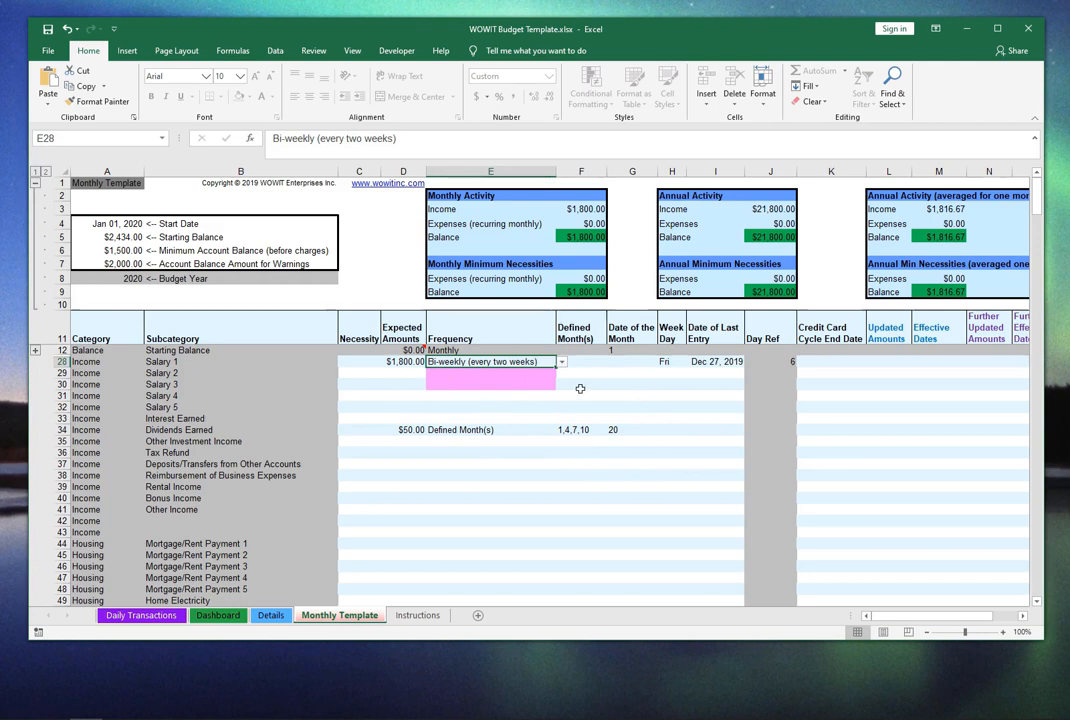
pyautogui.press('Down')
pyautogui.press('Down')
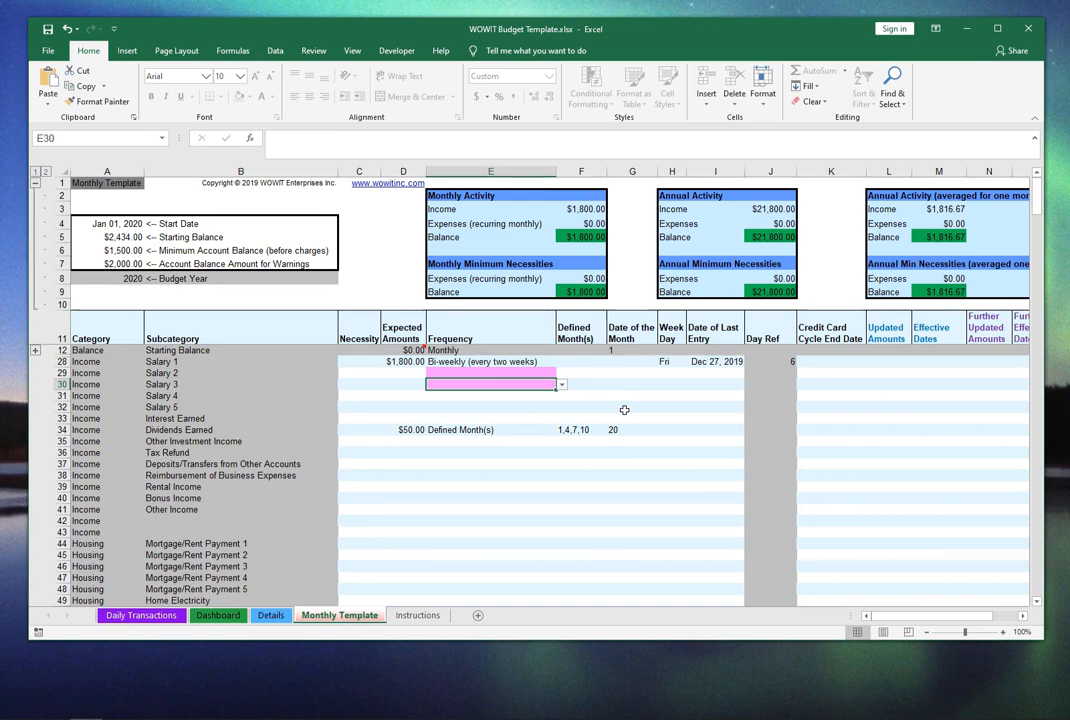
pyautogui.press('Up')
pyautogui.press('Up')
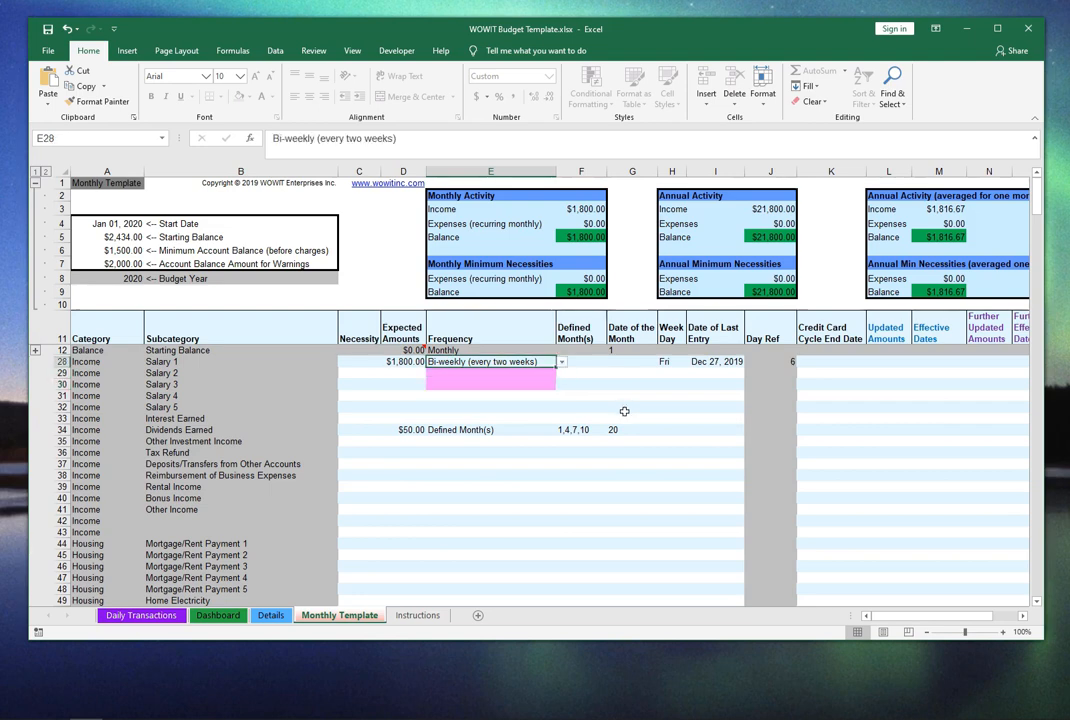
pyautogui.press('Down')
pyautogui.press('Down')
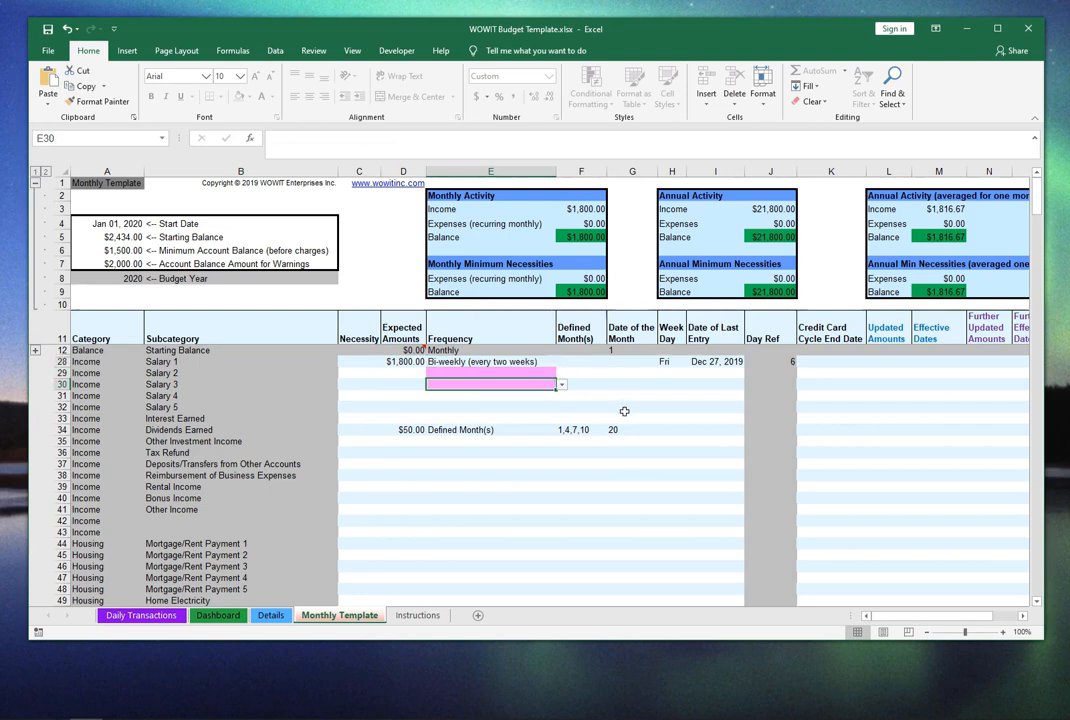
pyautogui.press('Up')
pyautogui.press('Up')
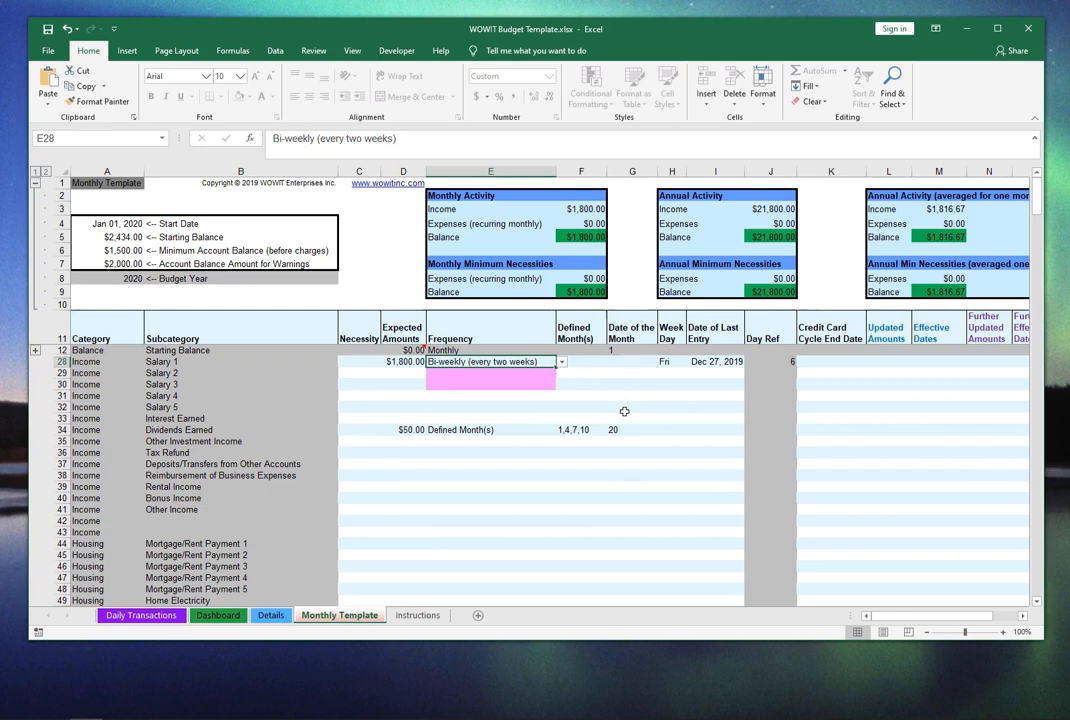
pyautogui.press('Down')
pyautogui.press('Down')
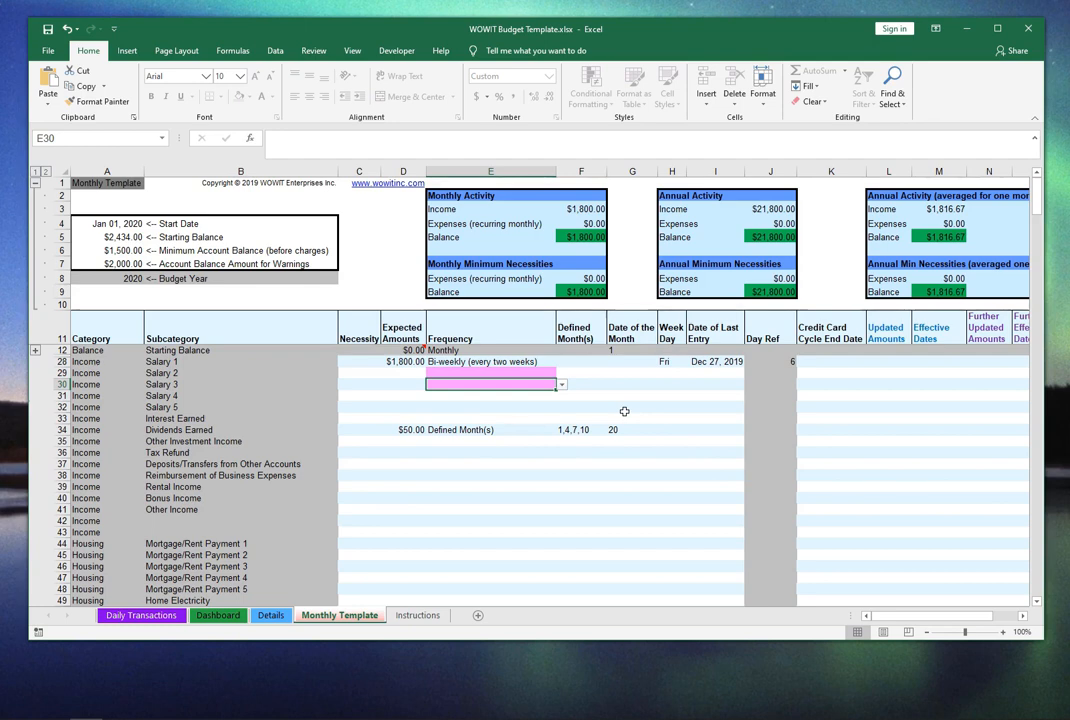
# Enter 1800 as the Expected Amount for both Salary 2 and Salary 3
pyautogui.press('Up')
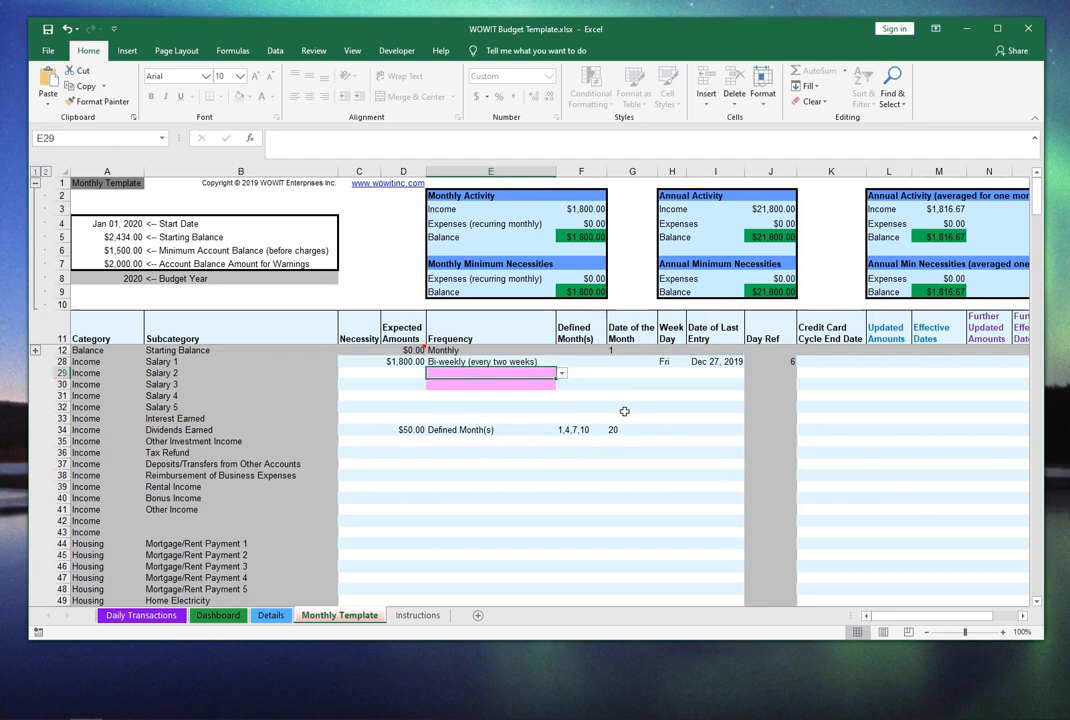
pyautogui.press('Left')
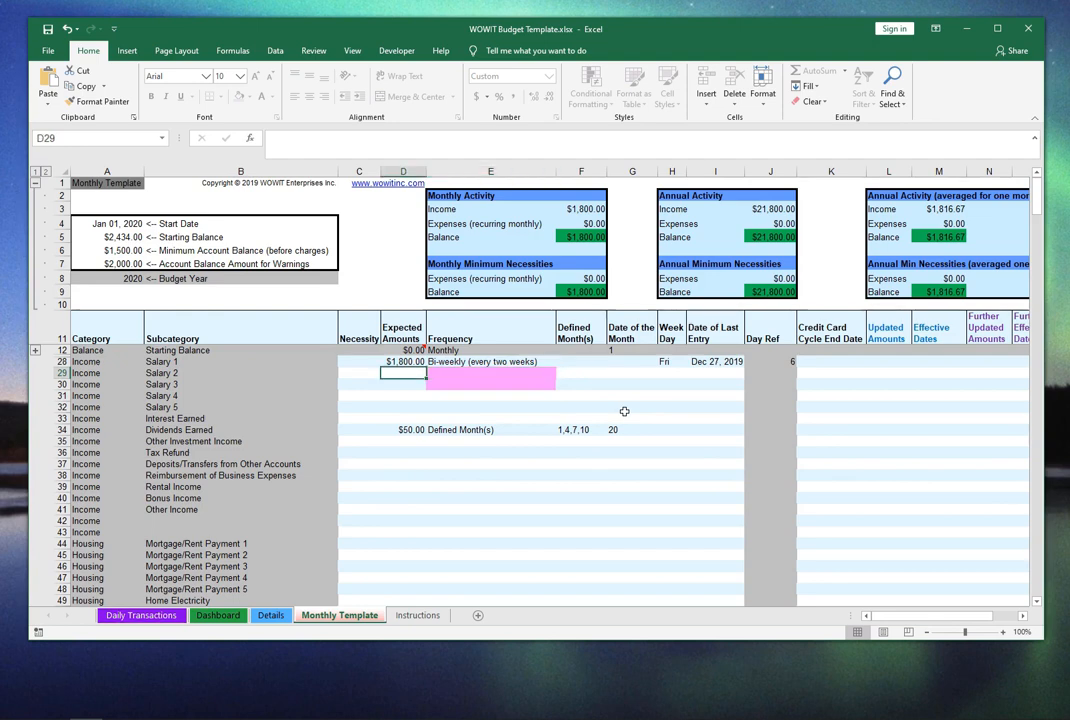
pyautogui.write('1800')
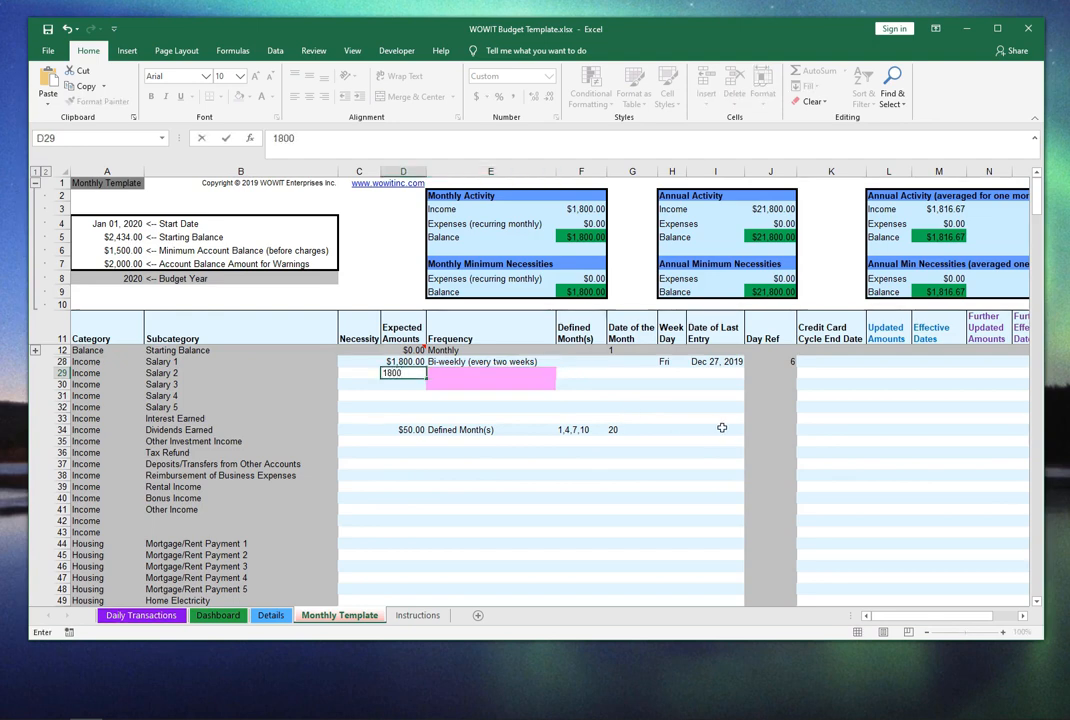
pyautogui.press('Return')
pyautogui.write('1800')
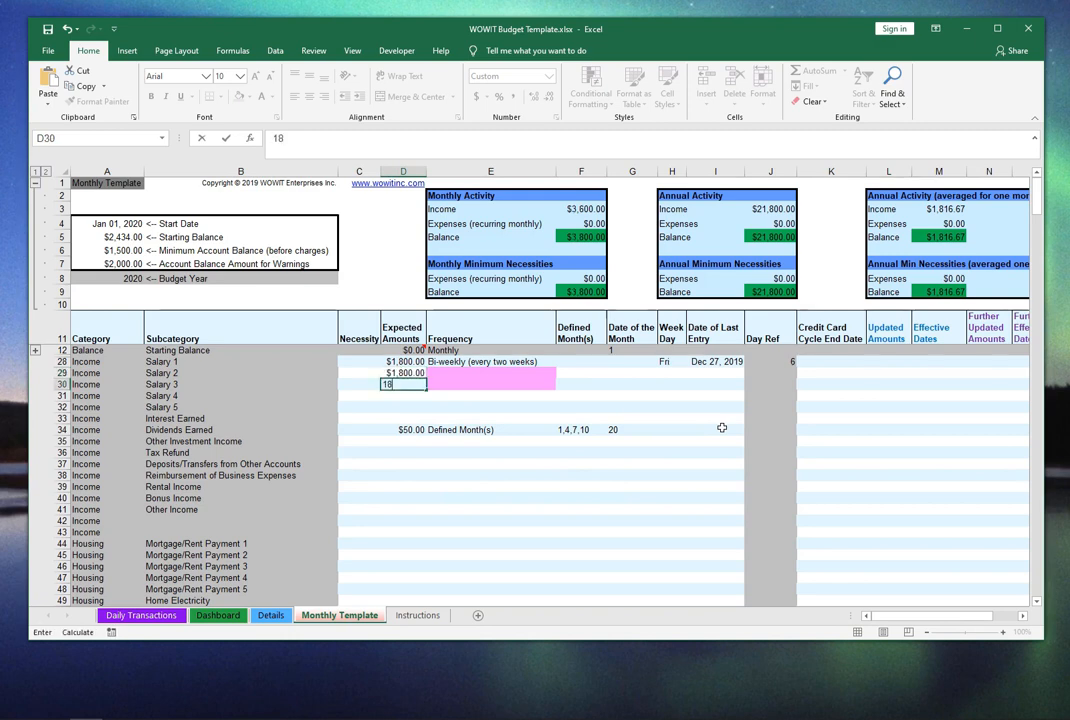
# Set the Frequency of Salary 3 and Salary 2 to Bi-weekly (every two weeks)
pyautogui.click(555, 386)
pyautogui.click(561, 385)
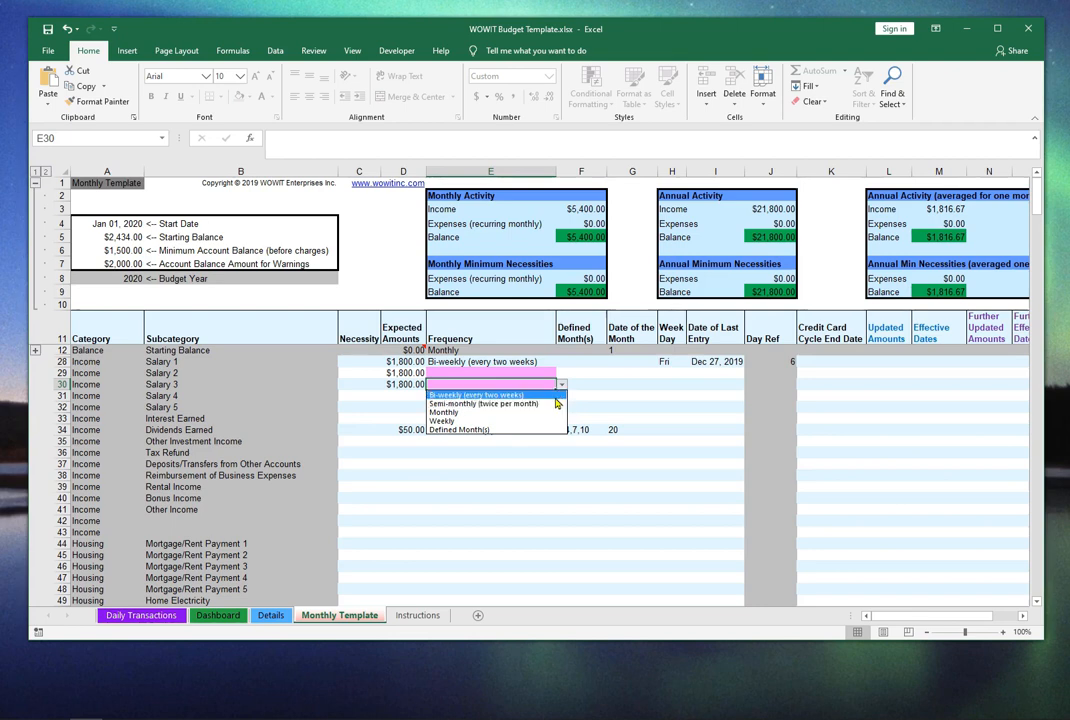
pyautogui.click(554, 395)
pyautogui.click(548, 375)
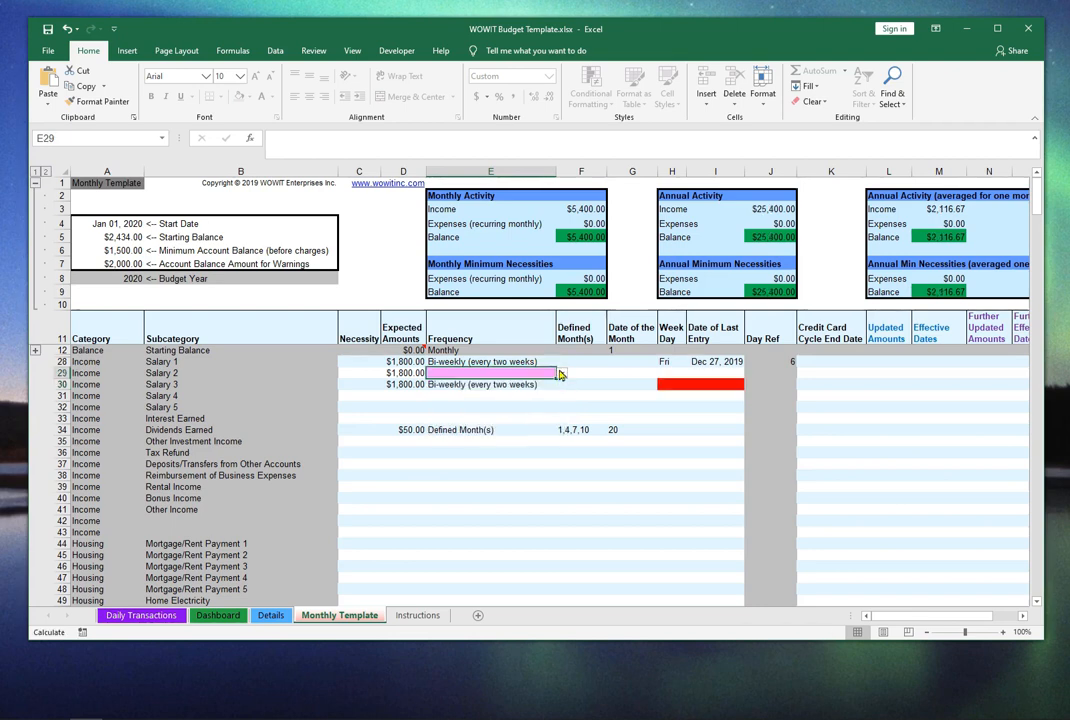
pyautogui.click(561, 373)
pyautogui.click(552, 384)
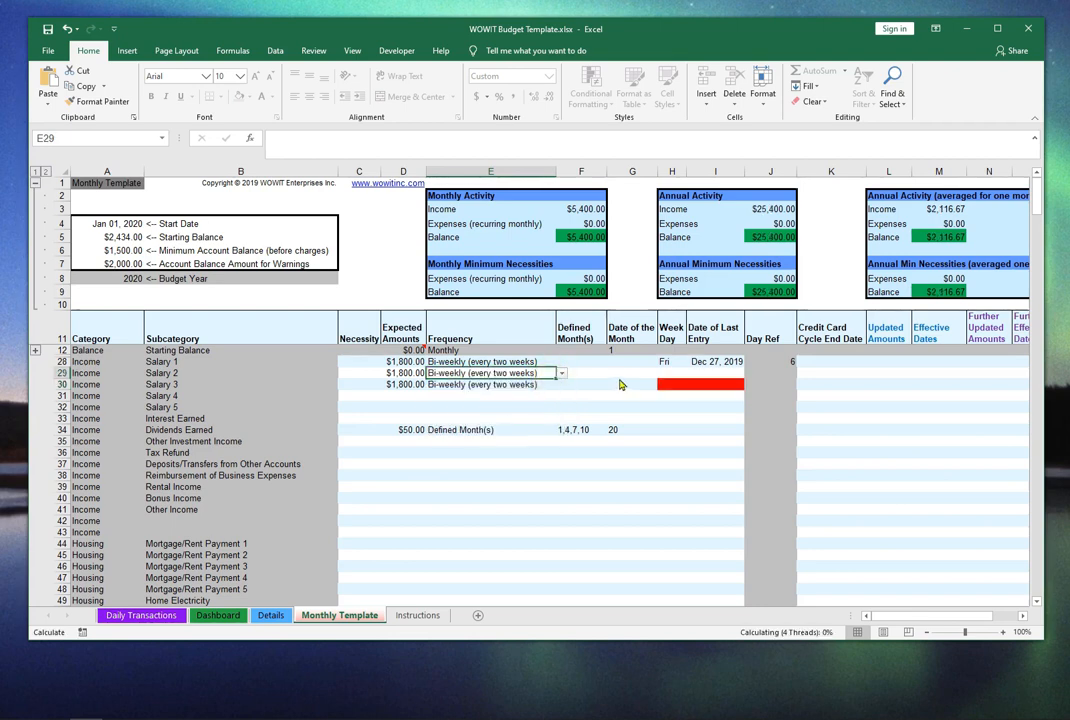
# Set the Week Day to Fri for Salary 2 and Salary 3
pyautogui.click(678, 374)
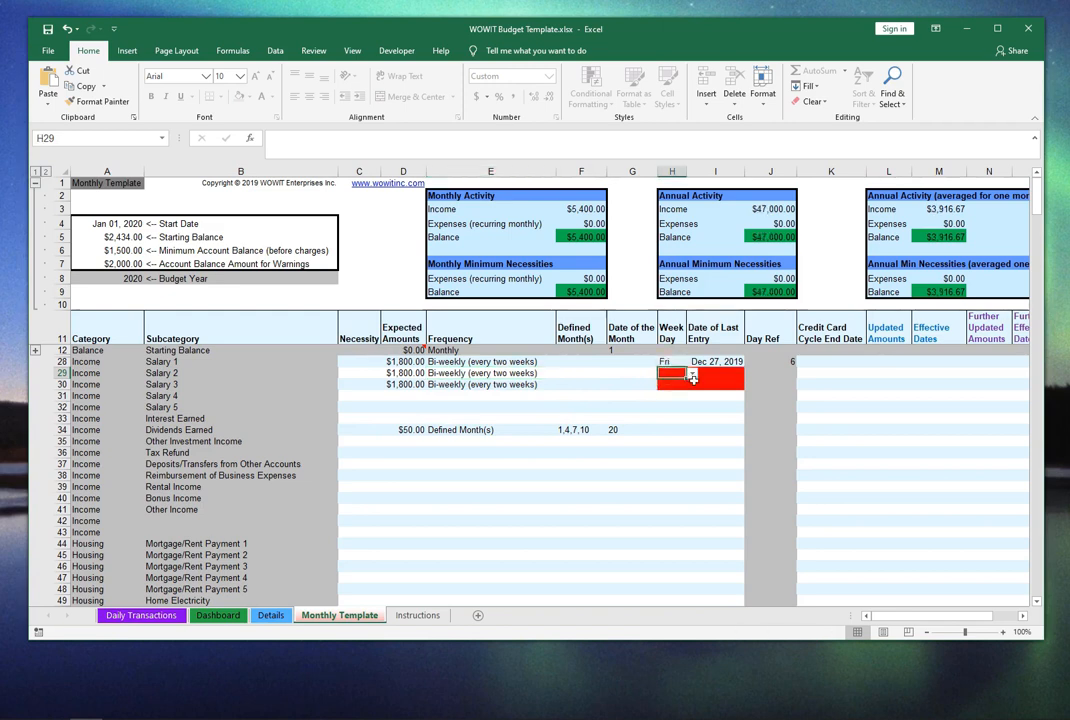
pyautogui.click(691, 381)
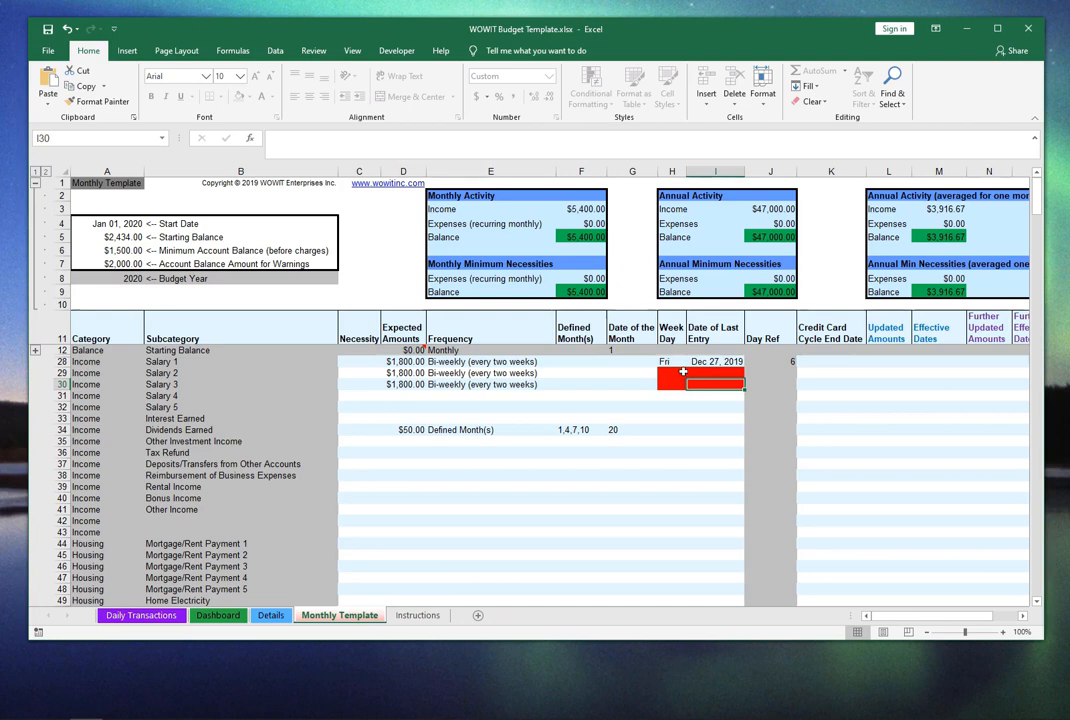
pyautogui.click(680, 373)
pyautogui.click(691, 375)
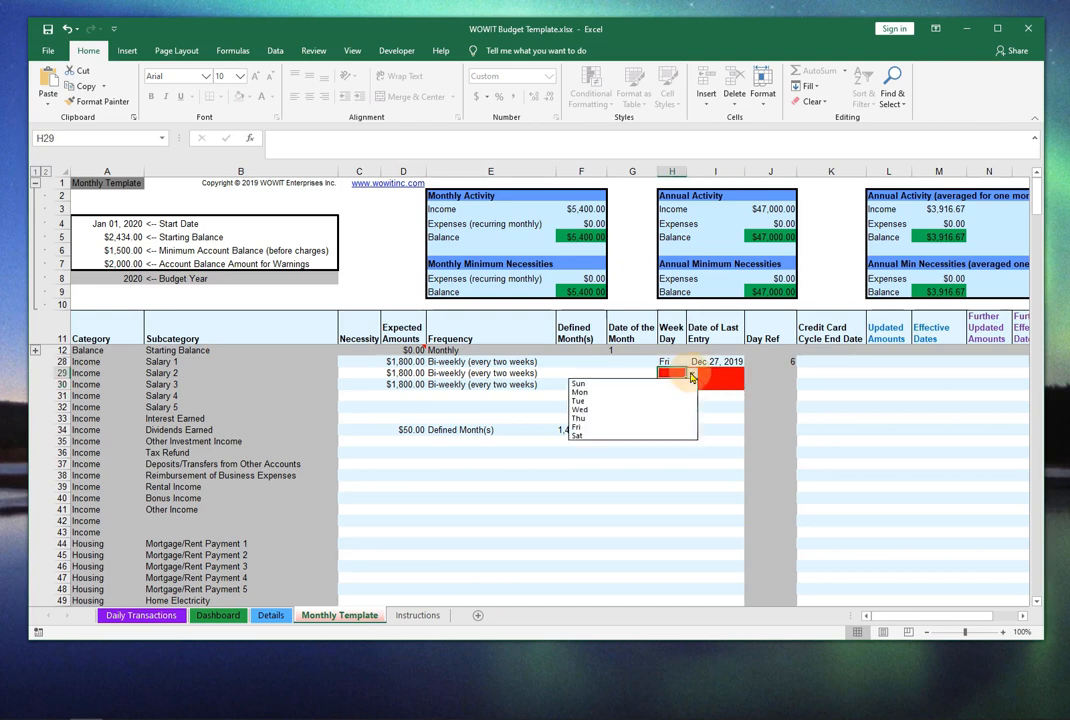
pyautogui.click(671, 428)
pyautogui.click(678, 384)
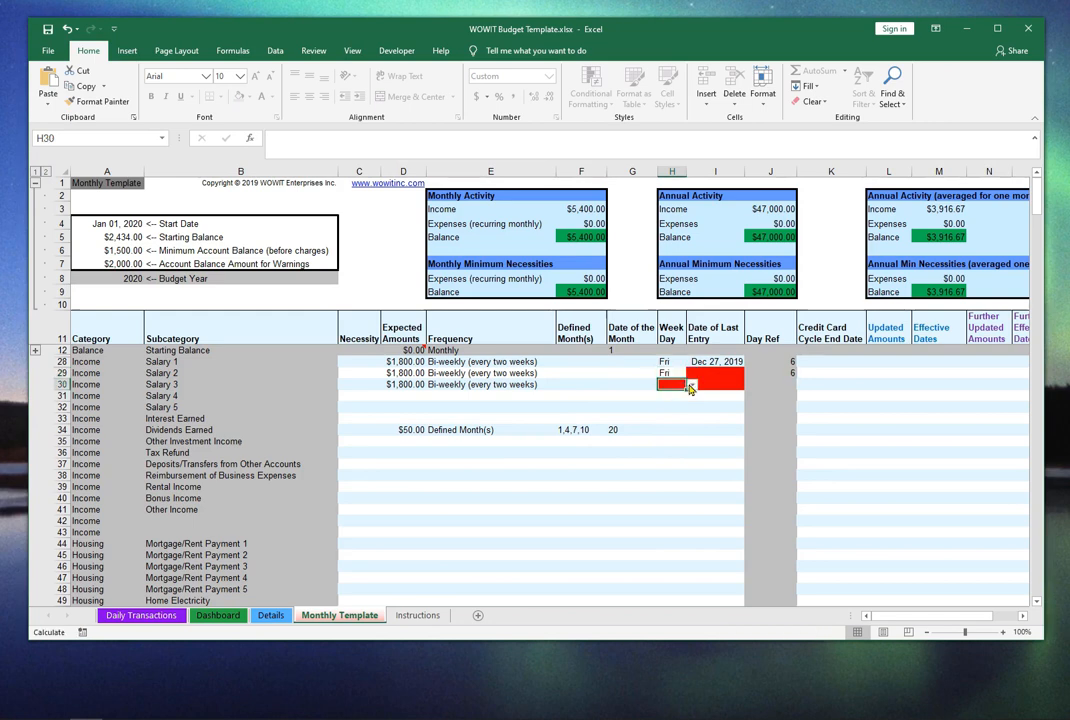
# Enter Dec 27 as the Date of Last Entry for Salary 2 and Salary 3, and correct the Salary 2 year to 2019
pyautogui.write('27dec')
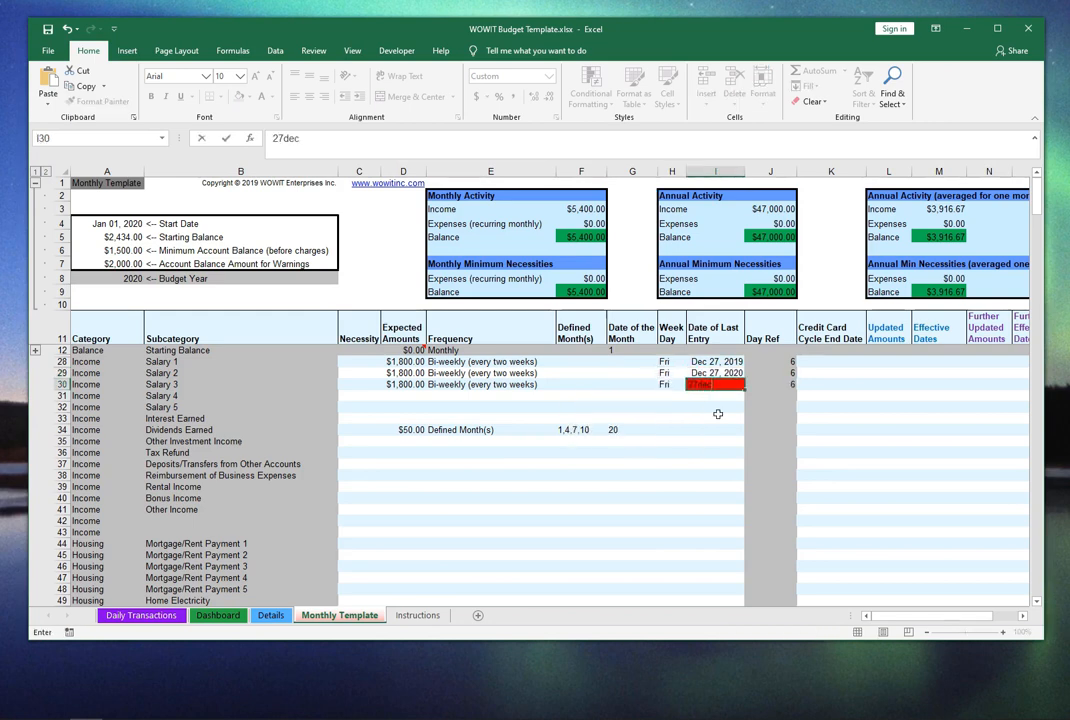
pyautogui.press('Return')
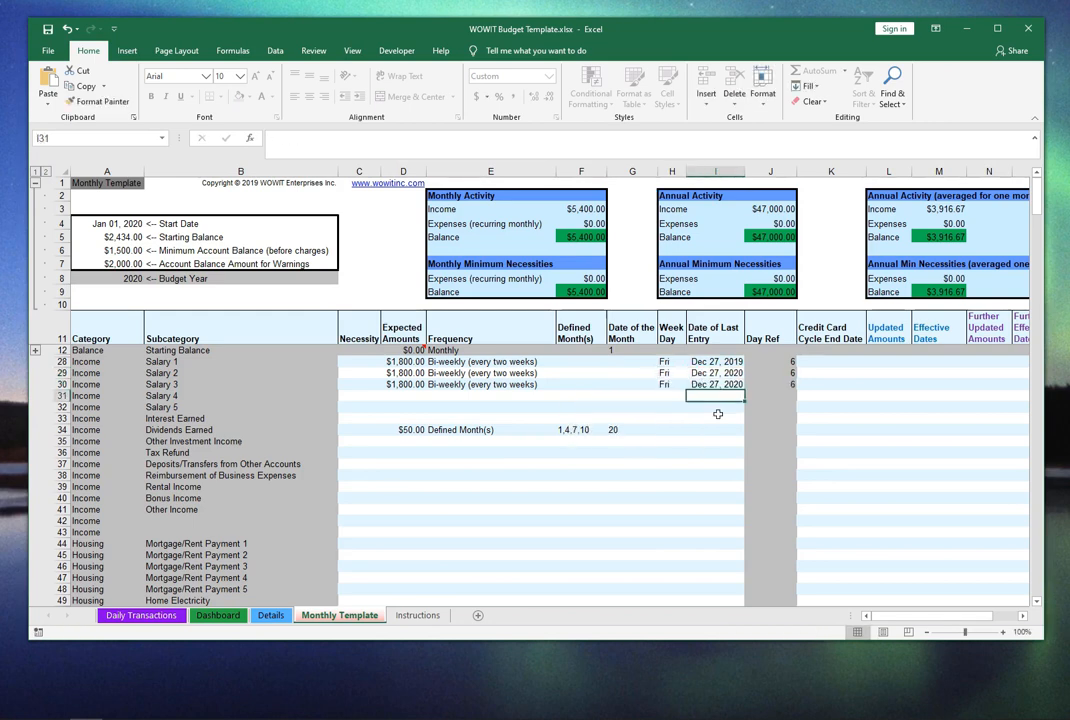
pyautogui.press('Up')
pyautogui.press('Up')
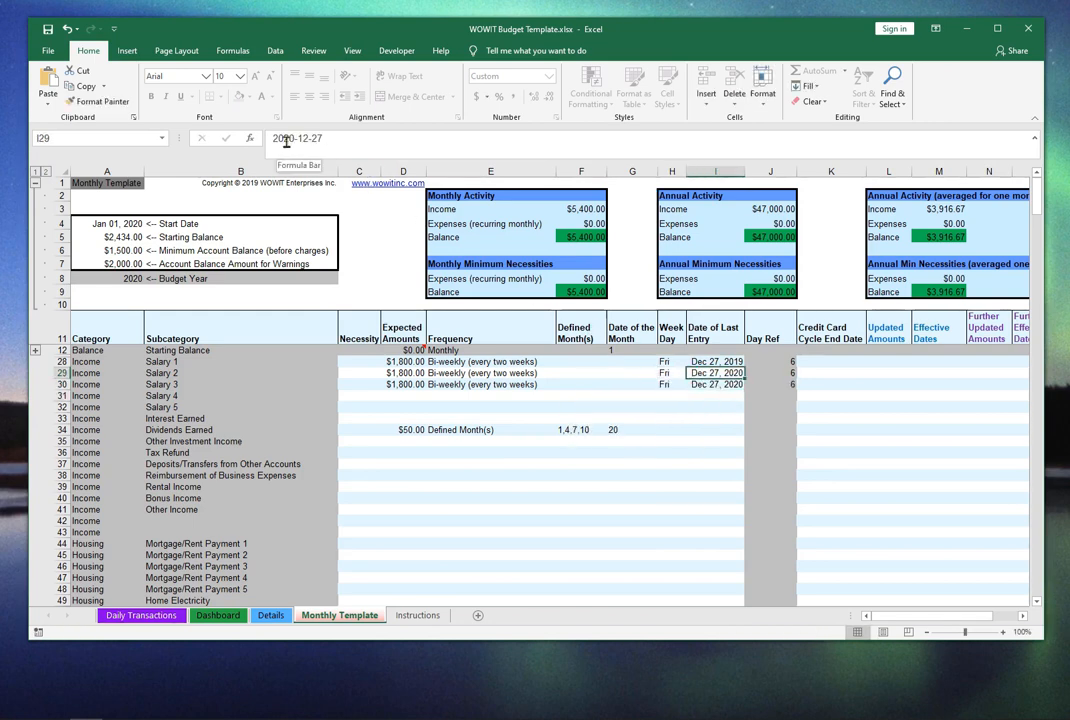
pyautogui.click(284, 138)
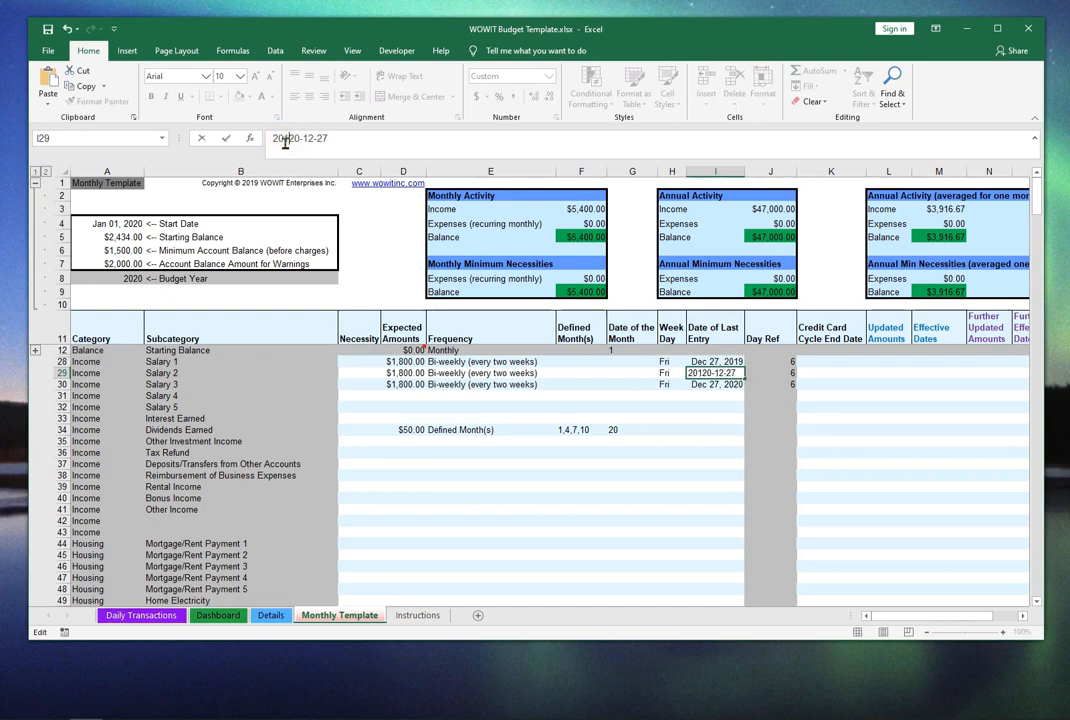
pyautogui.write('19')
pyautogui.press('Delete')
pyautogui.press('Delete')
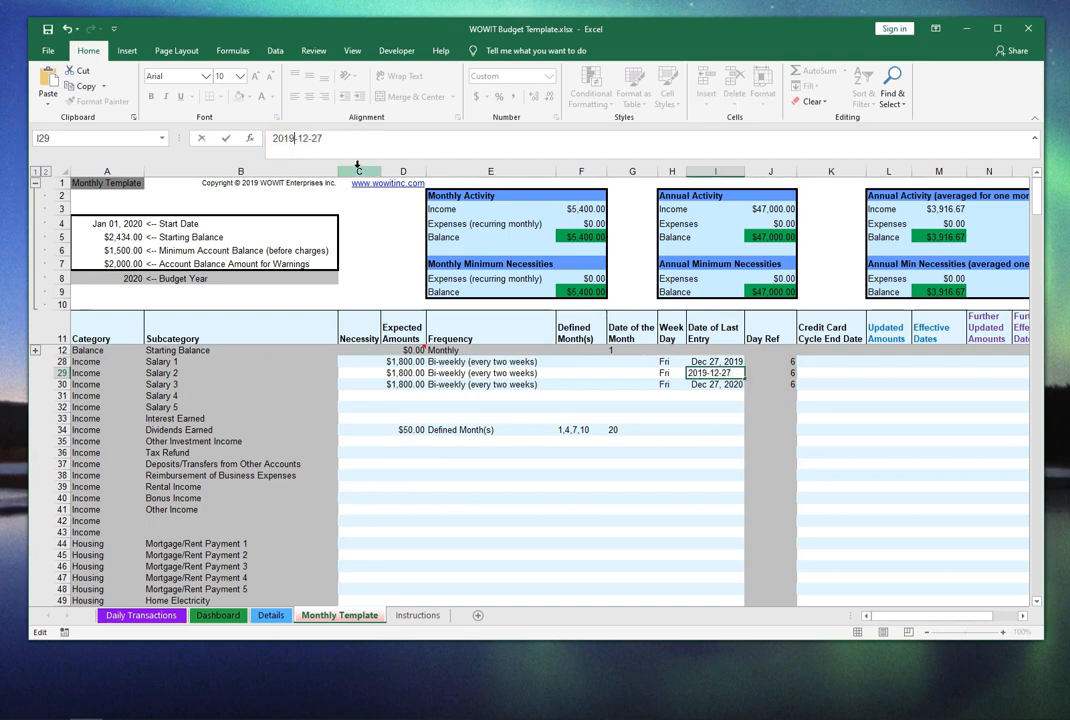
pyautogui.press('Return')
# Correct the year in the Salary 3 Date of Last Entry to 2019
pyautogui.click(284, 138)
pyautogui.write('19')
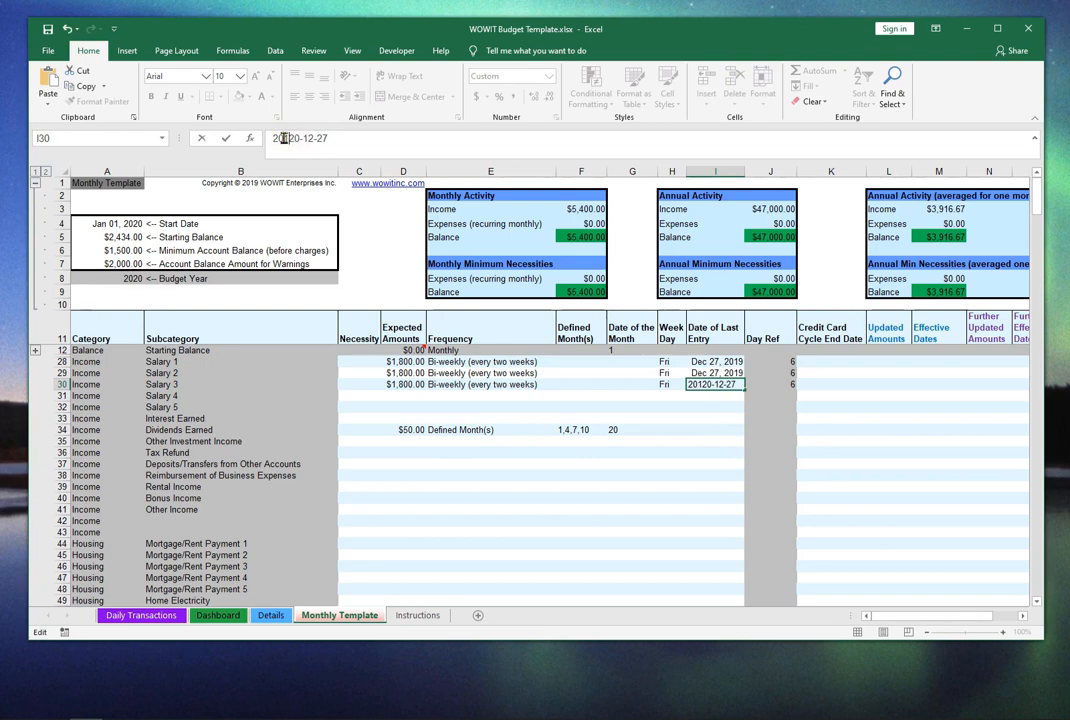
pyautogui.press('Delete')
pyautogui.press('Delete')
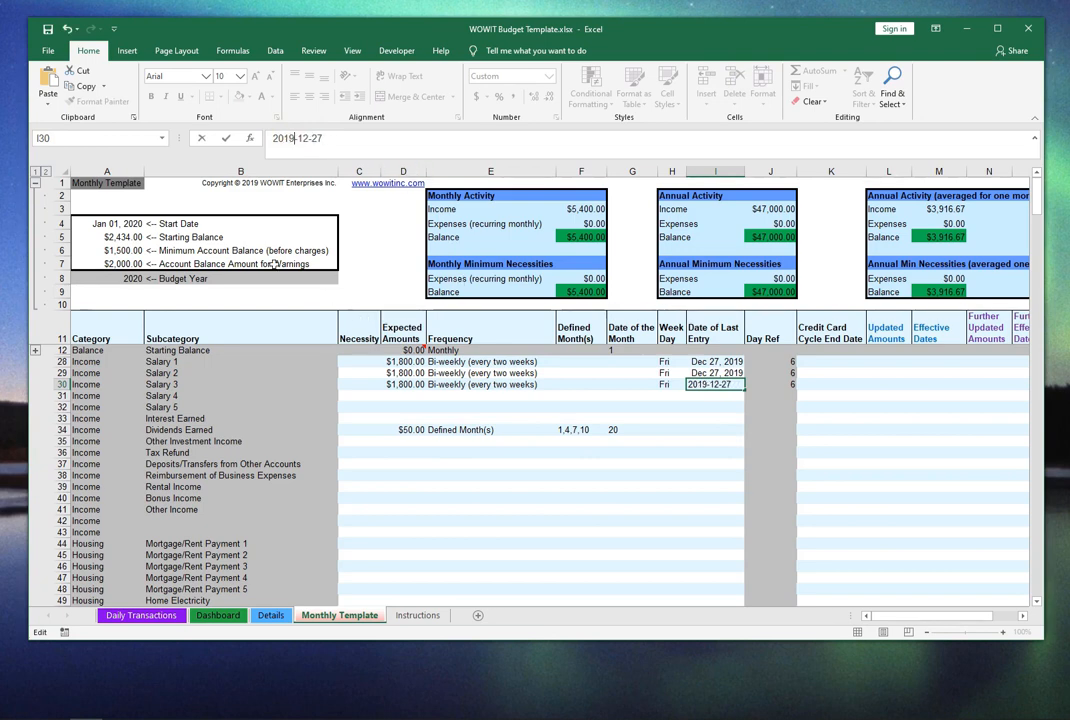
pyautogui.press('Return')
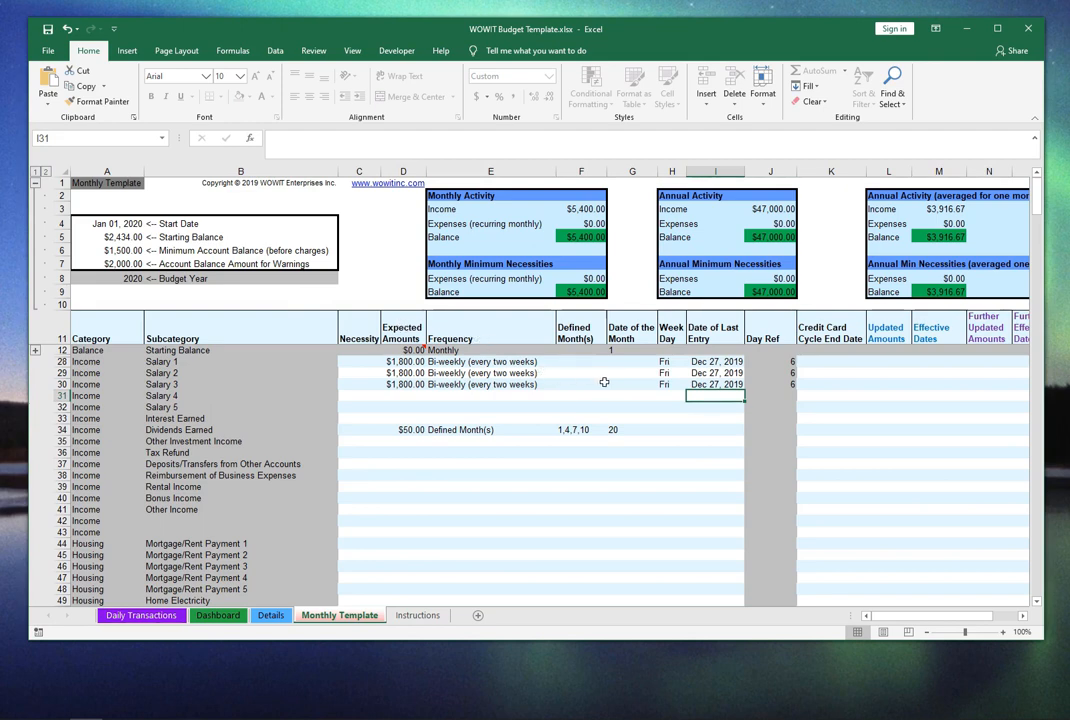
# Clear the frequencies, week days and last entry dates of Salary 1 to 3, along with the Salary 2 and Salary 3 Expected Amounts
pyautogui.click(698, 383)
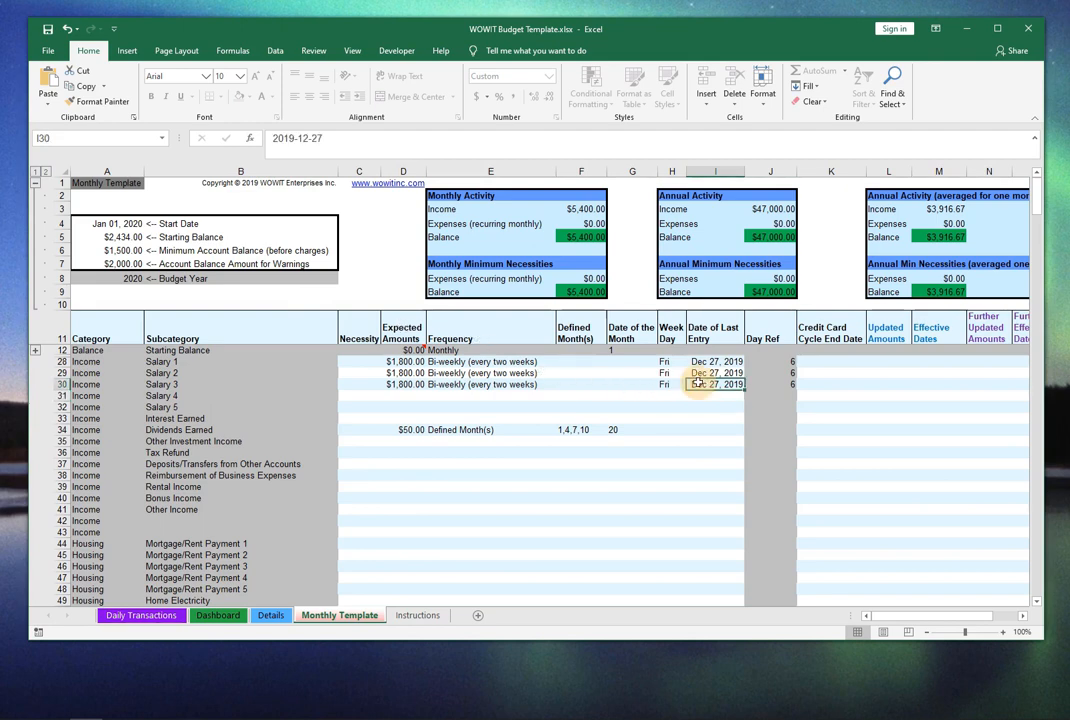
pyautogui.moveTo(698, 383); pyautogui.dragTo(504, 361)
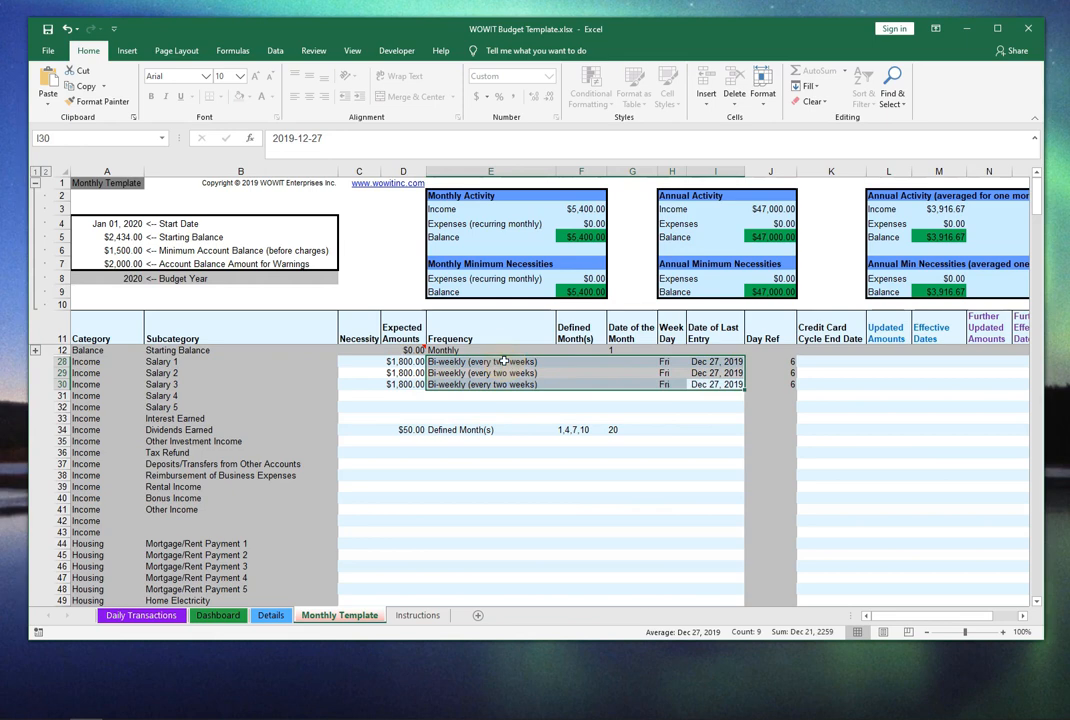
pyautogui.press('Delete')
pyautogui.moveTo(405, 372); pyautogui.dragTo(408, 382)
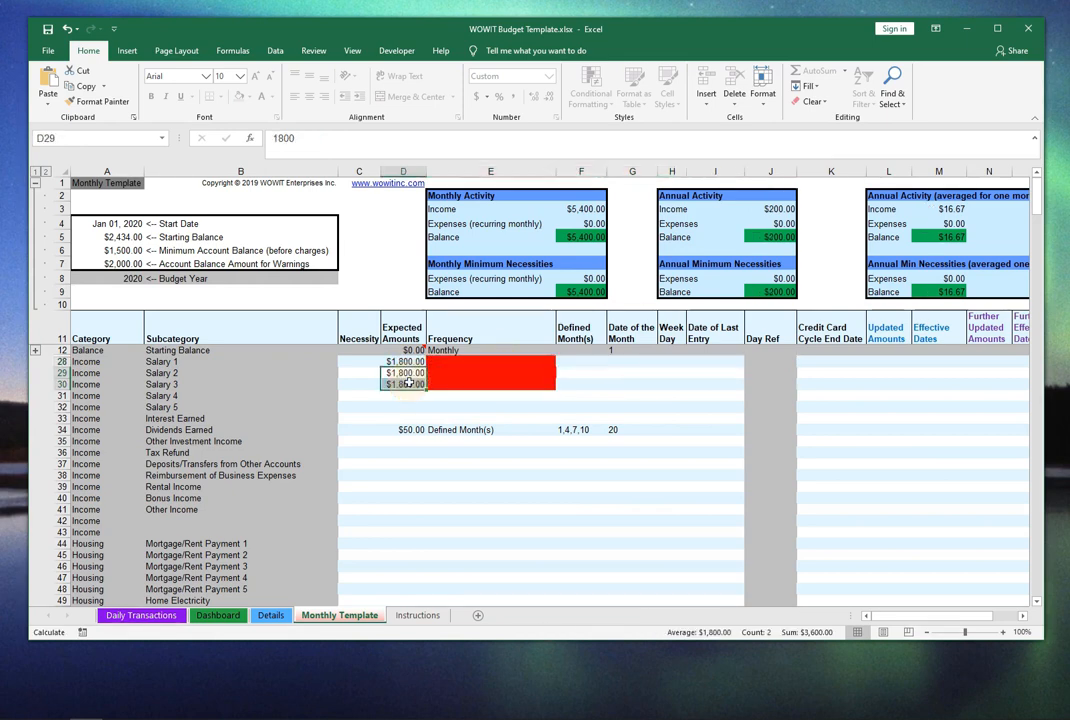
pyautogui.press('Delete')
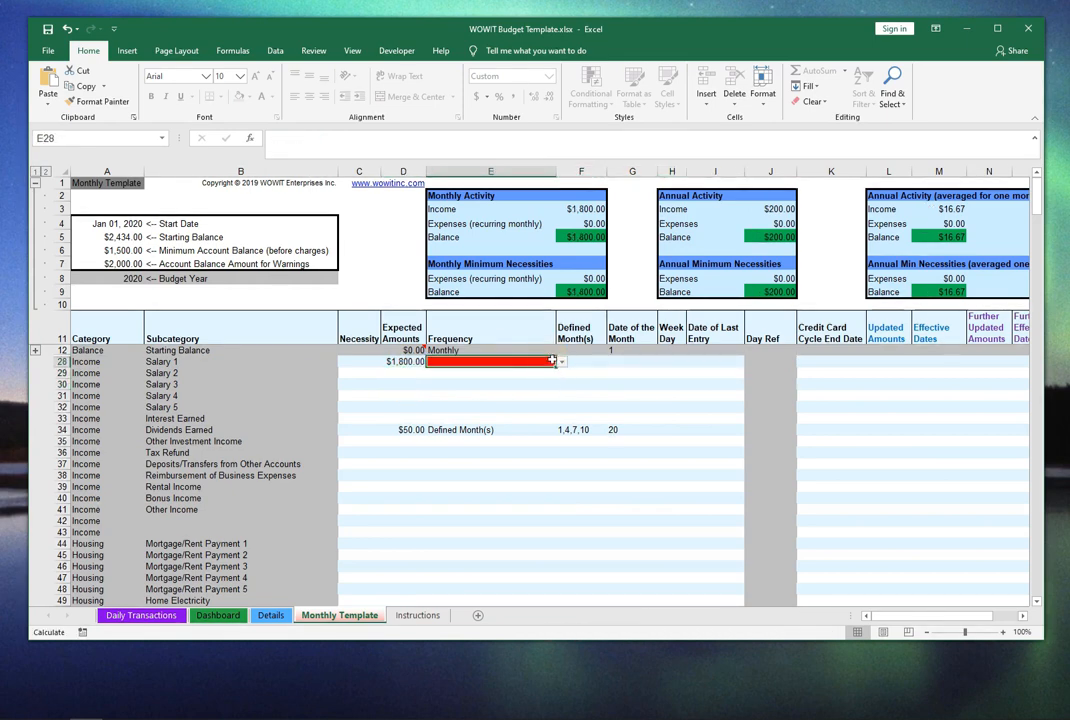
# Set the Salary 1 Frequency to Weekly
pyautogui.click(548, 360)
pyautogui.click(562, 361)
pyautogui.click(550, 399)
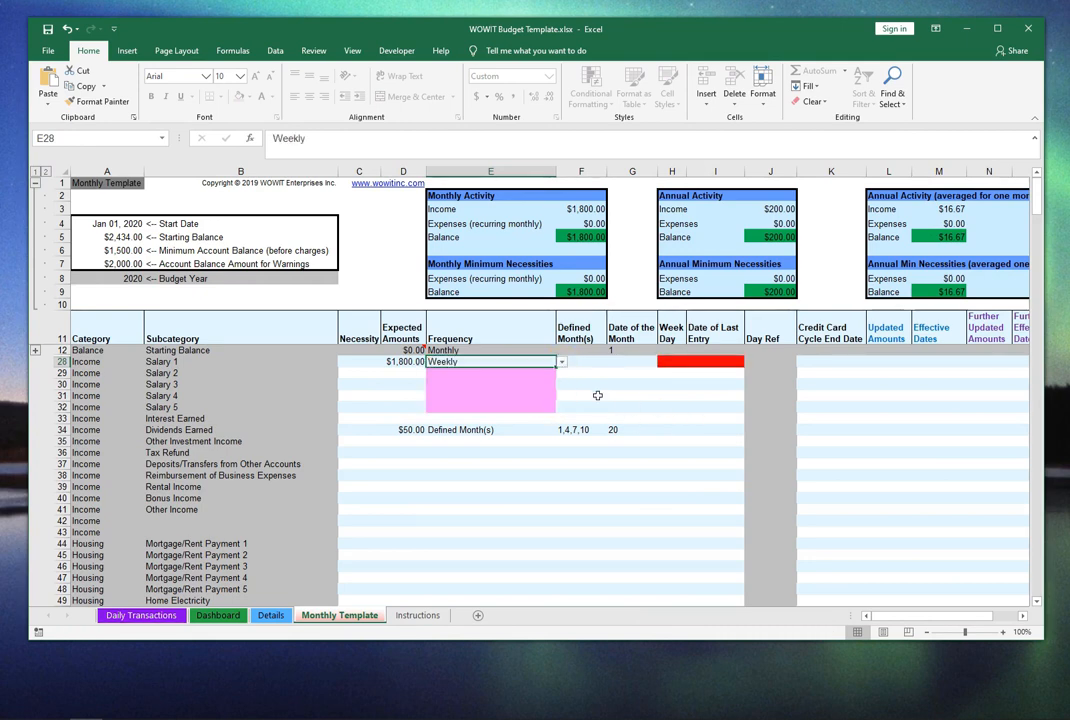
# Examine the highlighted Frequency cells of Salary 2 to Salary 5 below the Salary 1 entry
pyautogui.press('Down')
pyautogui.press('Down')
pyautogui.press('Down')
pyautogui.press('Down')
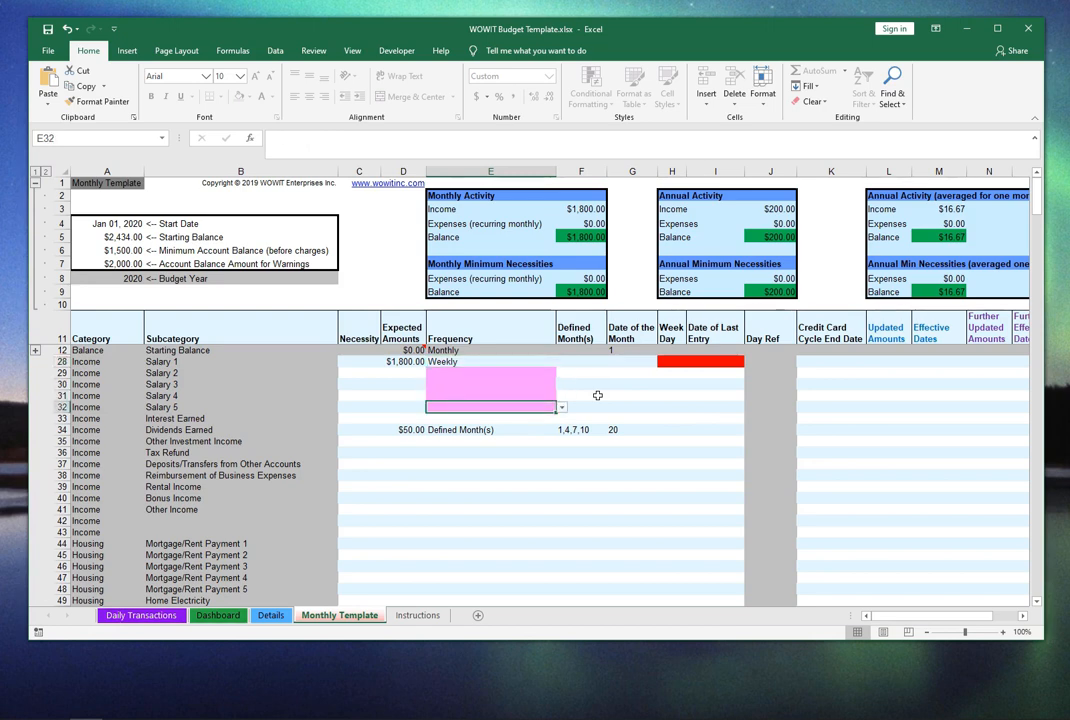
pyautogui.press('Up')
pyautogui.press('Up')
pyautogui.press('Up')
pyautogui.press('Up')
pyautogui.press('Down')
pyautogui.press('Down')
pyautogui.press('Down')
pyautogui.press('Down')
# Set the Salary 1 Week Day to Fri
pyautogui.click(675, 363)
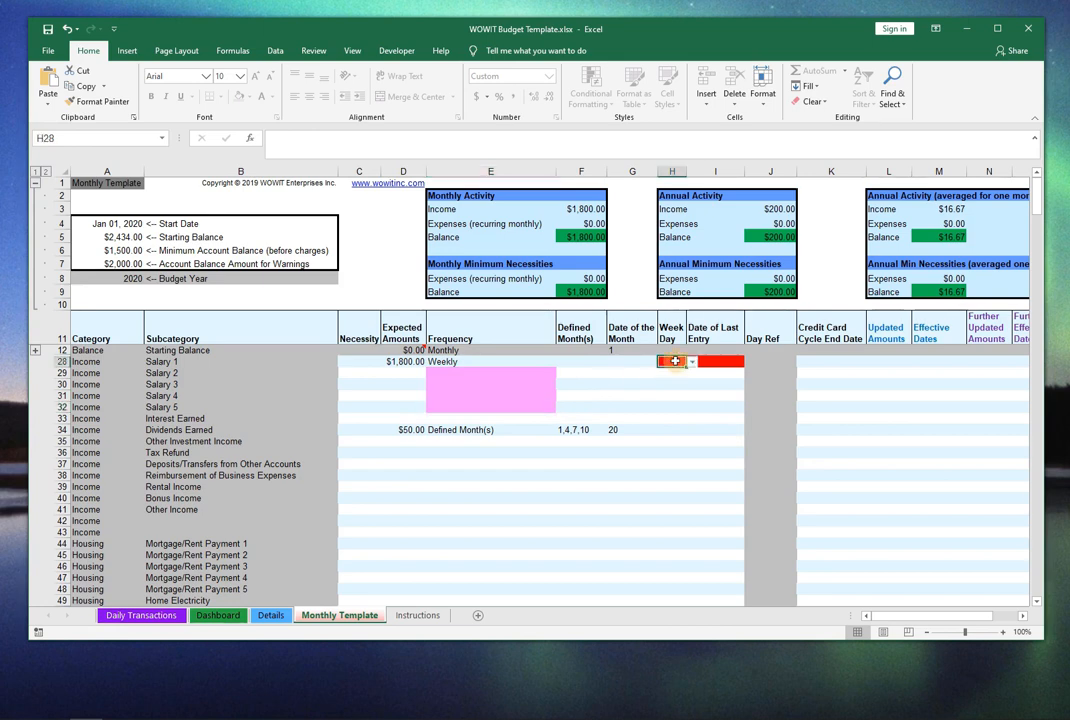
pyautogui.click(691, 363)
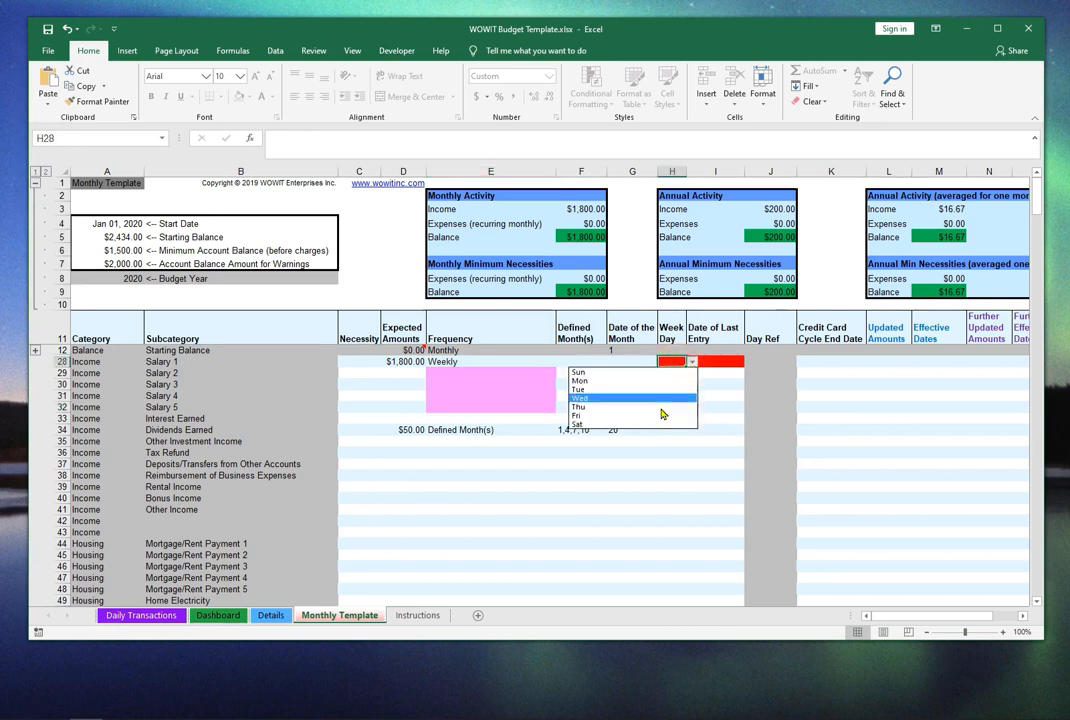
pyautogui.click(652, 423)
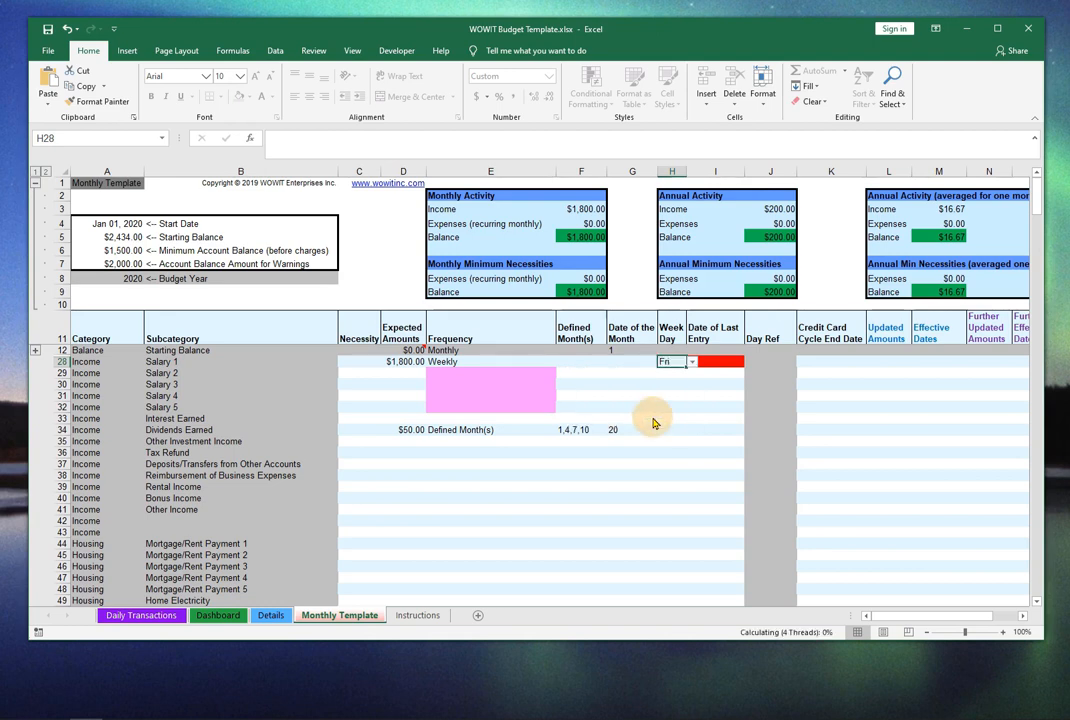
# Enter Dec 27 as the Salary 1 Date of Last Entry and correct its year to 2019
pyautogui.click(725, 361)
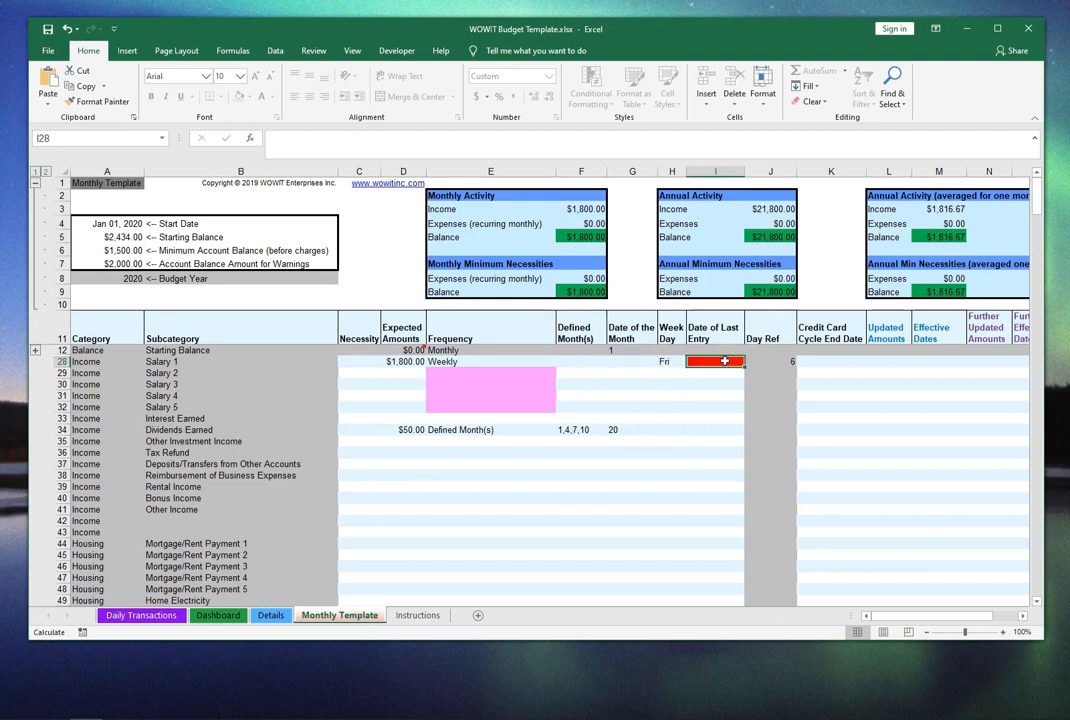
pyautogui.write('12/27/2020')
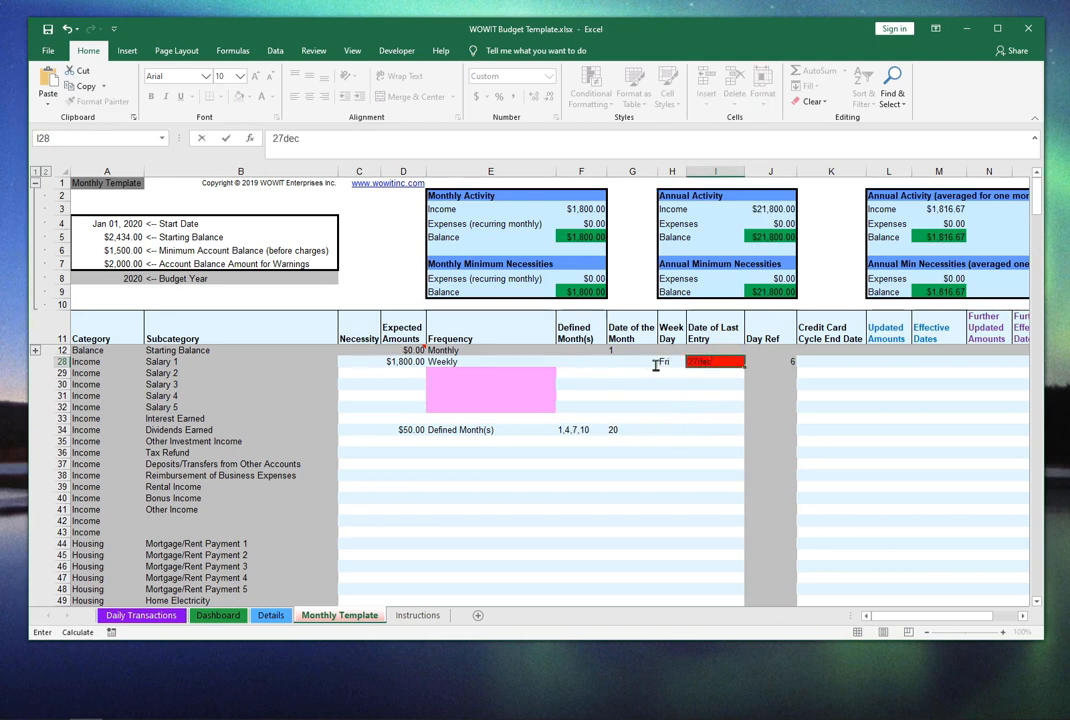
pyautogui.press('Return')
pyautogui.press('Up')
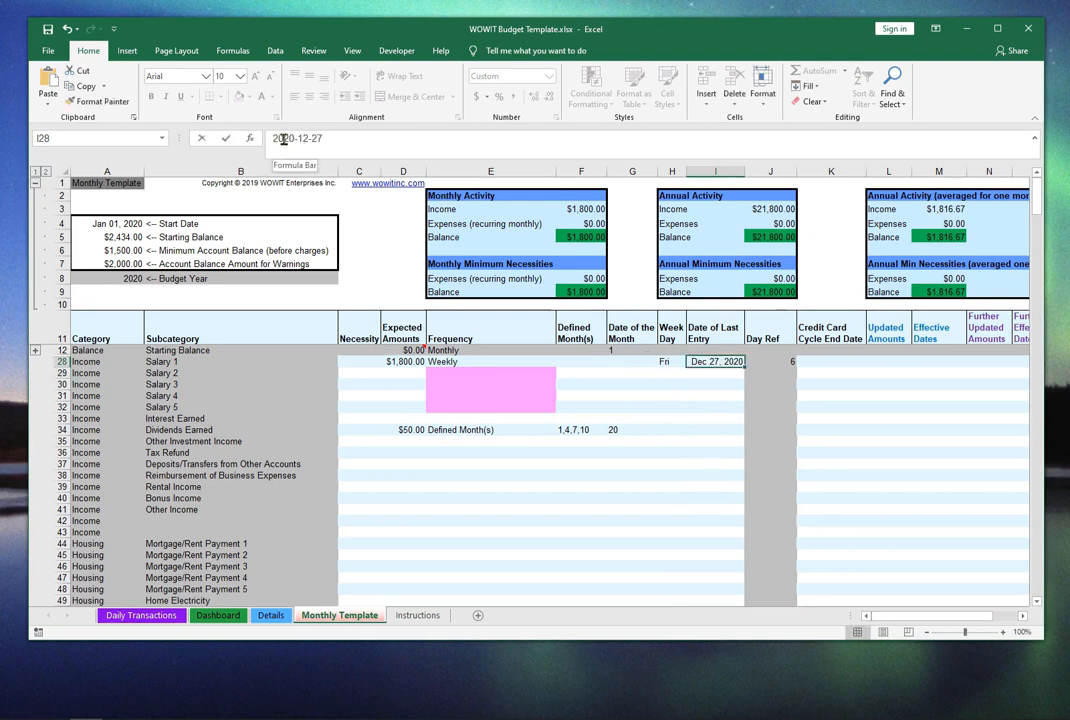
pyautogui.click(284, 139)
pyautogui.press('Delete')
pyautogui.press('Delete')
pyautogui.write('19')
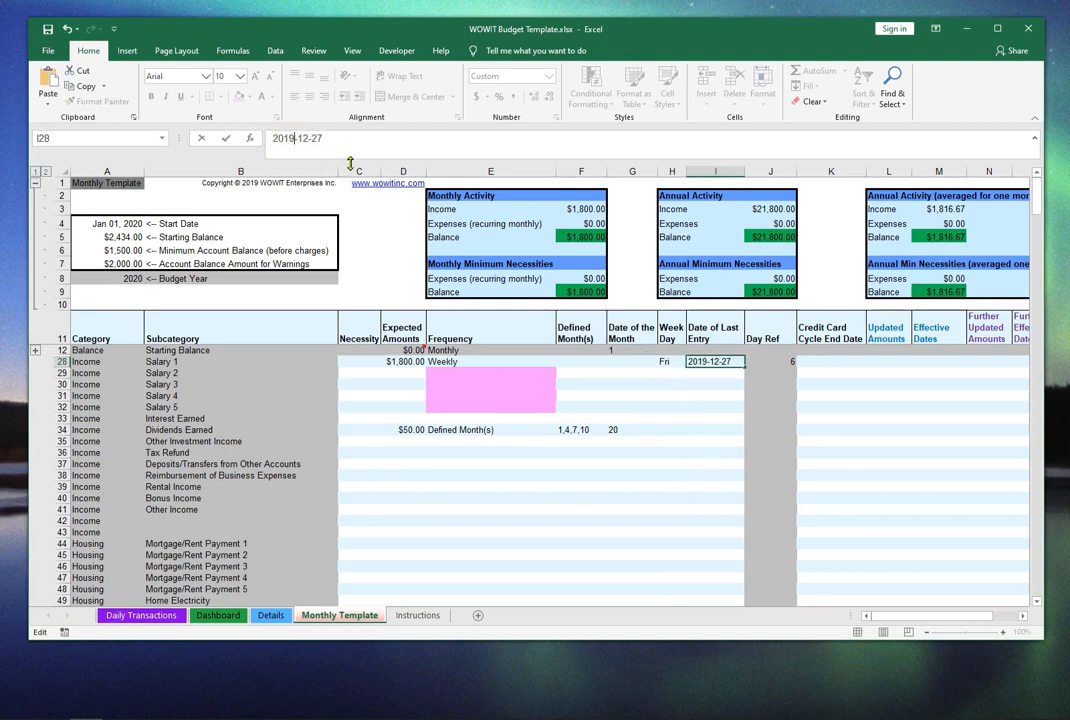
pyautogui.press('Return')
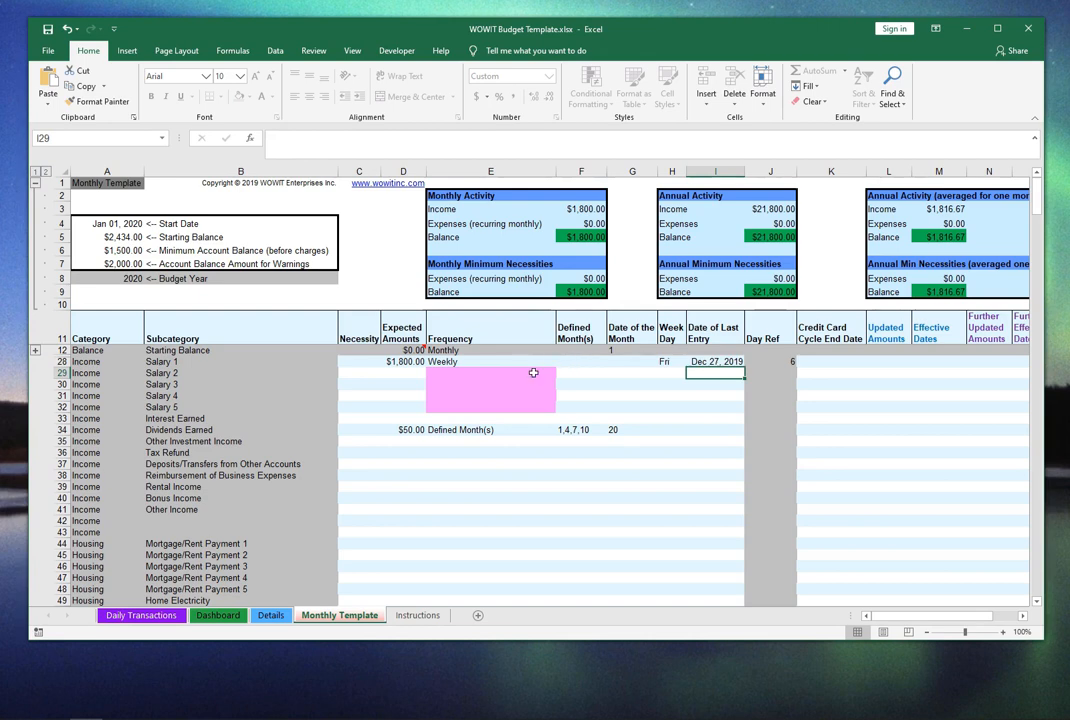
# Give Salary 1 to Salary 5 $900 Weekly entries and copy Fri and Dec 27, 2019 from Salary 1 to the other four
pyautogui.click(534, 373)
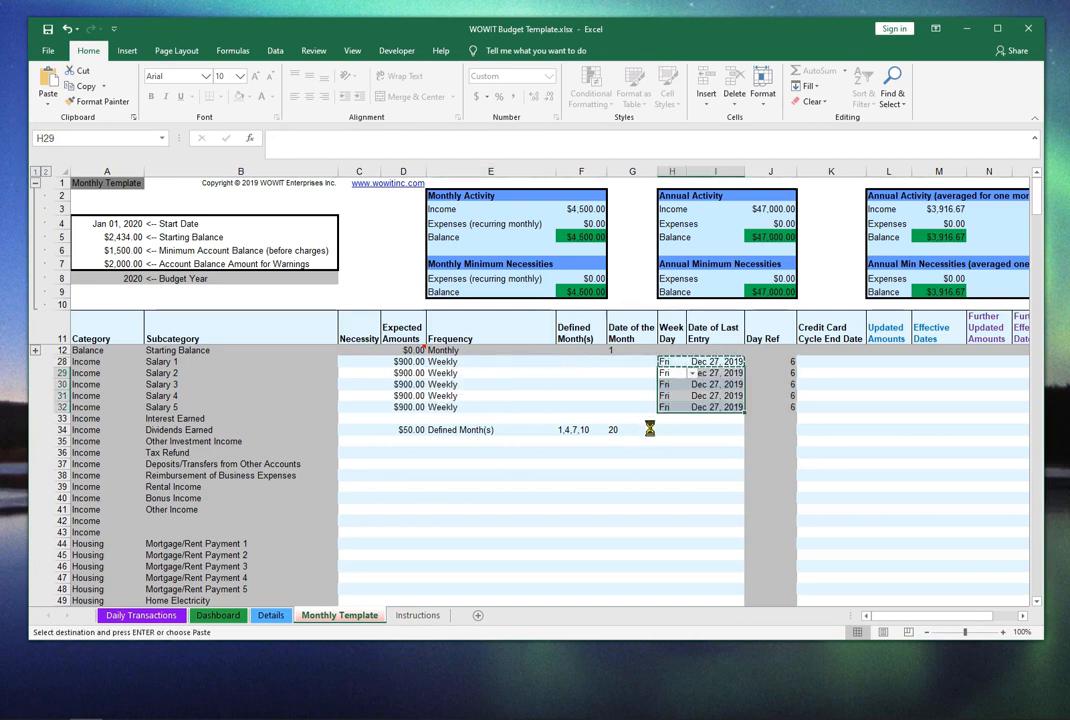
pyautogui.press('Escape')
pyautogui.click(650, 428)
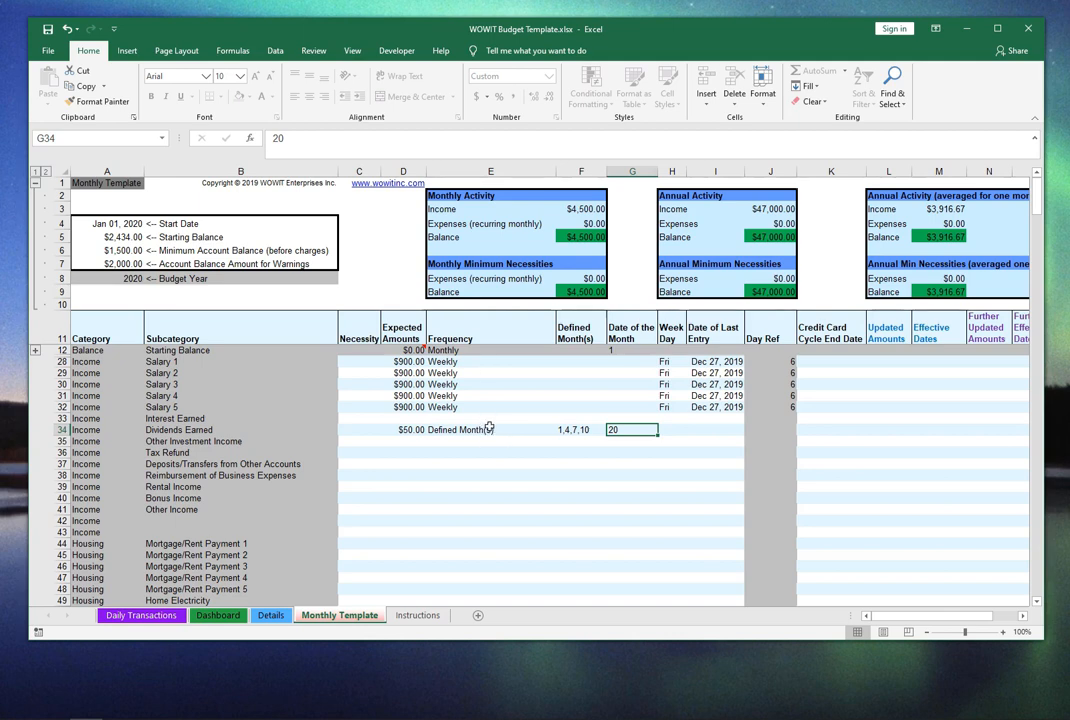
# Review the Frequency, Defined Month(s) and Date of the Month of the Dividends Earned row
pyautogui.click(523, 430)
pyautogui.press('Tab')
pyautogui.press('Tab')
# Examine the expense subcategories from Mortgage/Rent Payment 1 down to the Other Finances loan payments, and return to the start of the template
pyautogui.click(220, 543)
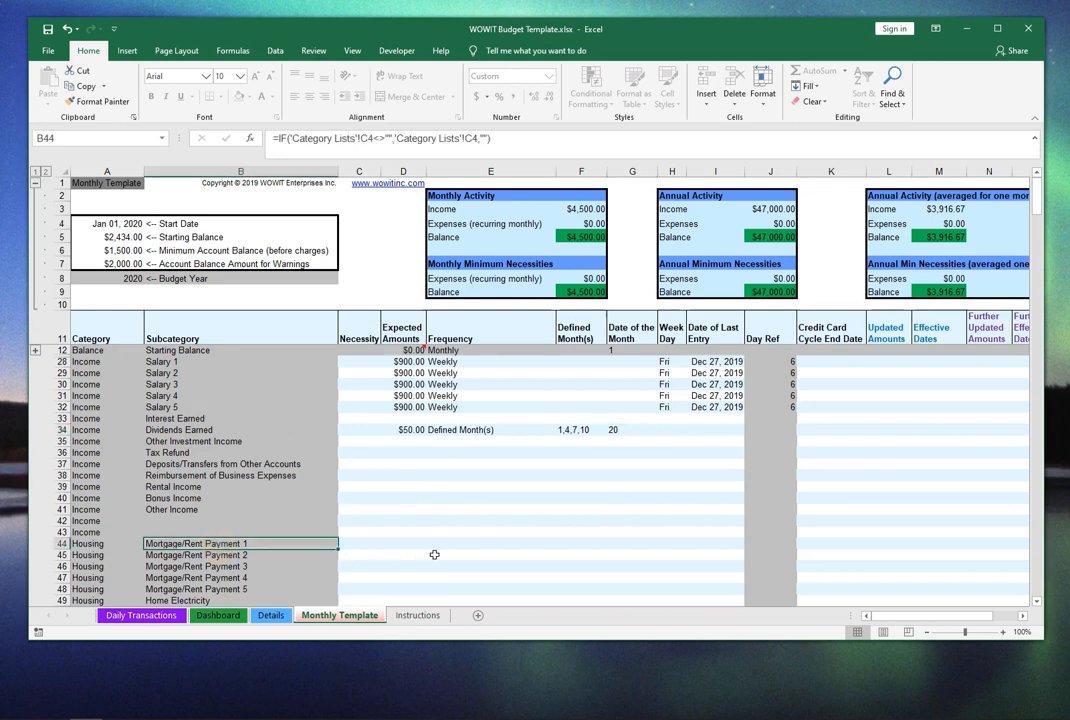
pyautogui.press('Tab')
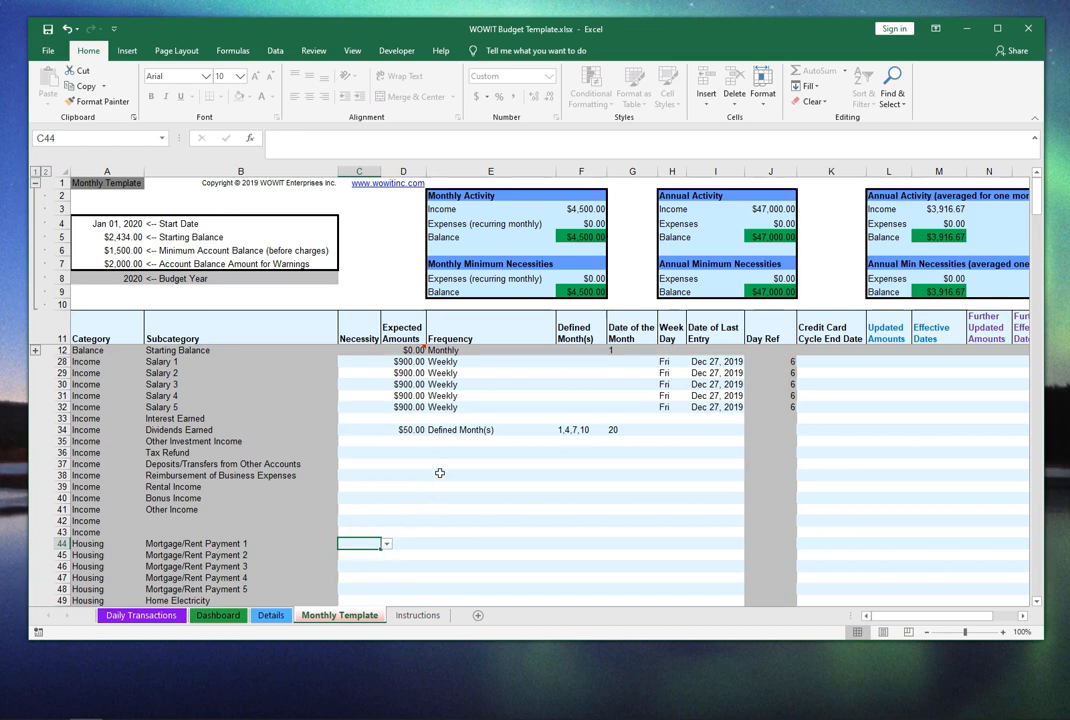
pyautogui.press('pagedown')
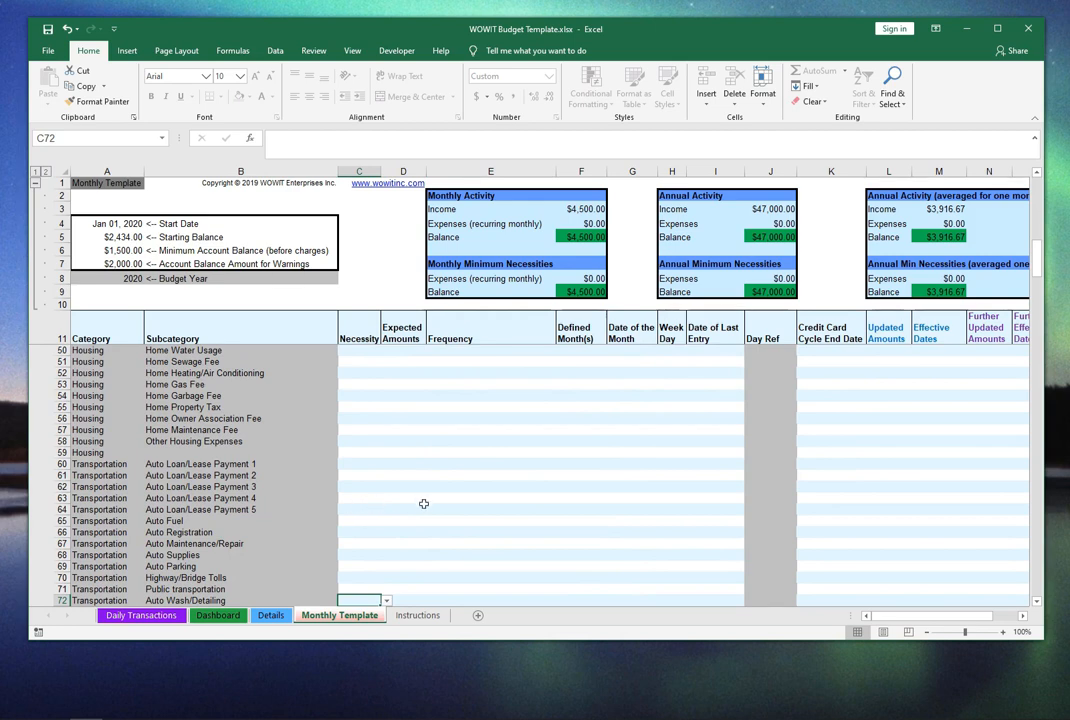
pyautogui.press('pagedown')
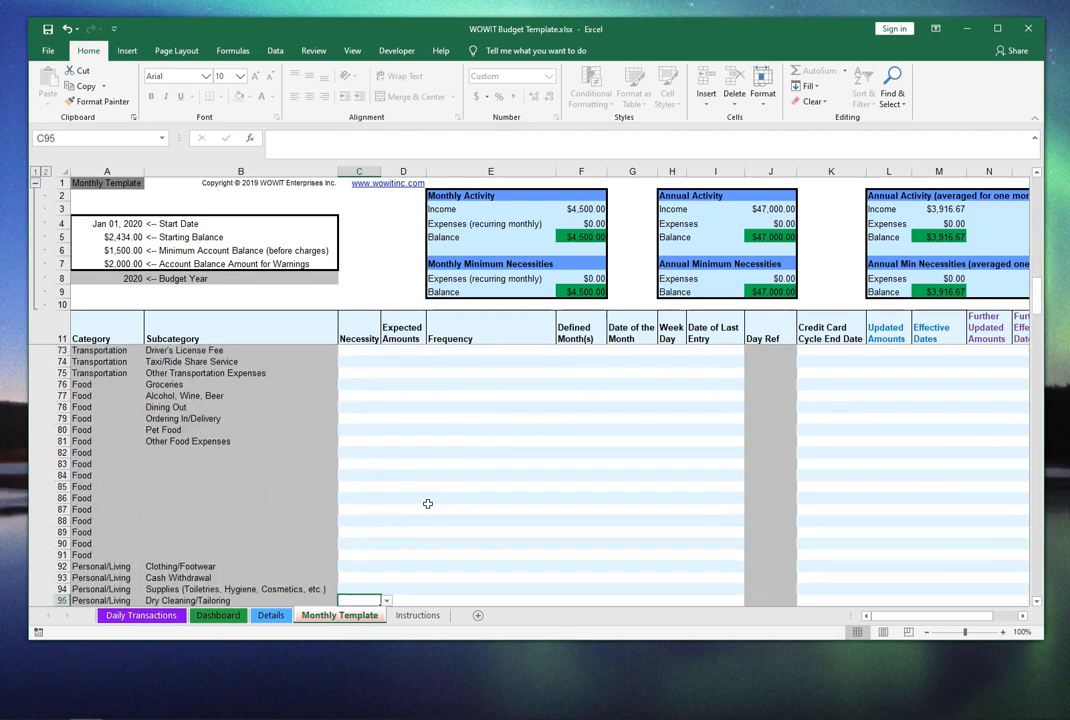
pyautogui.press('pagedown')
pyautogui.press('pagedown')
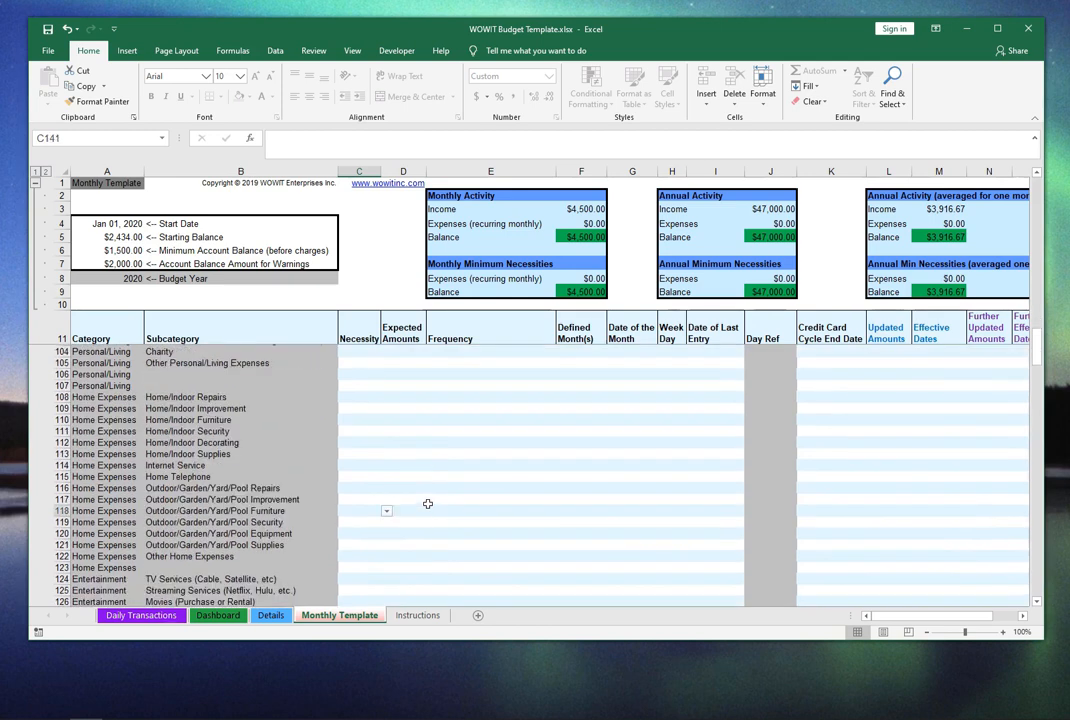
pyautogui.press('pagedown')
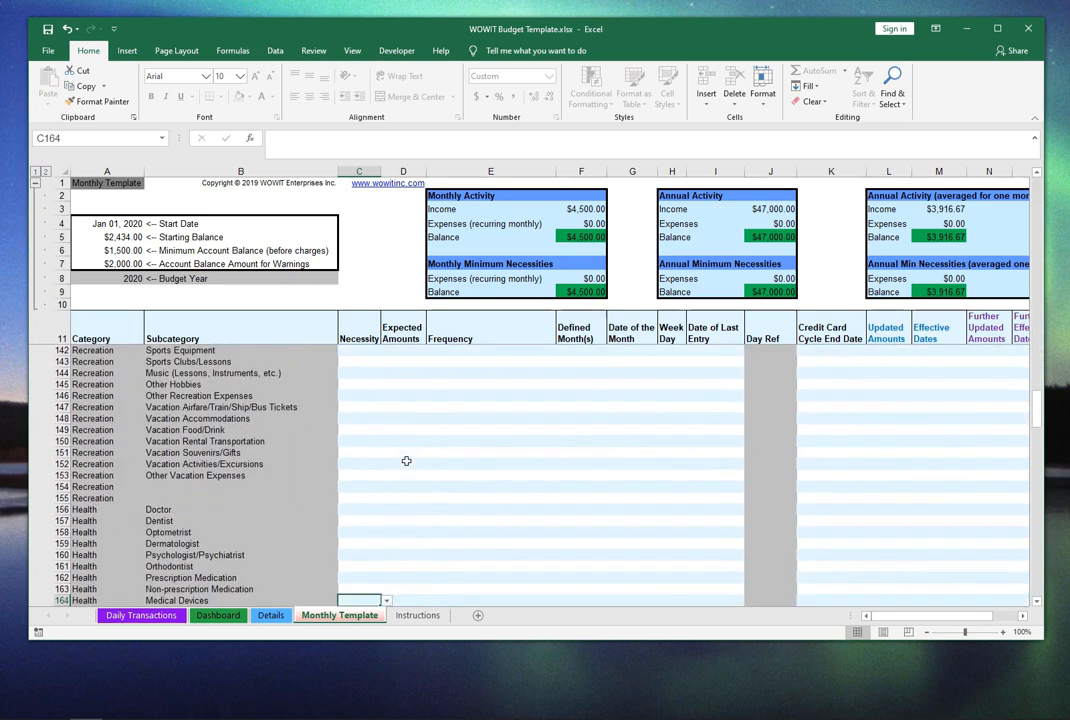
pyautogui.press('pagedown')
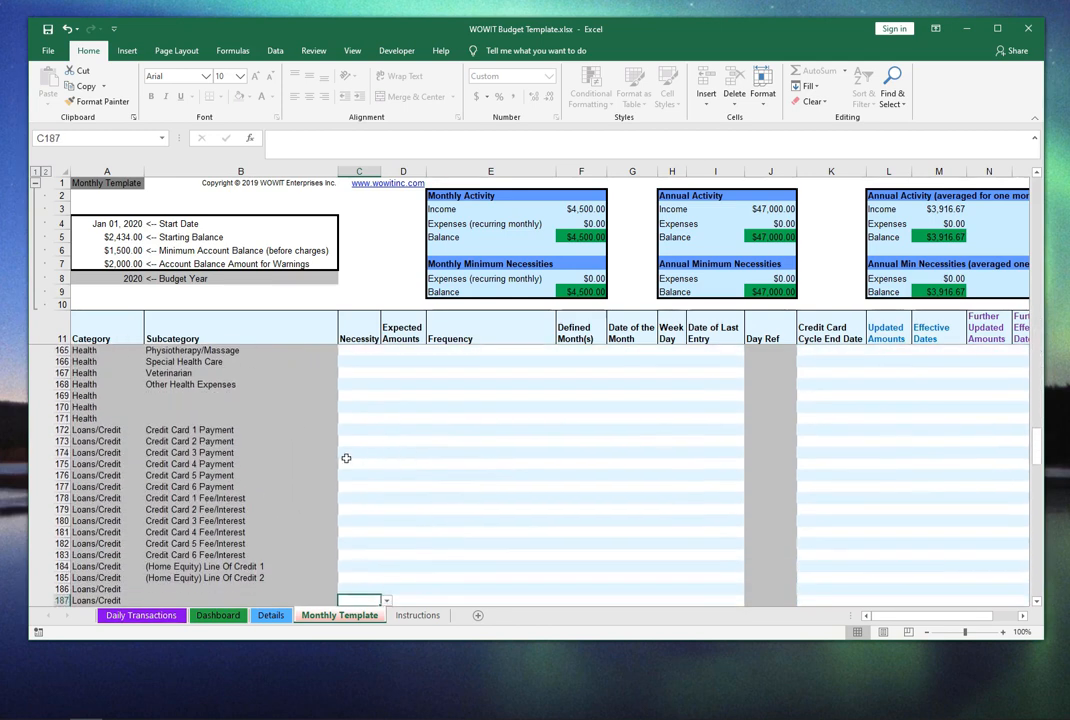
pyautogui.press('pagedown')
pyautogui.press('pagedown')
pyautogui.press('pagedown')
pyautogui.press('pagedown')
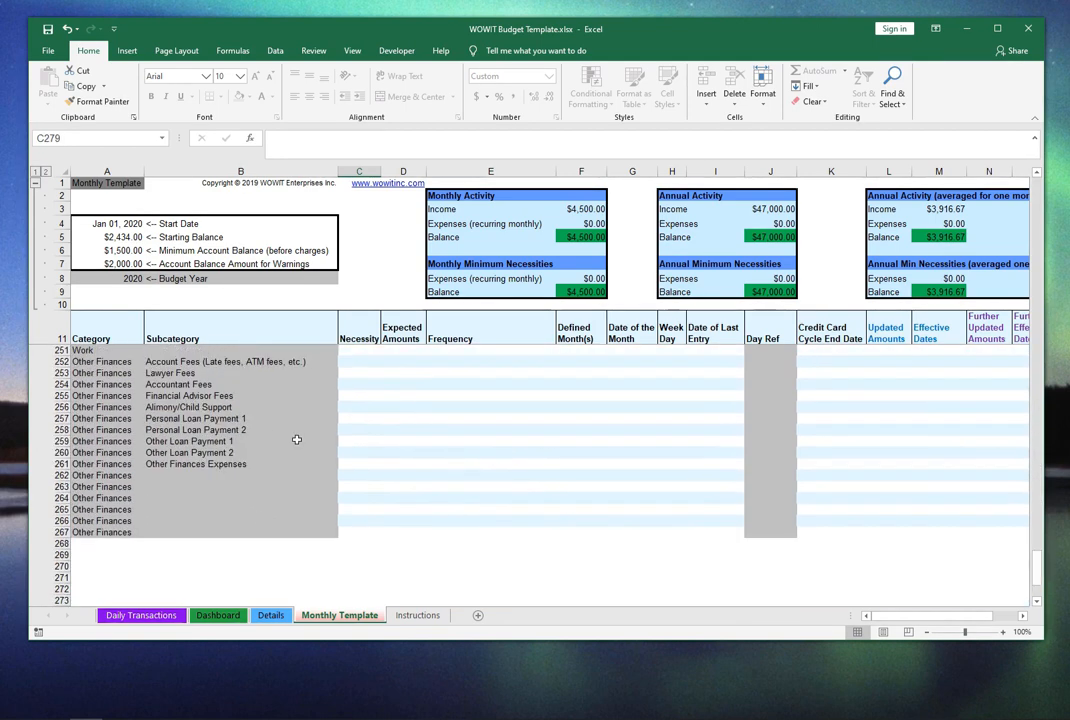
pyautogui.click(263, 420)
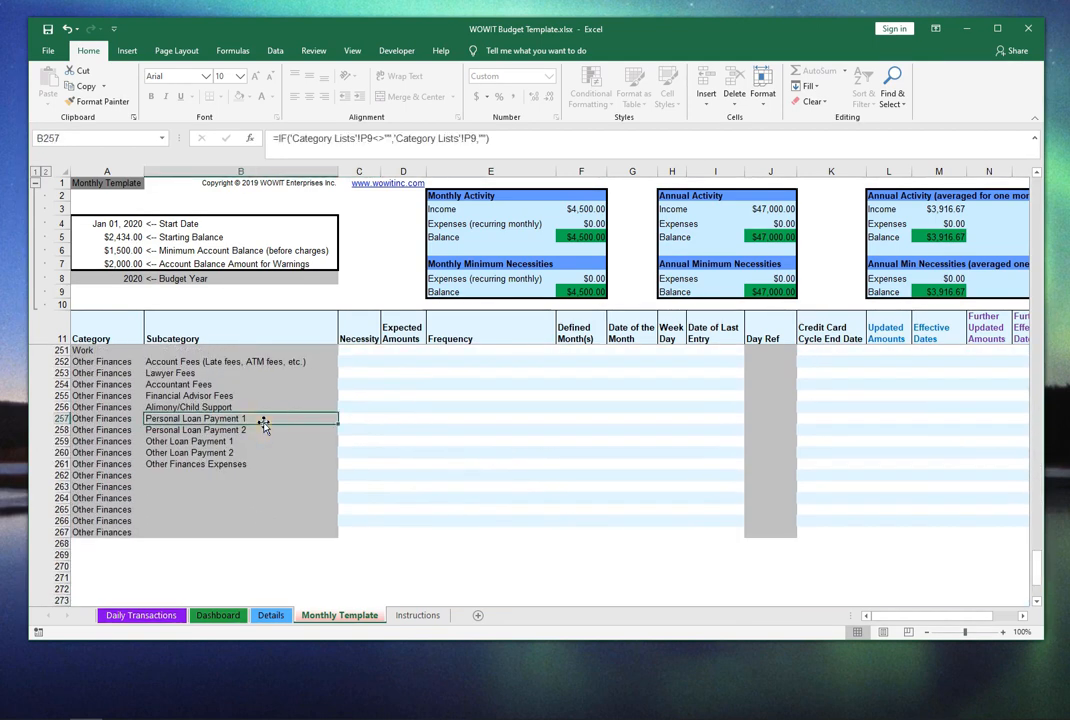
pyautogui.press('Down')
pyautogui.press('Down')
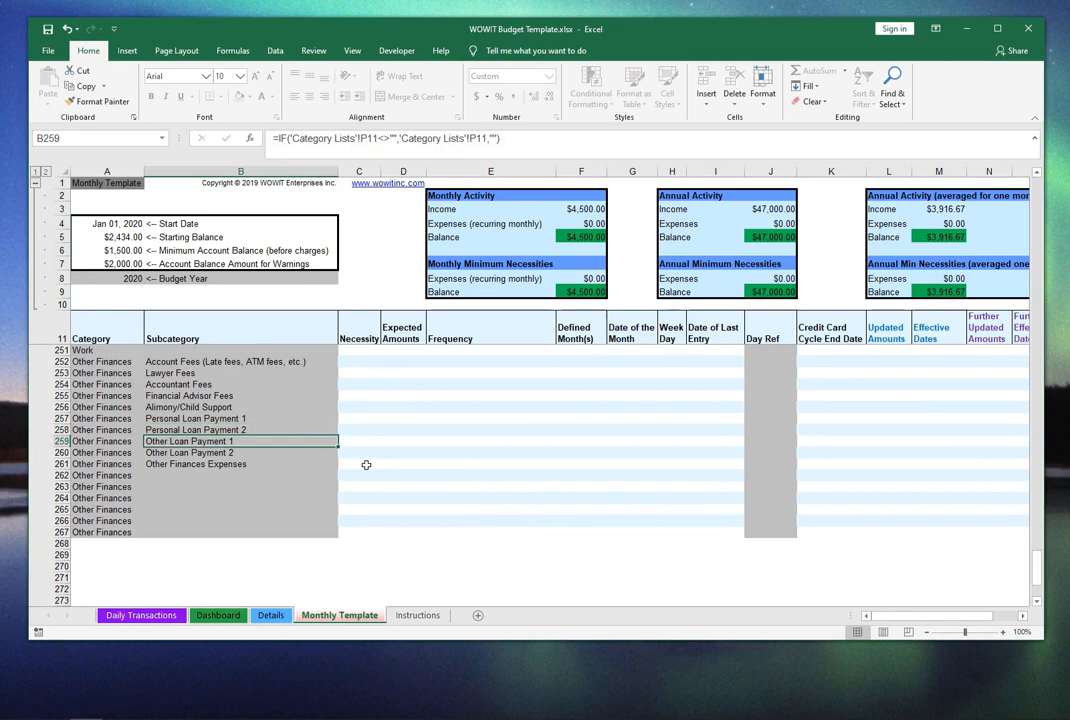
pyautogui.press('Down')
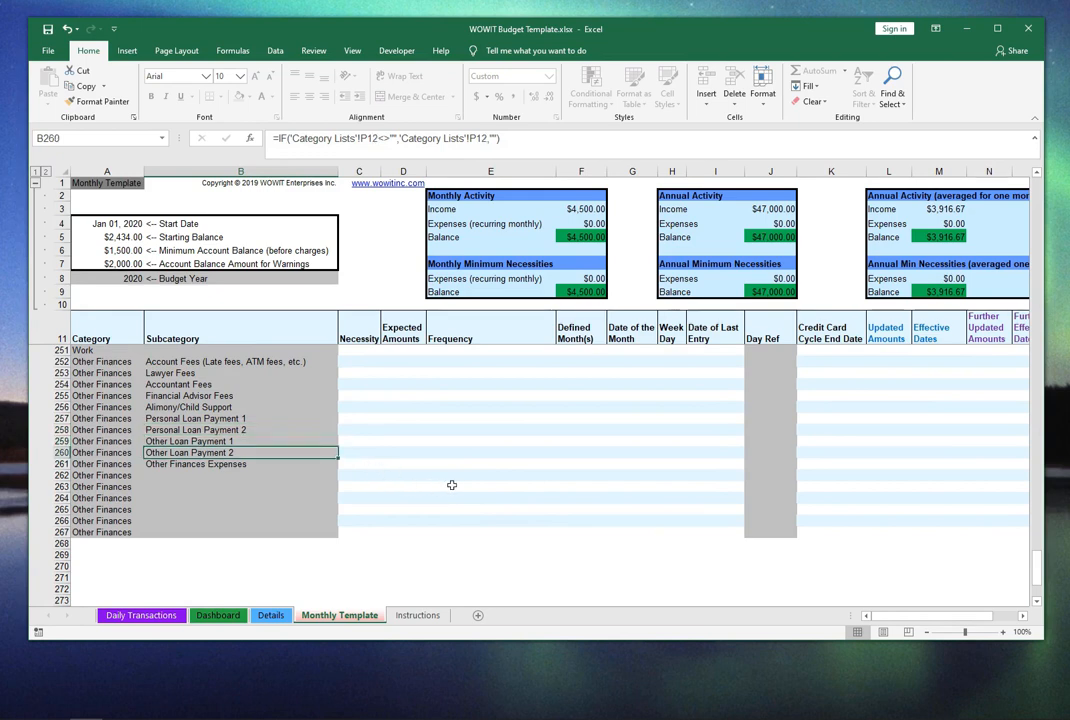
pyautogui.hotkey('ctrl', 'Home')
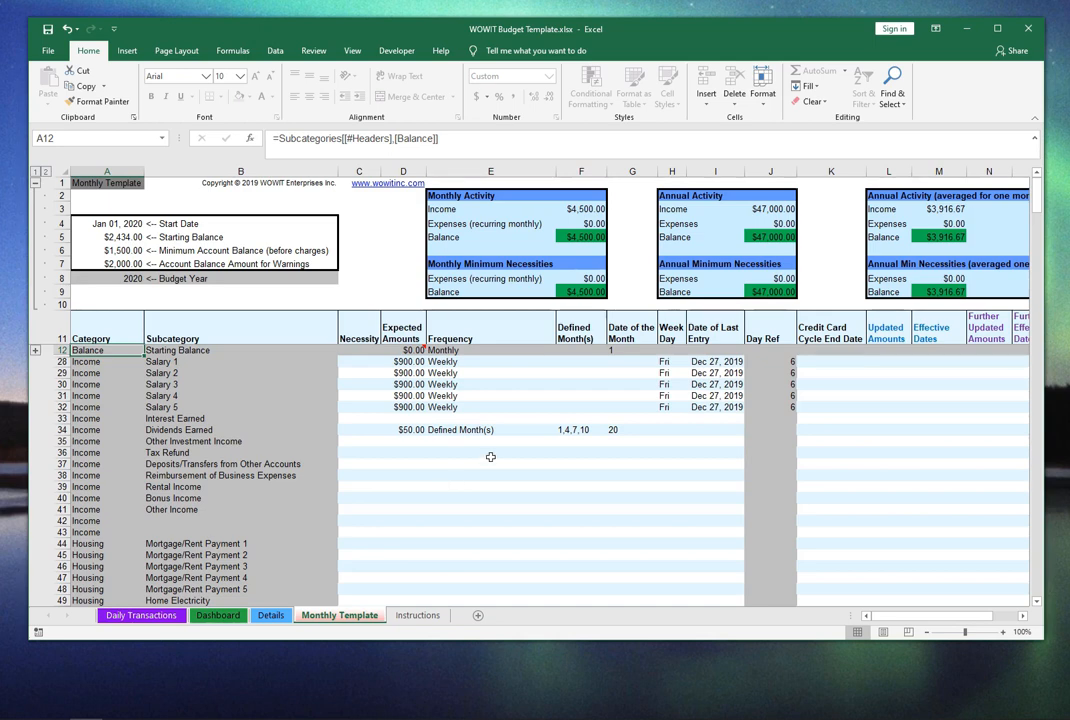
# Clear the frequencies, week days and last entry dates of Salary 1 to 5, along with the Expected Amounts of Salary 2 to 5
pyautogui.click(711, 407)
pyautogui.moveTo(711, 407); pyautogui.dragTo(470, 363)
pyautogui.press('Delete')
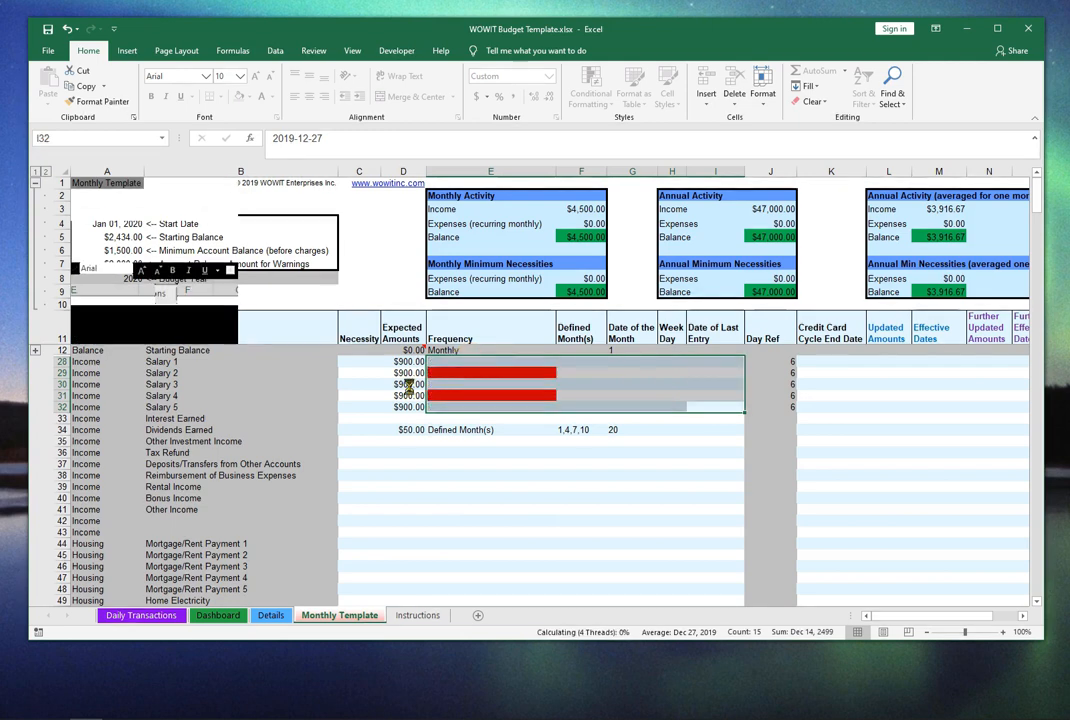
pyautogui.moveTo(405, 372); pyautogui.dragTo(409, 402)
pyautogui.press('Delete')
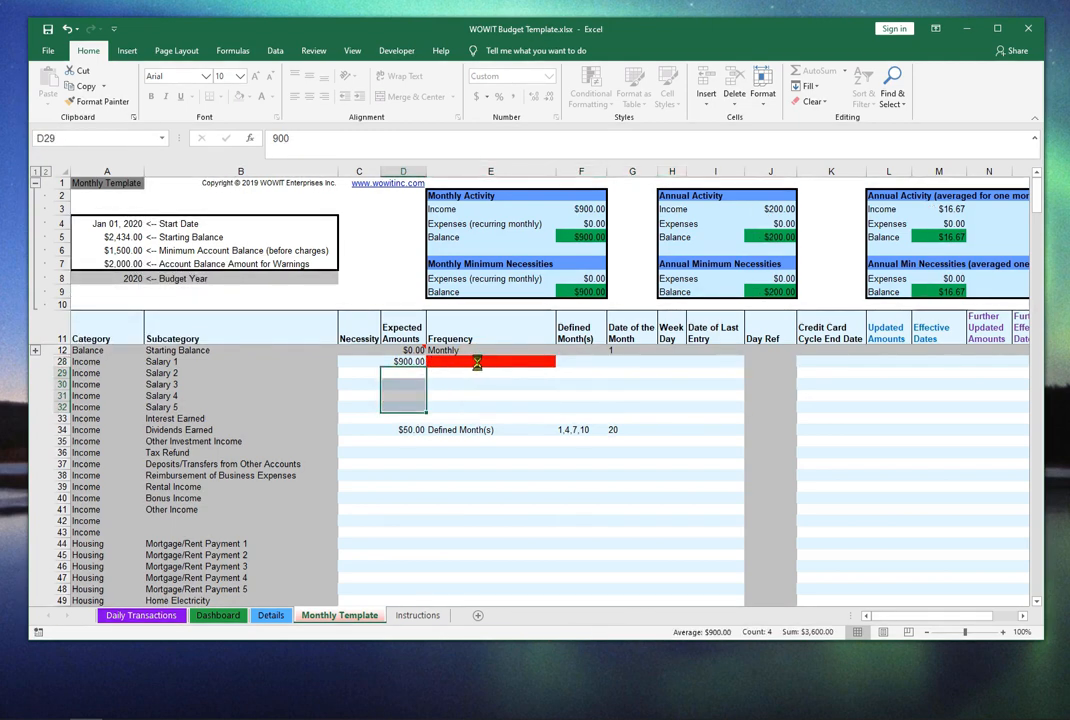
# Set the Salary 1 Frequency to Monthly and its Date of the Month to 31
pyautogui.click(478, 361)
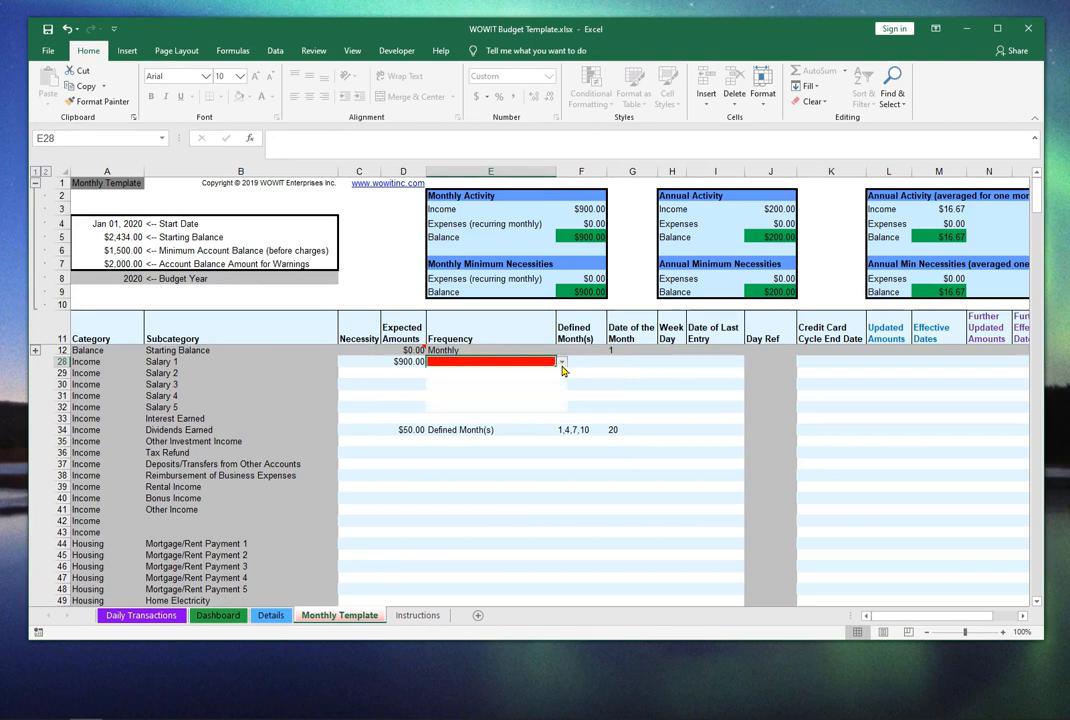
pyautogui.click(562, 369)
pyautogui.click(547, 392)
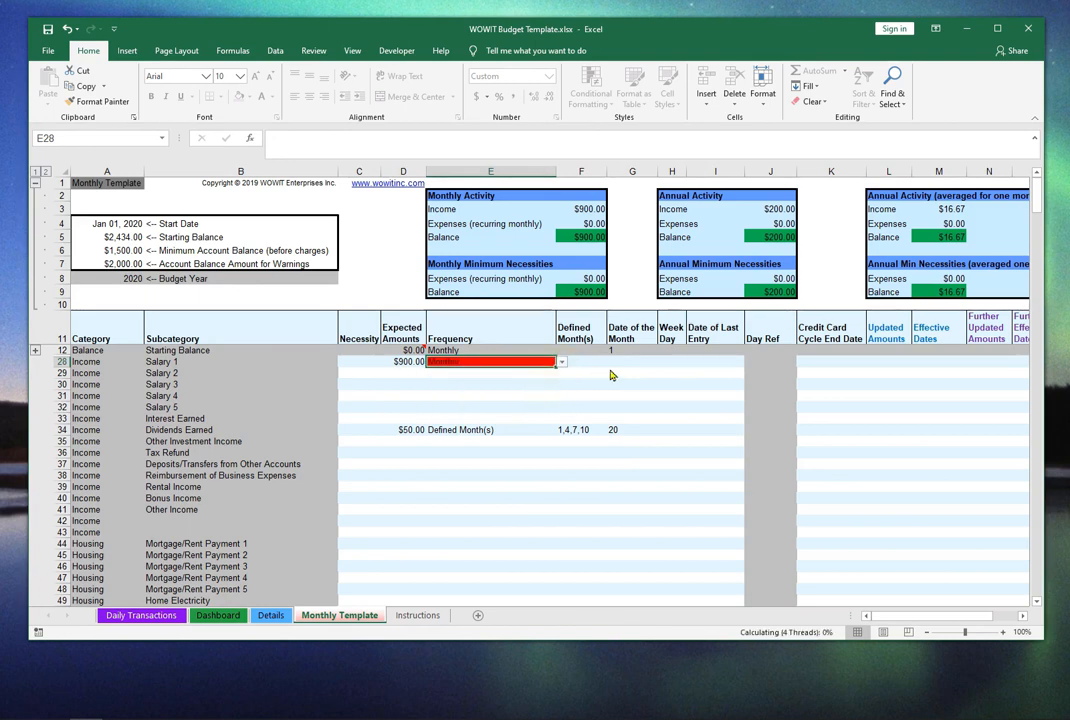
pyautogui.click(636, 362)
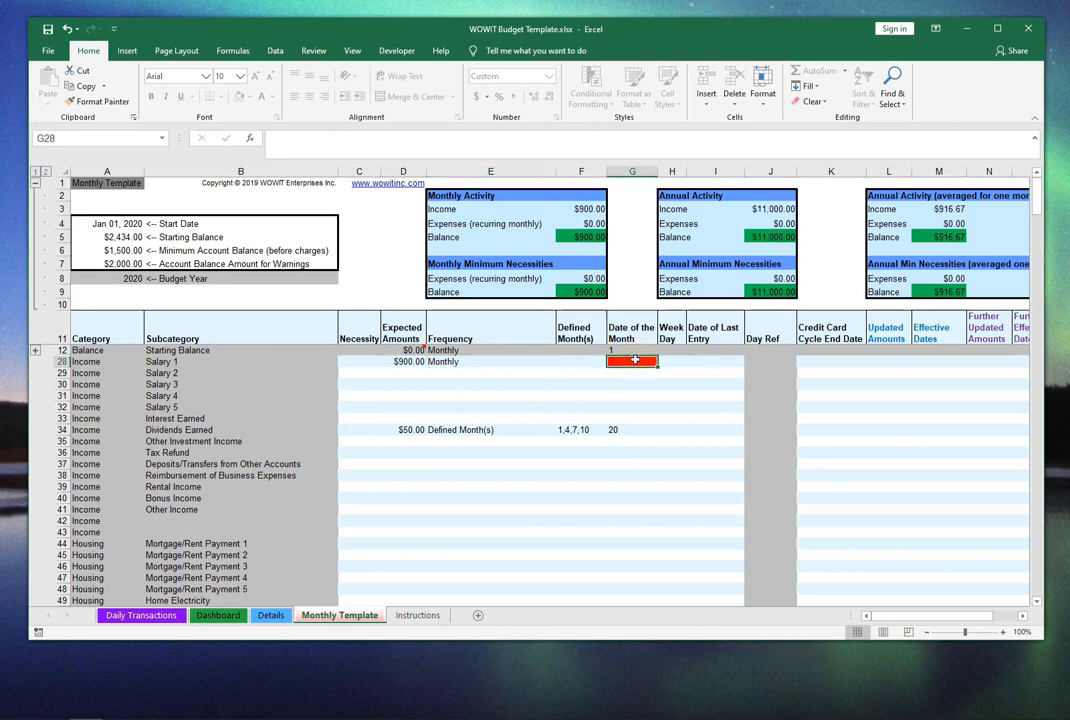
pyautogui.write('31')
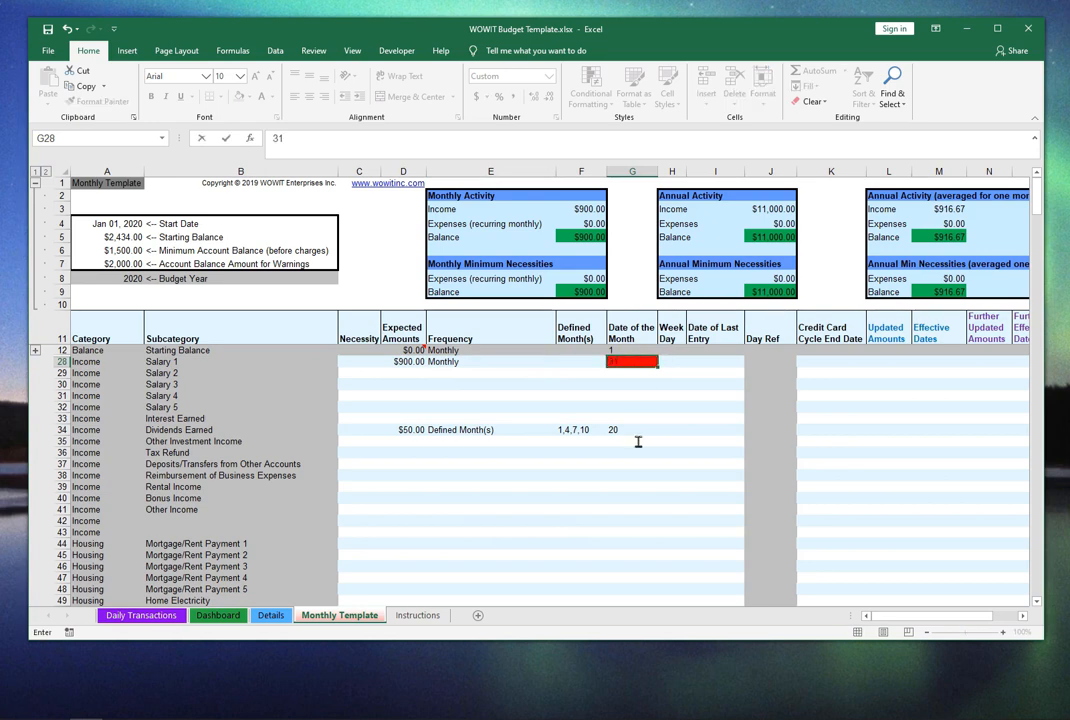
pyautogui.press('Return')
# Confirm 31 as the Salary 1 Date of the Month and go to the Salary 2 Expected Amount
pyautogui.press('Left')
pyautogui.press('Left')
pyautogui.press('Left')
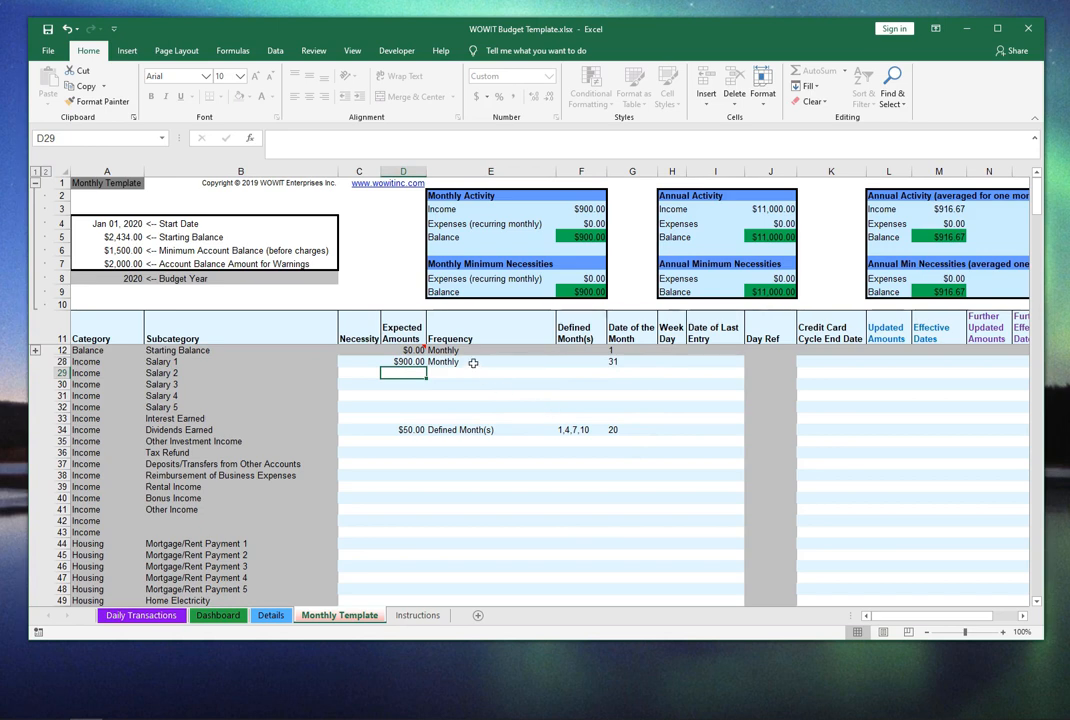
# Set the Salary 2 Expected Amount to 900 and its Frequency to Monthly
pyautogui.click(259, 365)
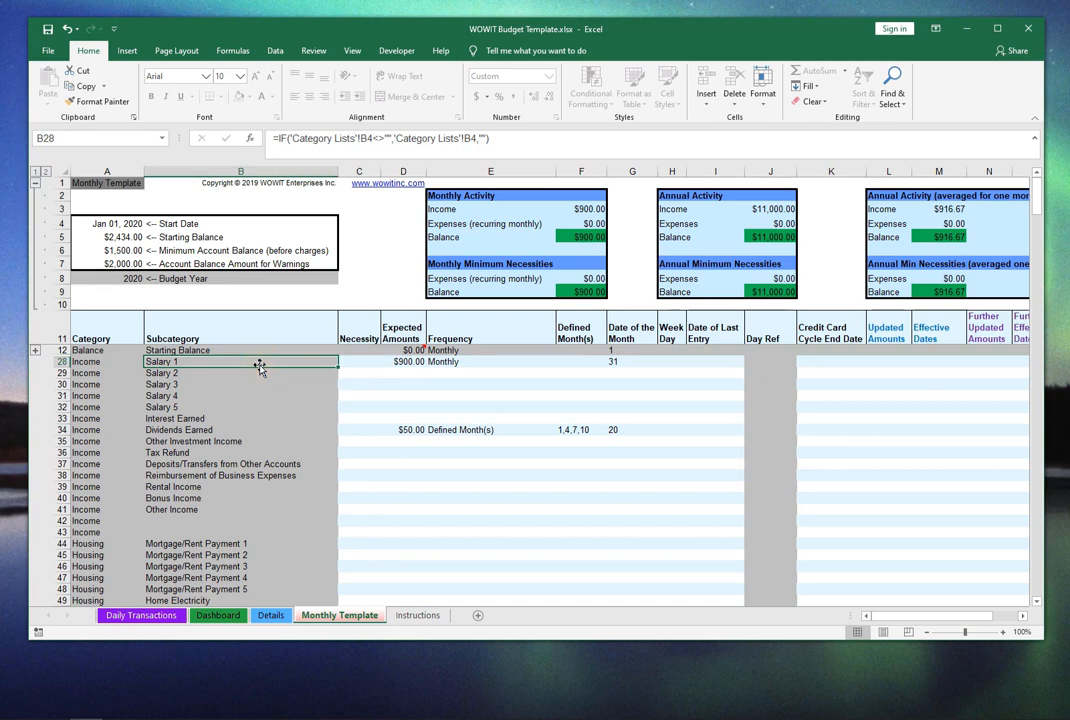
pyautogui.press('Tab')
pyautogui.press('Tab')
pyautogui.press('Tab')
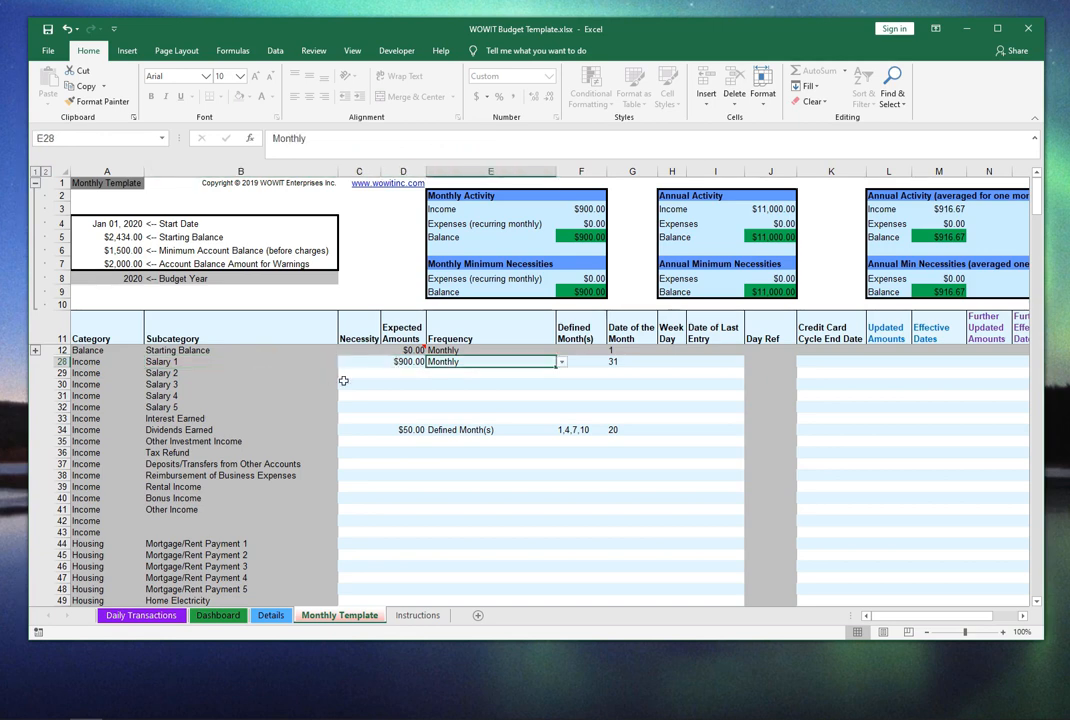
pyautogui.press('Down')
pyautogui.press('Left')
pyautogui.write('900')
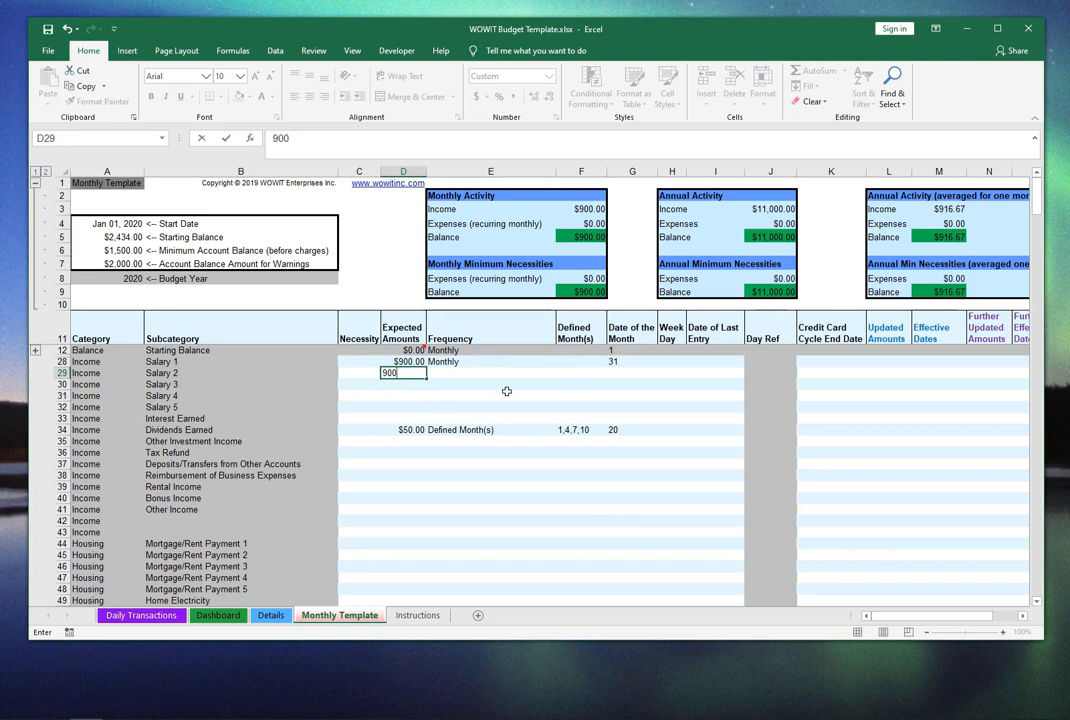
pyautogui.press('Tab')
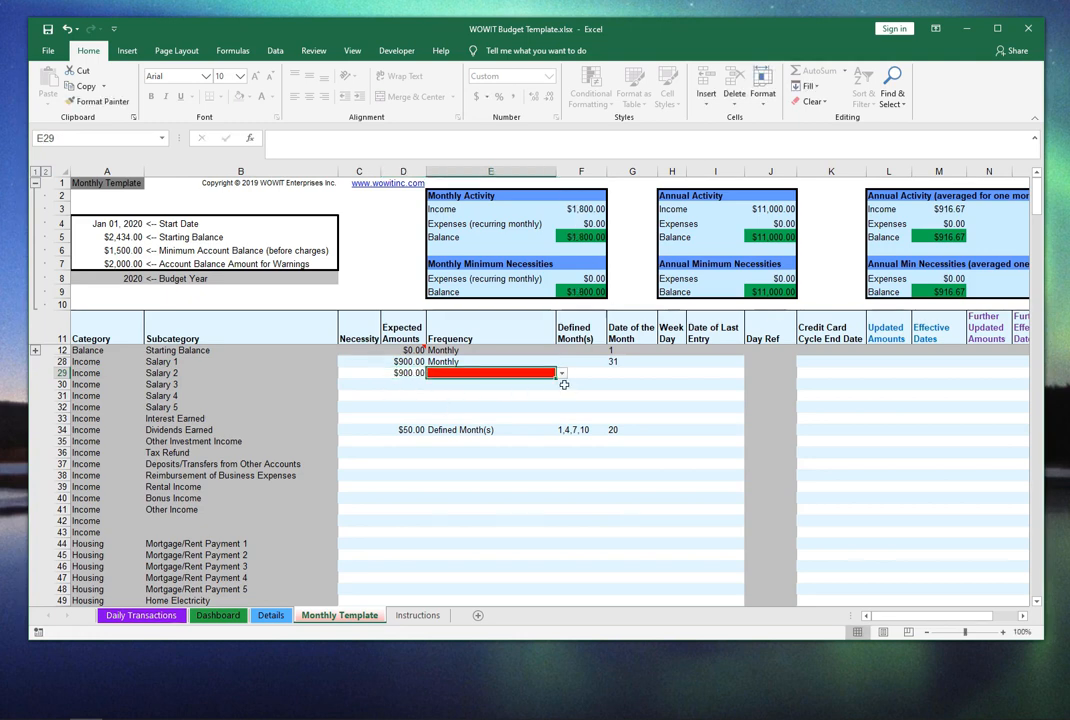
pyautogui.click(562, 375)
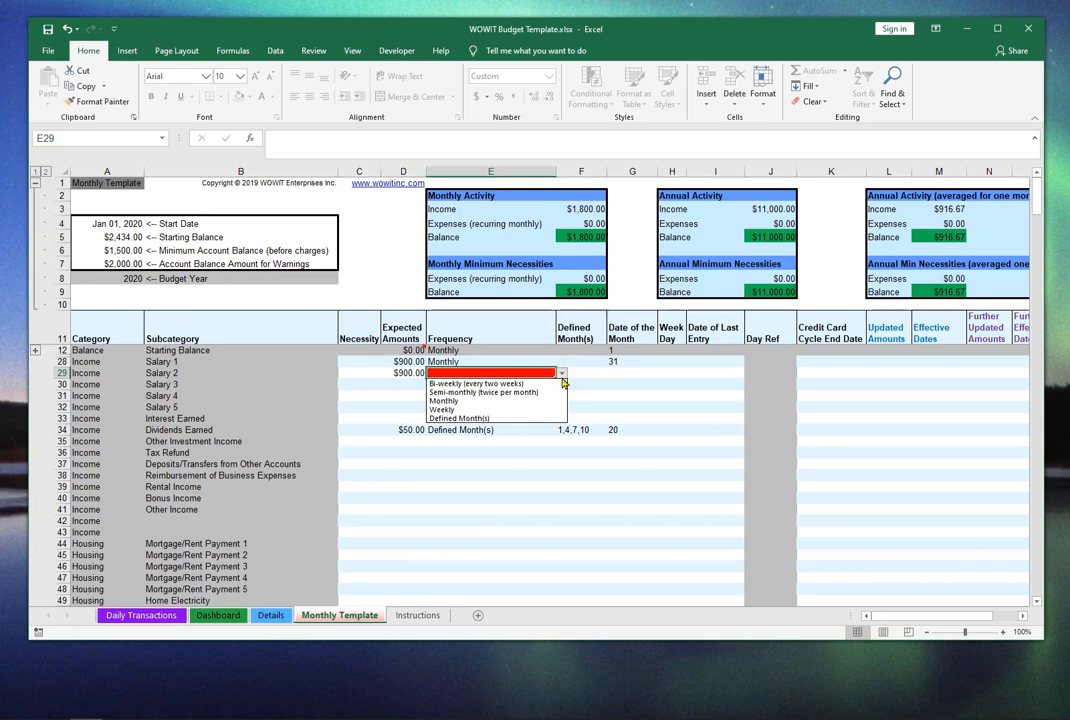
pyautogui.click(542, 401)
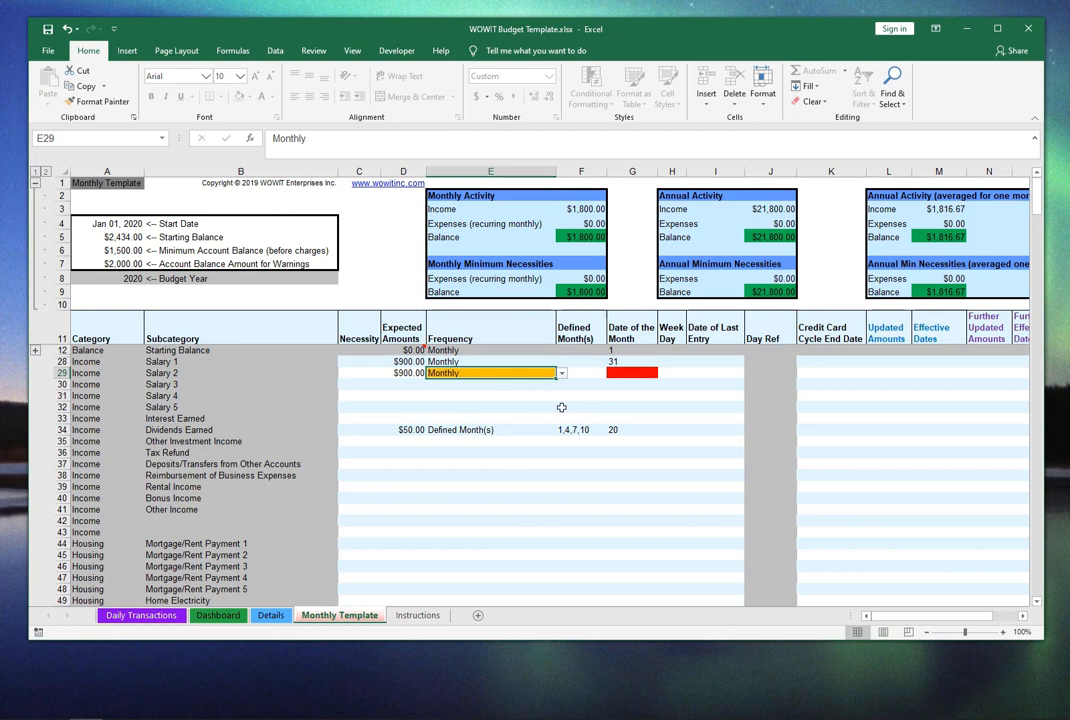
# Clear the Expected Amount and Frequency of Salary 2
pyautogui.press('Left')
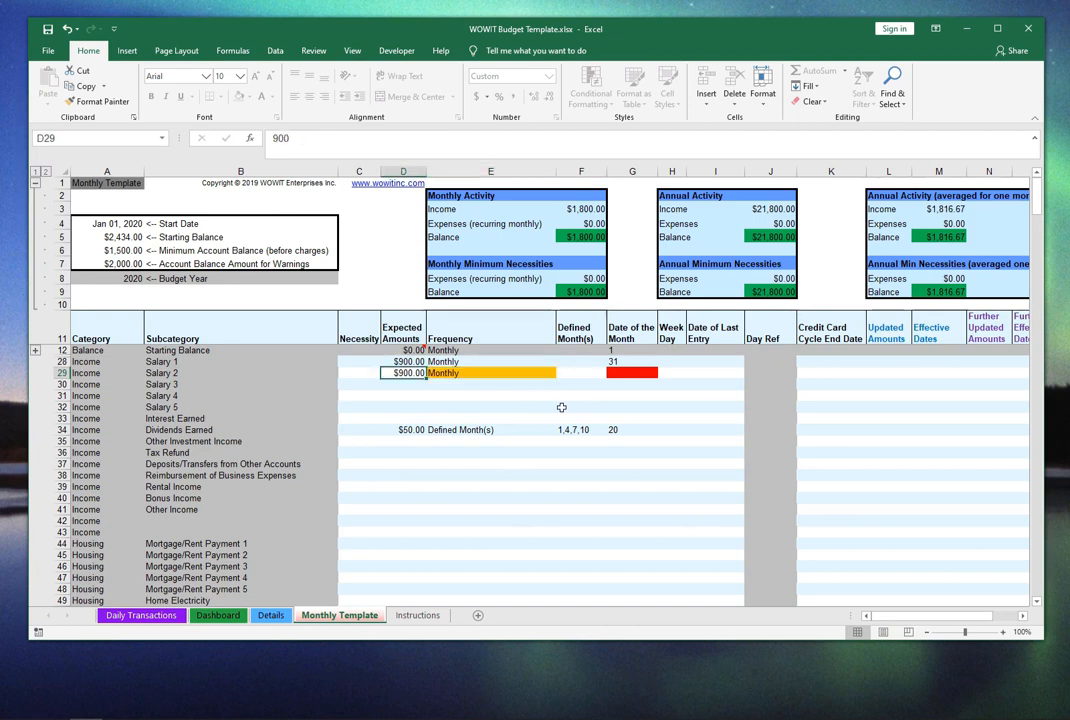
pyautogui.press('Delete')
pyautogui.press('Right')
pyautogui.press('Delete')
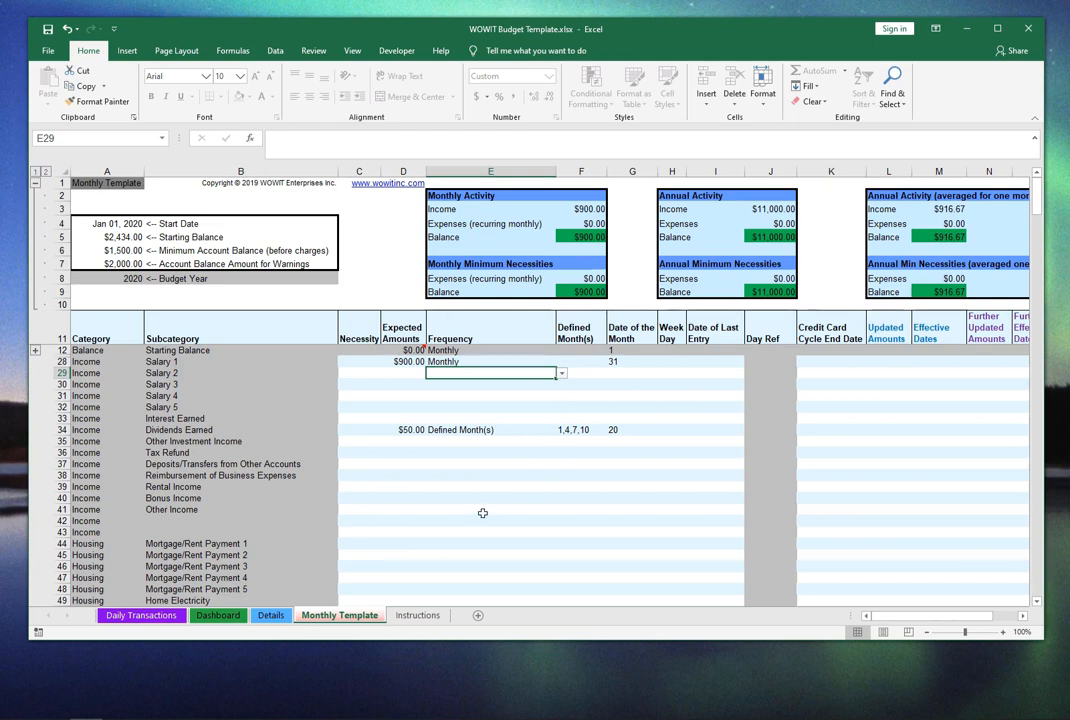
# Look through the expense categories from Housing down to Insurance, and go to the Credit Card 1 Payment row under Loans/Credit
pyautogui.press('Down')
pyautogui.press('Down')
pyautogui.press('Down')
pyautogui.press('Down')
pyautogui.press('Down')
pyautogui.press('Down')
pyautogui.press('Down')
pyautogui.press('Down')
pyautogui.press('Down')
pyautogui.press('Down')
pyautogui.press('Down')
pyautogui.press('Down')
pyautogui.press('Down')
pyautogui.press('Down')
pyautogui.press('Down')
pyautogui.press('Down')
pyautogui.press('Down')
pyautogui.press('Down')
pyautogui.press('Down')
pyautogui.press('Down')
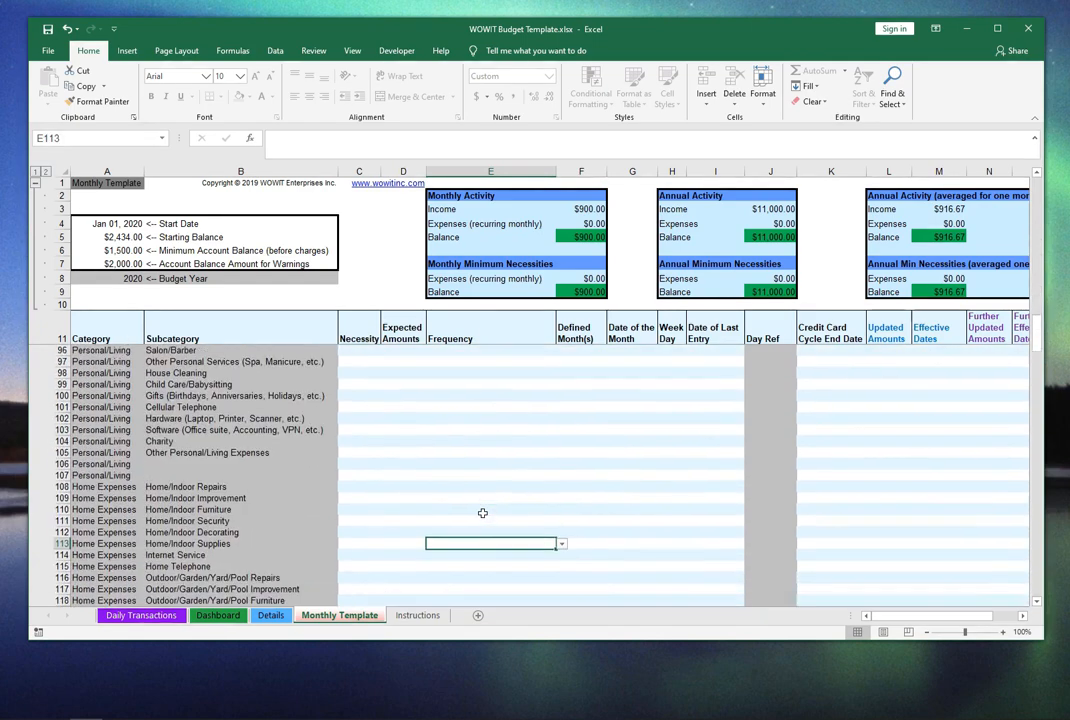
pyautogui.press('Down')
pyautogui.press('Down')
pyautogui.press('Down')
pyautogui.press('Down')
pyautogui.press('Down')
pyautogui.press('Down')
pyautogui.press('Down')
pyautogui.press('Down')
pyautogui.press('Down')
pyautogui.press('Down')
pyautogui.press('Down')
pyautogui.press('Down')
pyautogui.press('Down')
pyautogui.press('Down')
pyautogui.press('Down')
pyautogui.press('Down')
pyautogui.press('Down')
pyautogui.press('Down')
pyautogui.press('Down')
pyautogui.press('Down')
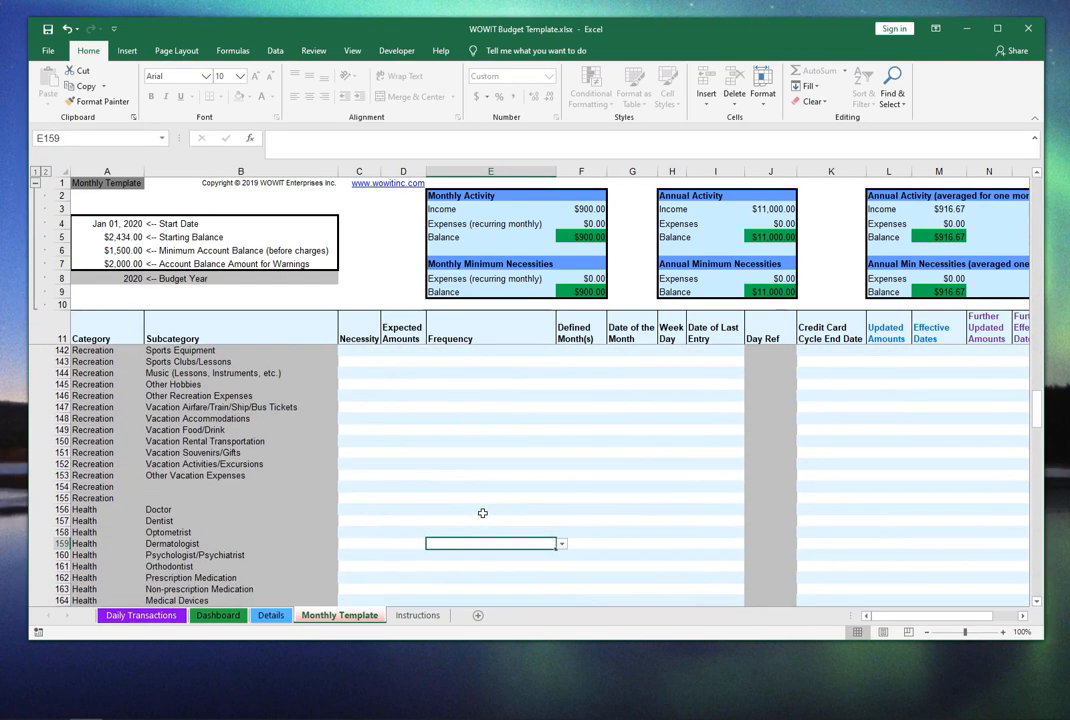
pyautogui.press('Down')
pyautogui.press('Down')
pyautogui.press('Down')
pyautogui.press('Down')
pyautogui.press('Down')
pyautogui.press('Down')
pyautogui.press('Down')
pyautogui.press('Down')
pyautogui.press('Down')
pyautogui.press('Down')
pyautogui.press('Down')
pyautogui.press('Down')
pyautogui.press('Down')
pyautogui.press('Down')
pyautogui.press('Down')
pyautogui.press('Down')
pyautogui.press('Down')
pyautogui.press('Down')
pyautogui.press('Down')
pyautogui.press('Down')
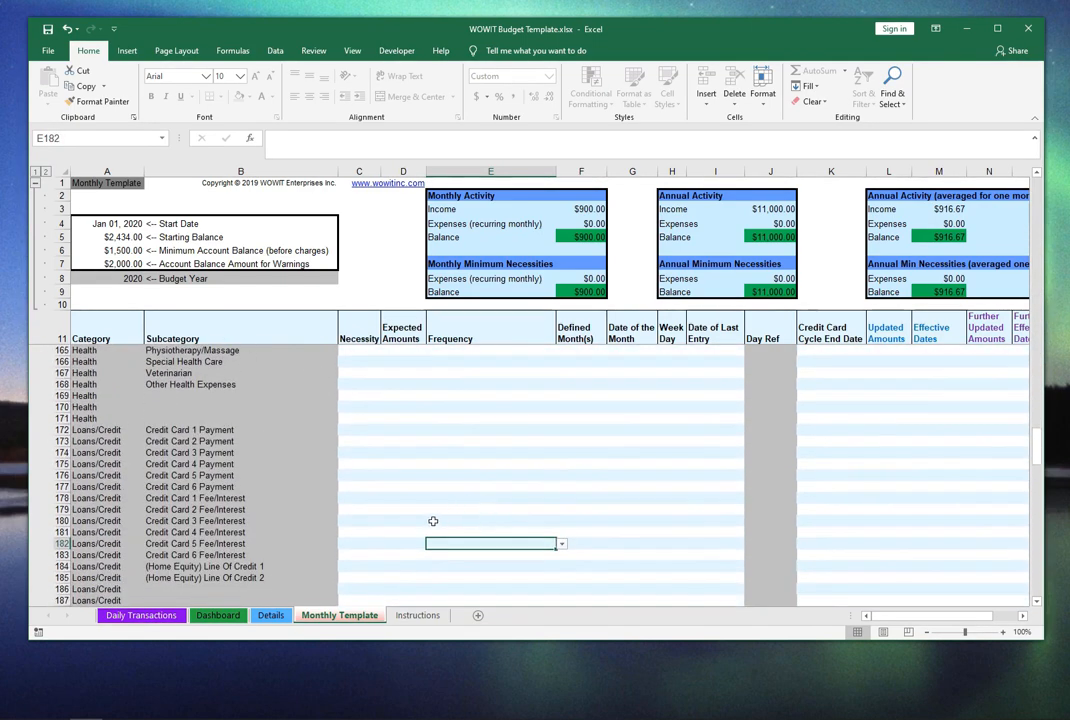
pyautogui.press('Down')
pyautogui.press('Down')
pyautogui.press('Down')
pyautogui.press('Down')
pyautogui.press('Down')
pyautogui.press('Down')
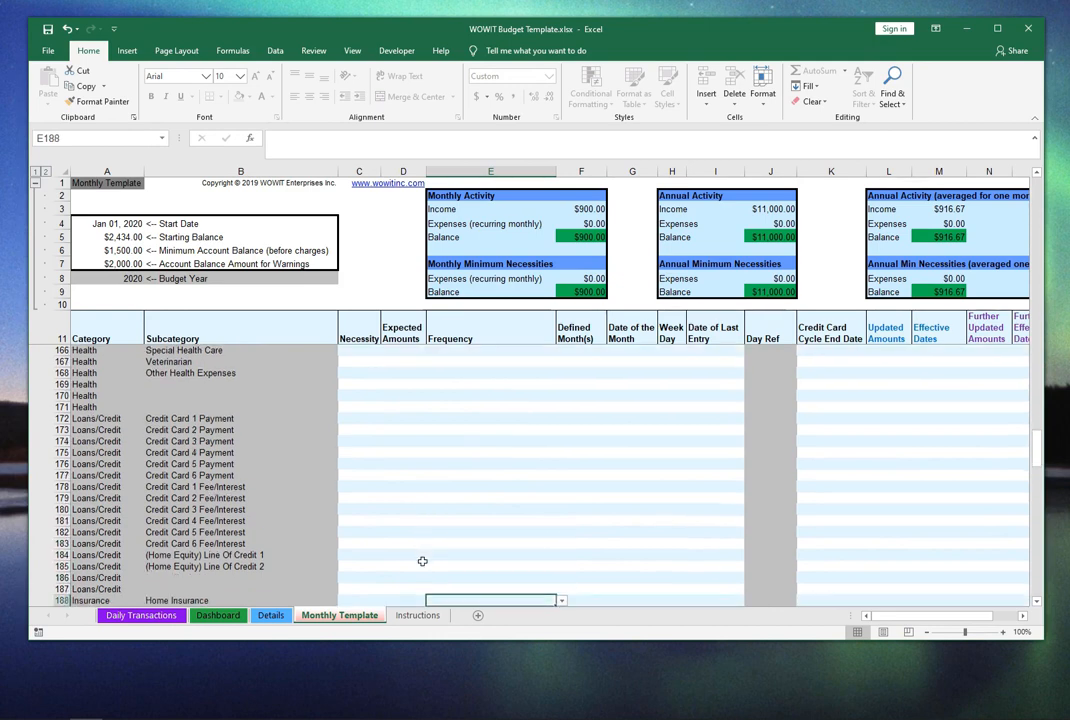
pyautogui.press('Down')
pyautogui.press('Down')
pyautogui.click(354, 397)
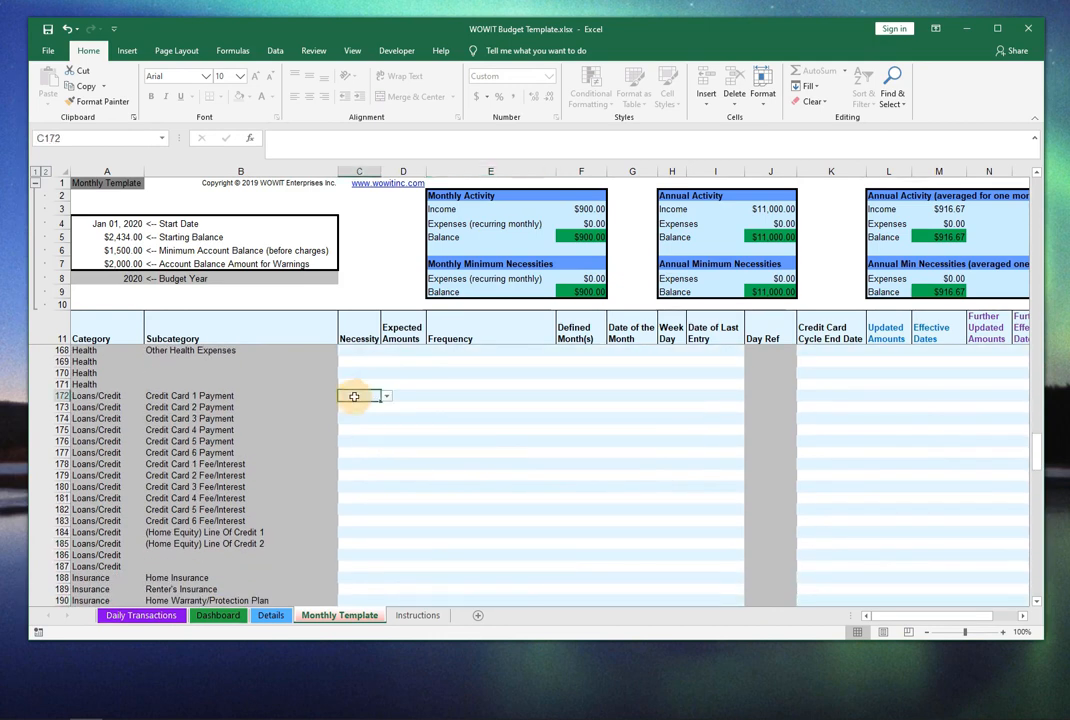
pyautogui.press('Right')
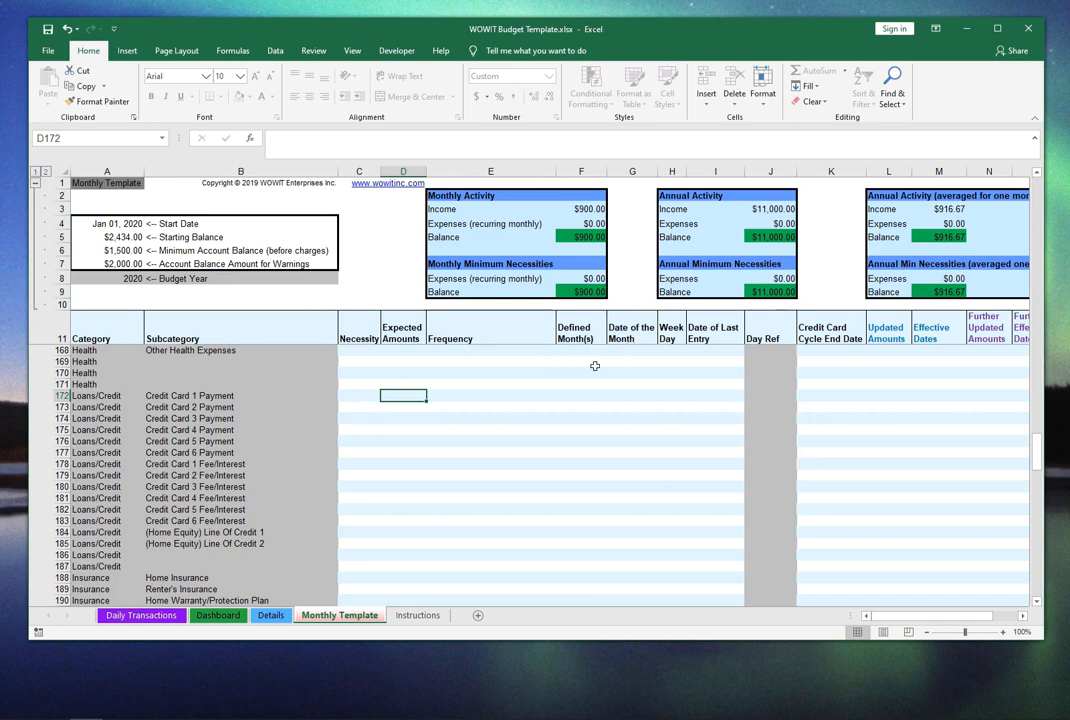
# Examine the Credit Cards list beside the summary boxes, and return to the Loans/Credit rows at the start of the sheet
pyautogui.click(659, 346)
pyautogui.press('Right')
pyautogui.press('Right')
pyautogui.press('Right')
pyautogui.press('Right')
pyautogui.press('Right')
pyautogui.press('Right')
pyautogui.press('Right')
pyautogui.press('Right')
pyautogui.press('Right')
pyautogui.press('Right')
pyautogui.press('Right')
pyautogui.press('Right')
pyautogui.press('Right')
pyautogui.press('Right')
pyautogui.press('Right')
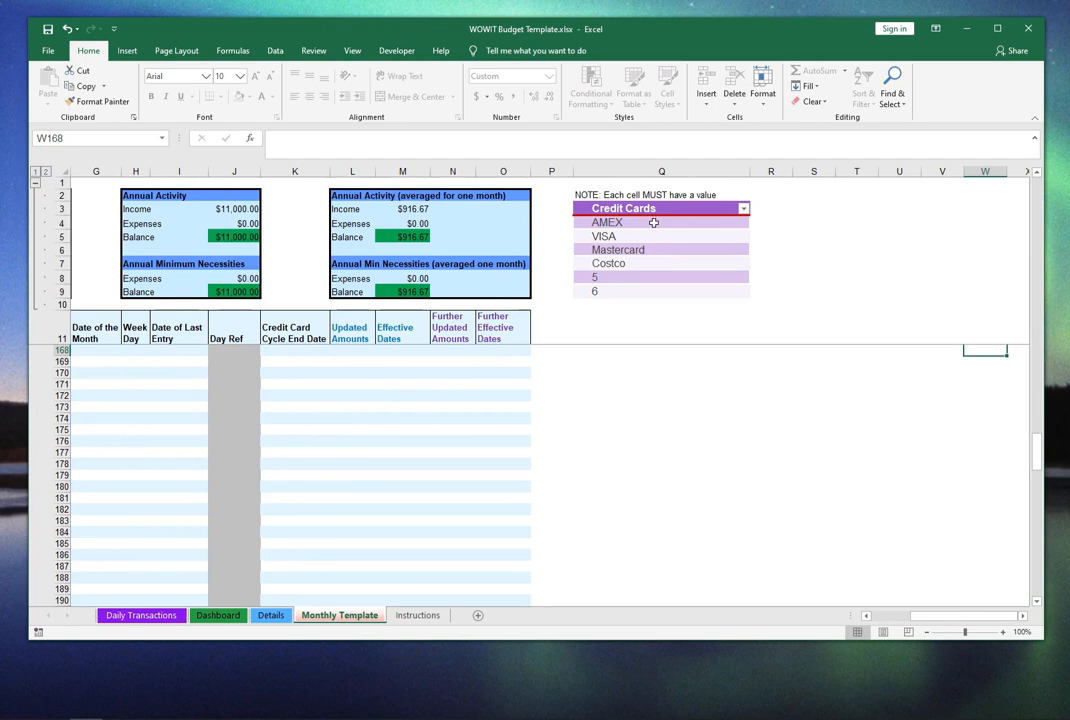
pyautogui.click(130, 428)
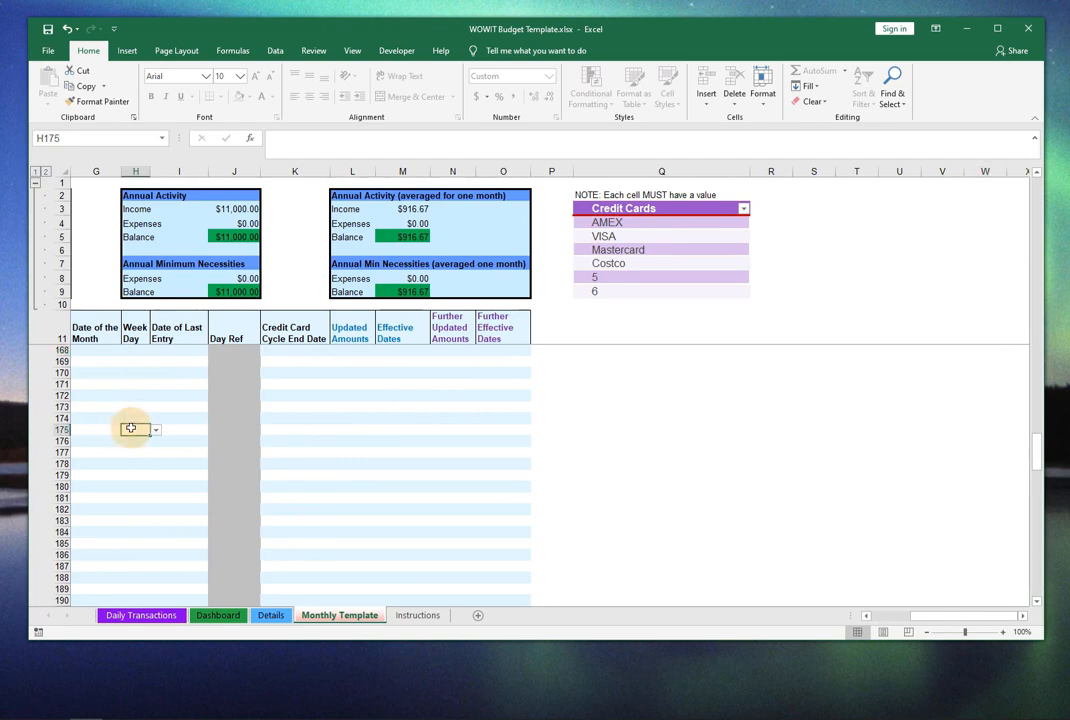
pyautogui.press('Left')
pyautogui.press('Home')
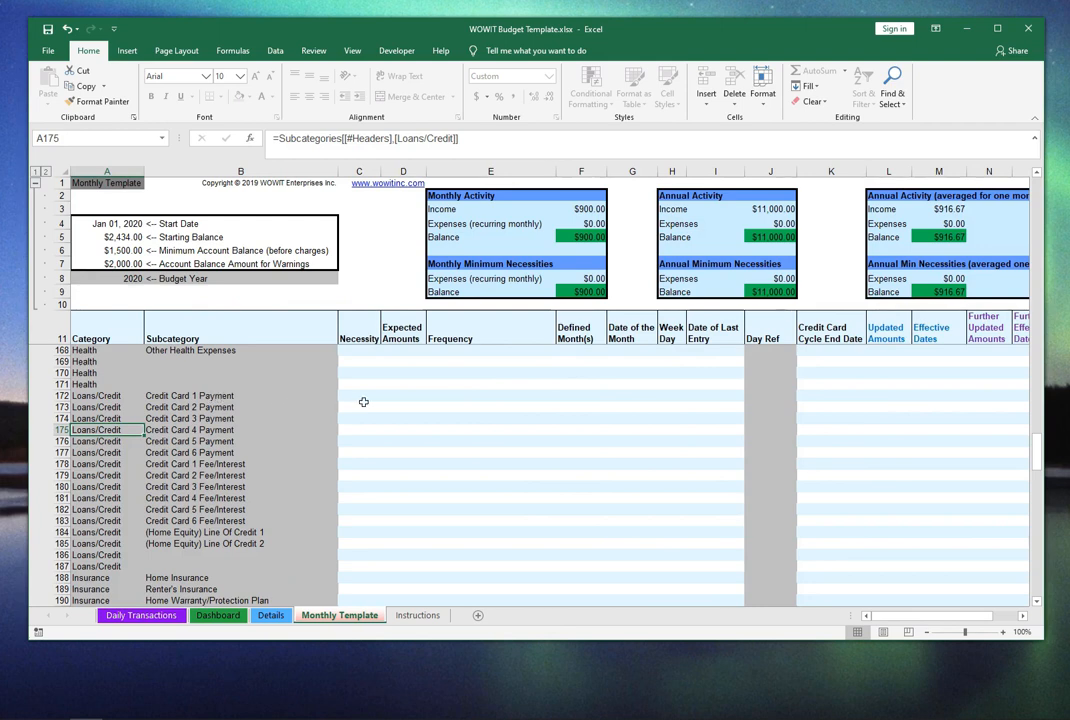
# Set the Expected Amount of Credit Card 1 Payment to -200
pyautogui.press('Right')
pyautogui.press('Right')
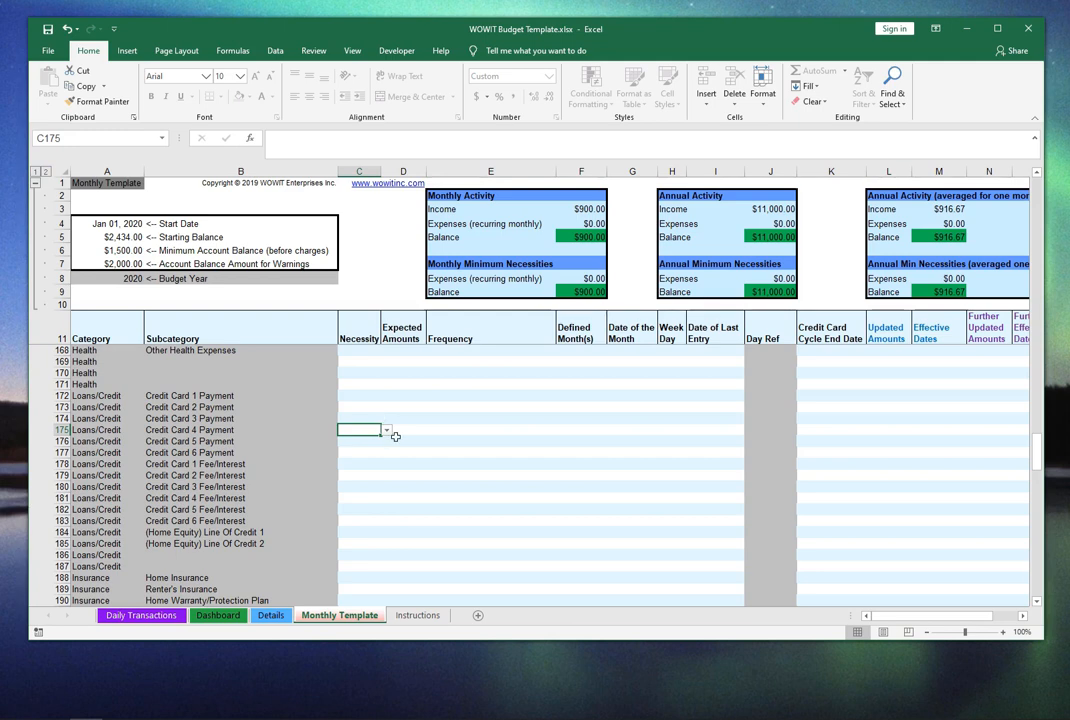
pyautogui.press('Up')
pyautogui.press('Right')
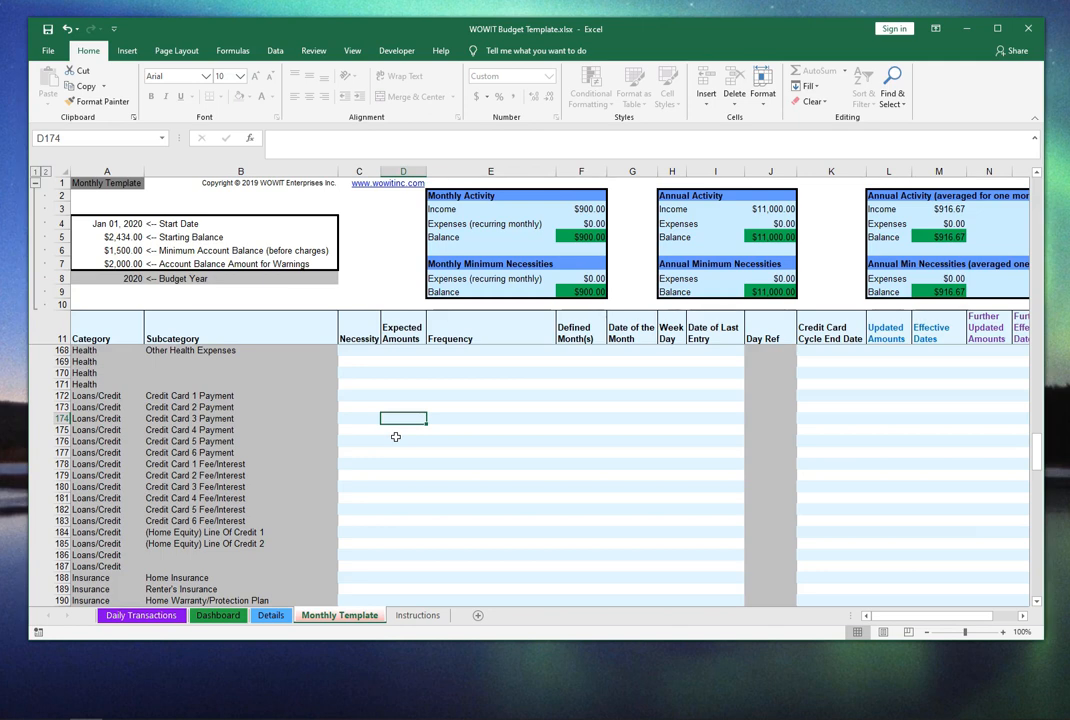
pyautogui.press('Up')
pyautogui.press('Up')
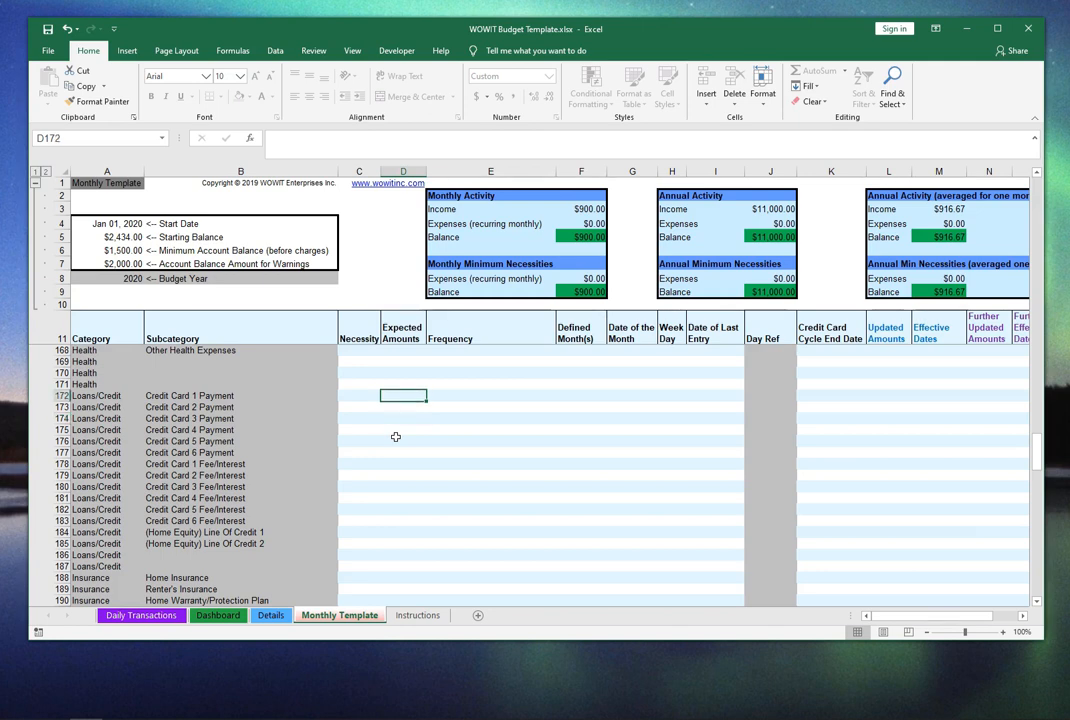
pyautogui.write('200')
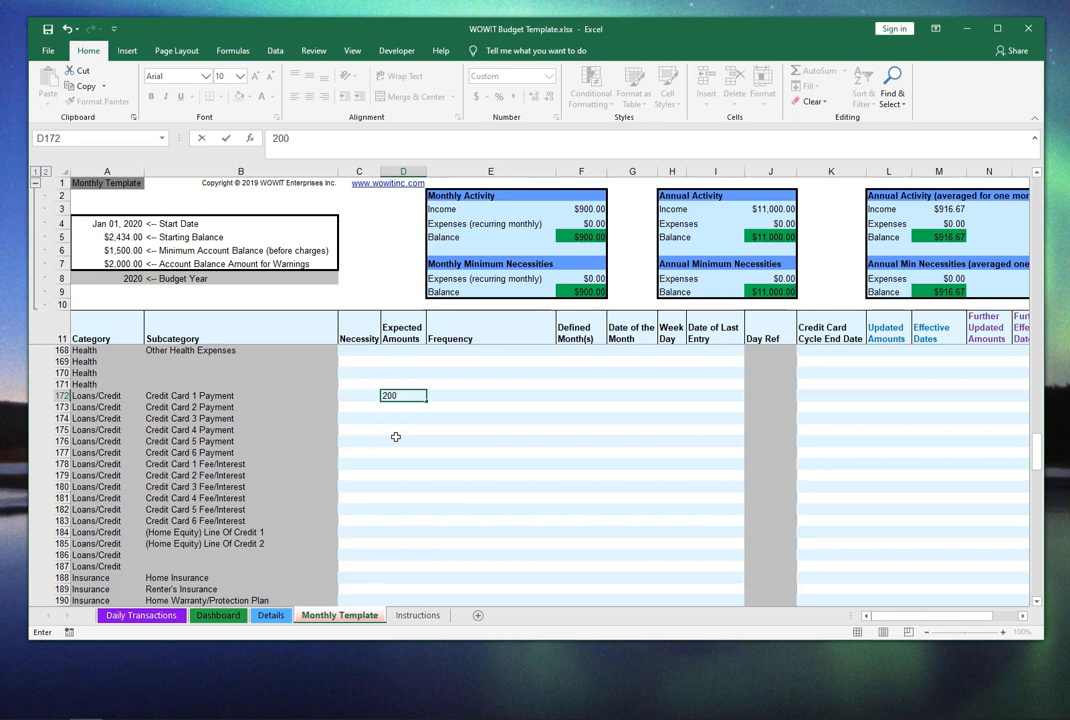
pyautogui.hotkey('ctrl', 'Return')
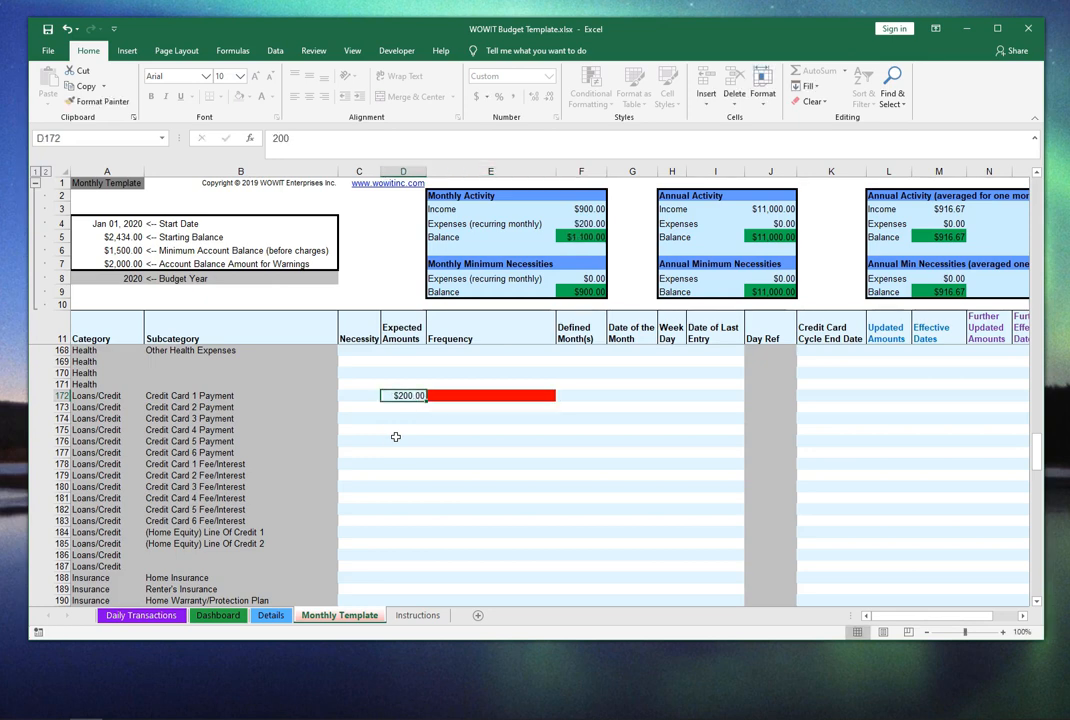
pyautogui.write('-')
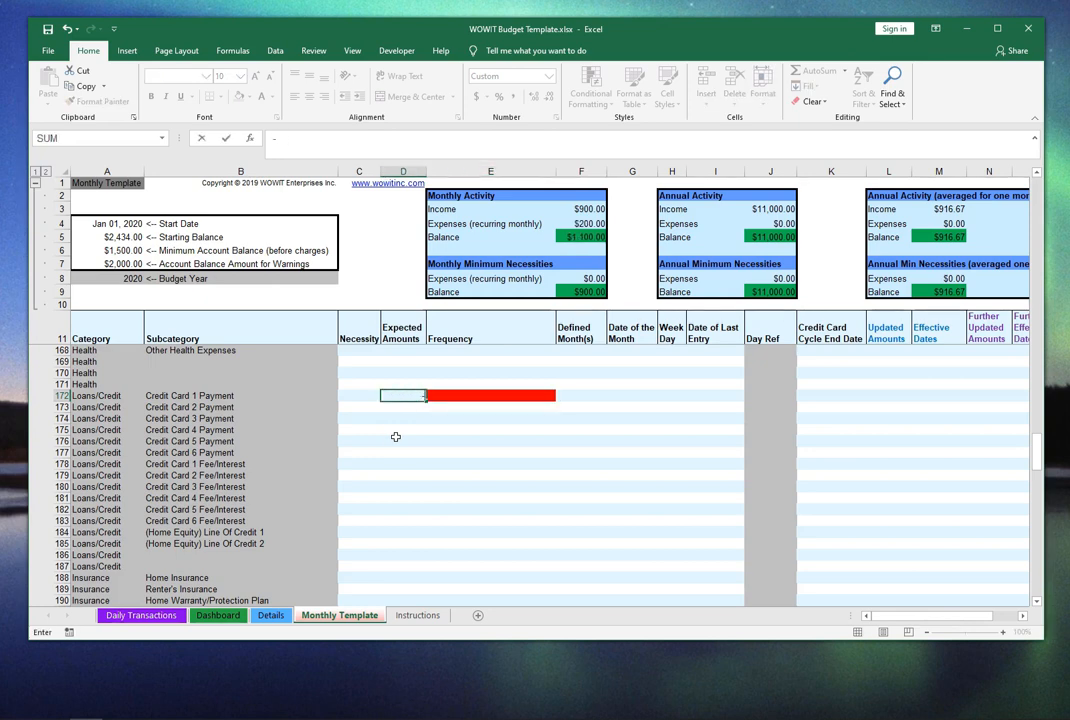
pyautogui.write('200')
pyautogui.press('Tab')
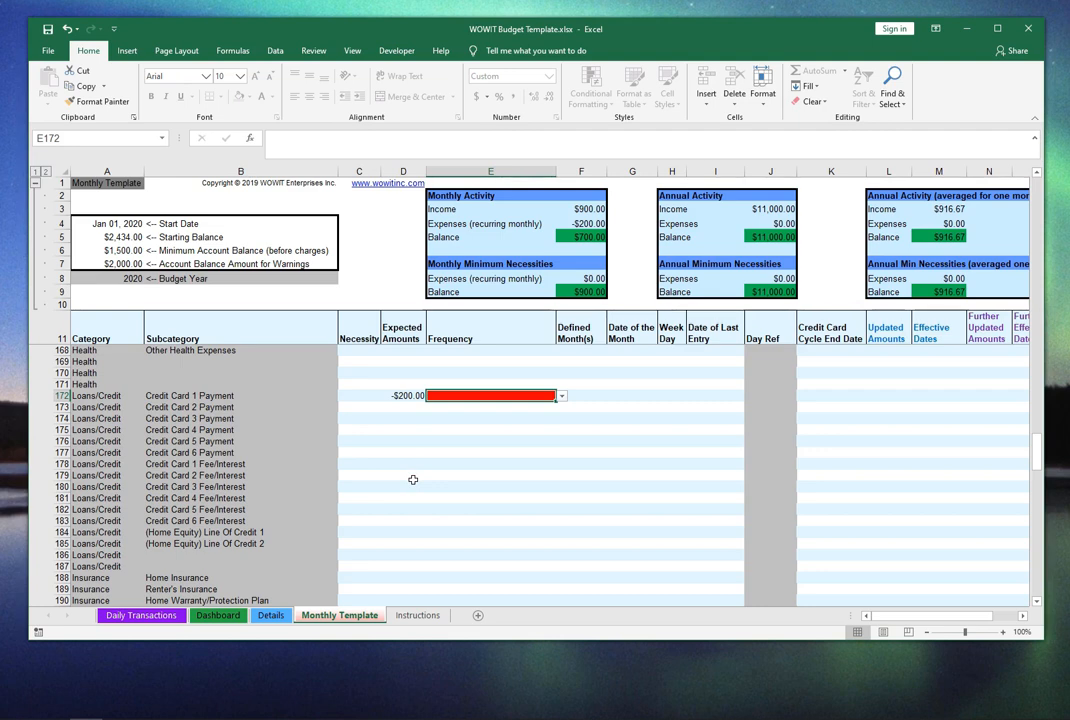
# Set the Credit Card 1 Payment Frequency to Monthly and its Date of the Month to 17
pyautogui.click(562, 397)
pyautogui.click(543, 424)
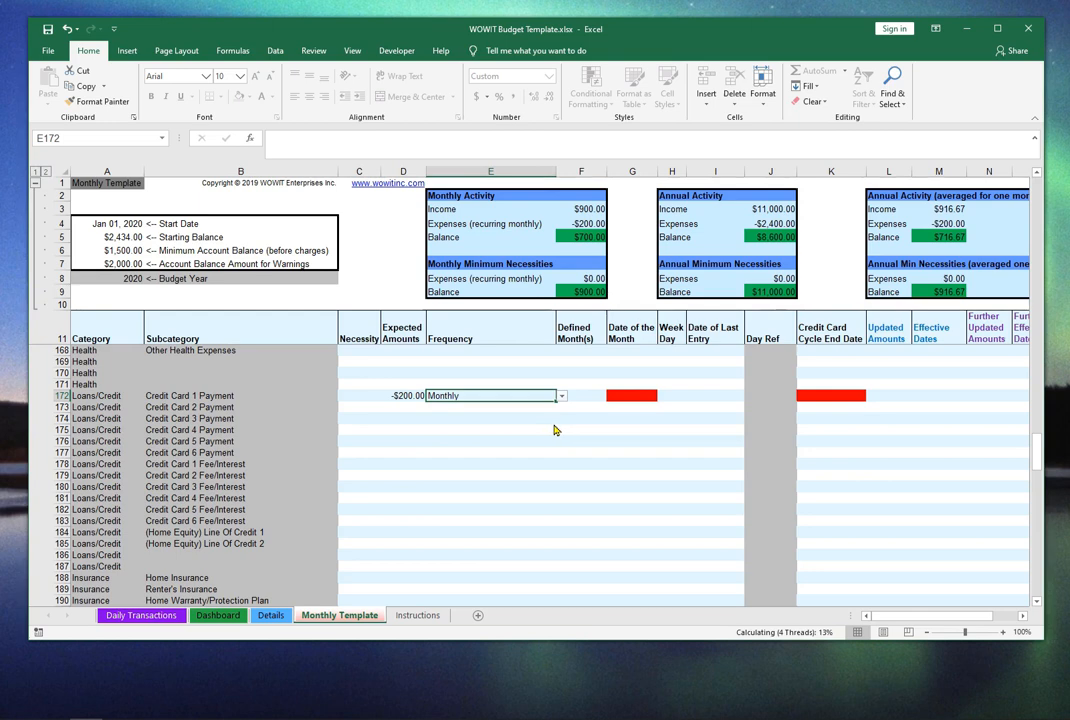
pyautogui.click(632, 396)
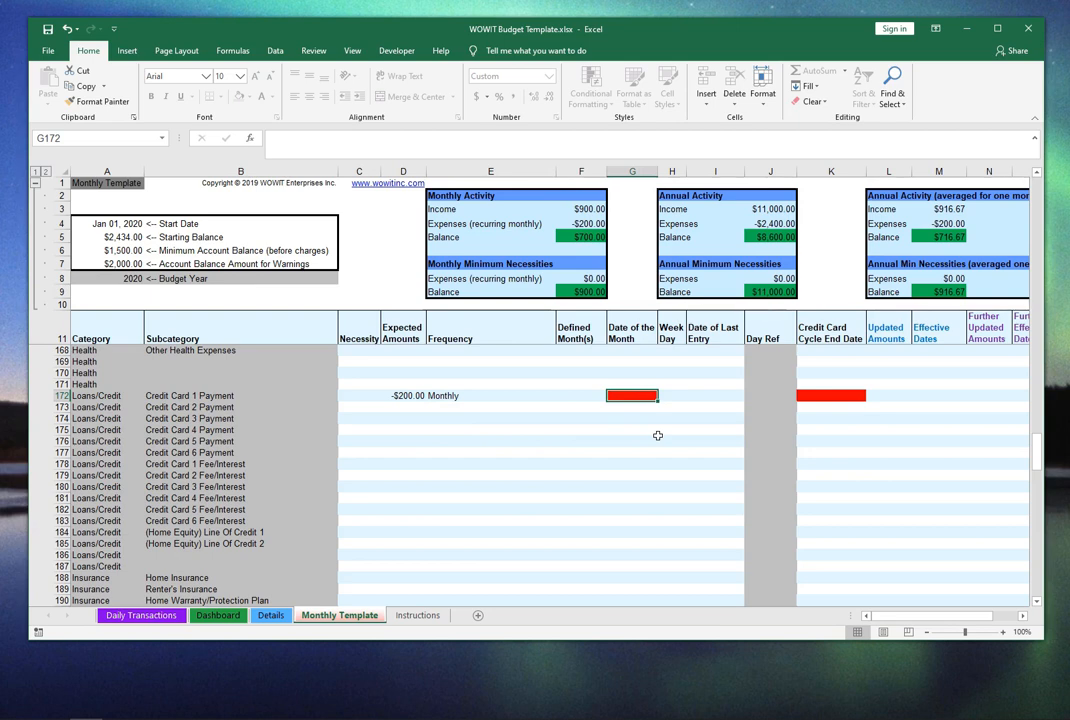
pyautogui.write('17')
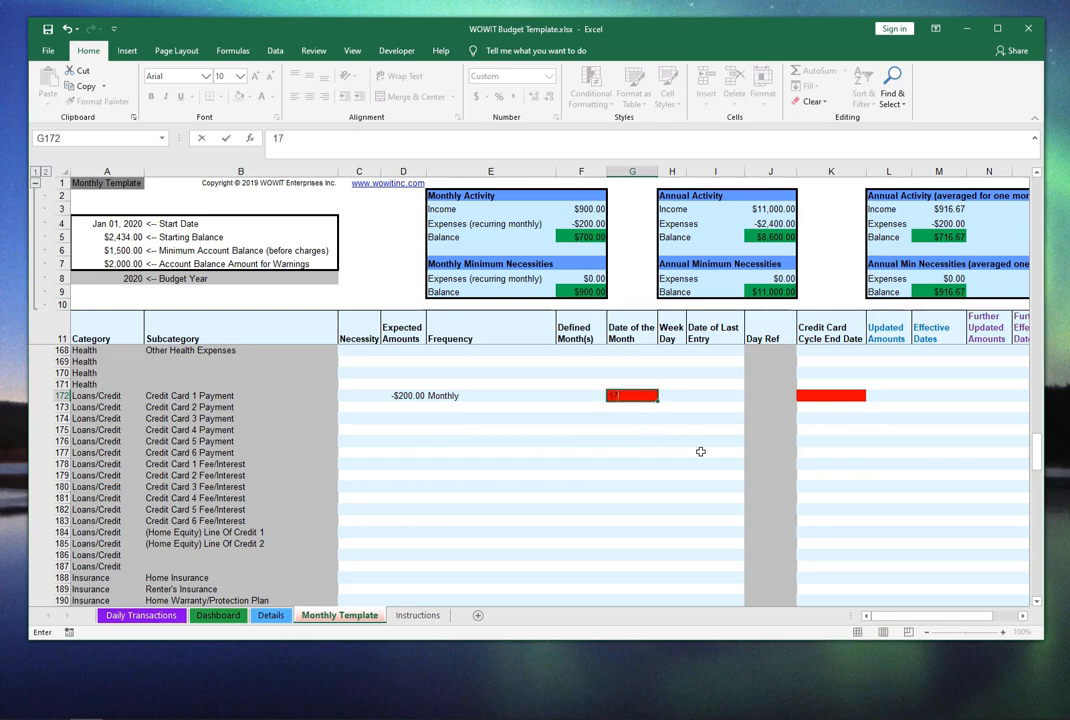
pyautogui.press('Tab')
# Set the Credit Card Cycle End Date of Credit Card 1 Payment to 26
pyautogui.press('Tab')
pyautogui.press('Tab')
pyautogui.press('Tab')
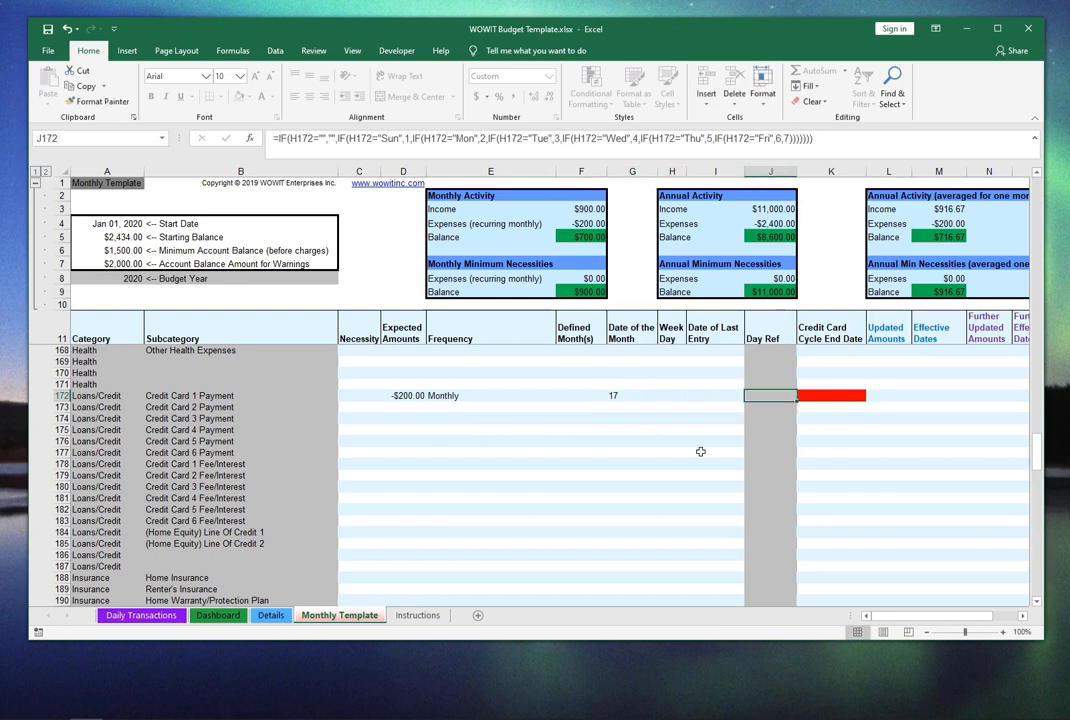
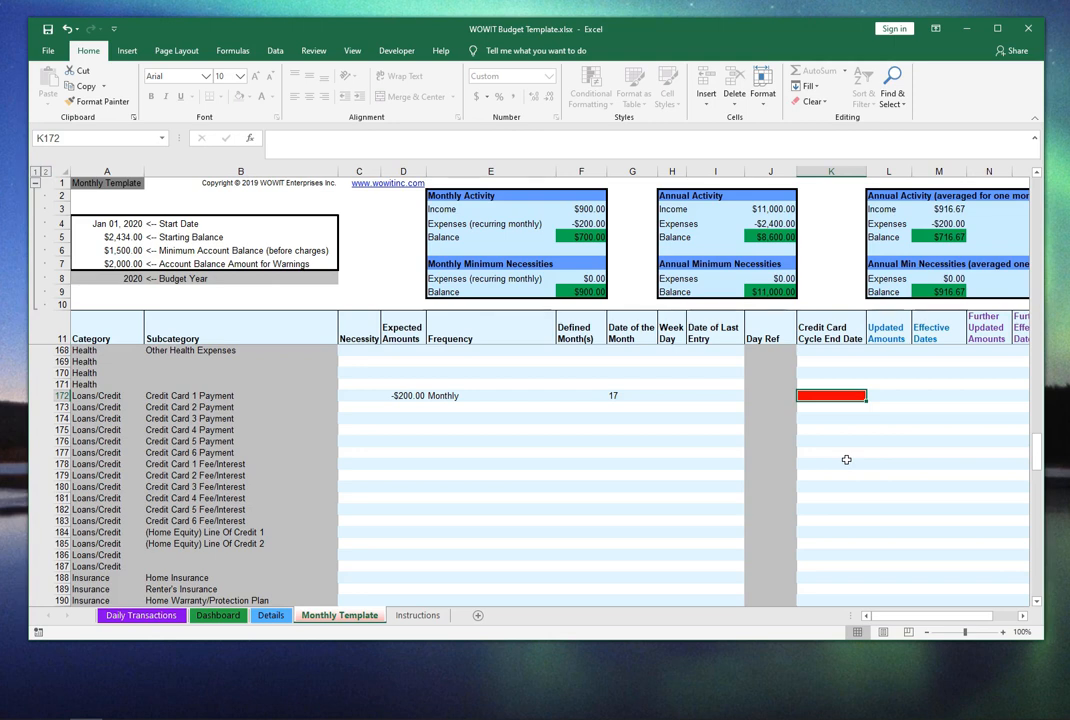
pyautogui.write('26')
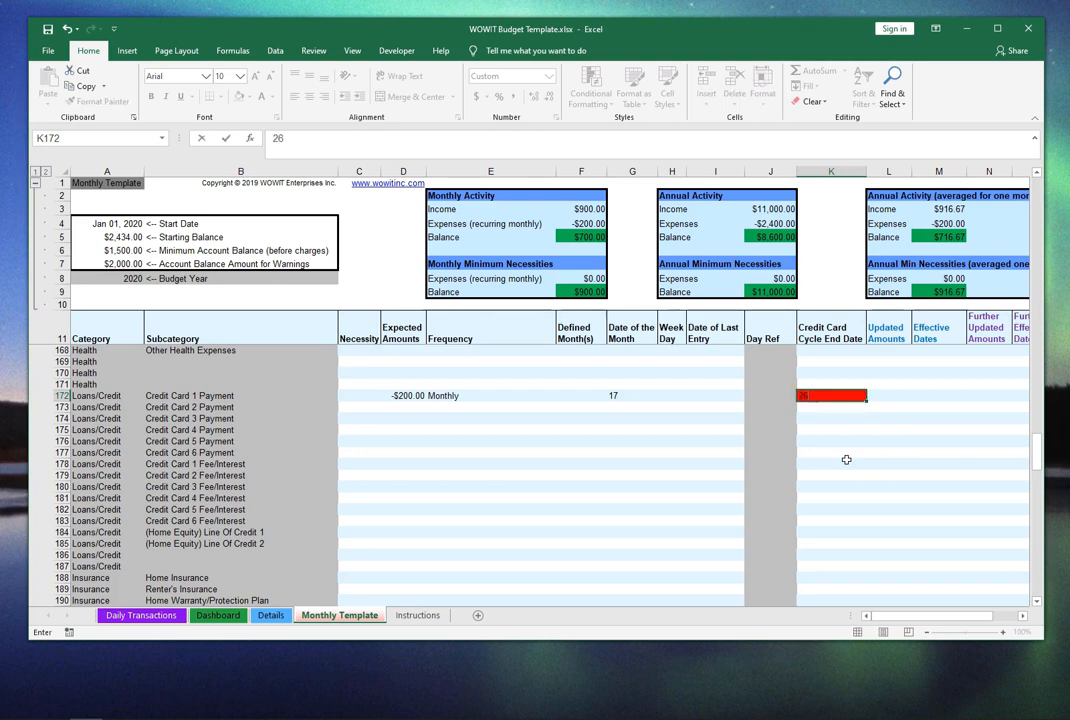
pyautogui.press('Return')
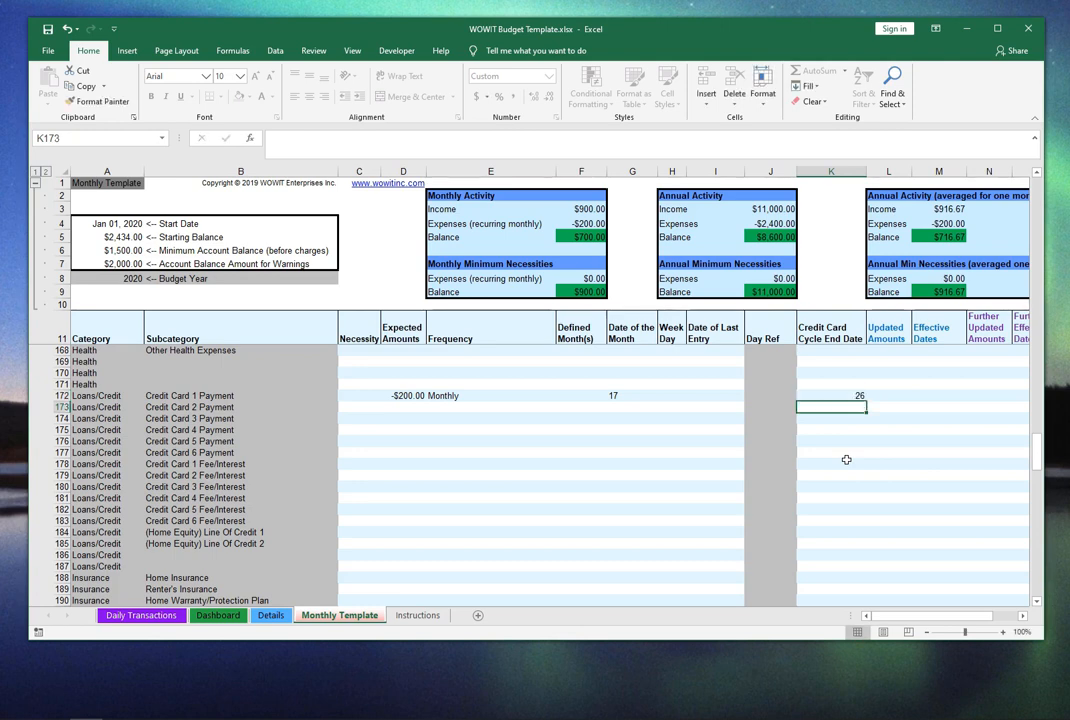
# Review the Credit Card 1 Payment row from its Cycle End Date back to its Expected Amount
pyautogui.press('Up')
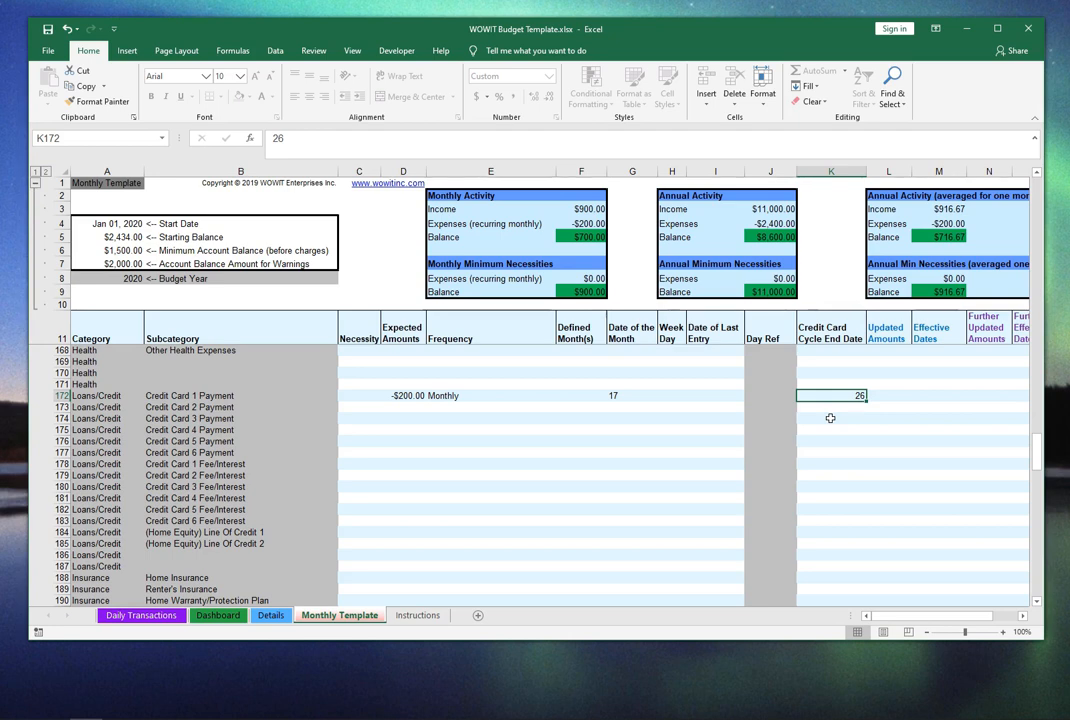
pyautogui.press('Left')
pyautogui.press('Left')
pyautogui.press('Left')
pyautogui.press('Left')
pyautogui.press('Left')
pyautogui.press('Left')
pyautogui.press('Left')
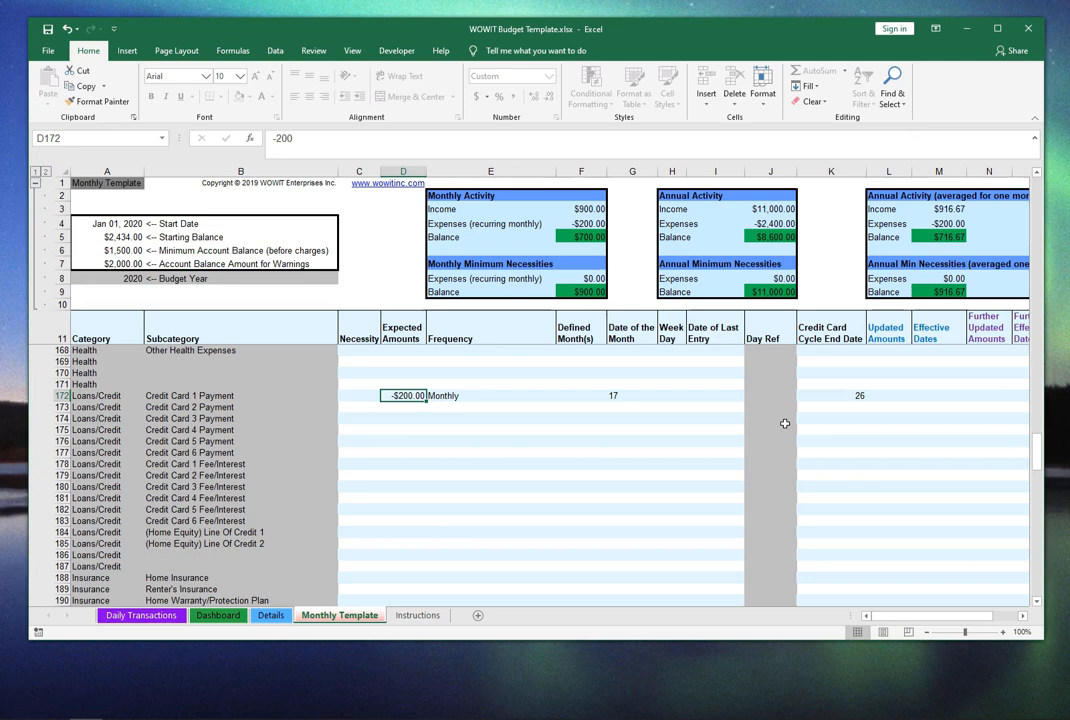
pyautogui.scroll(1, 591, 444)
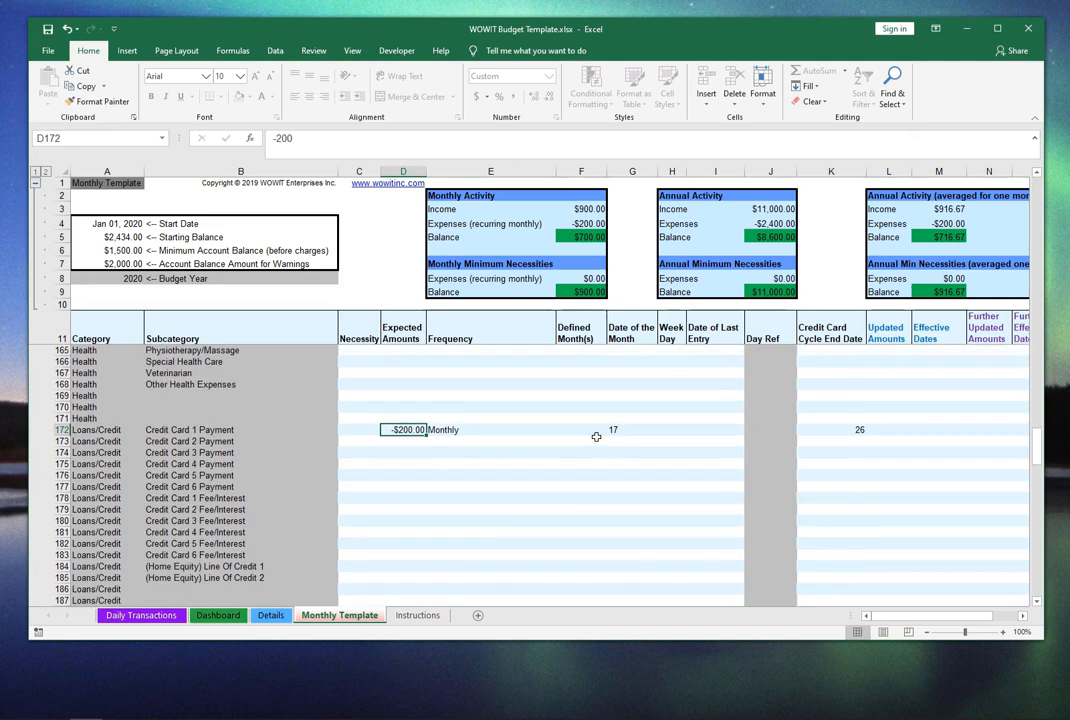
# Set the Expected Amount of Credit Card 1 Payment to 0
pyautogui.scroll(1, 592, 436)
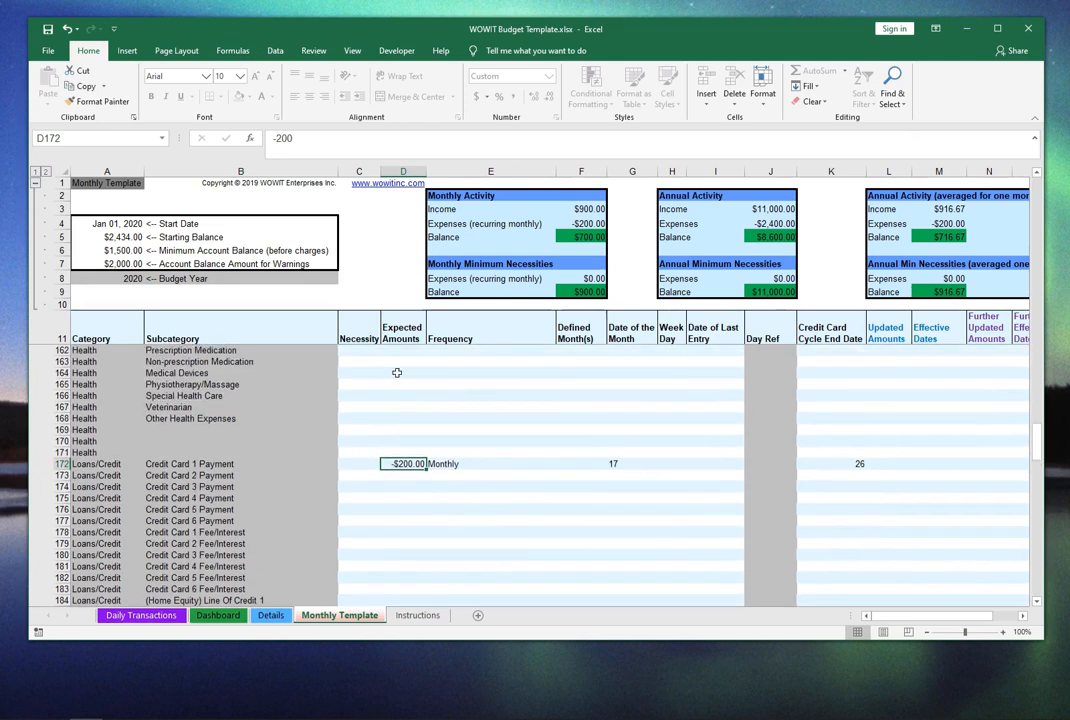
pyautogui.click(400, 384)
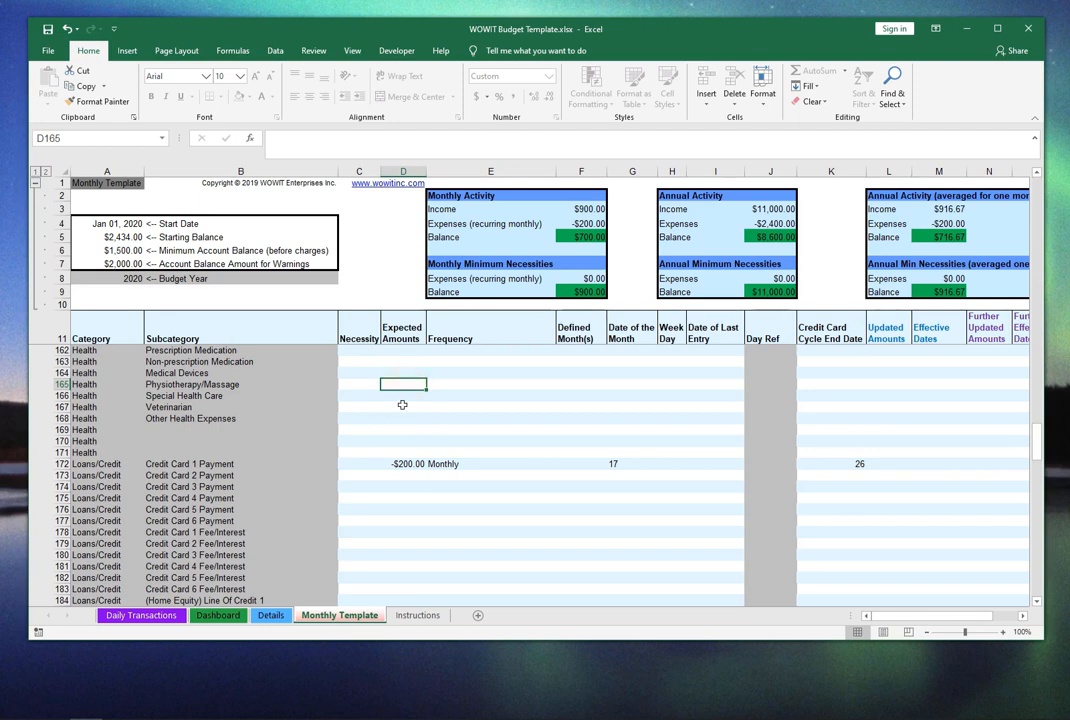
pyautogui.click(405, 463)
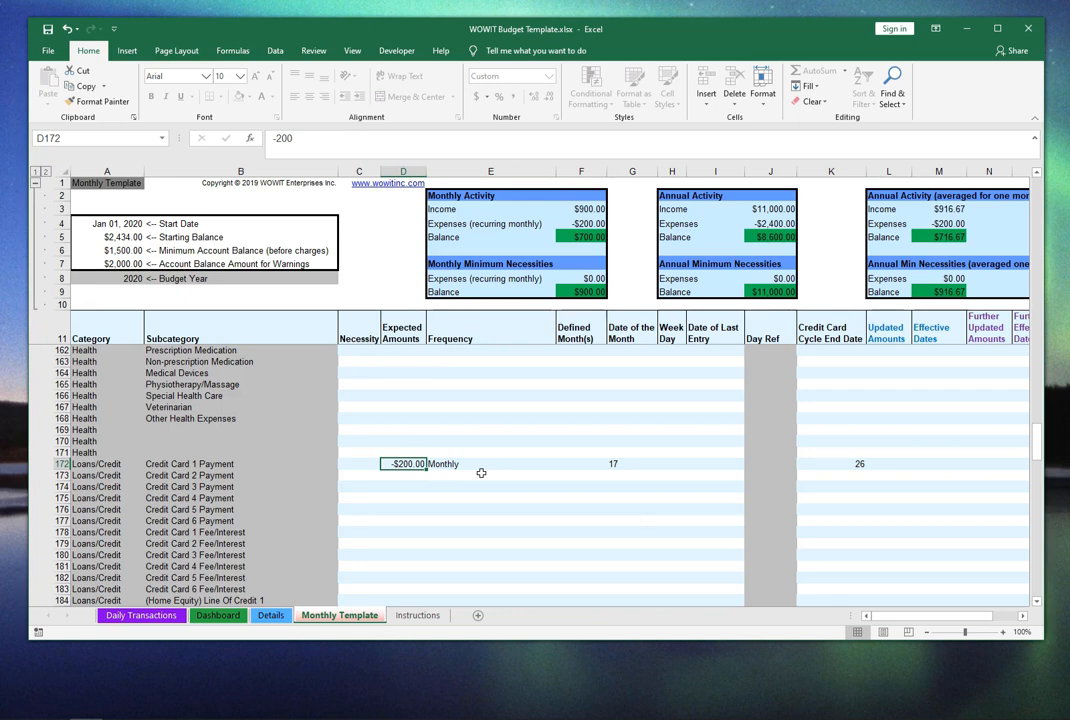
pyautogui.write('0')
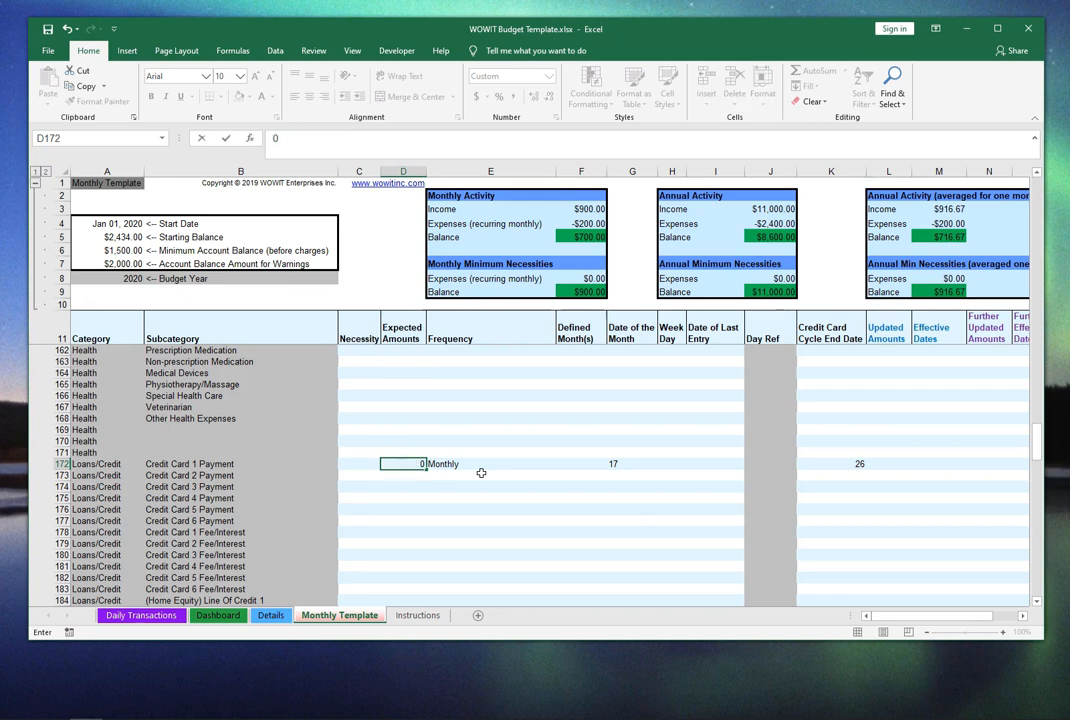
pyautogui.press('Return')
pyautogui.press('Return')
pyautogui.press('Up')
pyautogui.press('Up')
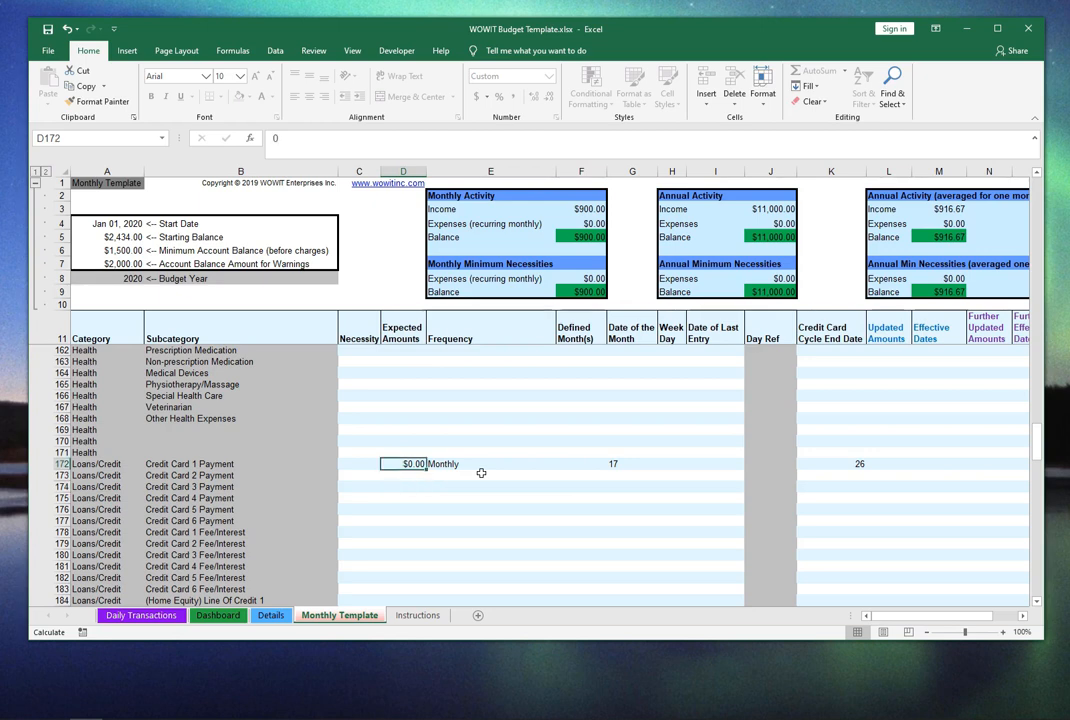
pyautogui.click(396, 384)
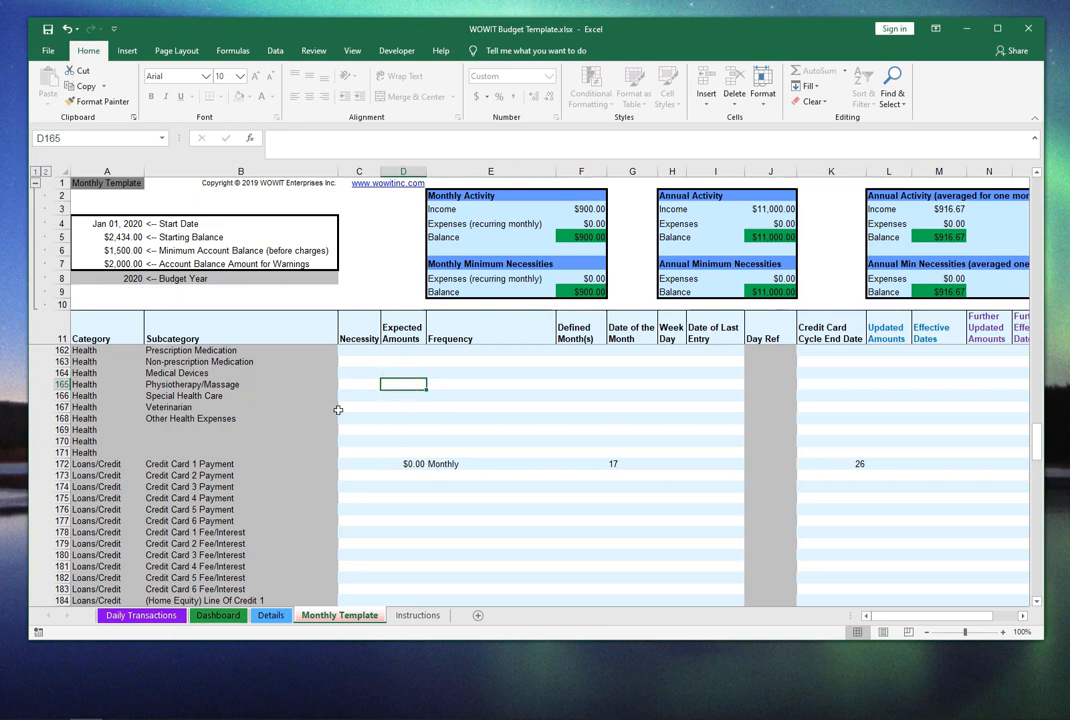
# Enter -75 as the Expected Amount of Home Insurance in the Insurance category
pyautogui.click(415, 466)
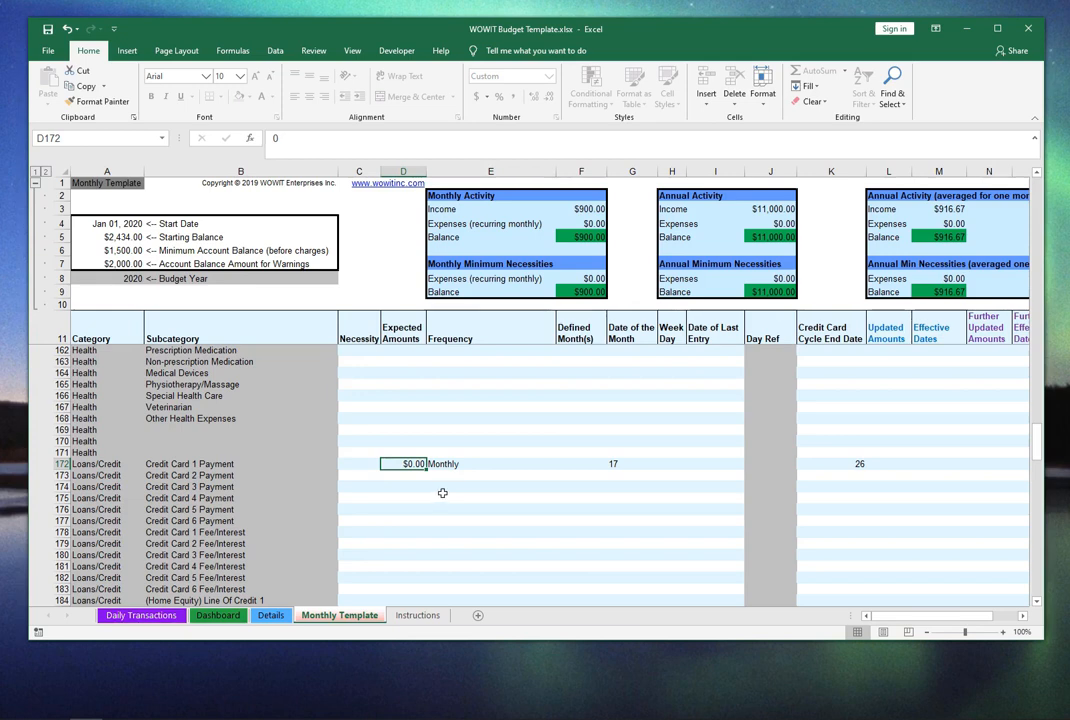
pyautogui.press('pagedown')
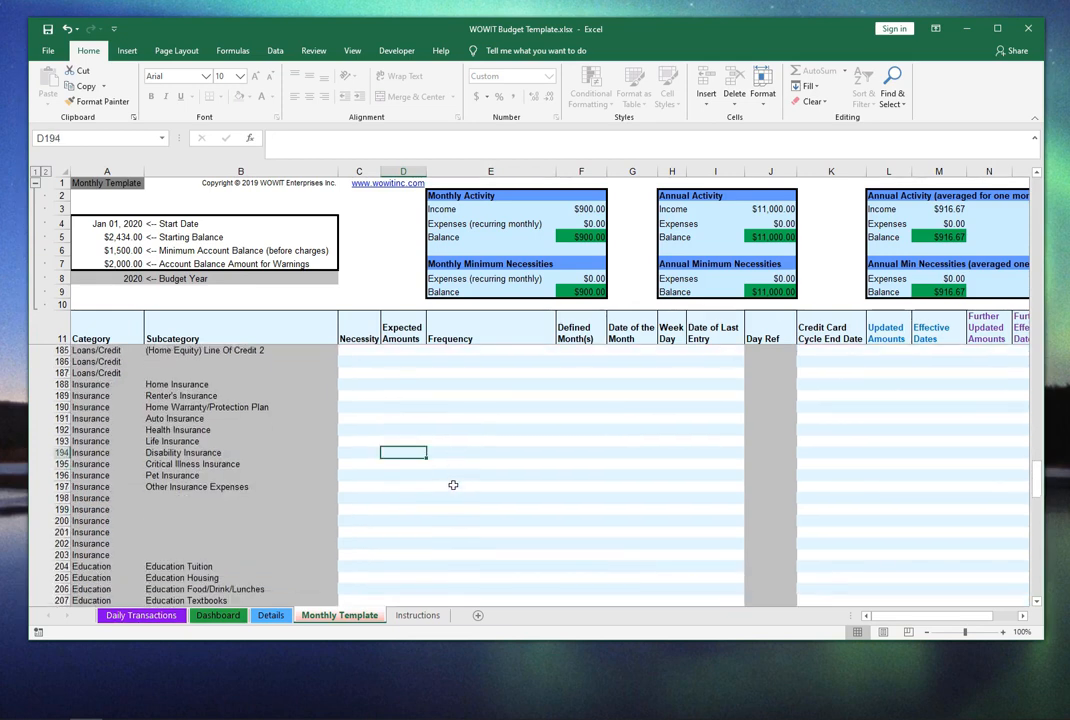
pyautogui.press('Up')
pyautogui.press('Up')
pyautogui.press('Up')
pyautogui.press('Up')
pyautogui.press('Up')
pyautogui.press('Up')
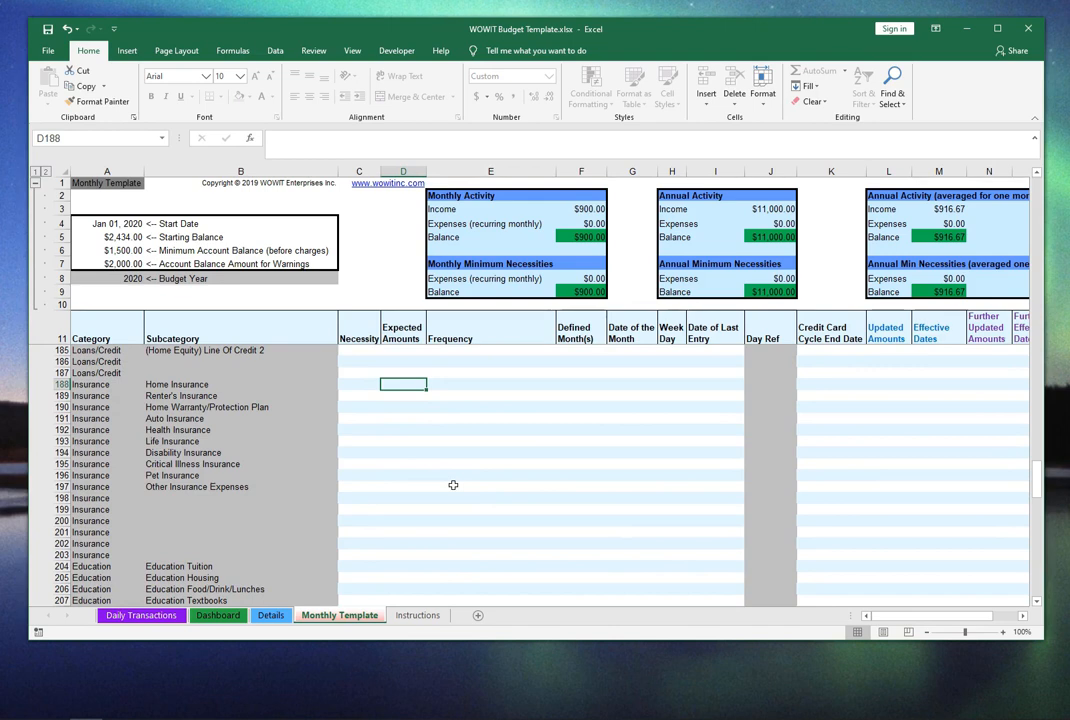
pyautogui.write('-')
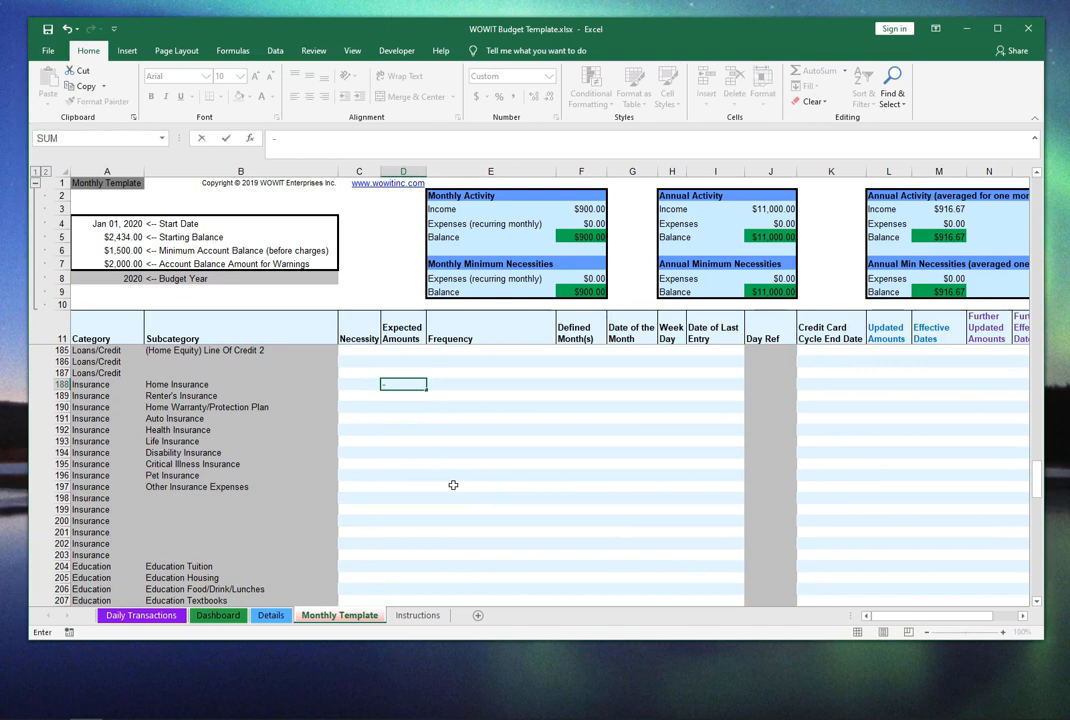
pyautogui.write('75')
# Set the Home Insurance Frequency to Monthly and its Date of the Month to 22
pyautogui.click(550, 384)
pyautogui.click(561, 386)
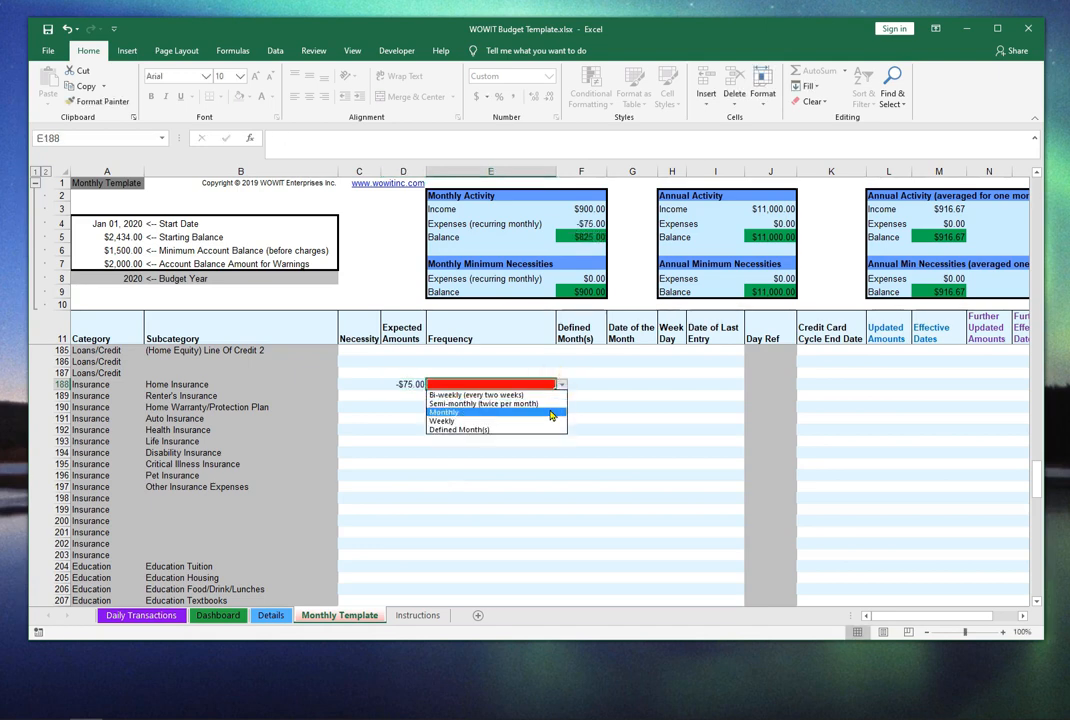
pyautogui.click(550, 414)
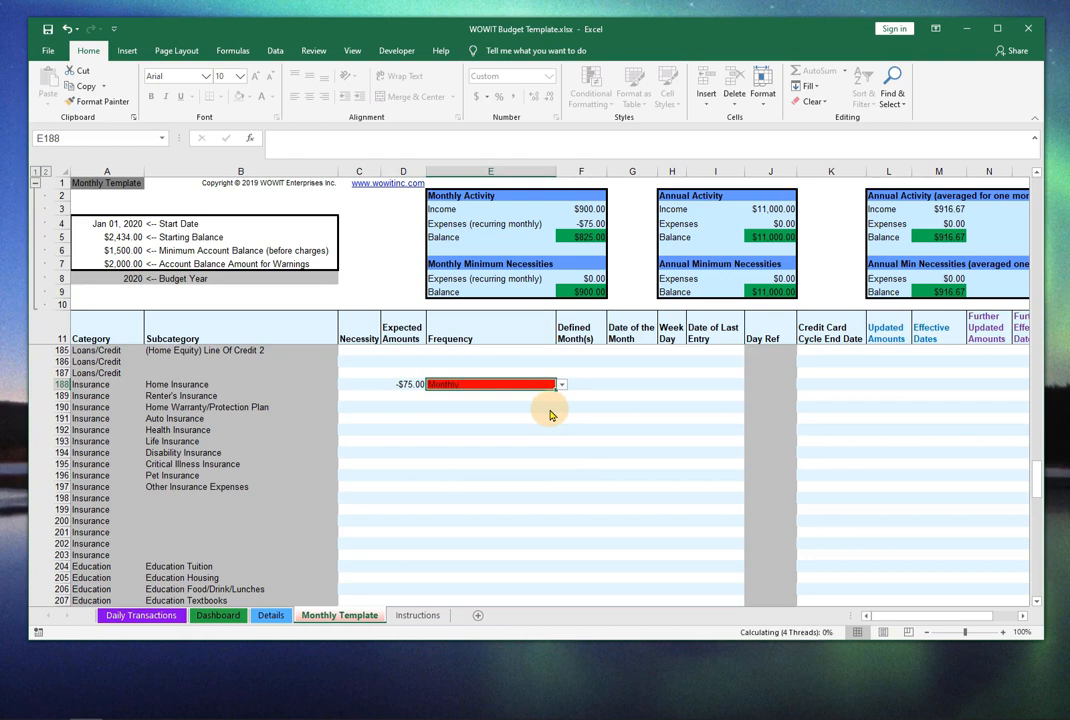
pyautogui.click(636, 384)
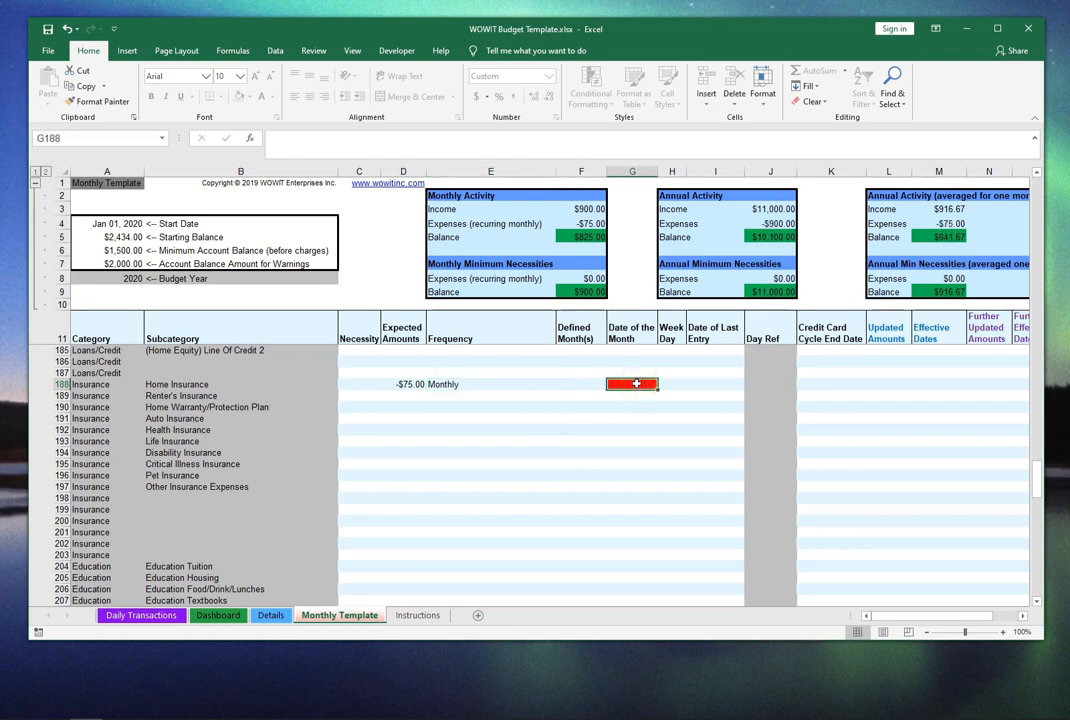
pyautogui.write('22')
pyautogui.press('Return')
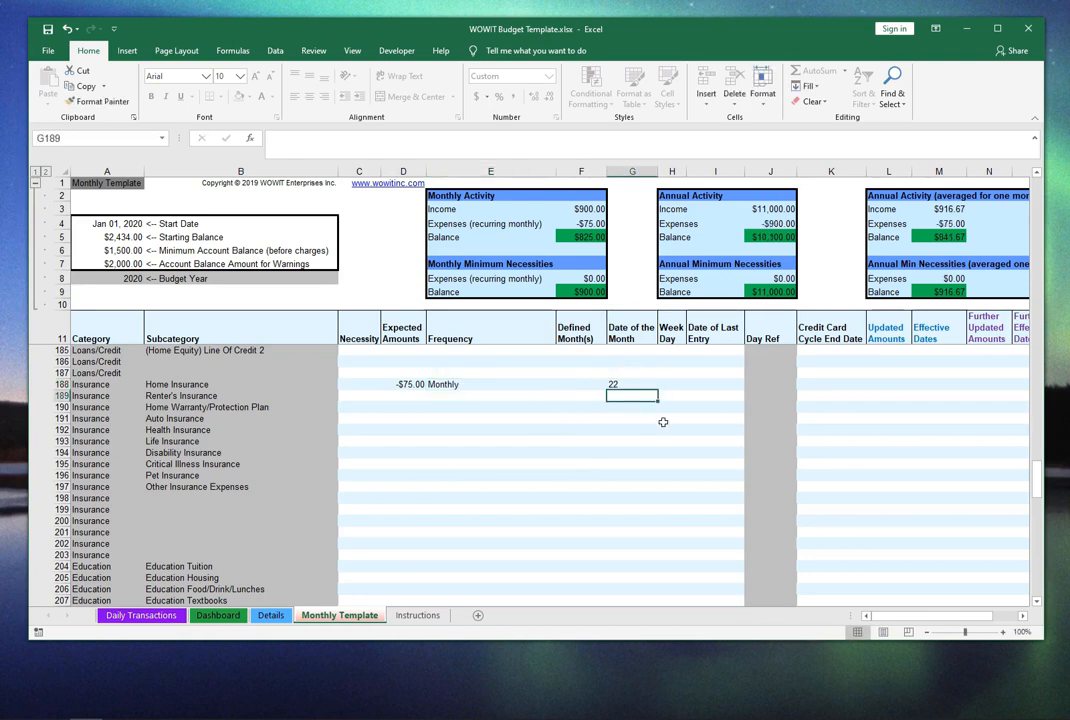
pyautogui.press('Up')
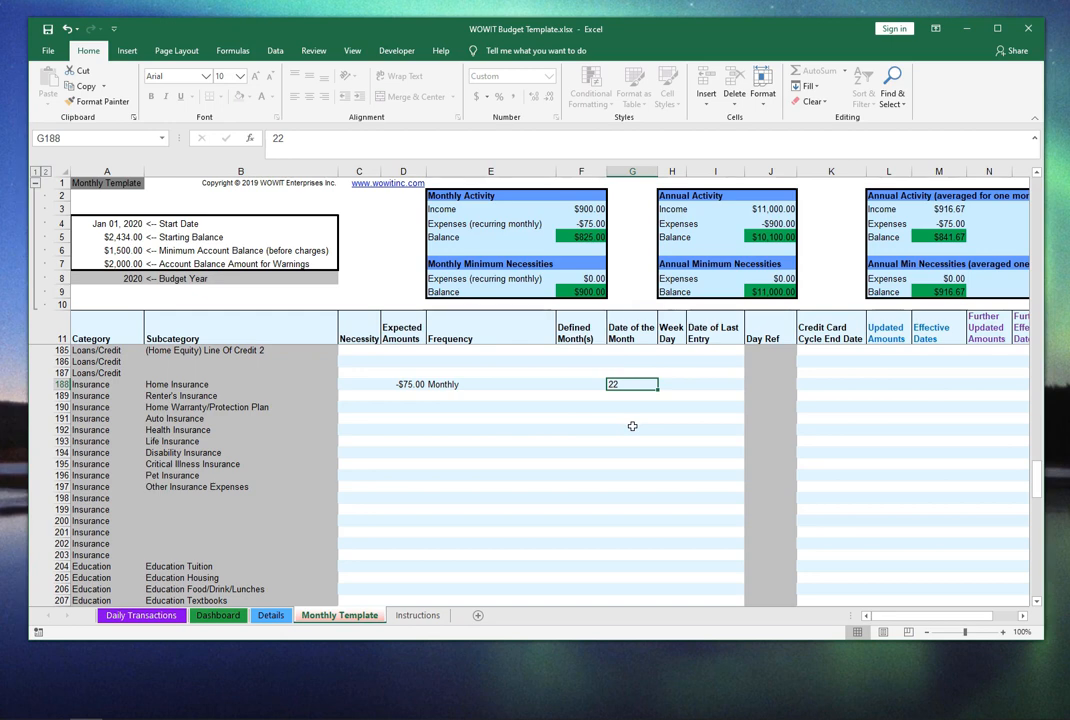
# Set the first Effective Date of Home Insurance to Mar 01, 2020
pyautogui.press('Left')
pyautogui.press('Left')
pyautogui.press('Left')
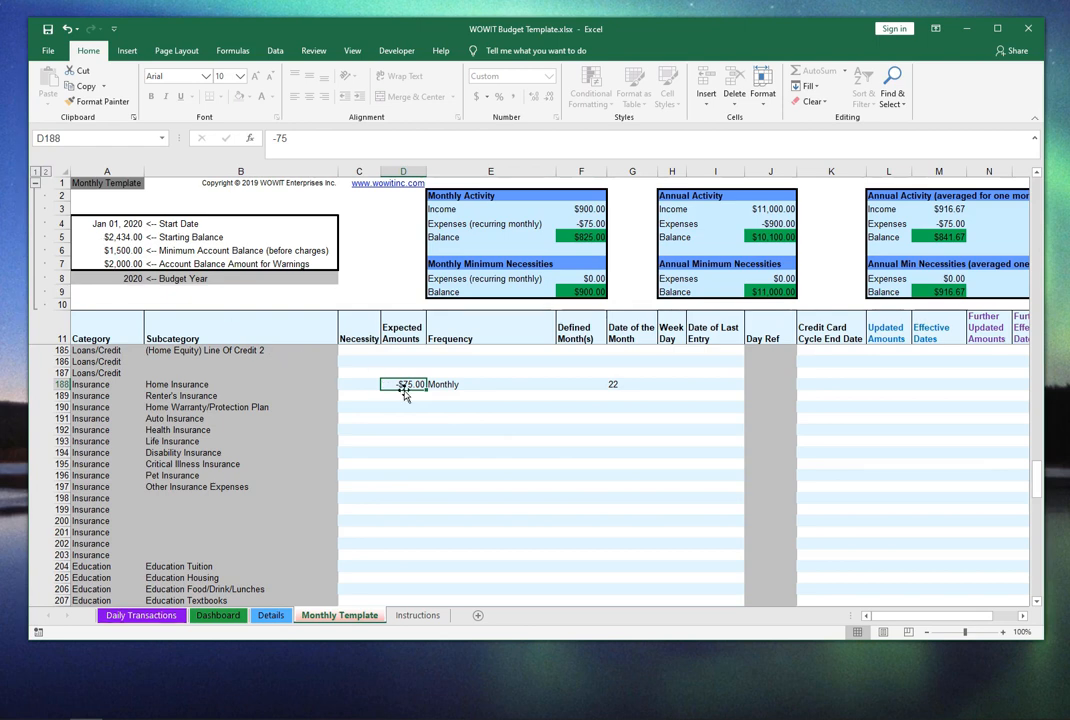
pyautogui.press('Right')
pyautogui.press('Right')
pyautogui.press('Right')
pyautogui.press('Right')
pyautogui.press('Right')
pyautogui.press('Right')
pyautogui.press('Right')
pyautogui.press('Right')
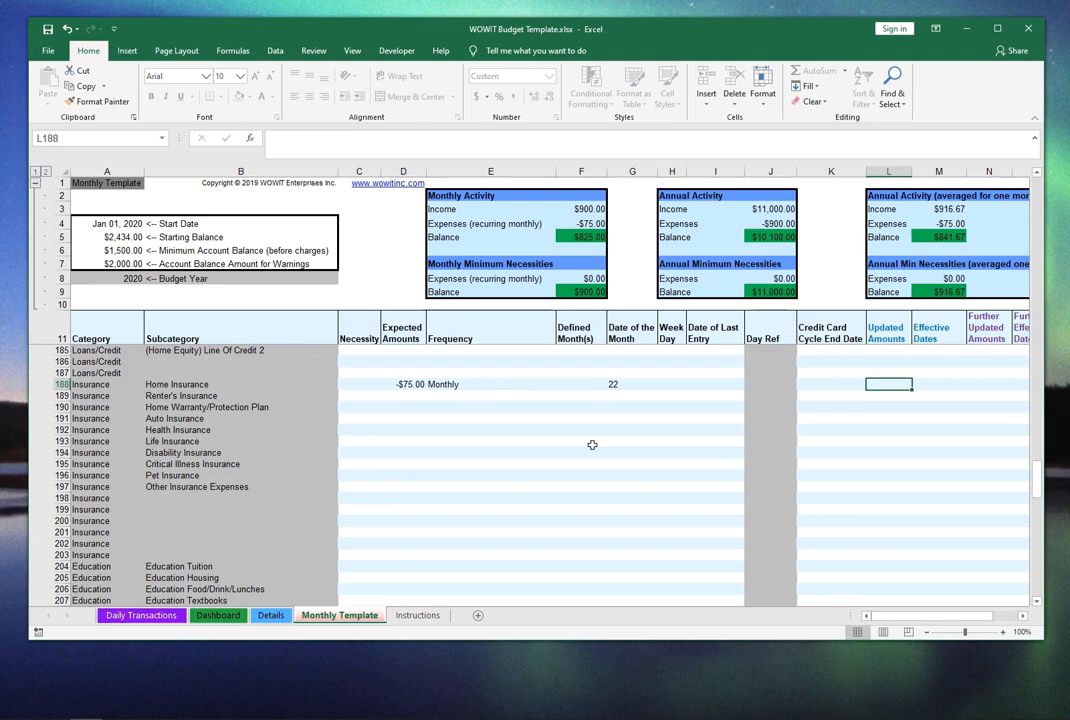
pyautogui.press('Right')
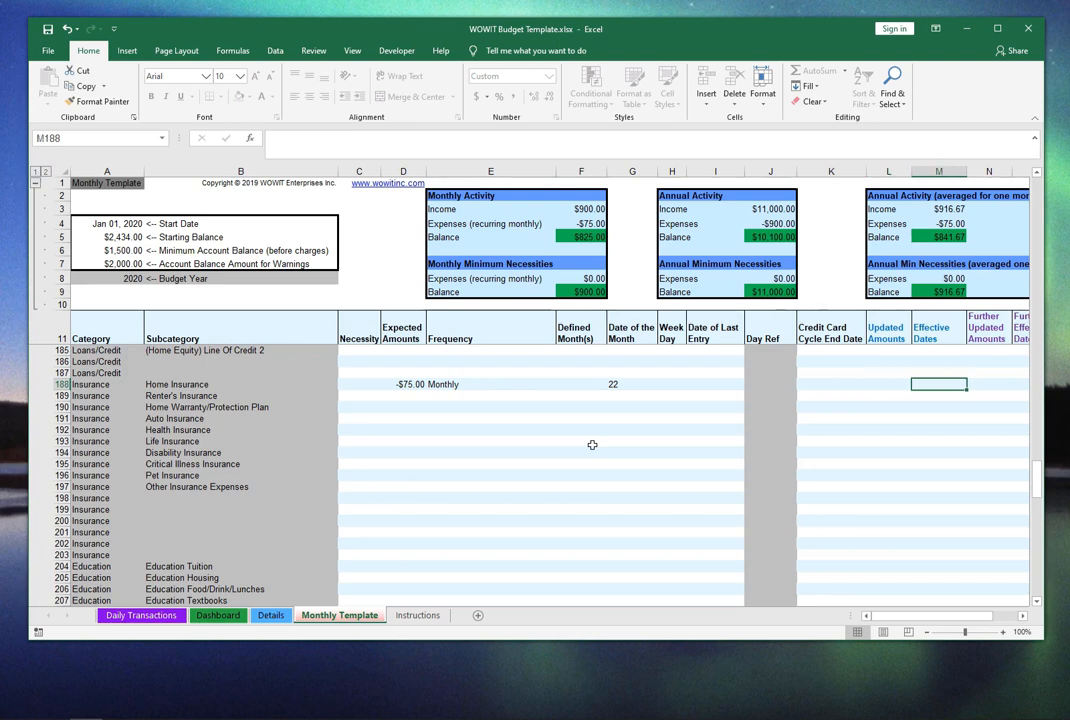
pyautogui.write('1mar')
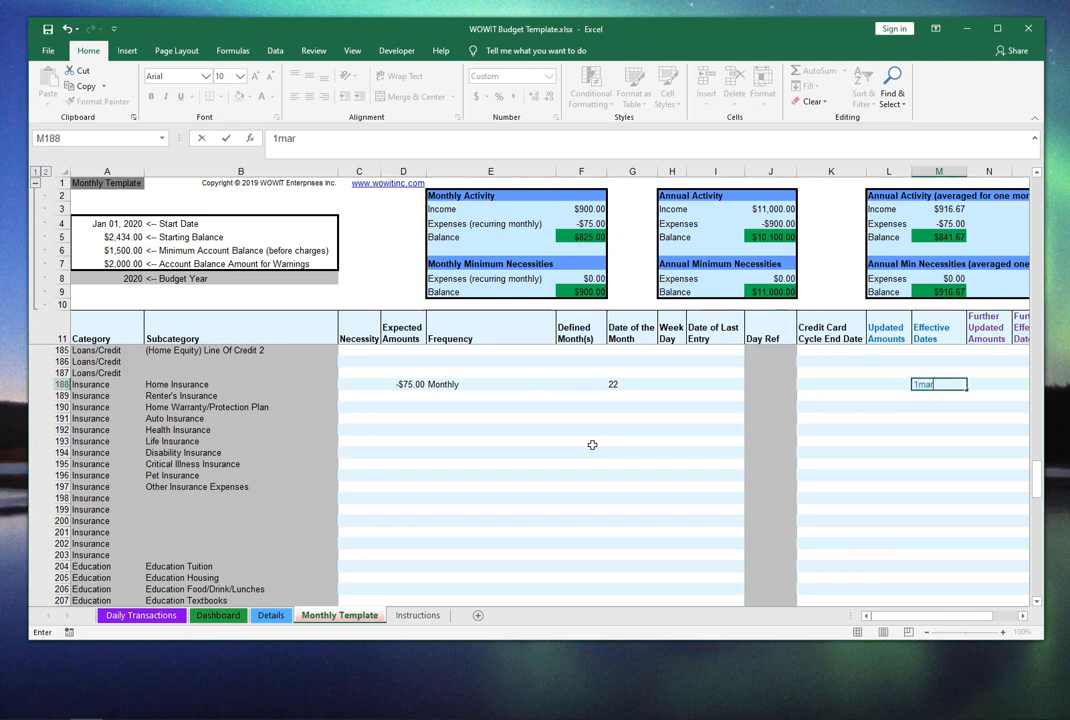
pyautogui.hotkey('ctrl', 'Return')
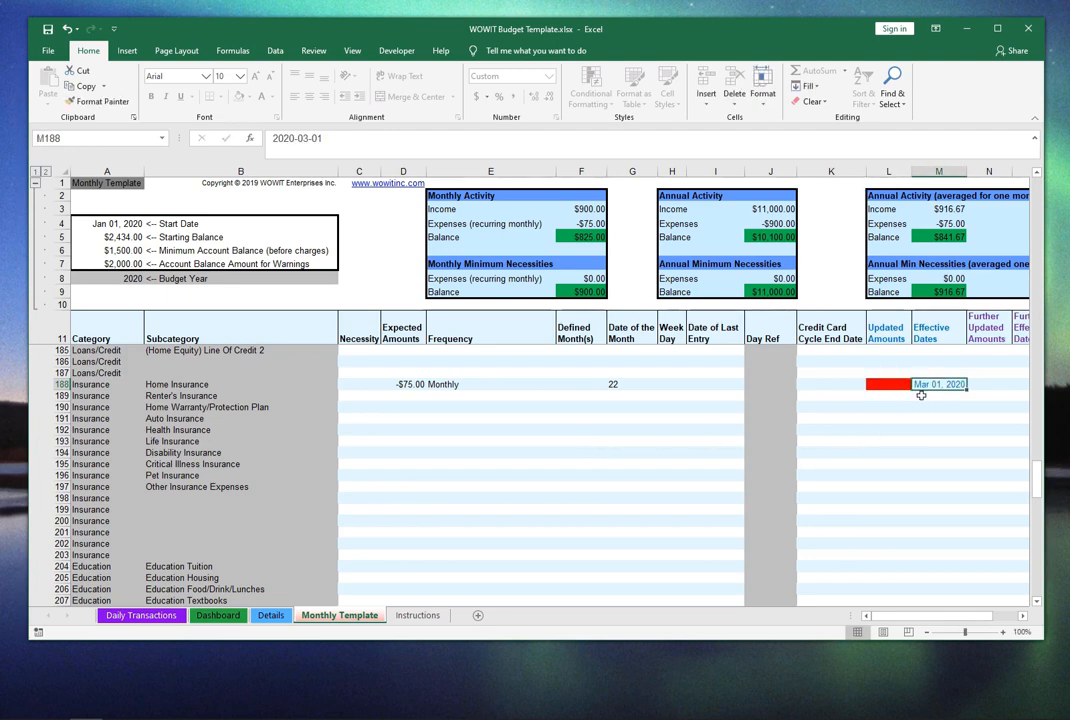
# Enter -82 as the Updated Amount of Home Insurance
pyautogui.click(893, 387)
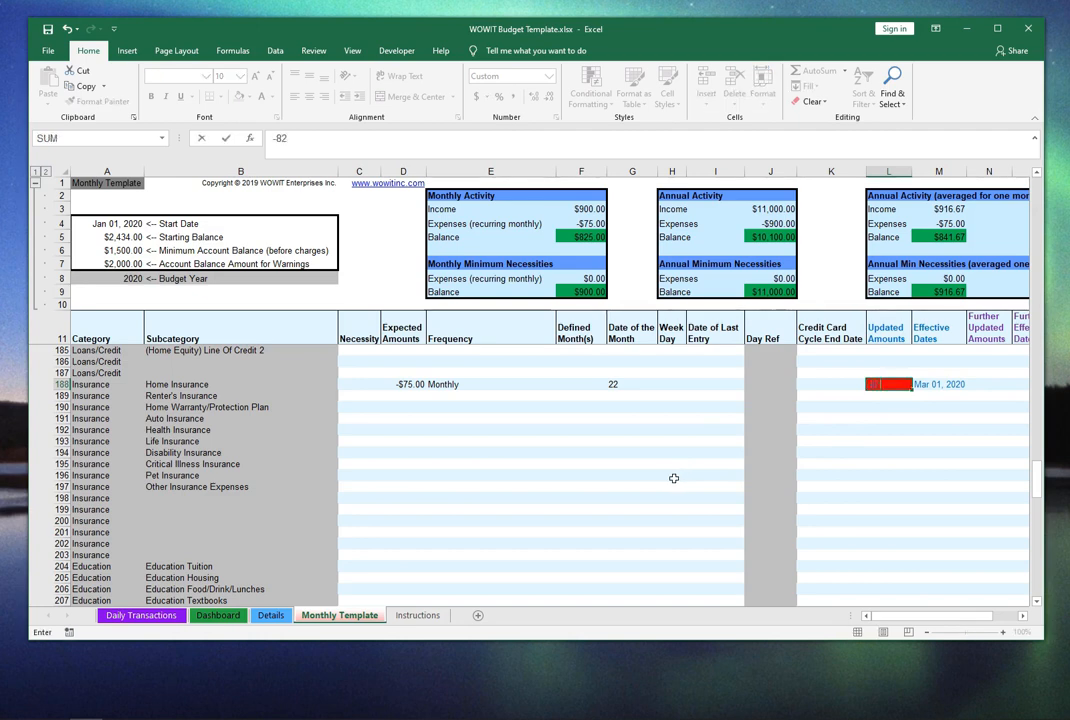
pyautogui.write('-82')
pyautogui.press('Tab')
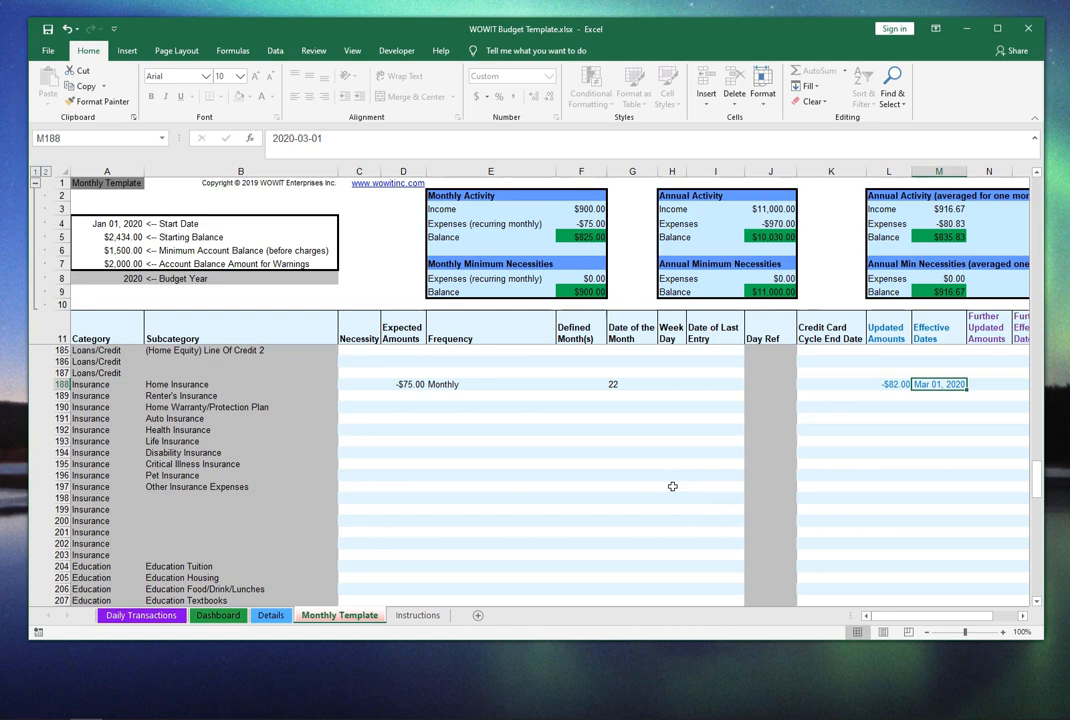
pyautogui.click(413, 384)
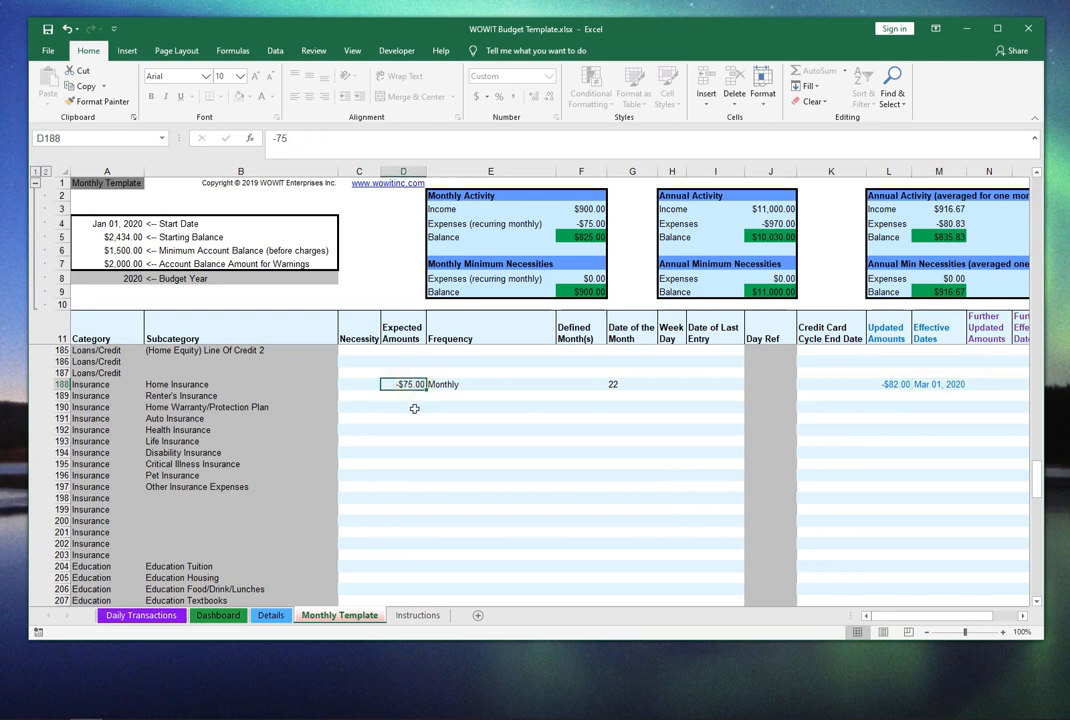
# Set the Further Updated Amount of Home Insurance to -94 and its Further Effective Date to Nov 11, 2020
pyautogui.click(880, 384)
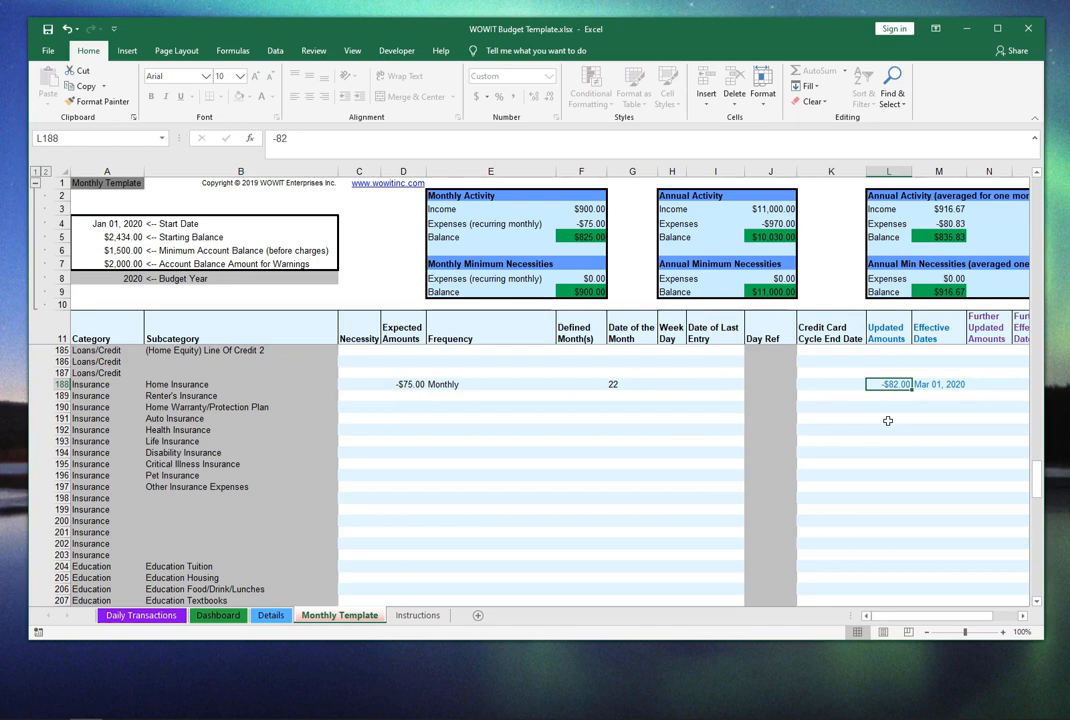
pyautogui.press('Right')
pyautogui.press('Right')
pyautogui.press('Right')
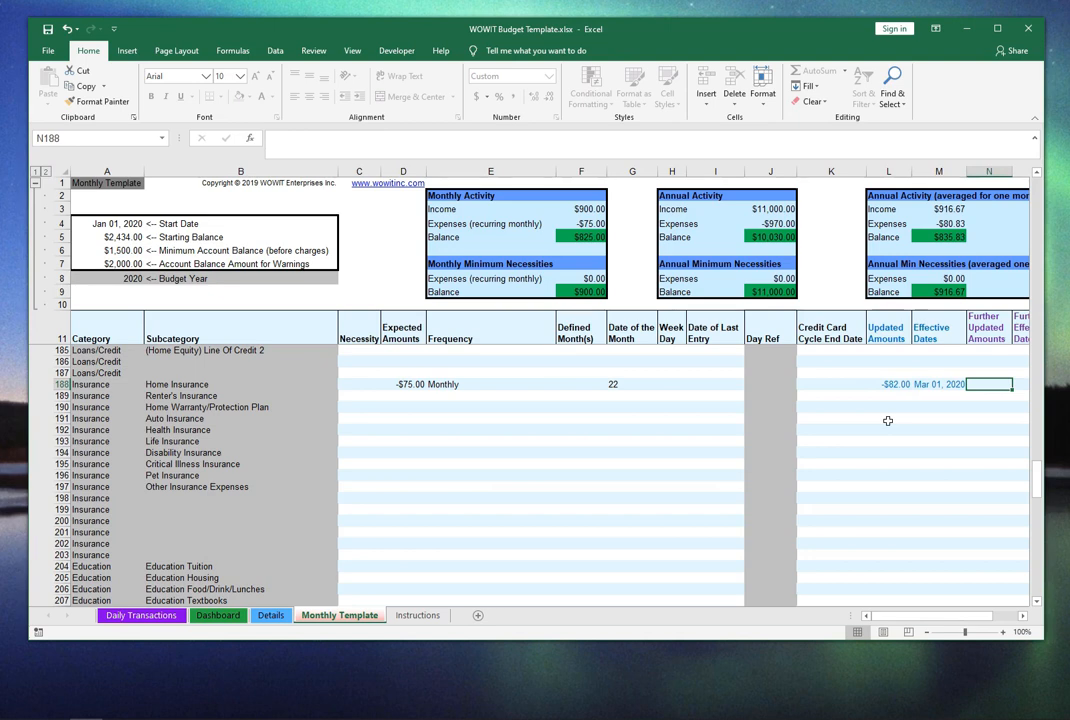
pyautogui.press('Left')
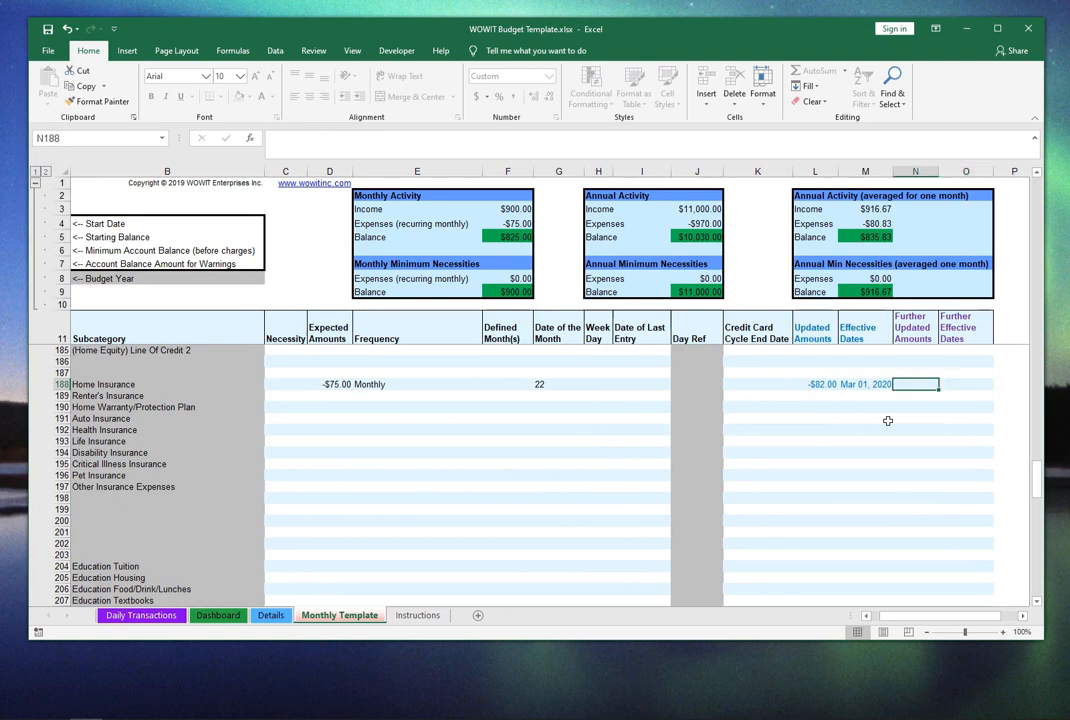
pyautogui.write('-')
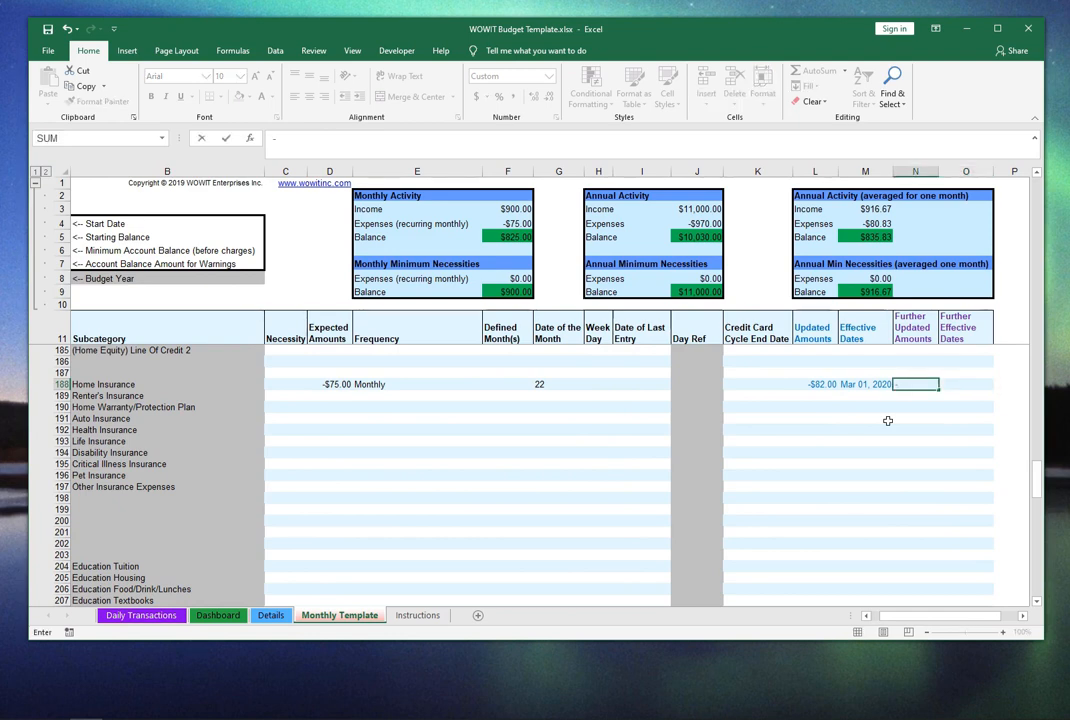
pyautogui.write('94')
pyautogui.press('Tab')
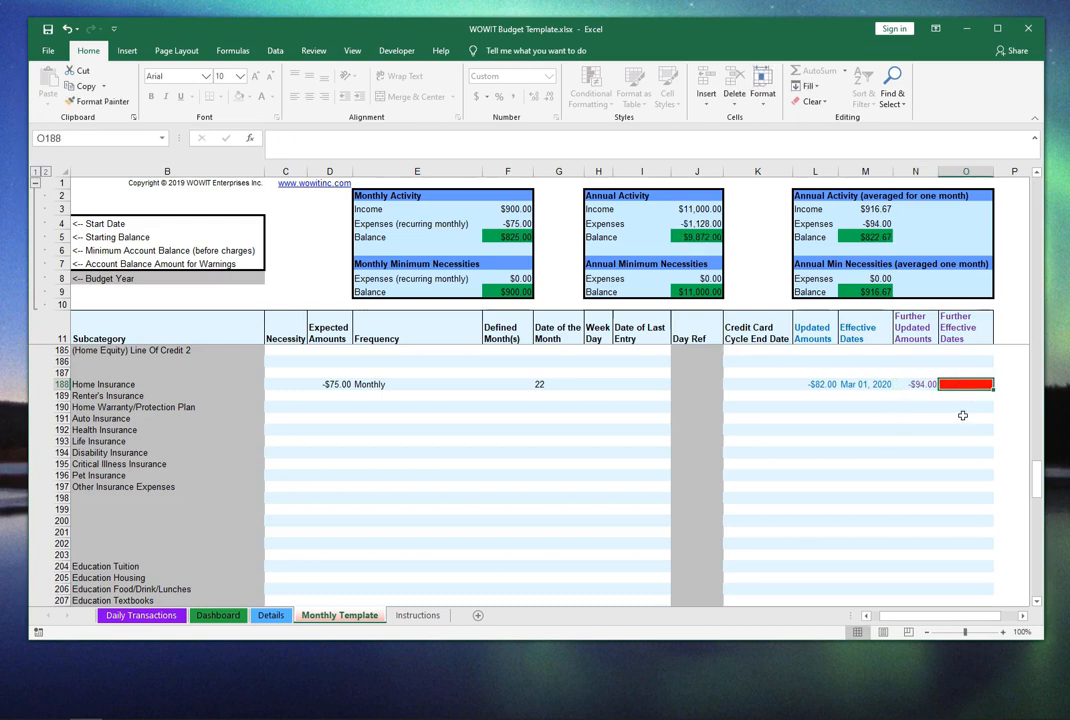
pyautogui.write('11n')
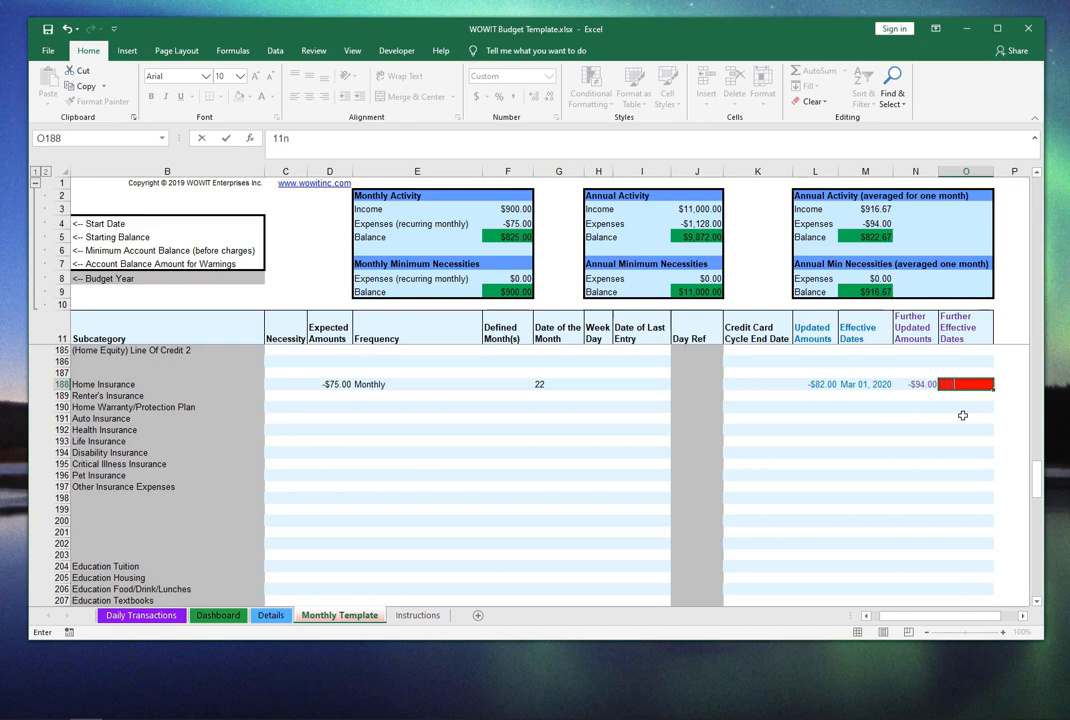
pyautogui.write('ov')
pyautogui.hotkey('ctrl', 'Return')
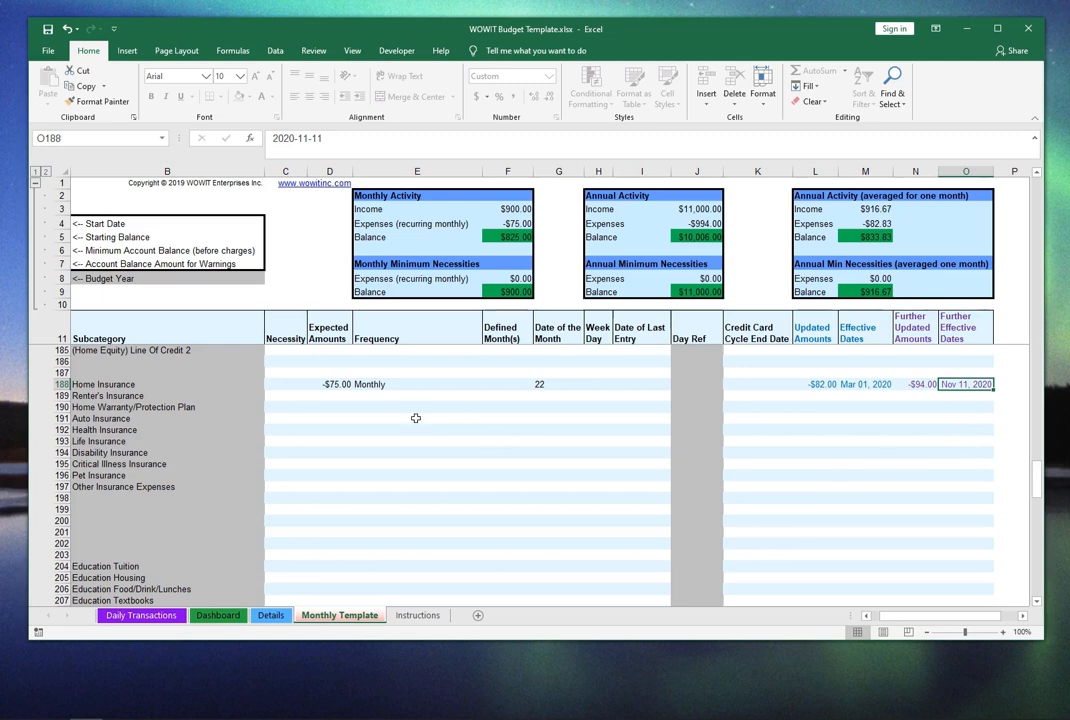
# Review the Expected, Updated and Further Updated Amounts in the Home Insurance row
pyautogui.click(333, 385)
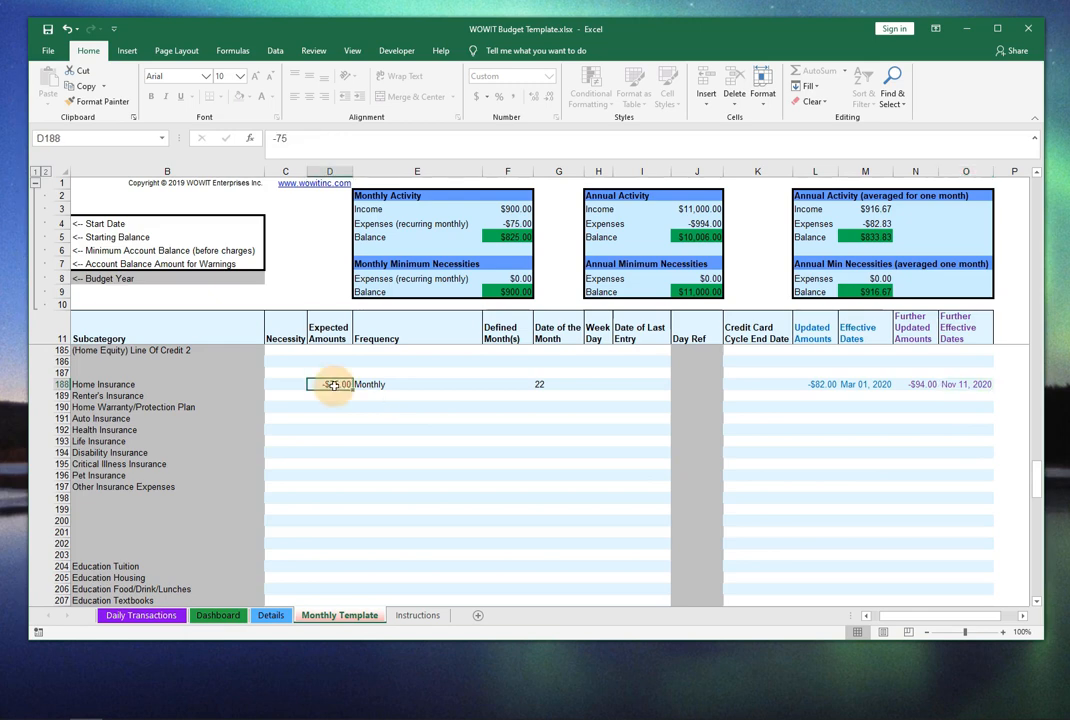
pyautogui.click(810, 384)
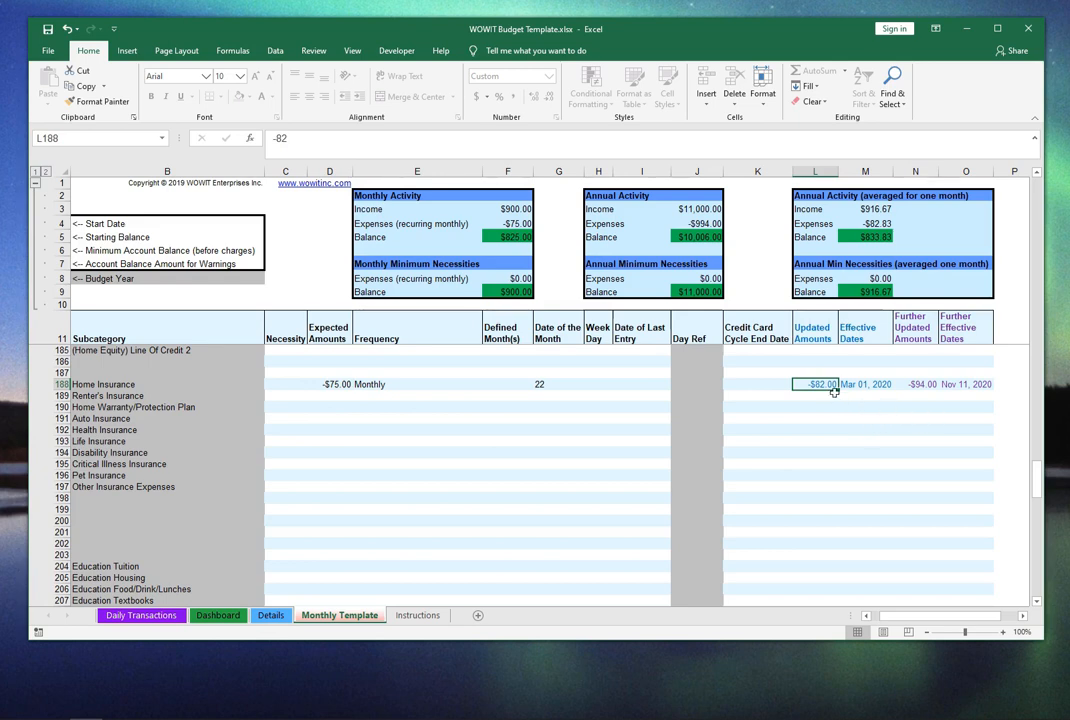
pyautogui.click(922, 385)
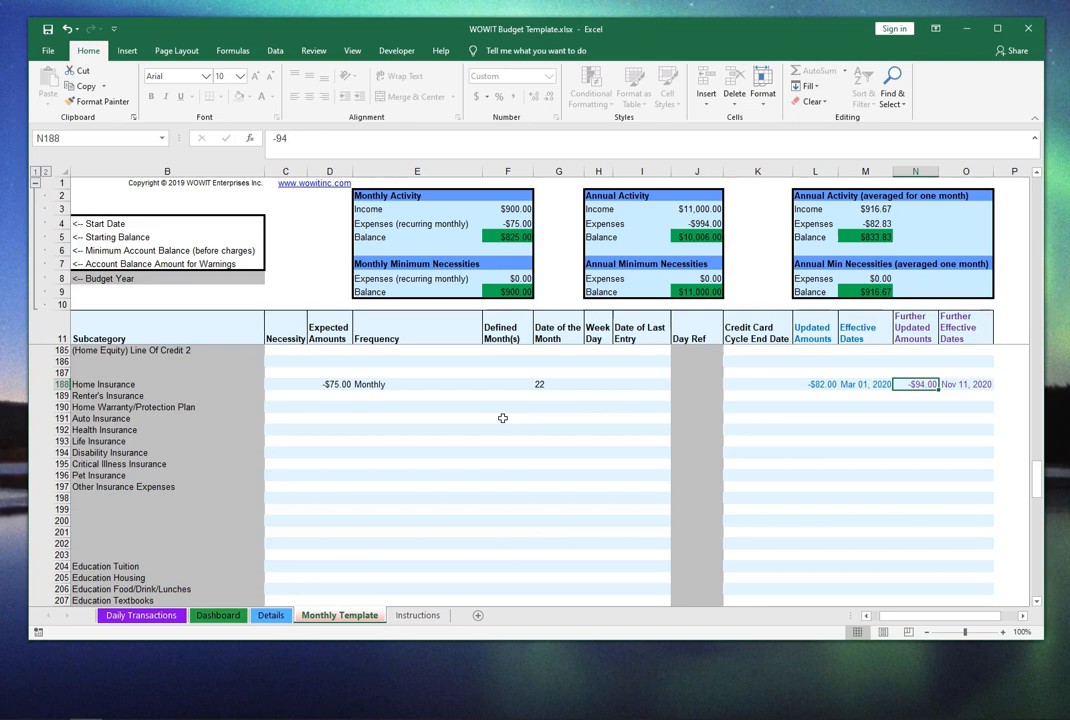
# Review the Income and recurring Expenses lines of the Monthly Activity summary and the Monthly Minimum Necessities summary
pyautogui.click(360, 199)
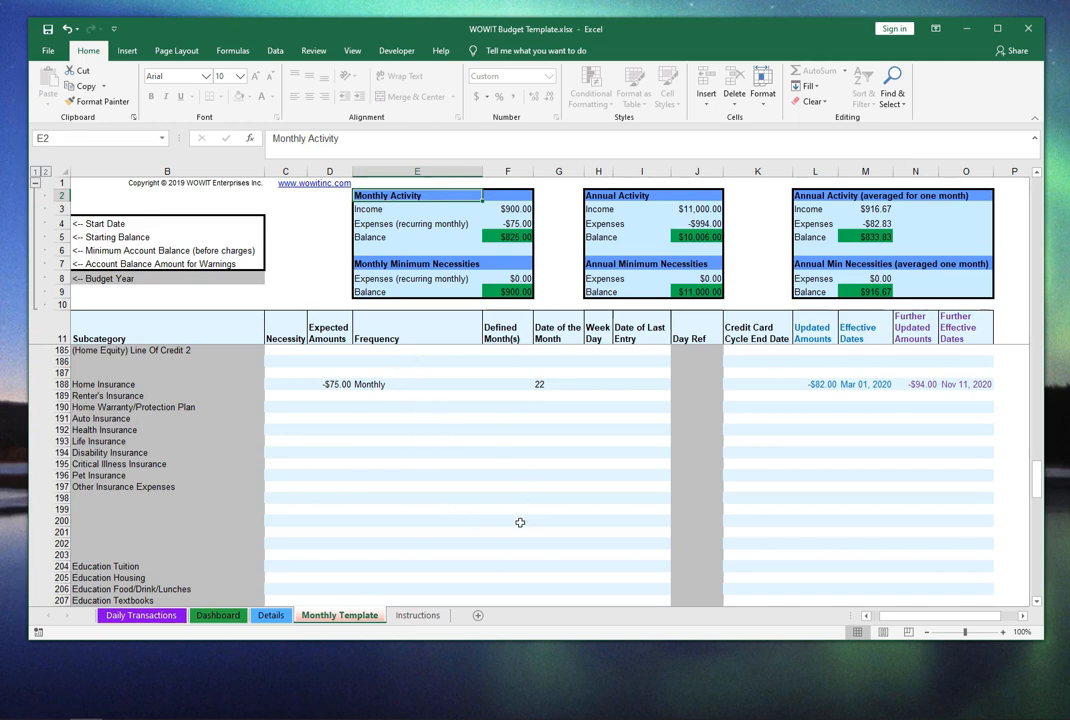
pyautogui.press('Down')
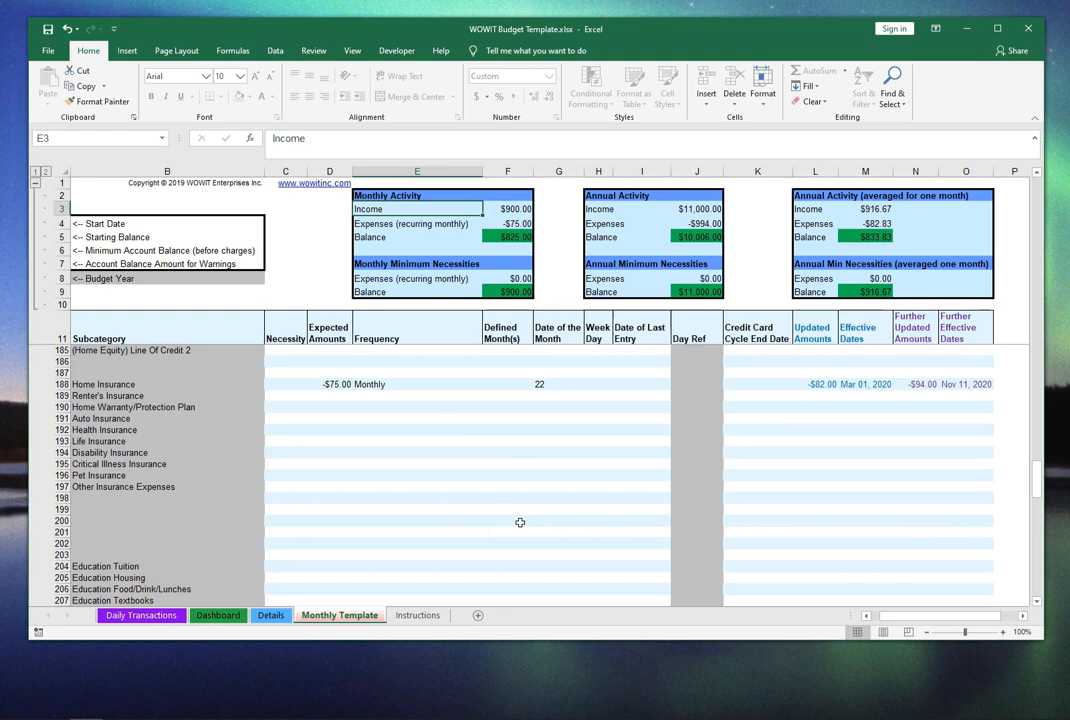
pyautogui.press('Down')
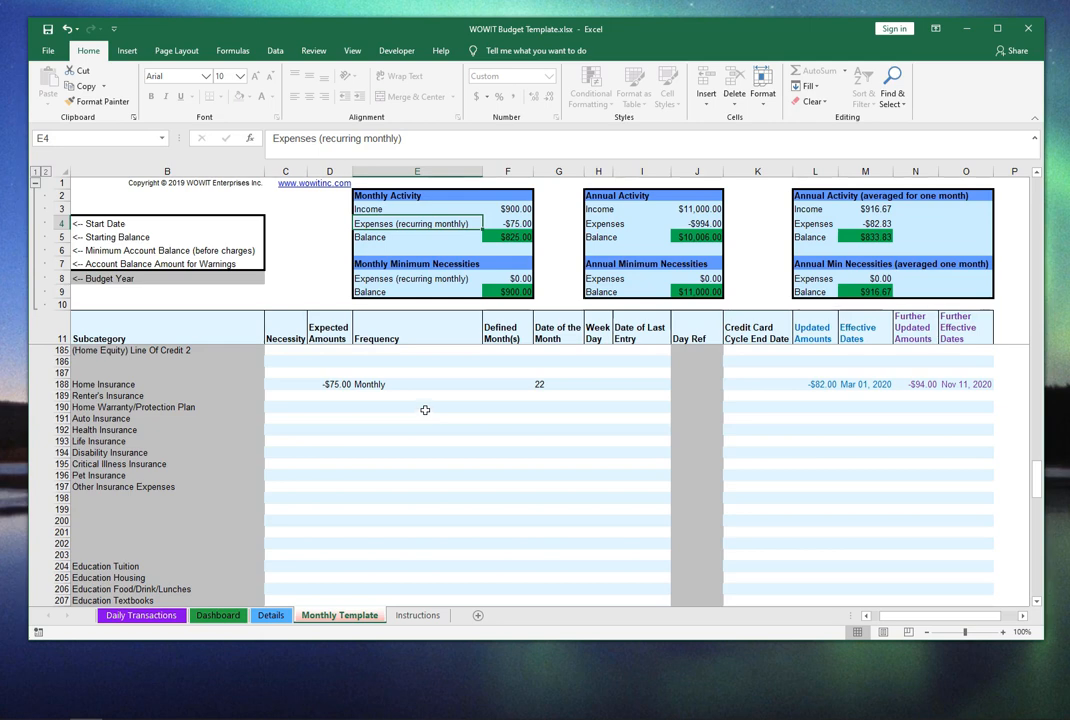
pyautogui.click(430, 279)
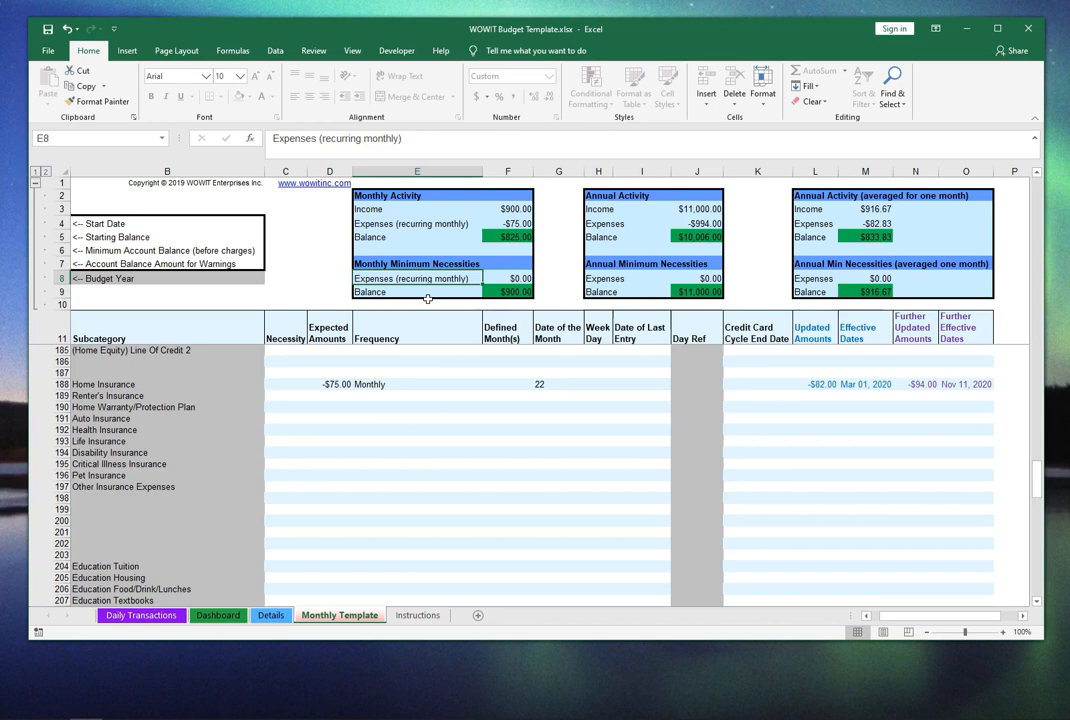
pyautogui.click(369, 263)
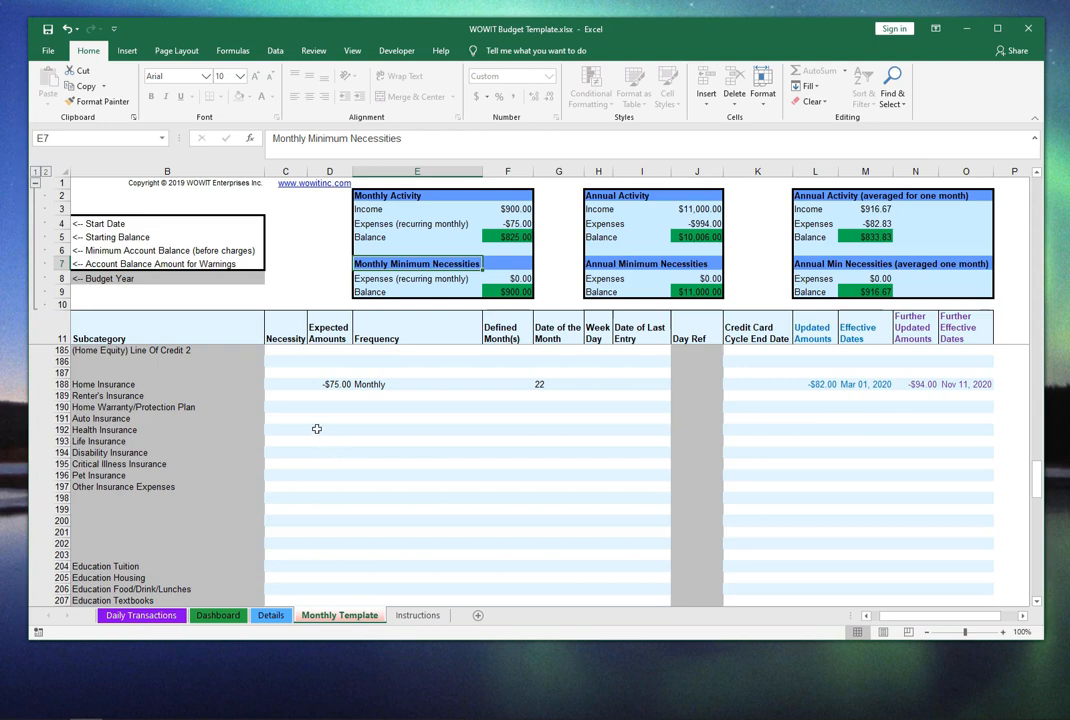
# Mark Home Insurance as a necessity by setting its Necessity value to Yes
pyautogui.click(292, 386)
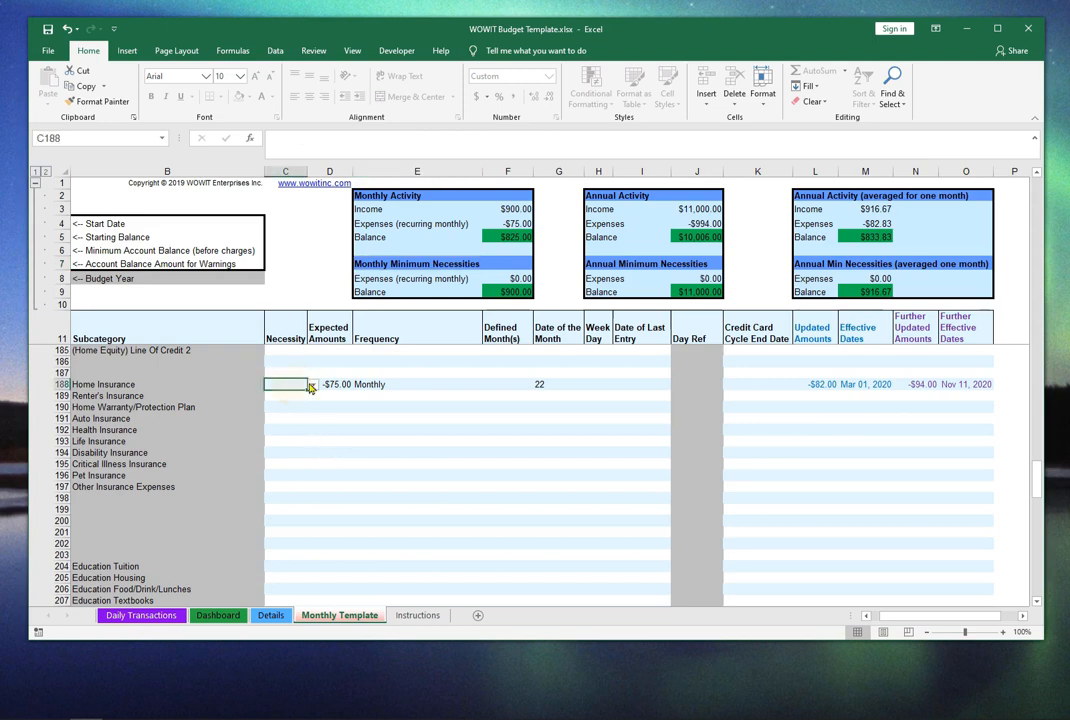
pyautogui.click(311, 388)
pyautogui.click(308, 395)
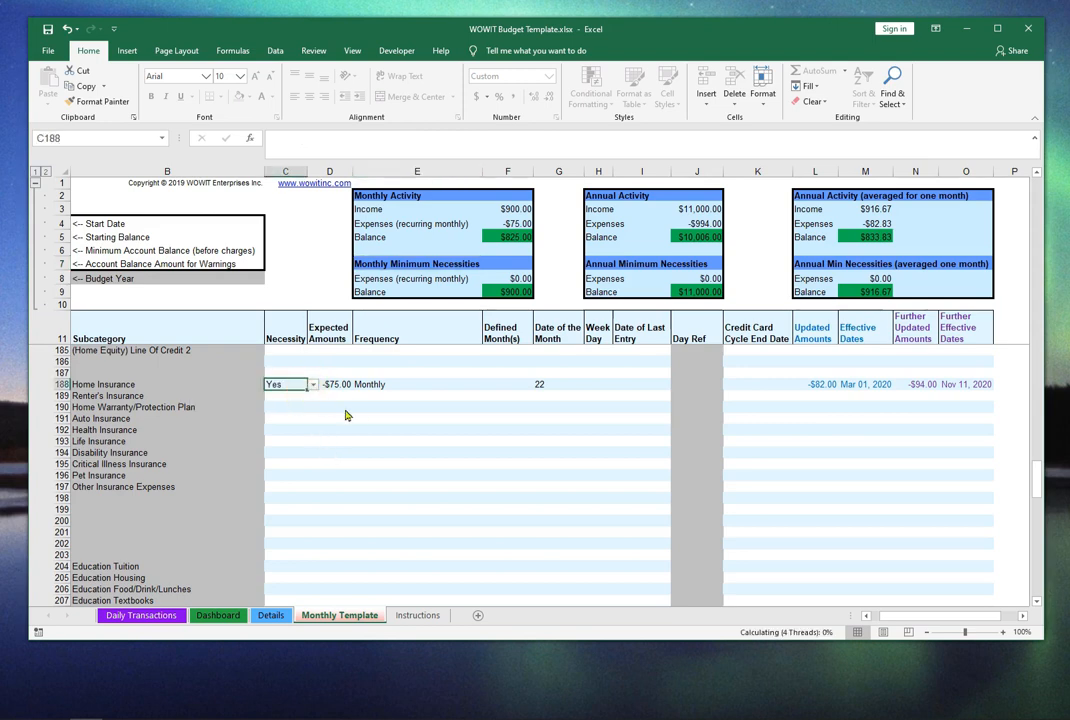
# Examine the Annual Activity summary, including its Expenses line
pyautogui.click(370, 408)
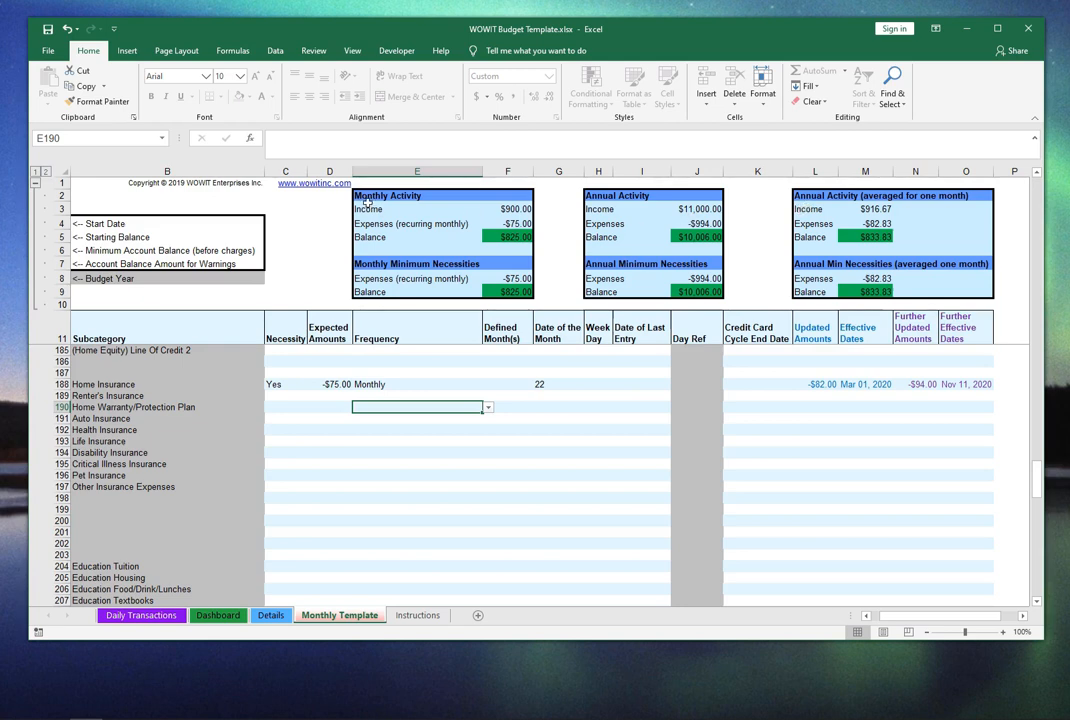
pyautogui.click(602, 225)
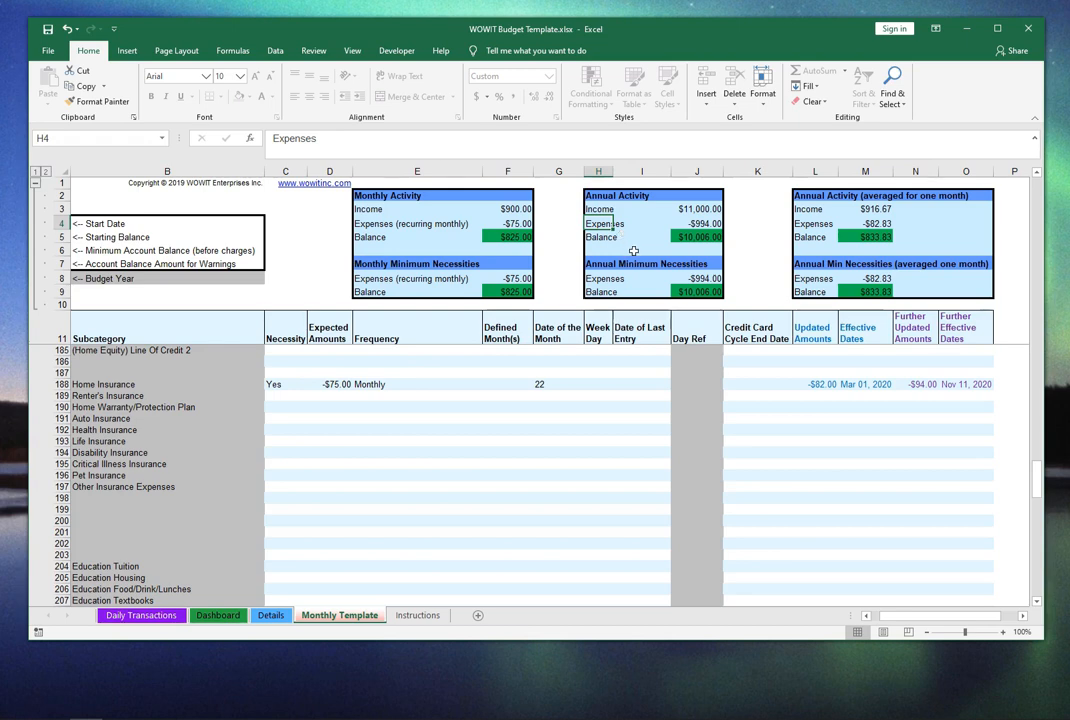
pyautogui.click(600, 199)
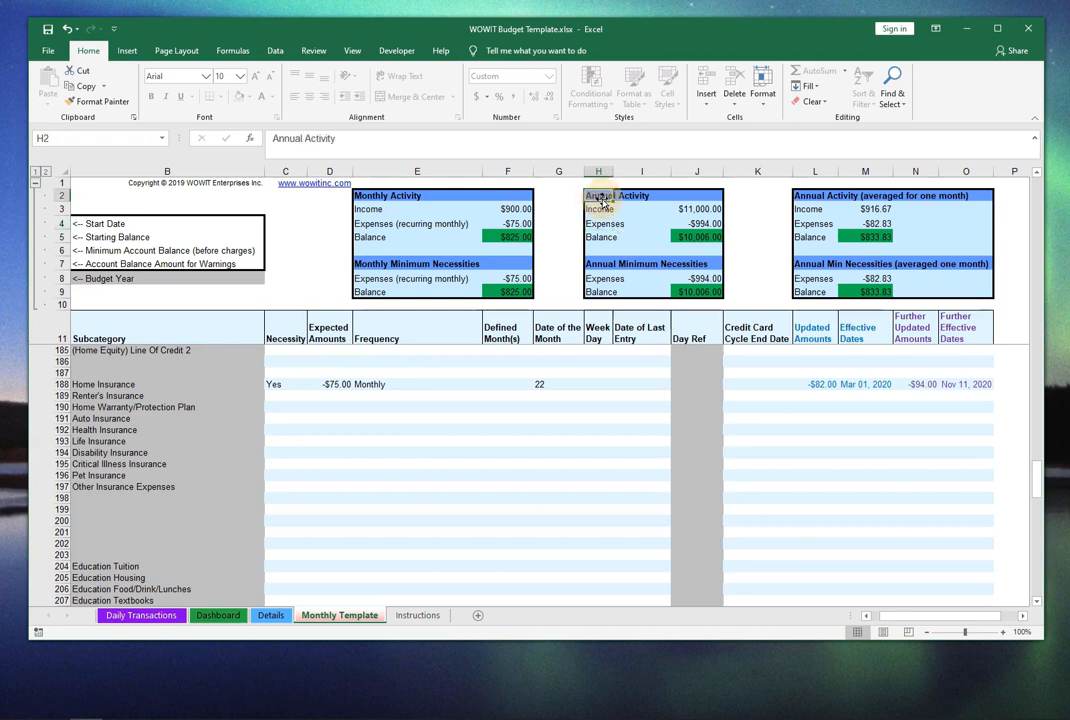